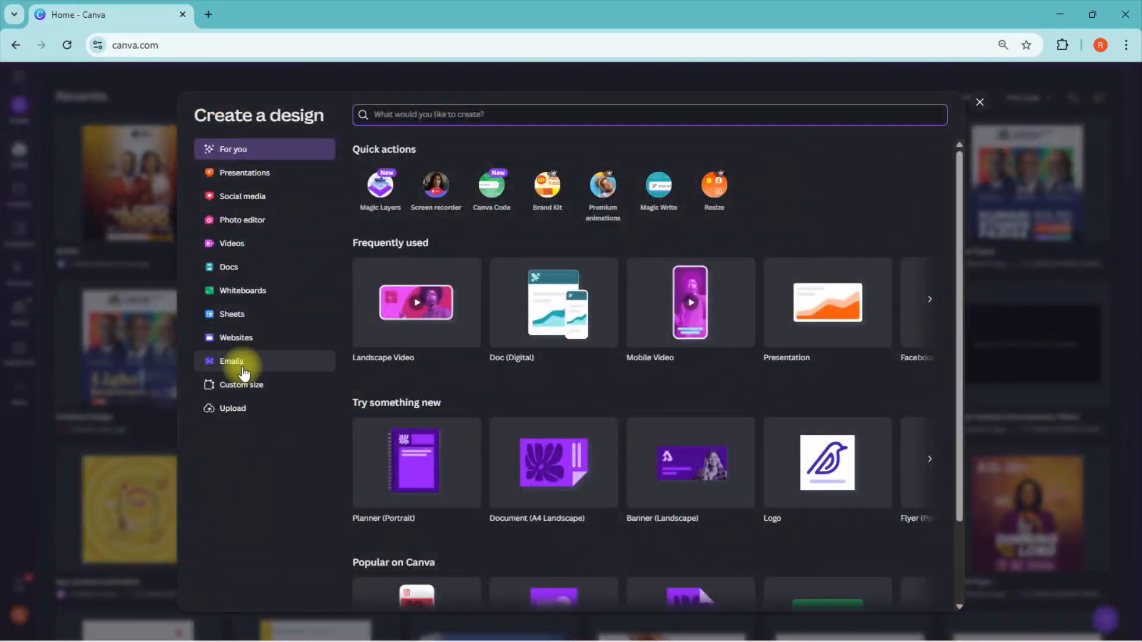
Step: Set up a custom design size 4 inches wide and 5 inches high
left_click(240, 388)
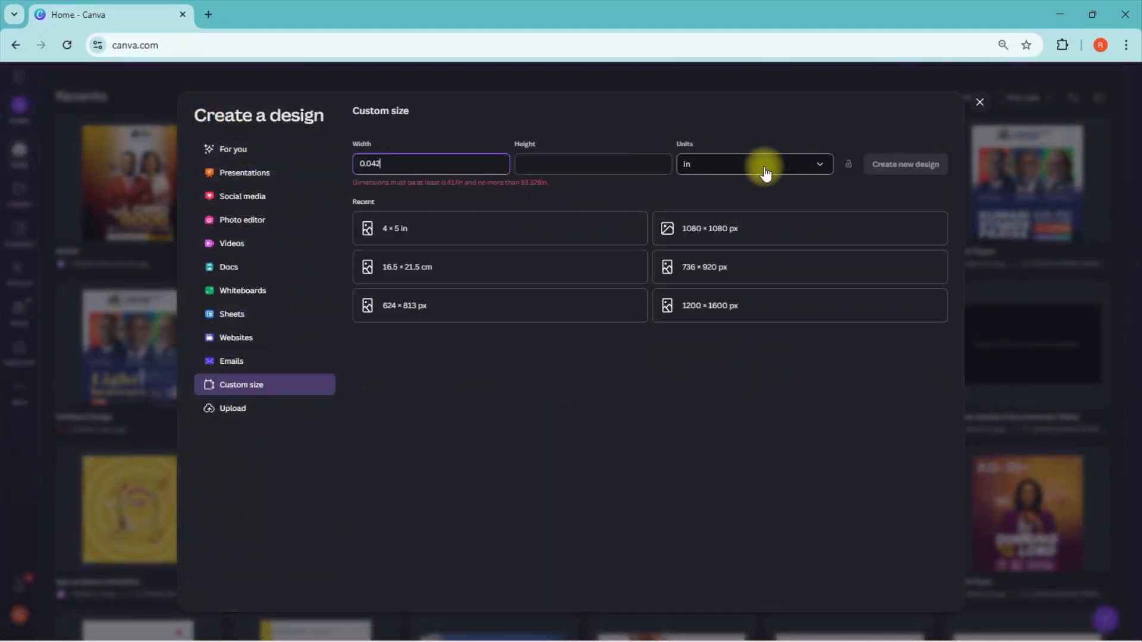
left_click(800, 170)
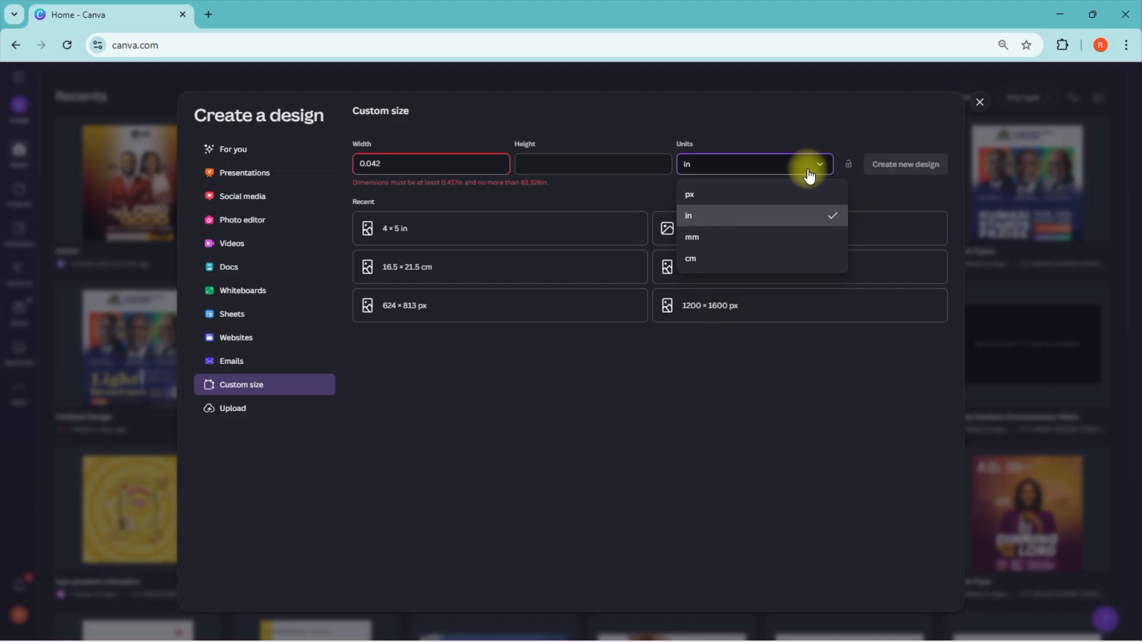
left_click(755, 215)
double_click(395, 163)
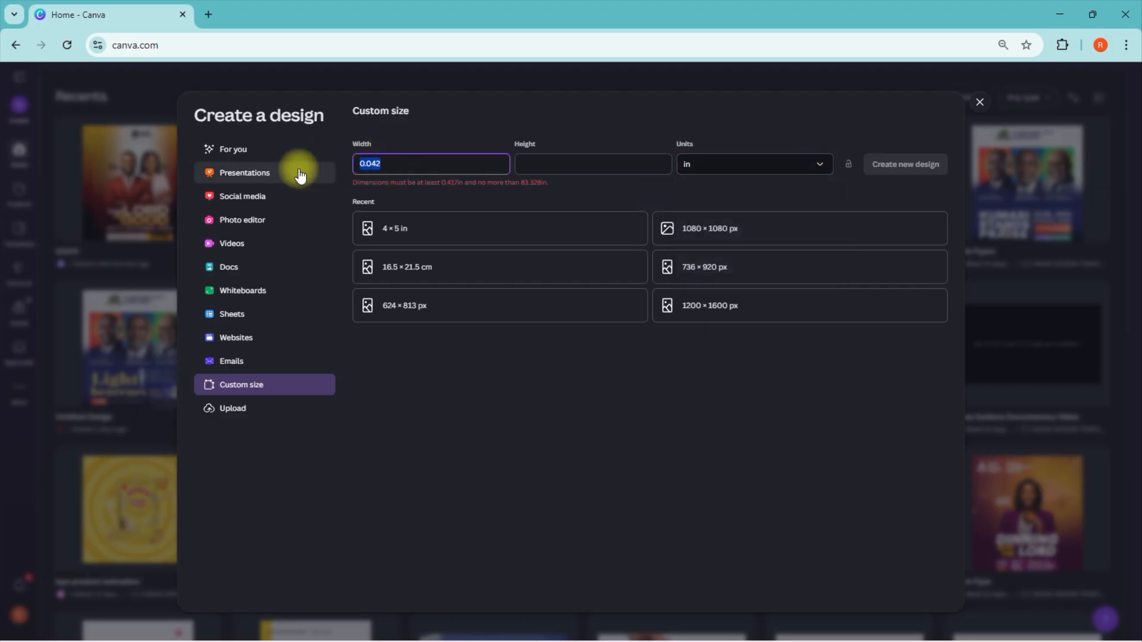
type("4")
left_click(593, 164)
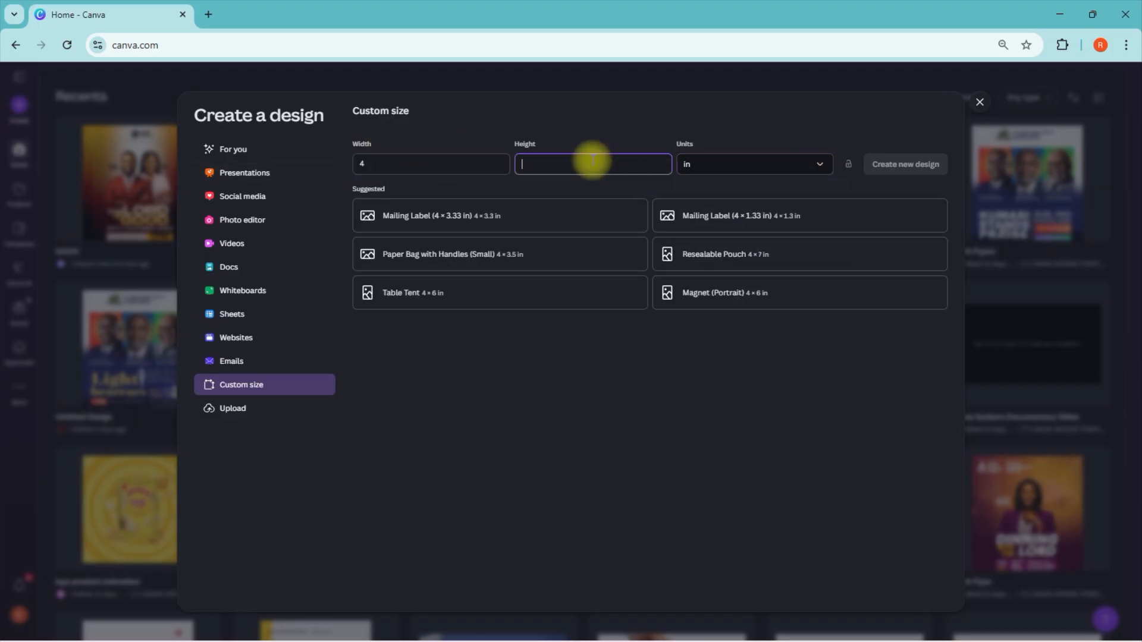
type("5")
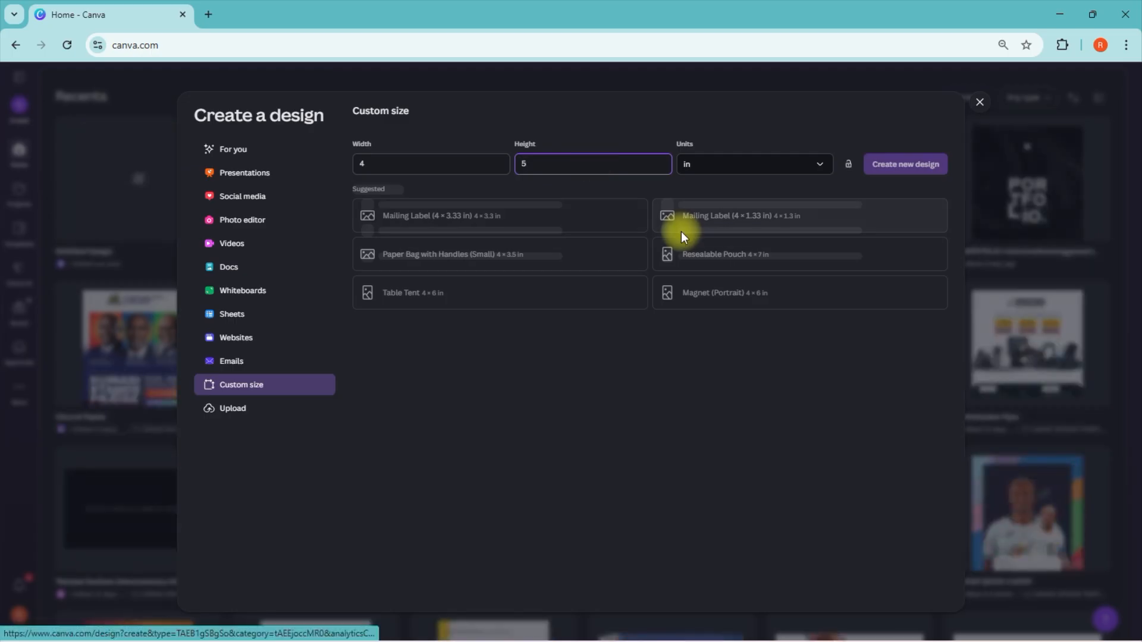
left_click(693, 369)
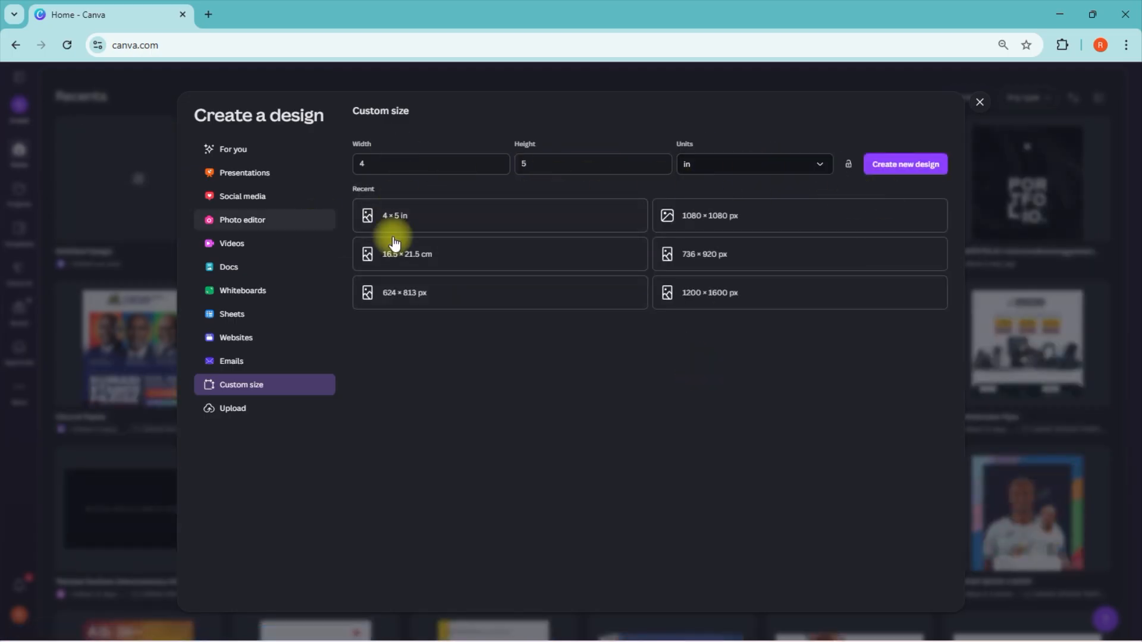
Step: Switch the custom size units to pixels and create the new 384 × 480 px design
left_click(806, 169)
left_click(750, 194)
left_click(369, 161)
left_click(525, 164)
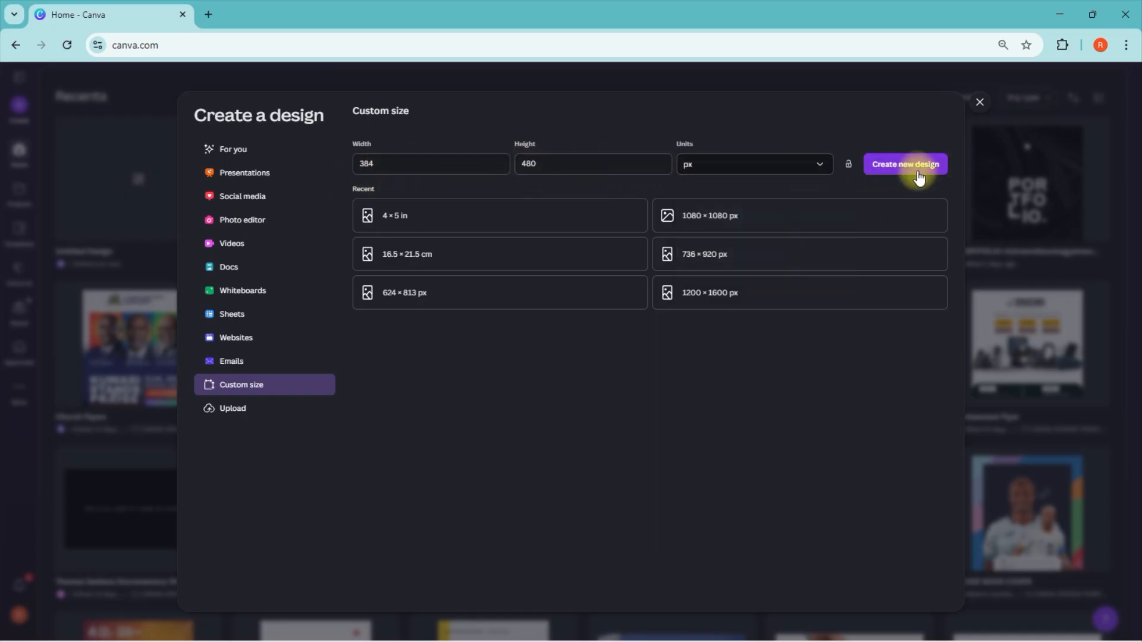
left_click(910, 165)
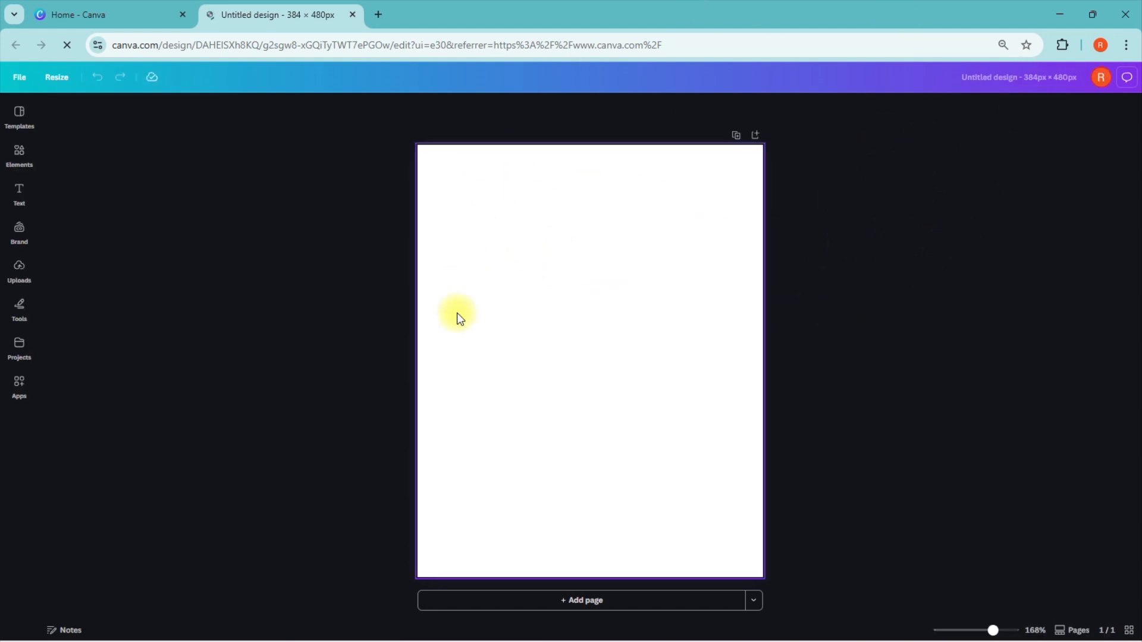
Step: Try the default black-to-gold gradient as the page background
left_click(439, 285)
left_click(627, 110)
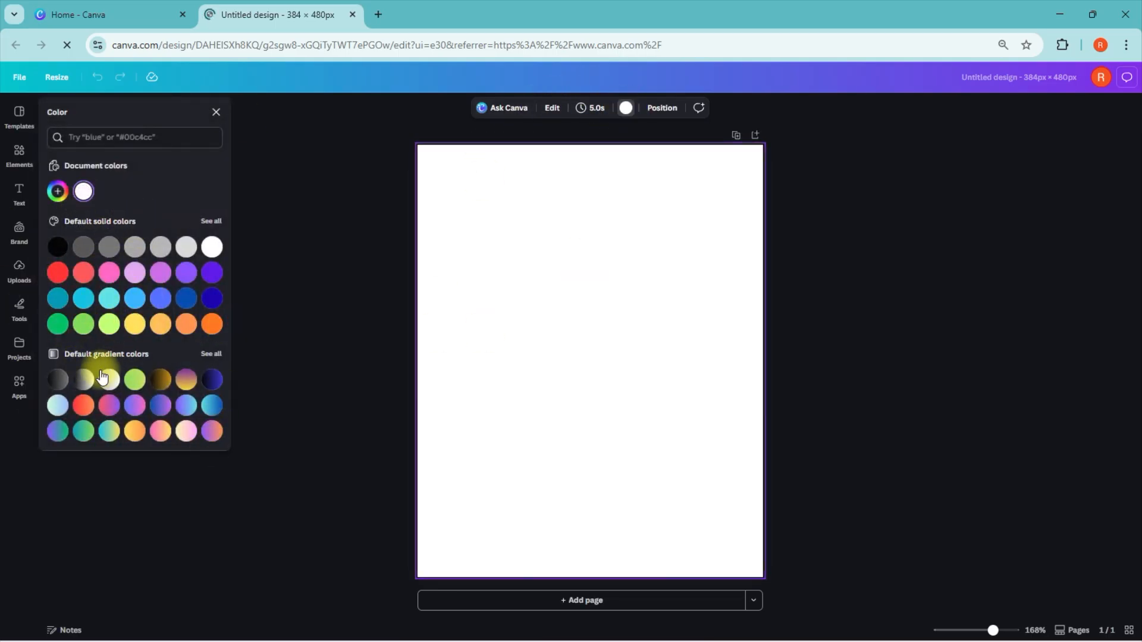
left_click(159, 379)
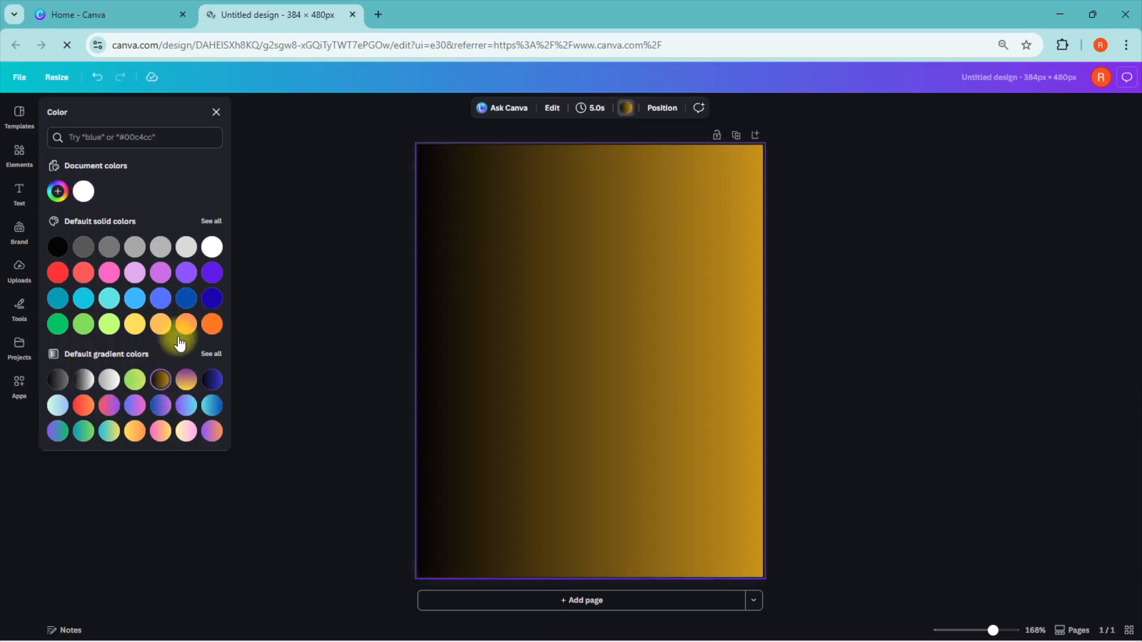
left_click(217, 112)
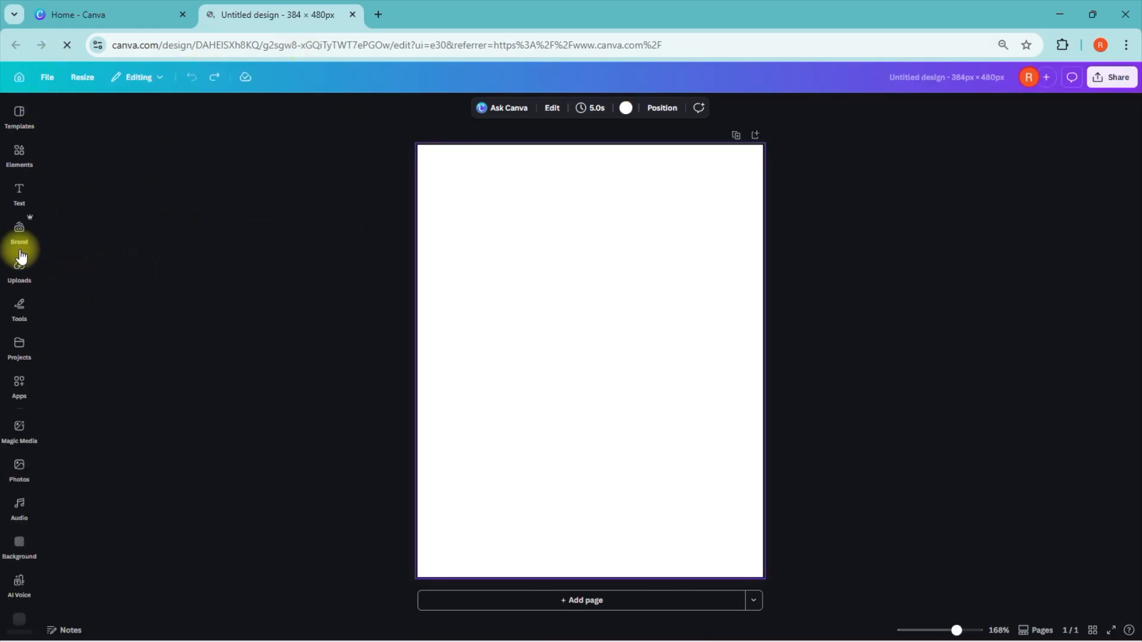
Step: Search the apps for "gradient" and open the Gradients app
left_click(21, 383)
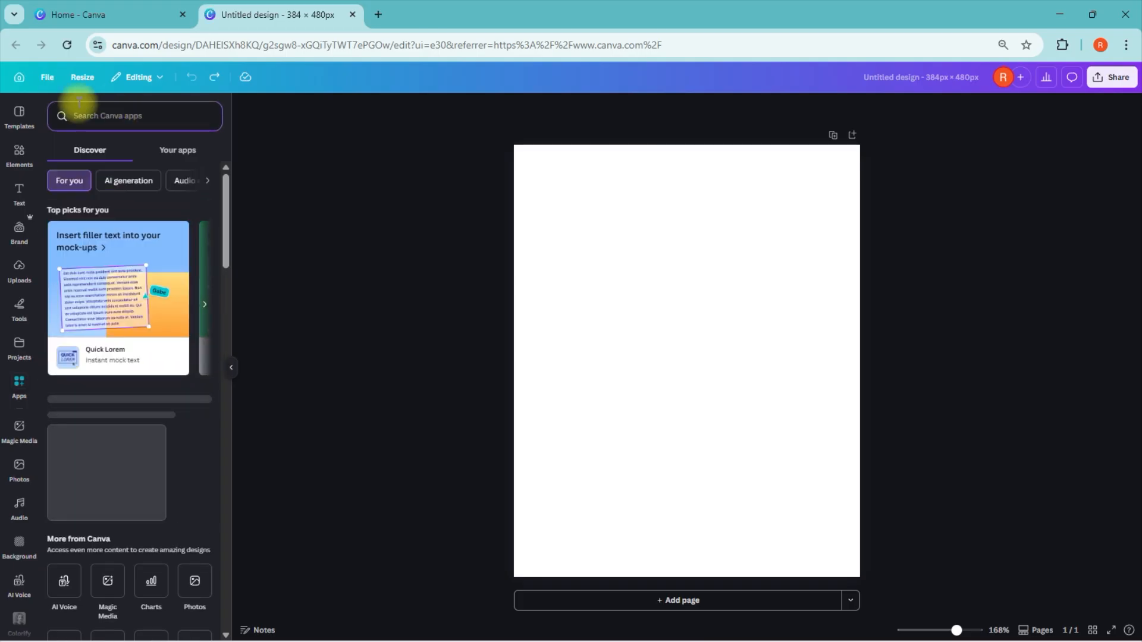
type("gradient")
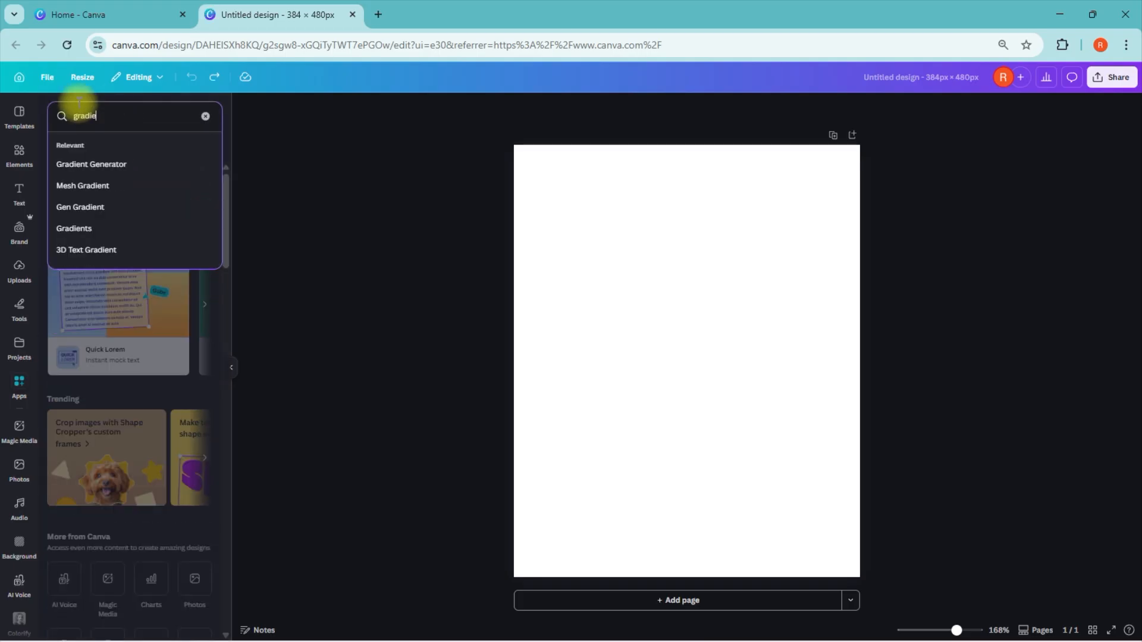
key("Return")
left_click(69, 163)
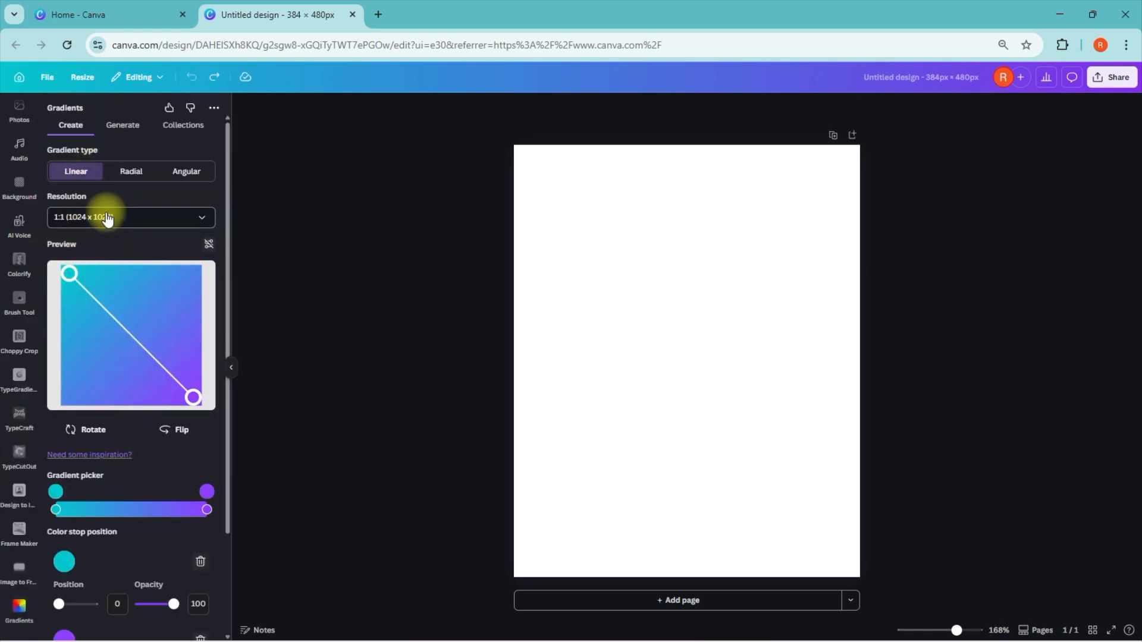
Step: Make the linear gradient run vertically through the centre and set its custom resolution to 384 wide by 480 high
left_click_drag(70, 276, 131, 275)
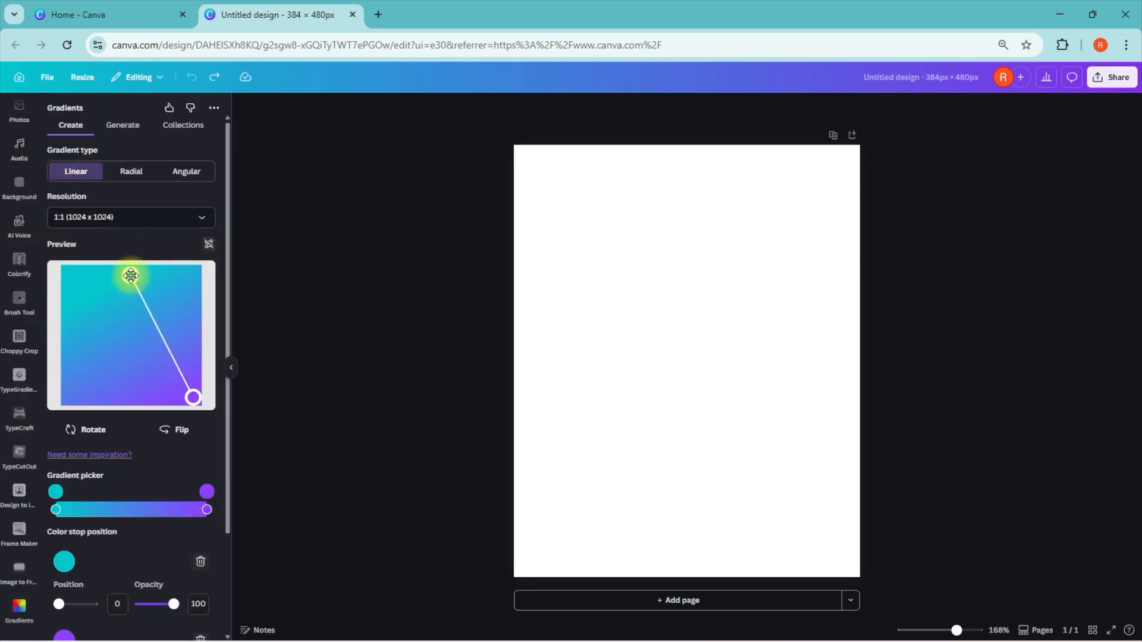
left_click_drag(194, 399, 129, 396)
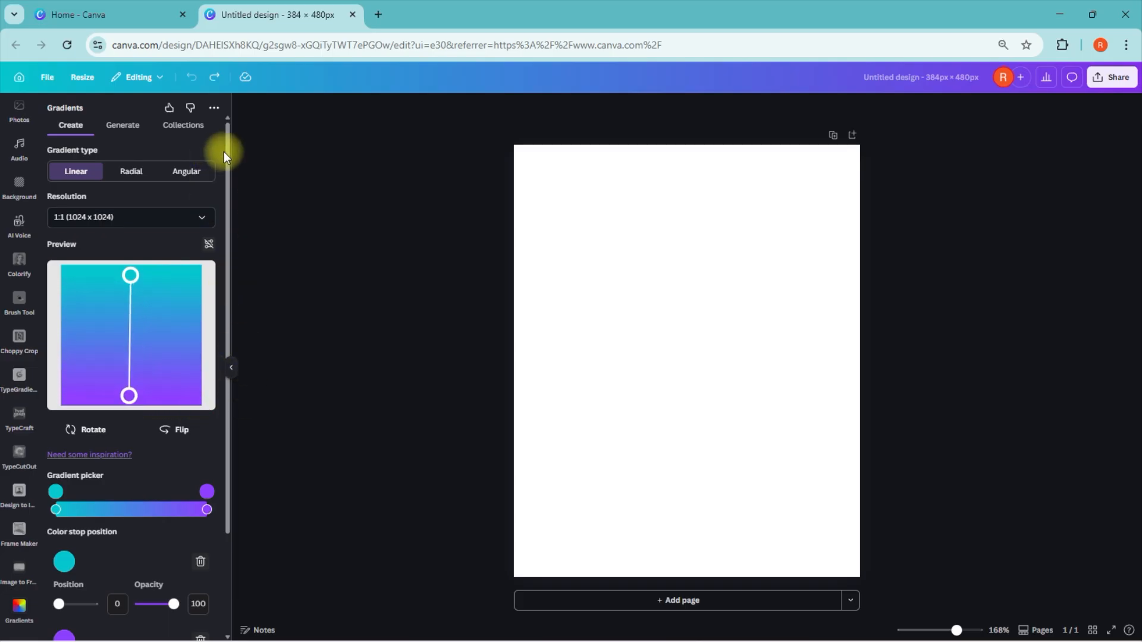
left_click(193, 217)
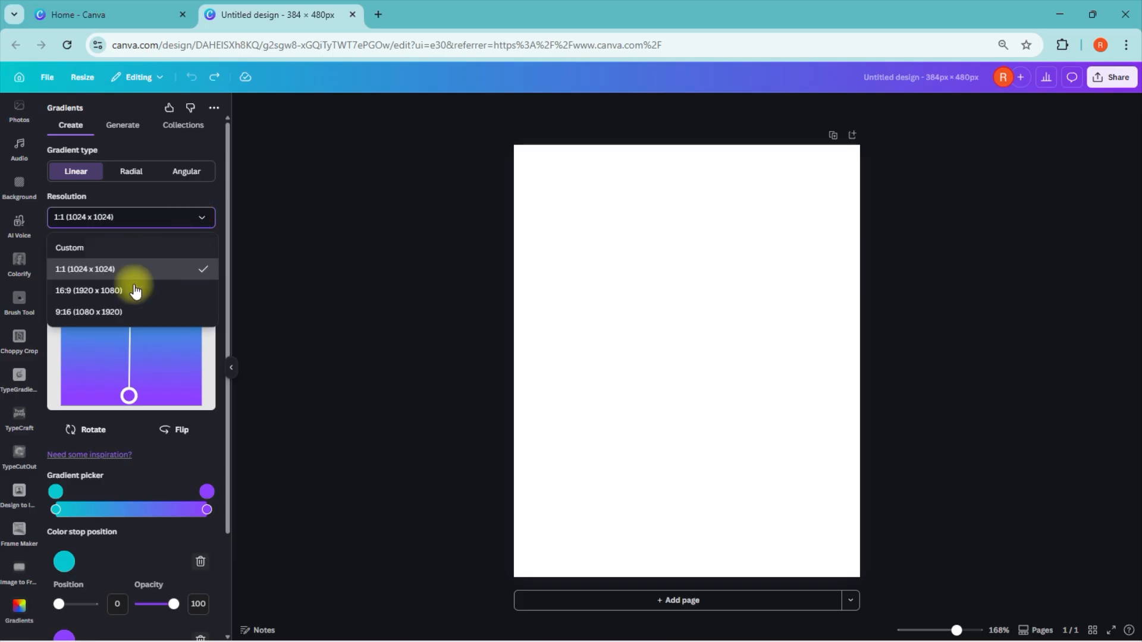
left_click(90, 247)
left_click(176, 256)
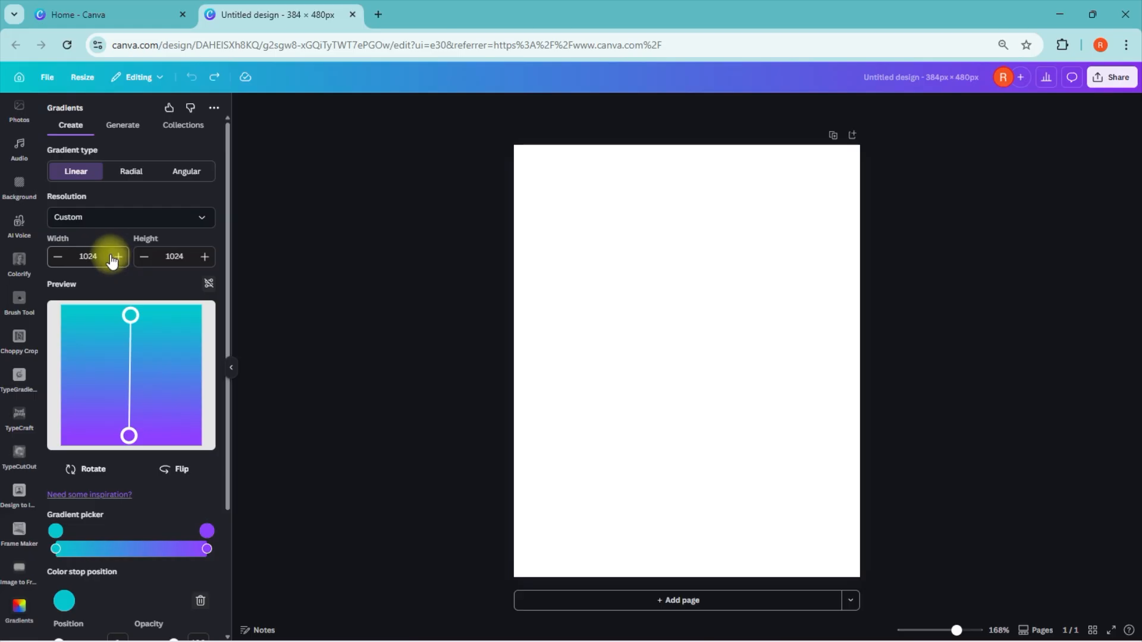
left_click_drag(95, 256, 68, 268)
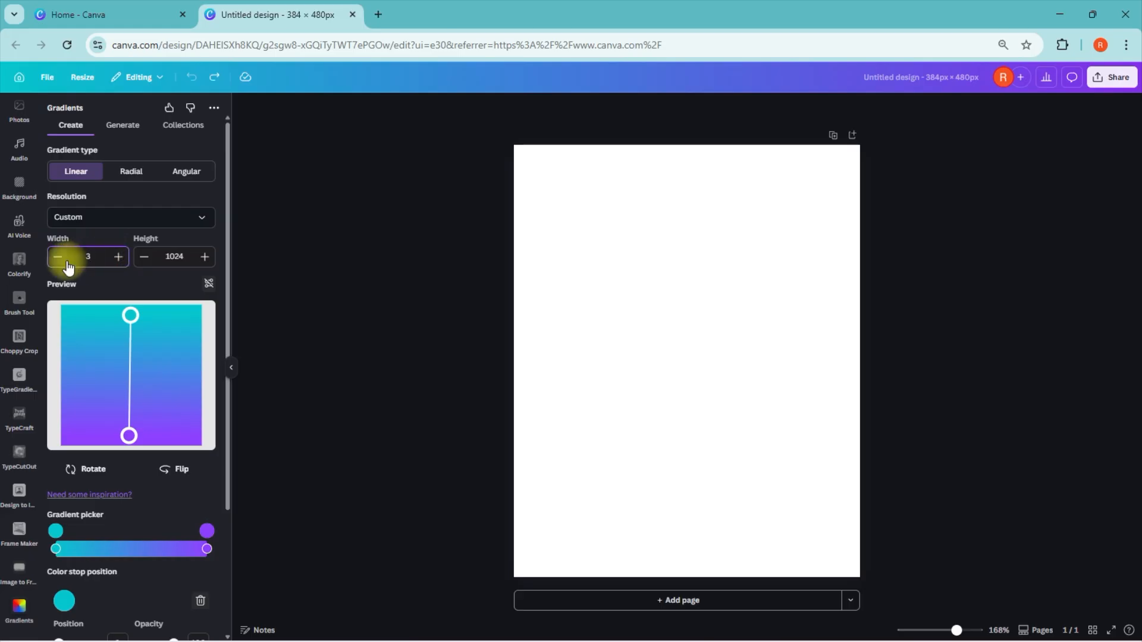
left_click_drag(187, 255, 126, 257)
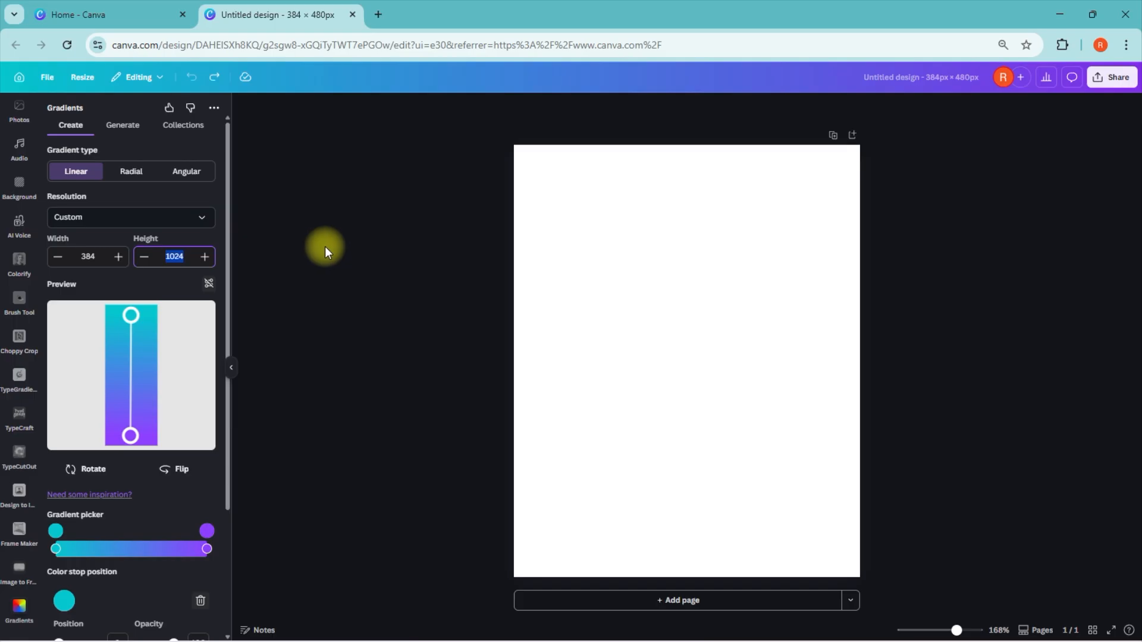
type("480")
Step: Set the gradient's start colour to yellow #FFFC00 and its end colour to dark red #3A0000
left_click(55, 531)
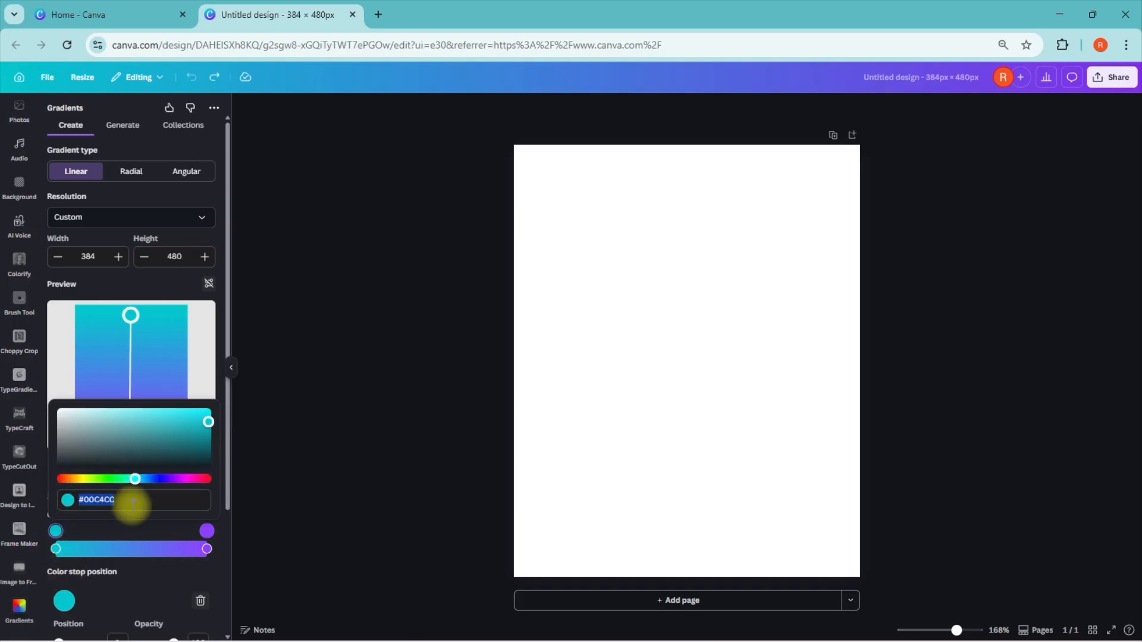
left_click_drag(131, 485, 76, 486)
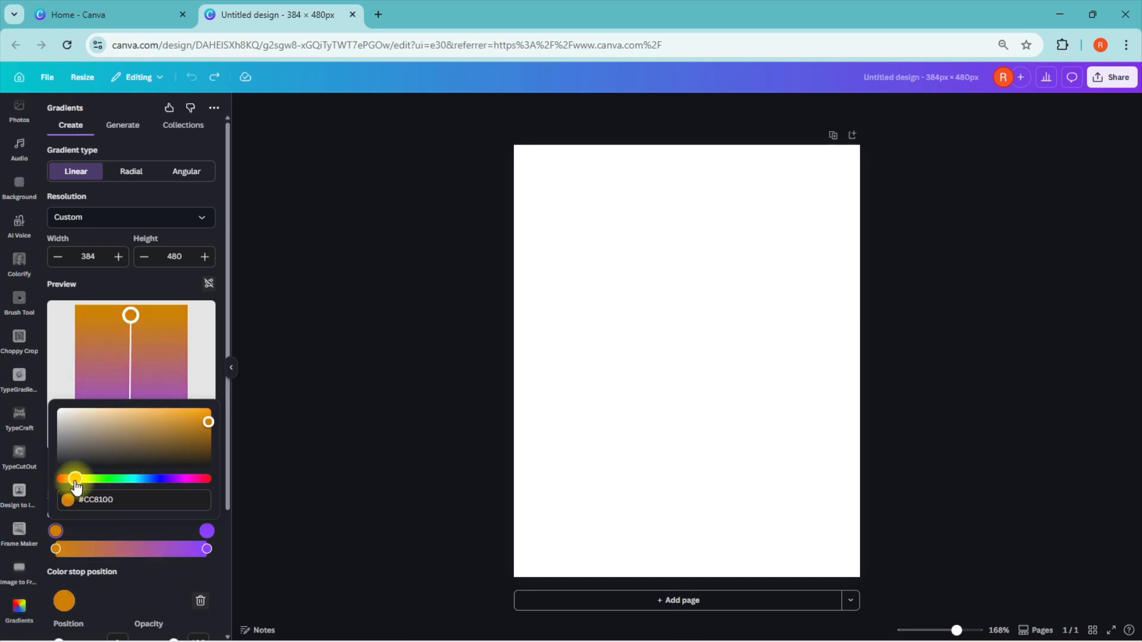
left_click(121, 499)
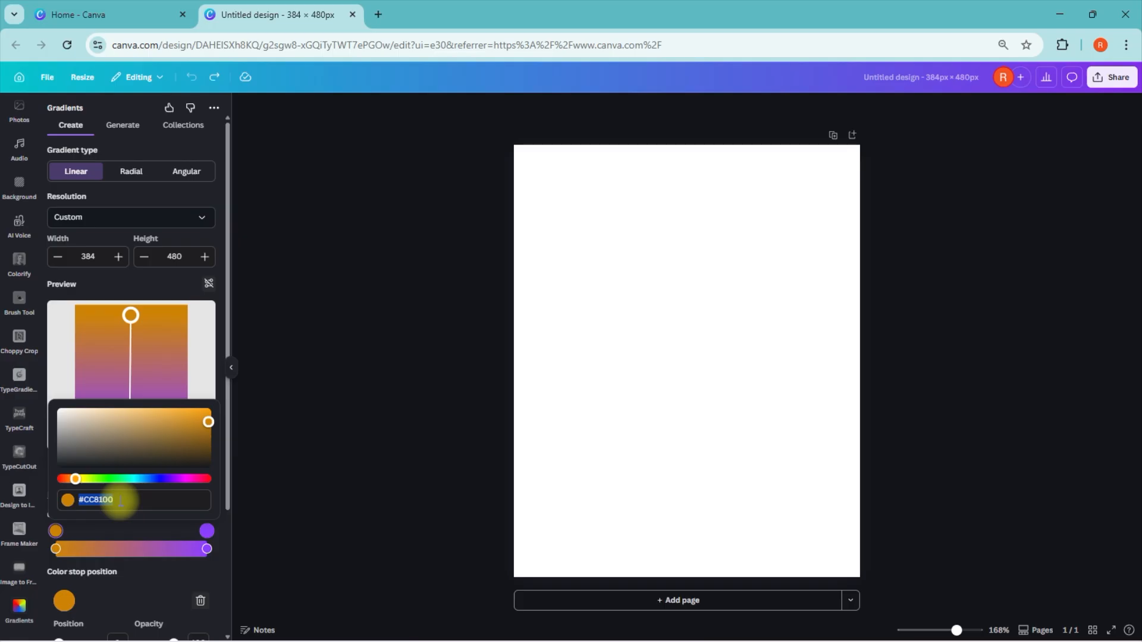
type("#FFFC")
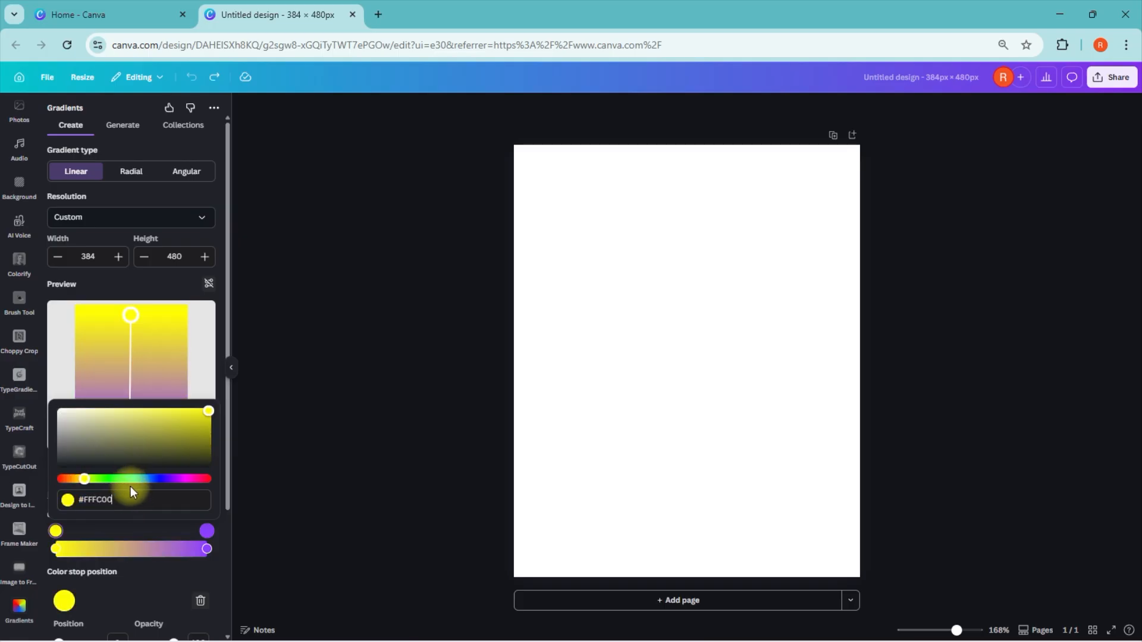
left_click(207, 531)
left_click(139, 502)
type("#3A0000")
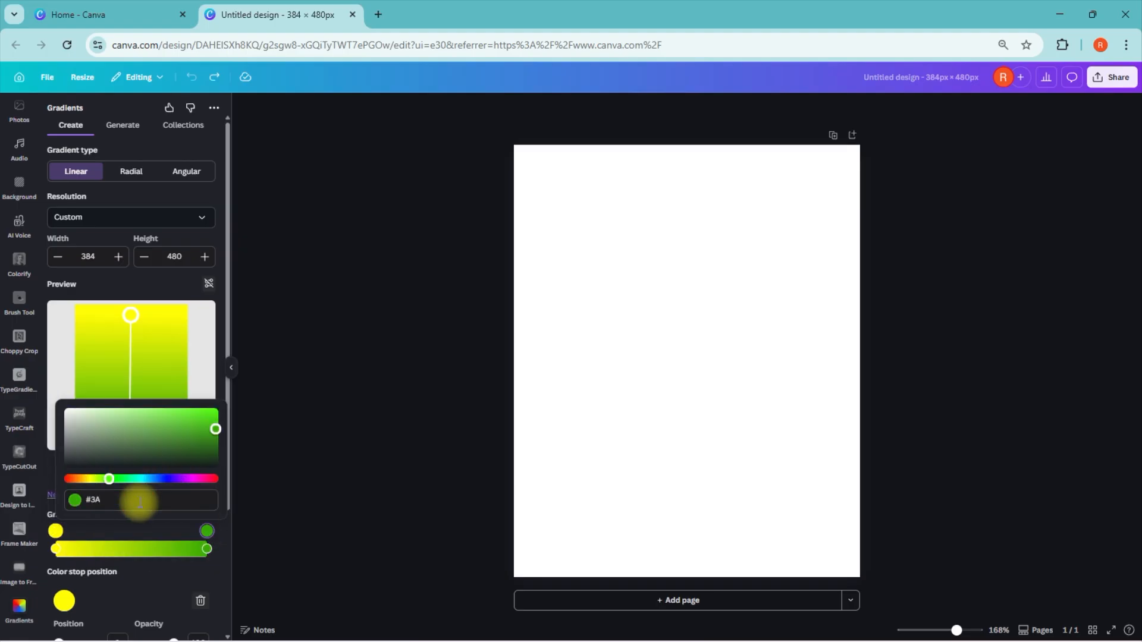
left_click(223, 566)
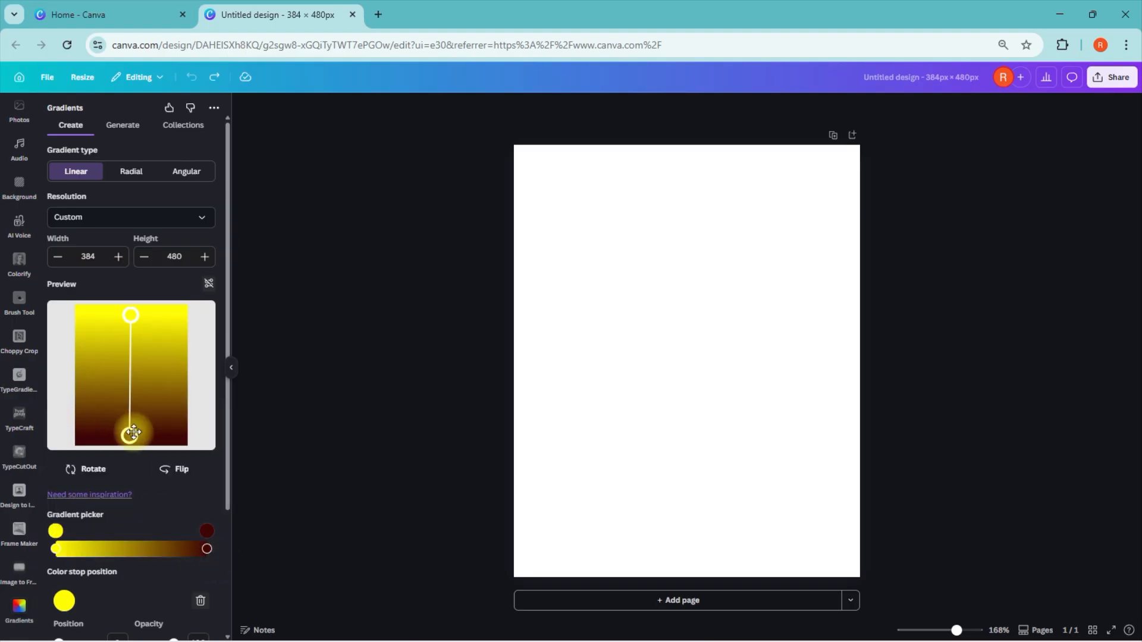
Step: Shift the gradient's start point to the preview's top edge and raise its end point to about two-thirds down
left_click_drag(124, 436, 128, 410)
mouse_move(133, 315)
left_mouse_down()
mouse_move(132, 301)
mouse_move(141, 334)
mouse_move(131, 300)
left_mouse_up()
mouse_move(130, 409)
left_mouse_down()
mouse_move(130, 362)
mouse_move(132, 426)
mouse_move(133, 392)
left_mouse_up()
Step: Add the yellow-to-dark-red gradient to the design and enlarge it to cover the whole page
left_click_drag(233, 419, 233, 520)
scroll(233, 520, "down", 2)
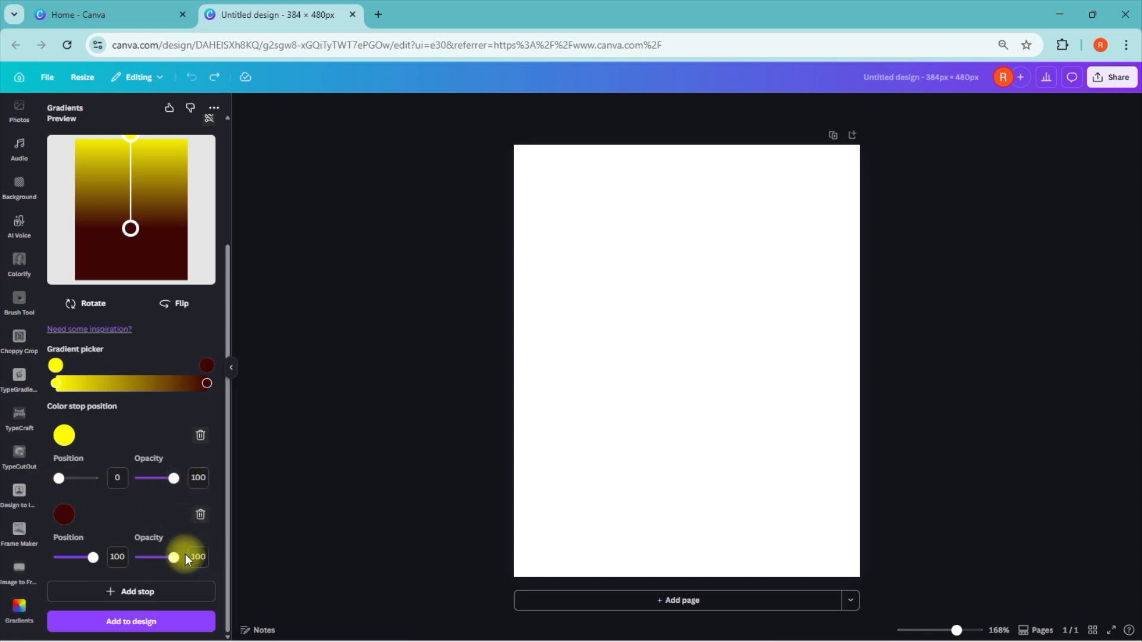
left_click(133, 623)
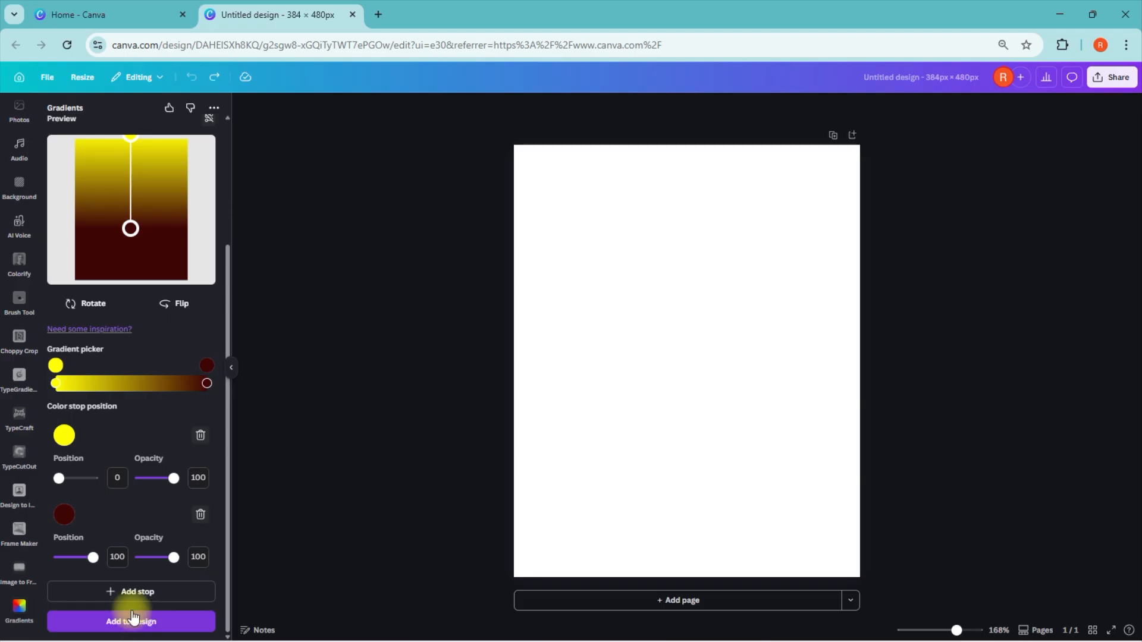
left_click_drag(693, 332, 592, 206)
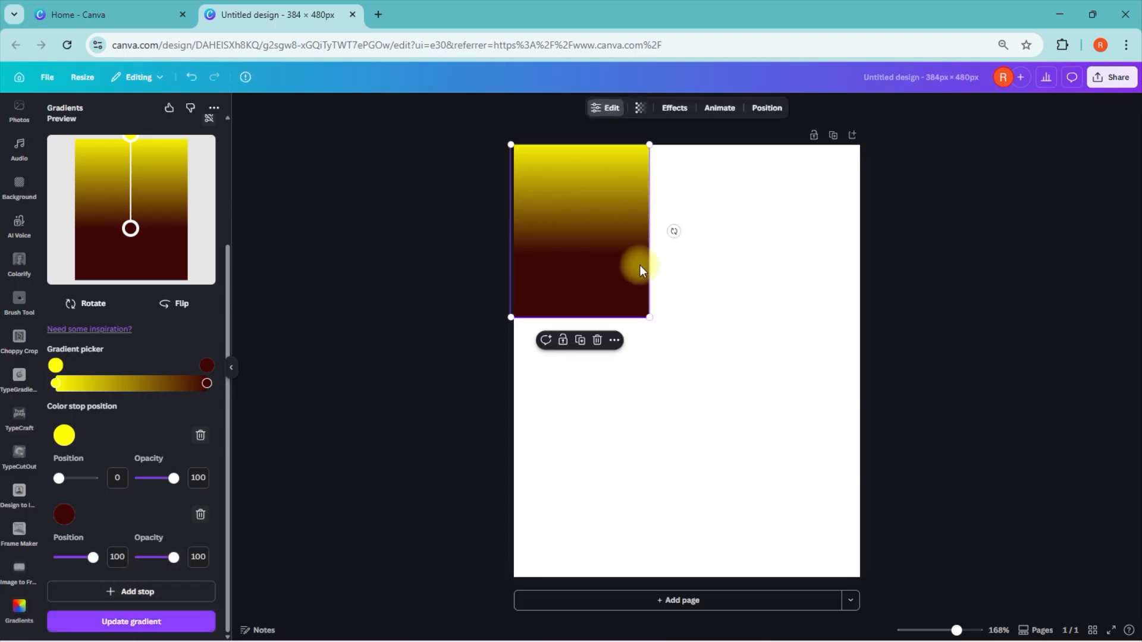
left_click_drag(652, 316, 908, 541)
left_click(1087, 359)
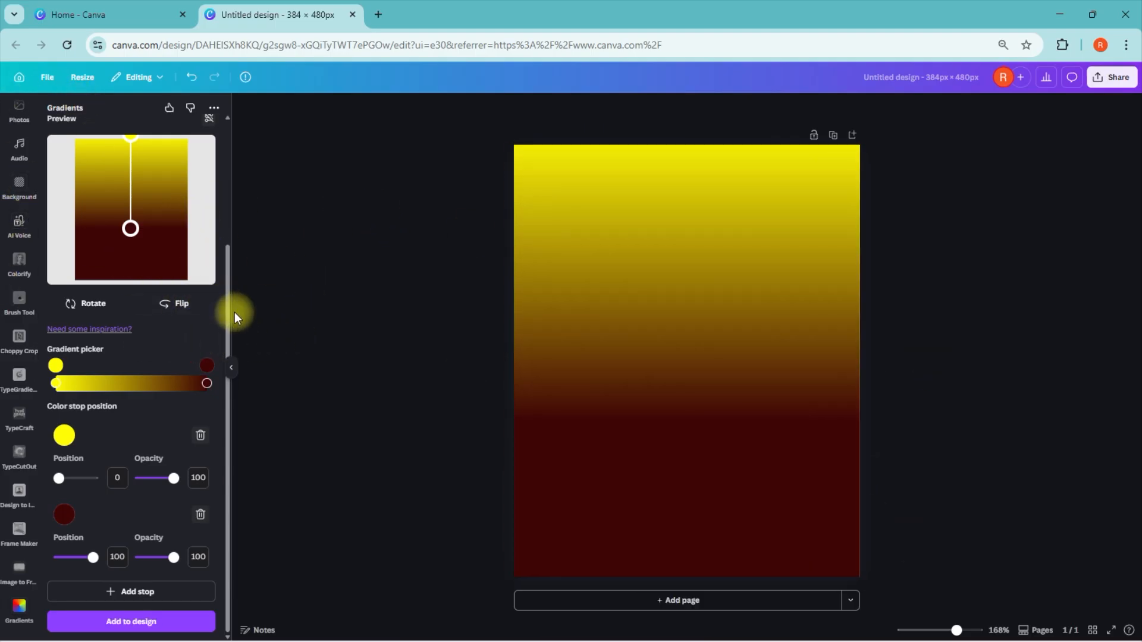
Step: Insert the uploaded pastel light-streak image, enlarge it over the page and trim its lower edge to the page
left_click_drag(227, 312, 245, 147)
scroll(15, 279, "up", 5)
left_click(19, 197)
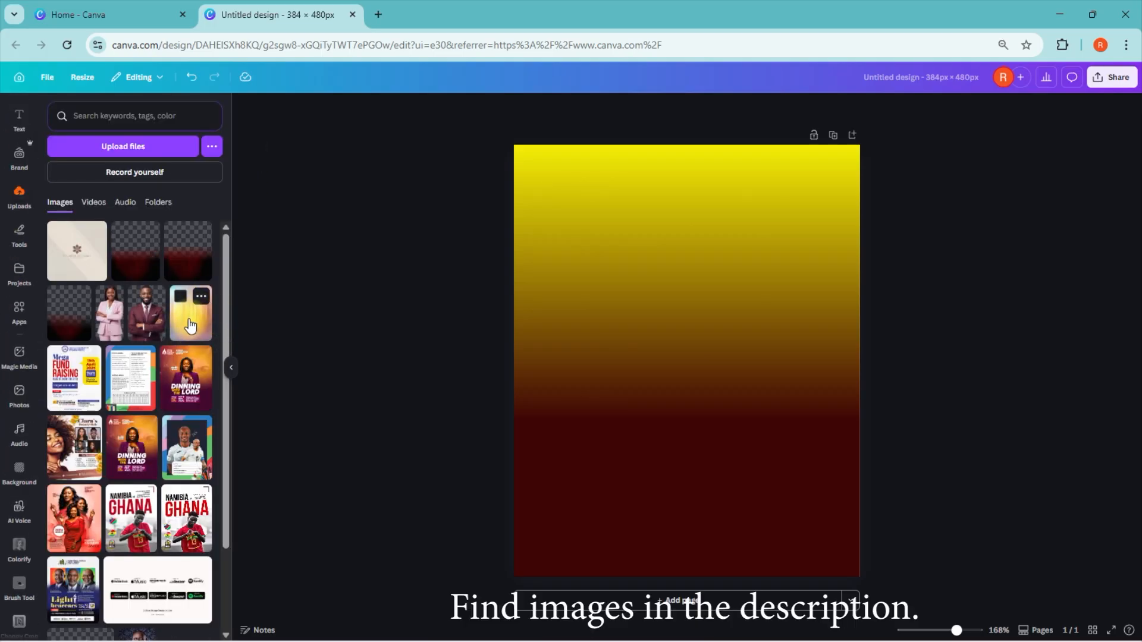
left_click(189, 326)
left_click_drag(690, 311, 628, 236)
left_click_drag(732, 435, 898, 539)
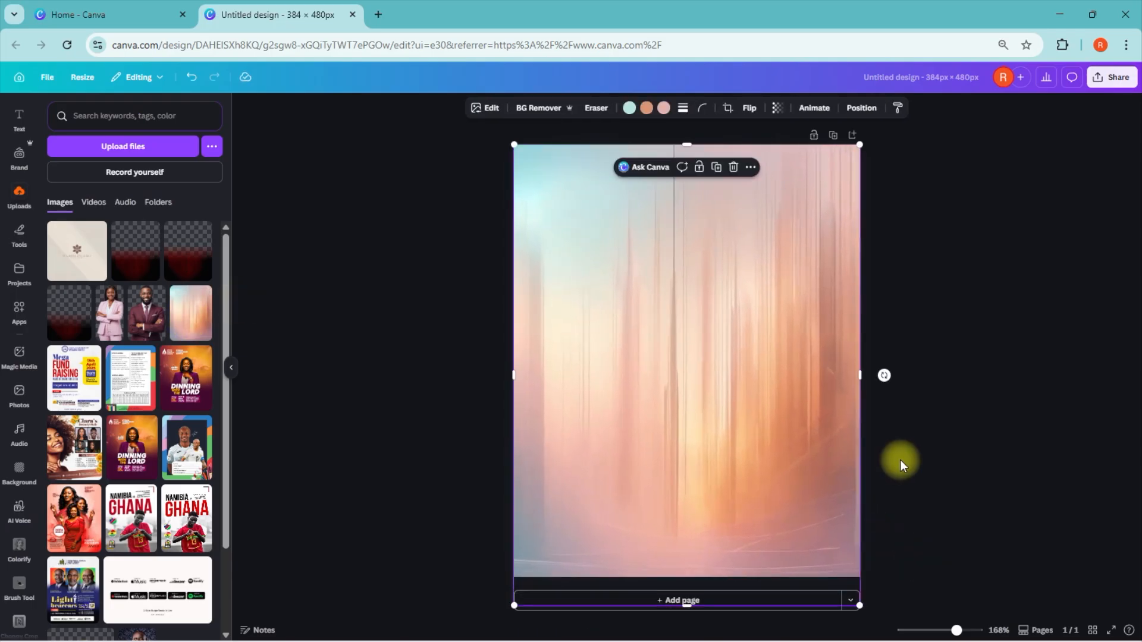
left_click_drag(687, 606, 689, 577)
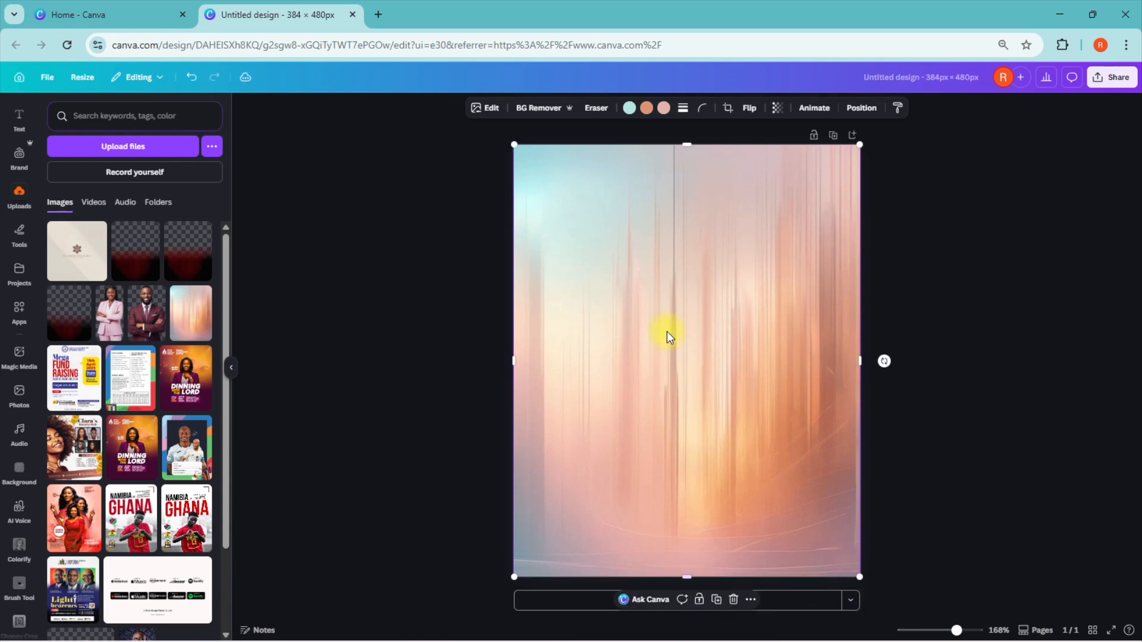
left_click(1007, 271)
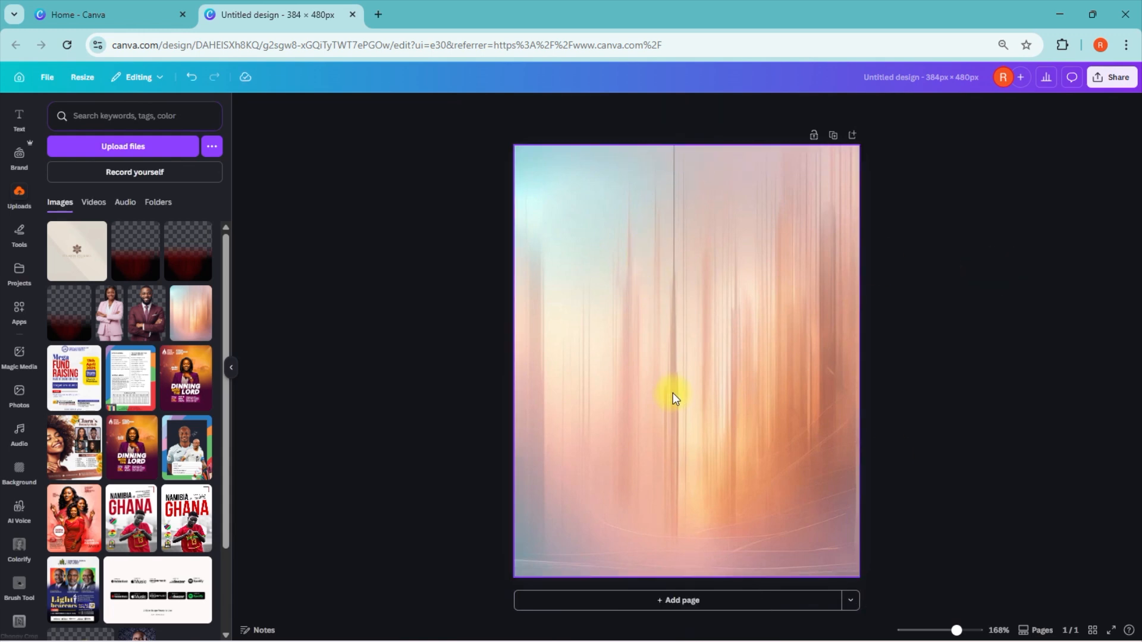
left_click(521, 379)
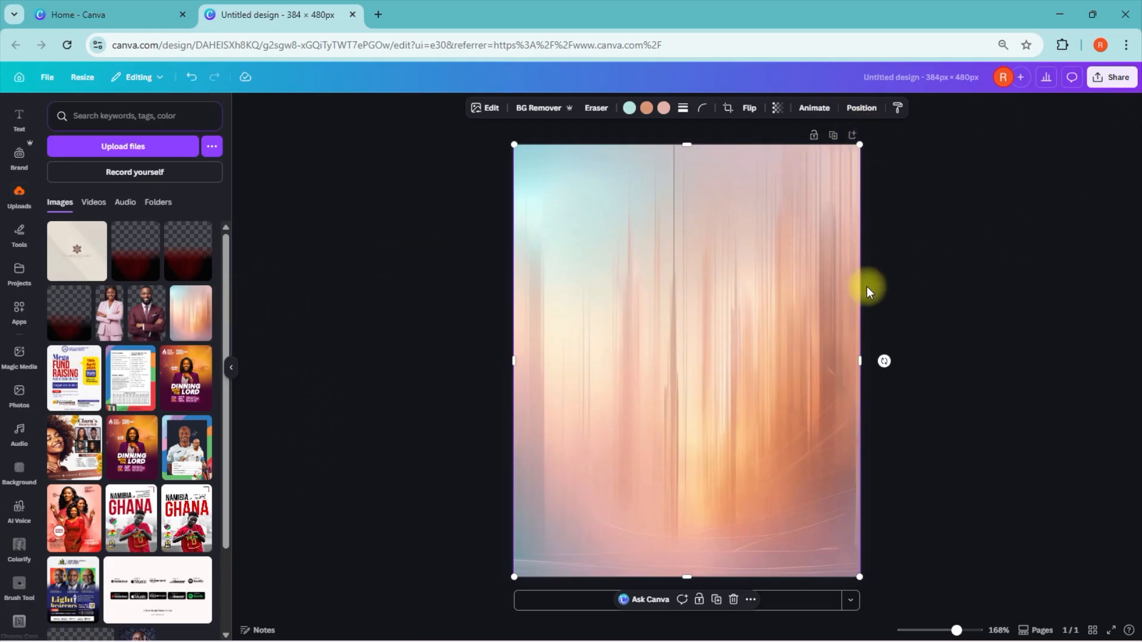
left_click_drag(706, 295, 815, 296)
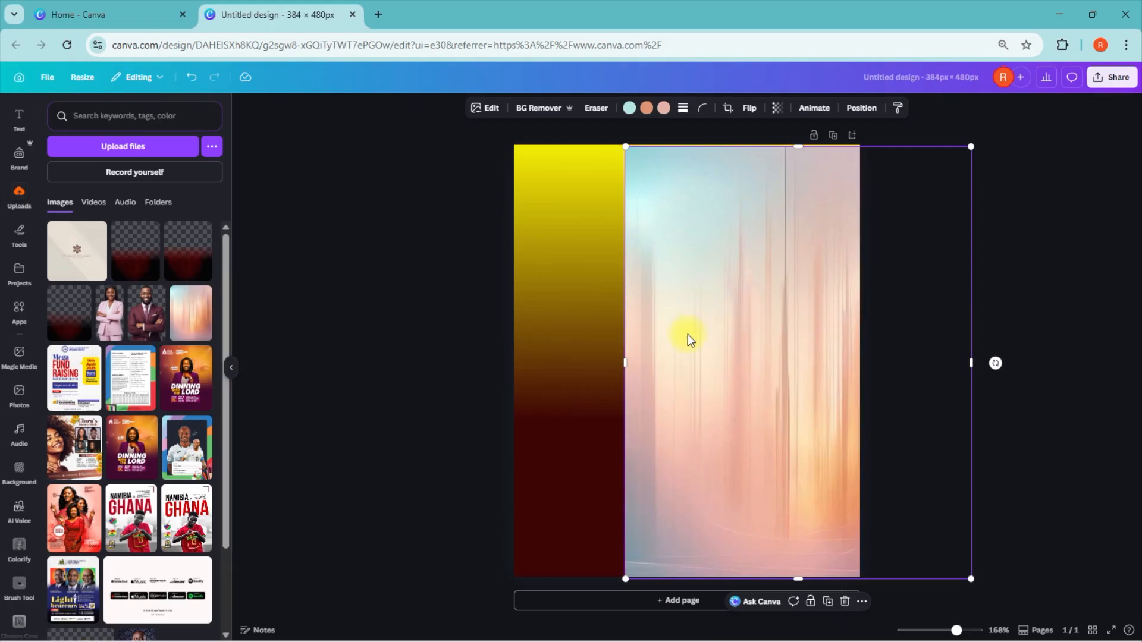
left_click_drag(687, 337, 635, 327)
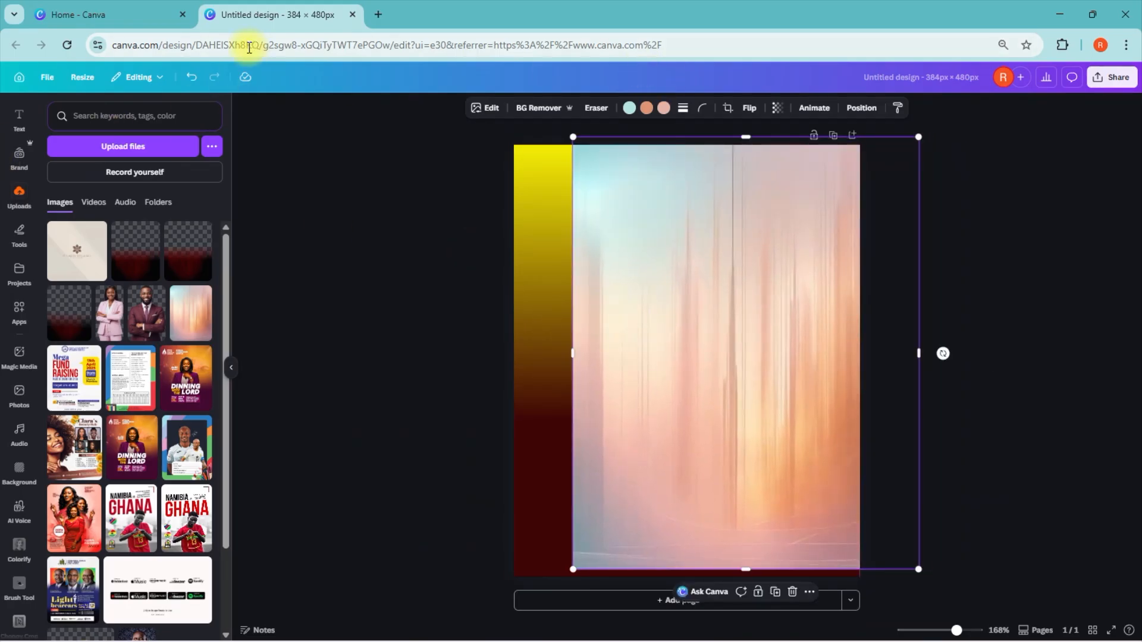
left_click(188, 78)
left_click(184, 79)
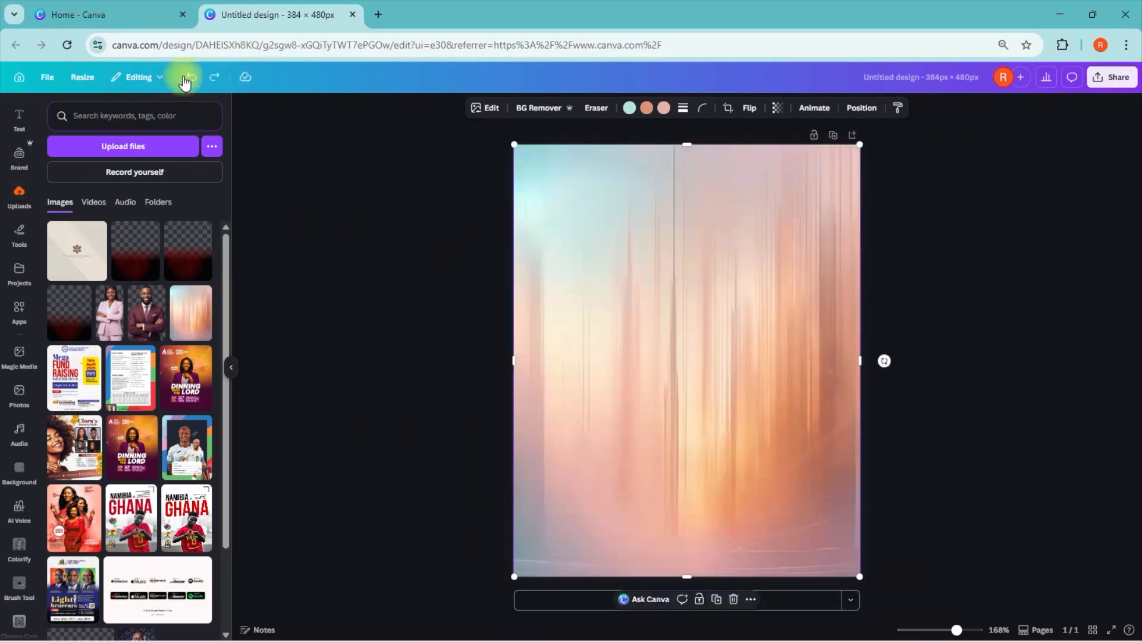
left_click(347, 198)
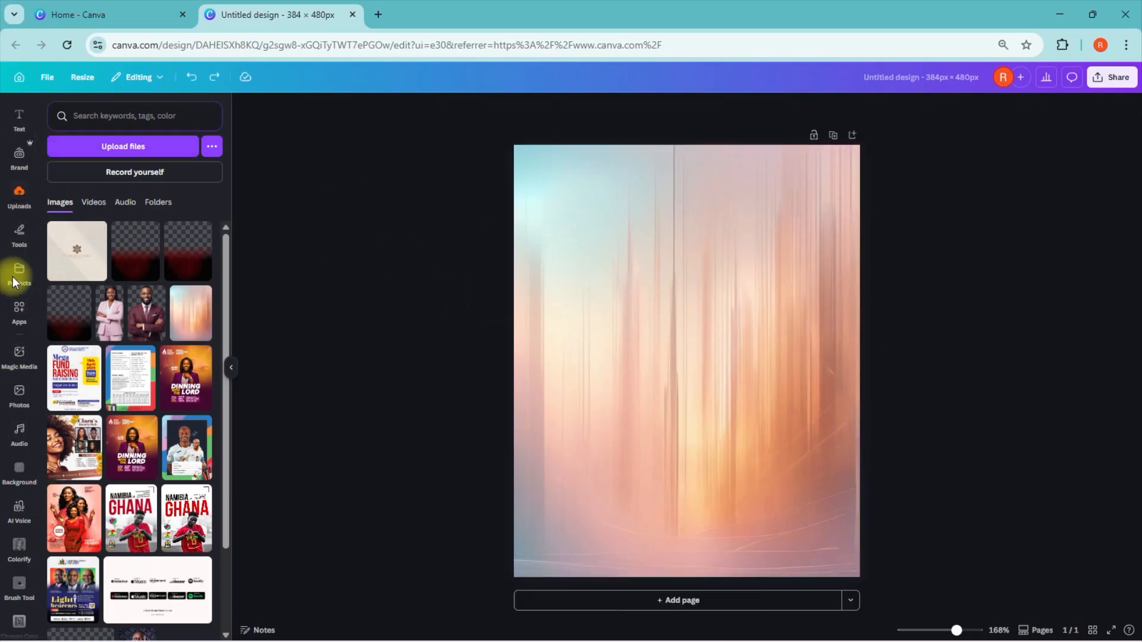
Step: Search the apps for "blend image" and open the Blend Image app
left_click(20, 309)
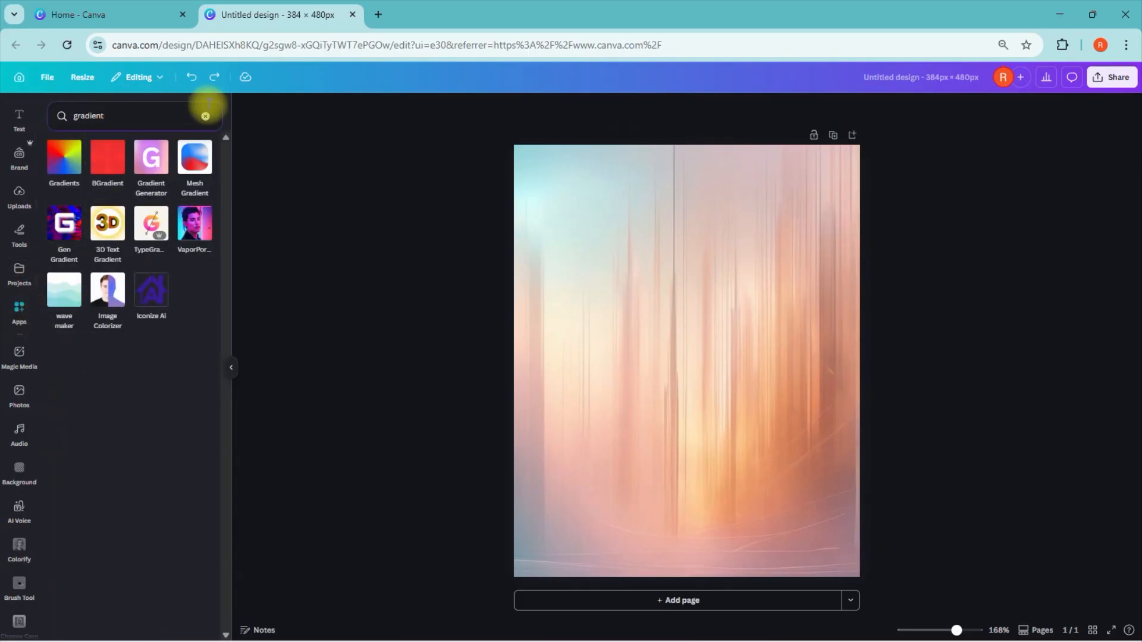
left_click(209, 119)
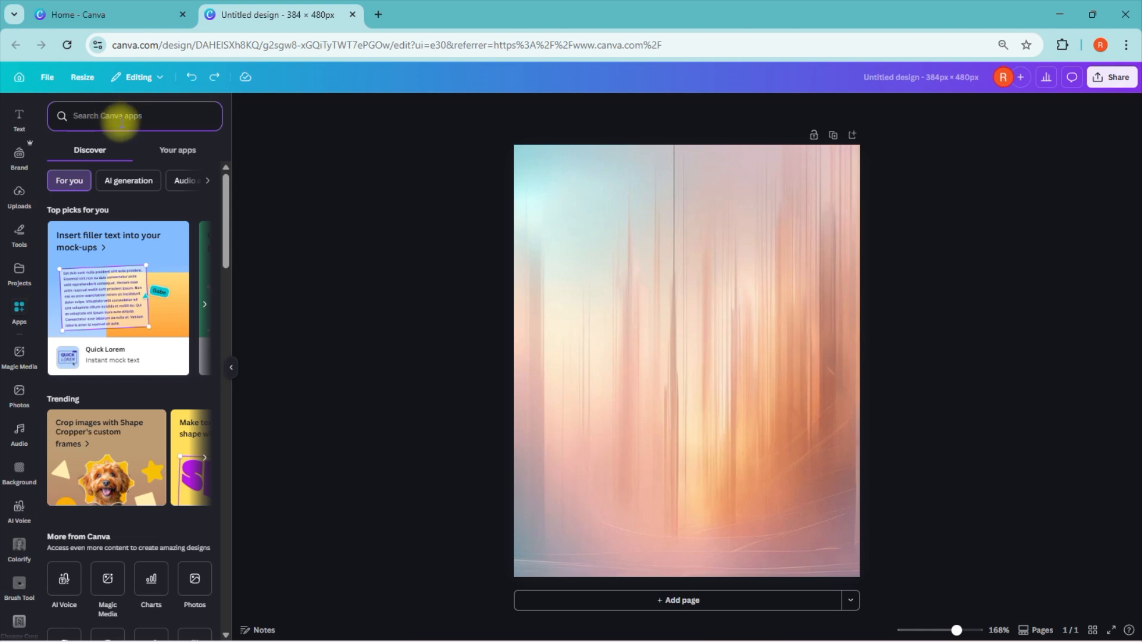
type("blen")
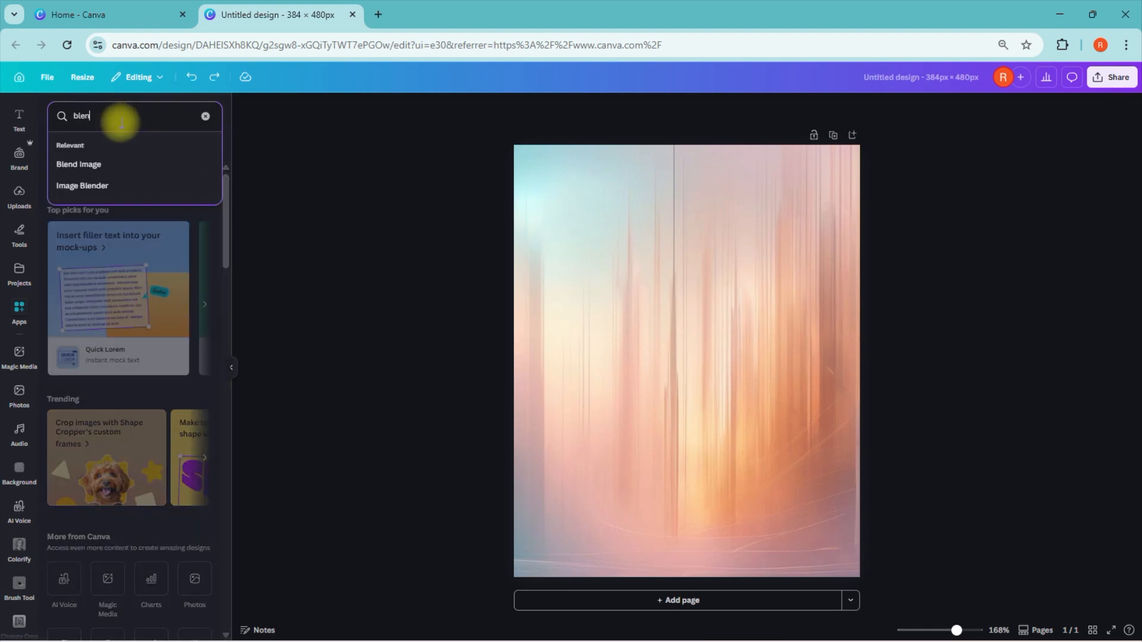
type("d image")
key("Return")
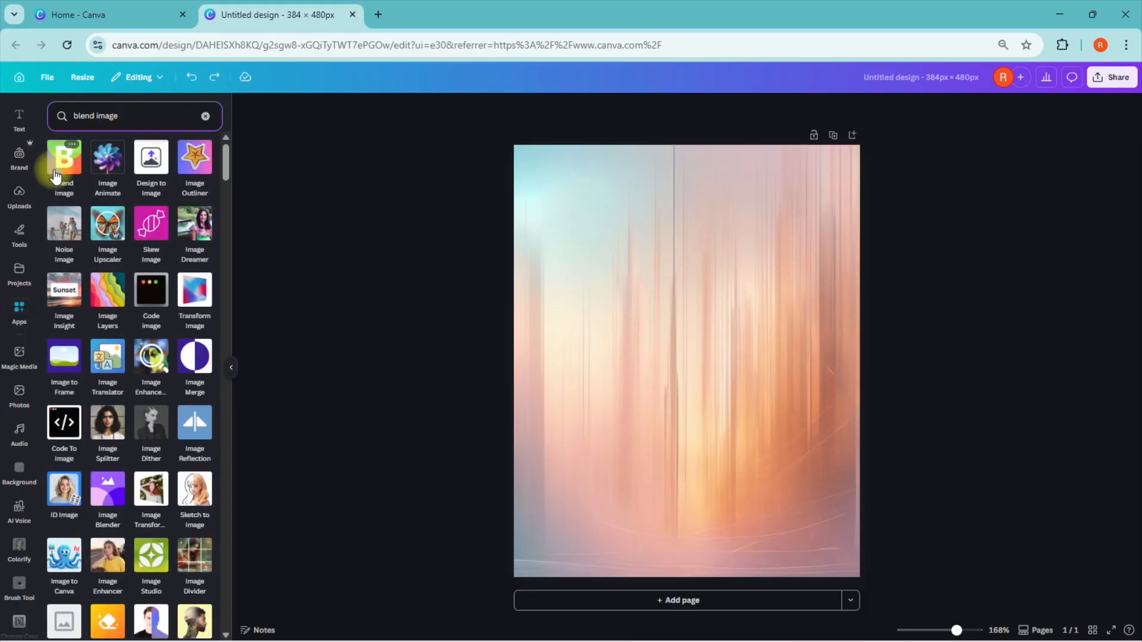
left_click(55, 175)
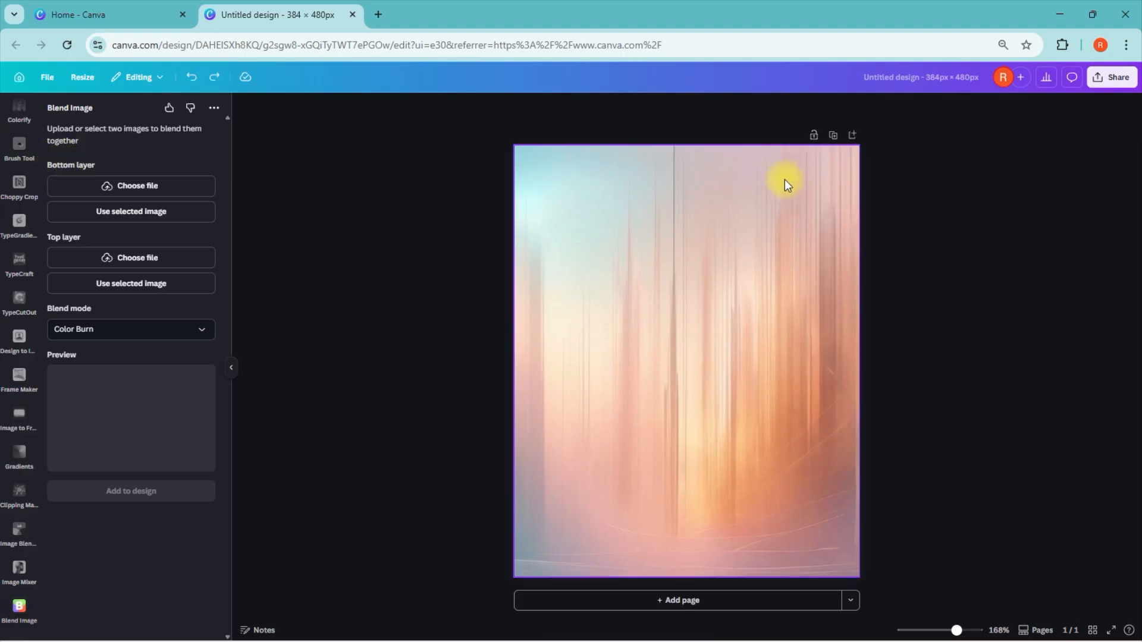
Step: Set the yellow-to-dark-red gradient as the blend's bottom layer and the pastel light-streak image as its top layer
left_click(769, 172)
left_click(861, 107)
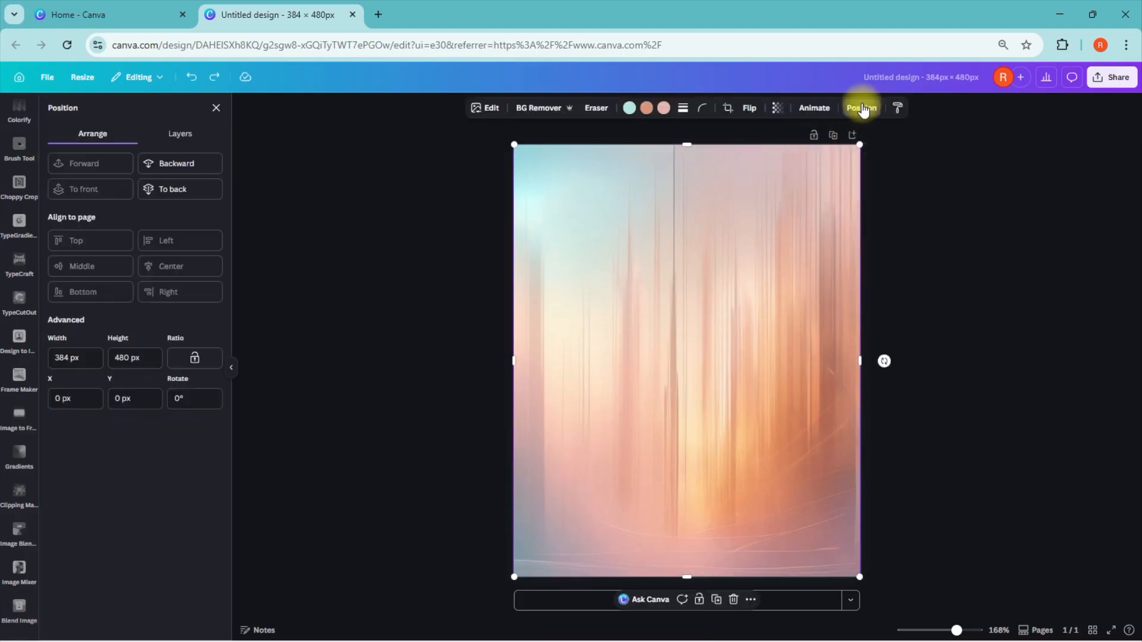
left_click(190, 134)
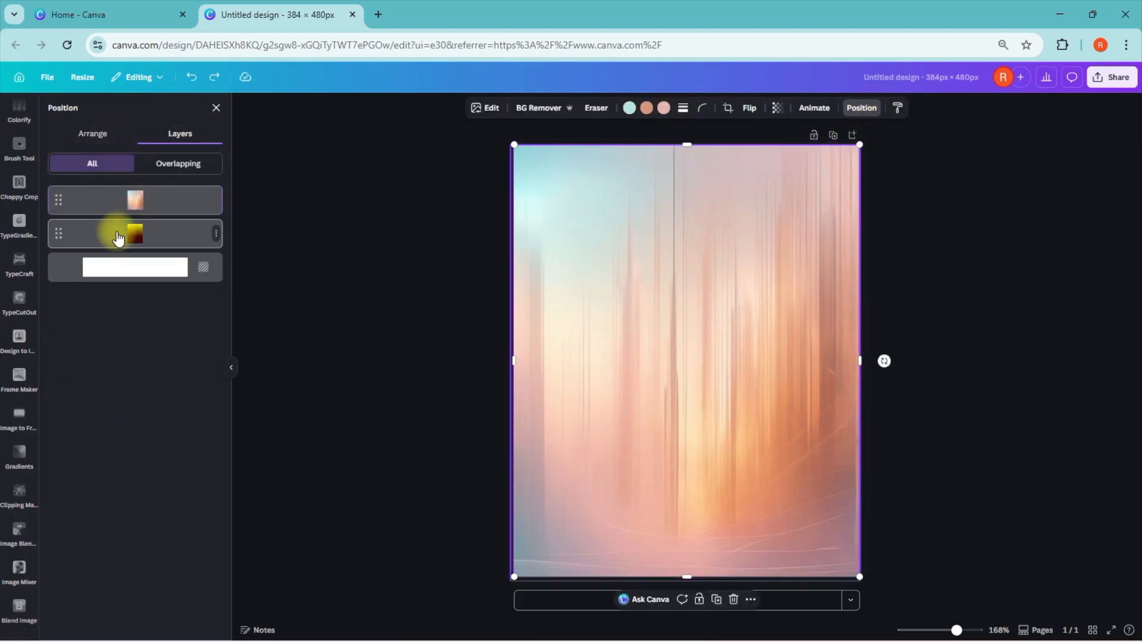
left_click(119, 237)
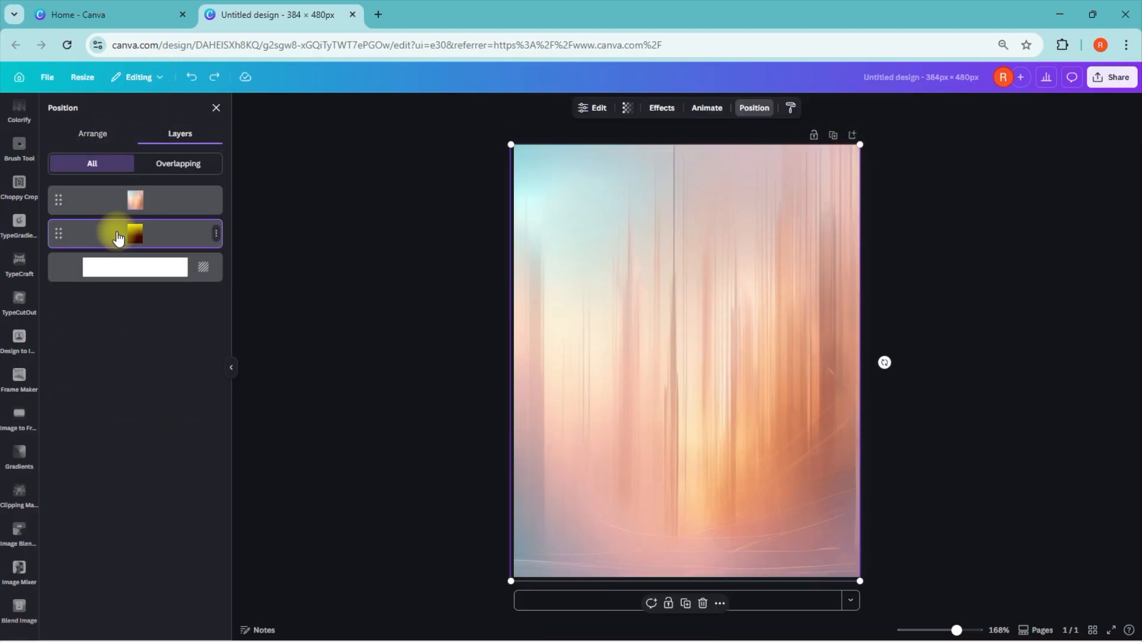
left_click(216, 109)
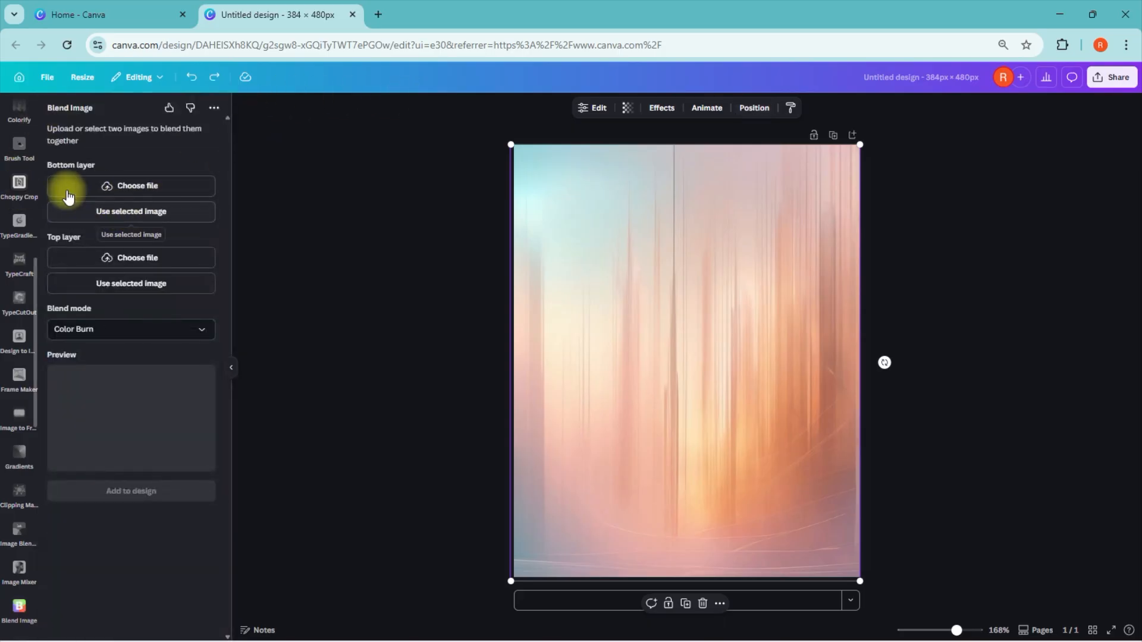
left_click(141, 212)
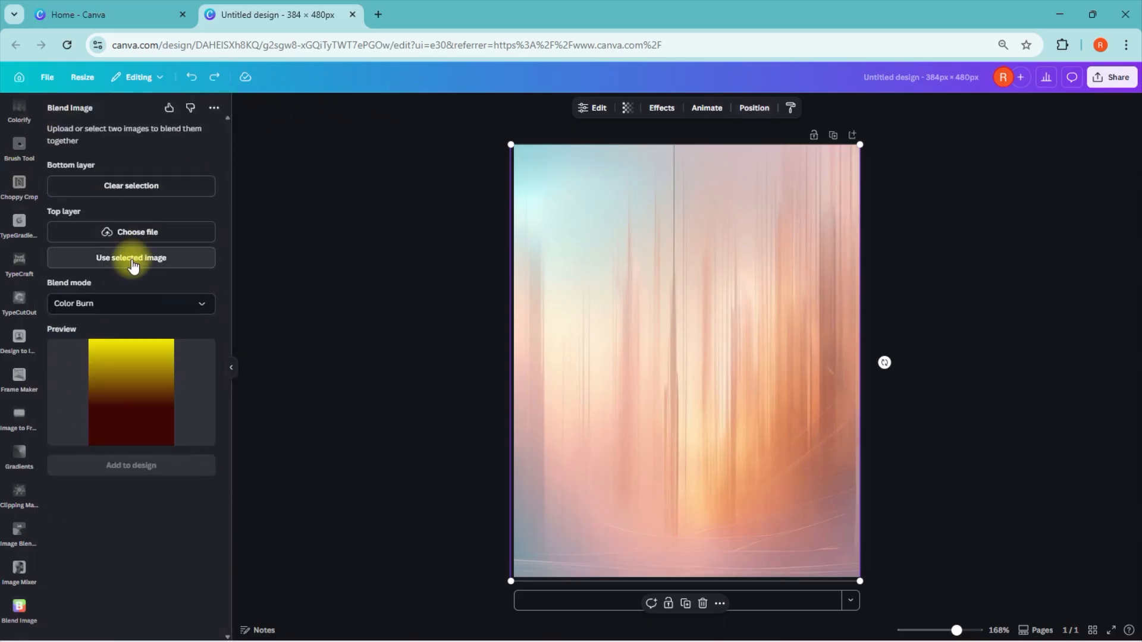
left_click(652, 323)
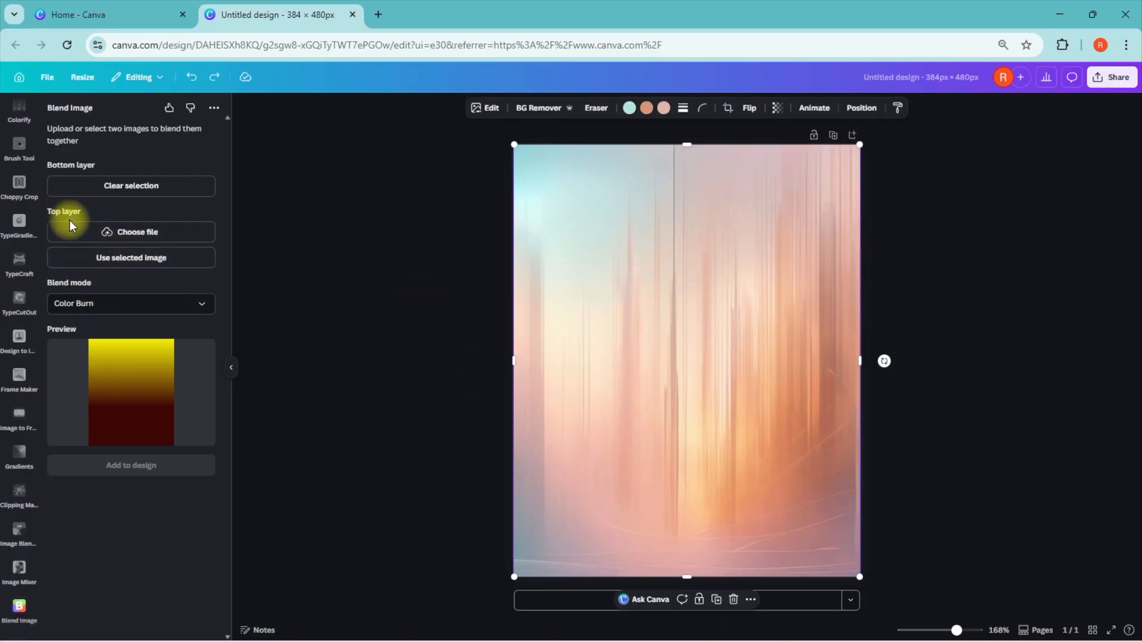
left_click(130, 262)
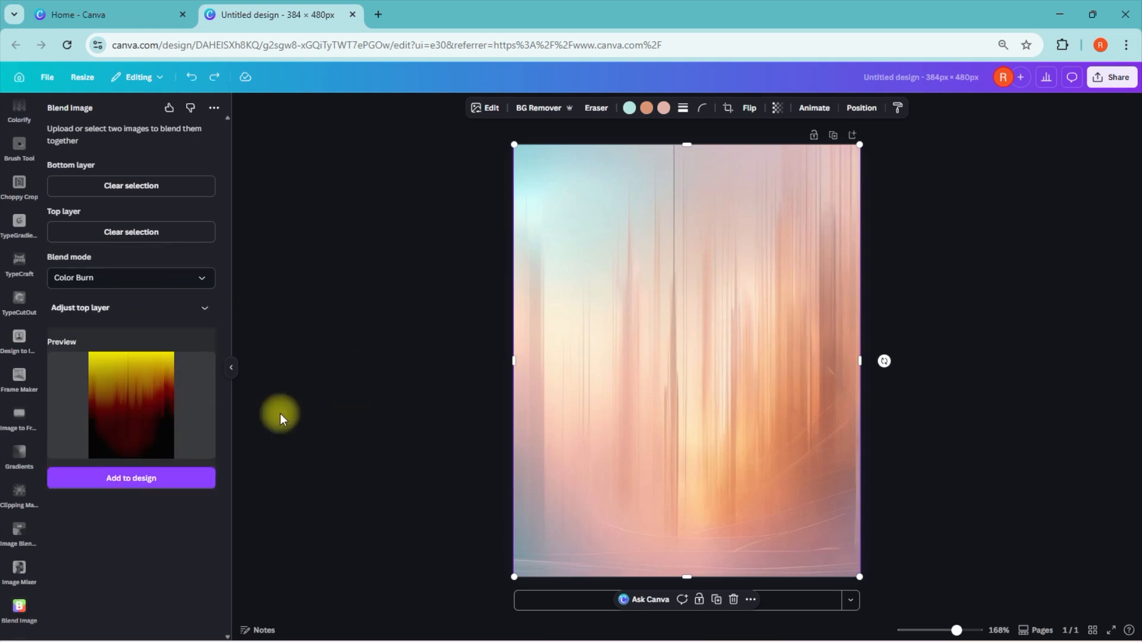
Step: Browse the blend modes, keep Color Burn, and add the blended image to the design
left_click(139, 283)
scroll(107, 349, "down", 1)
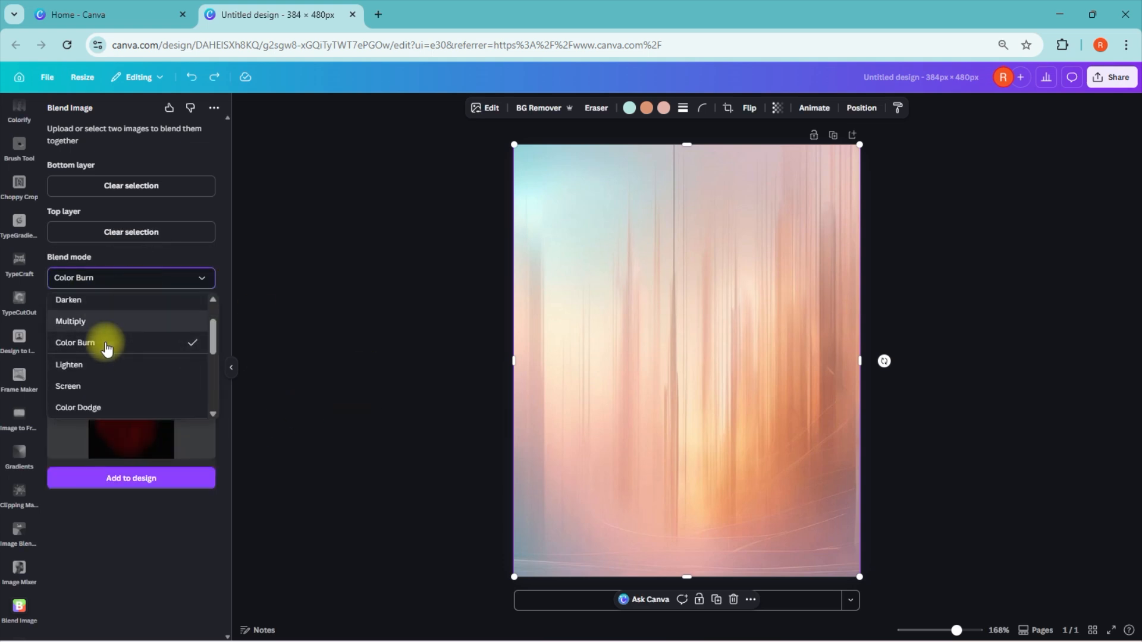
scroll(98, 342, "down", 5)
scroll(97, 342, "up", 5)
left_click(99, 379)
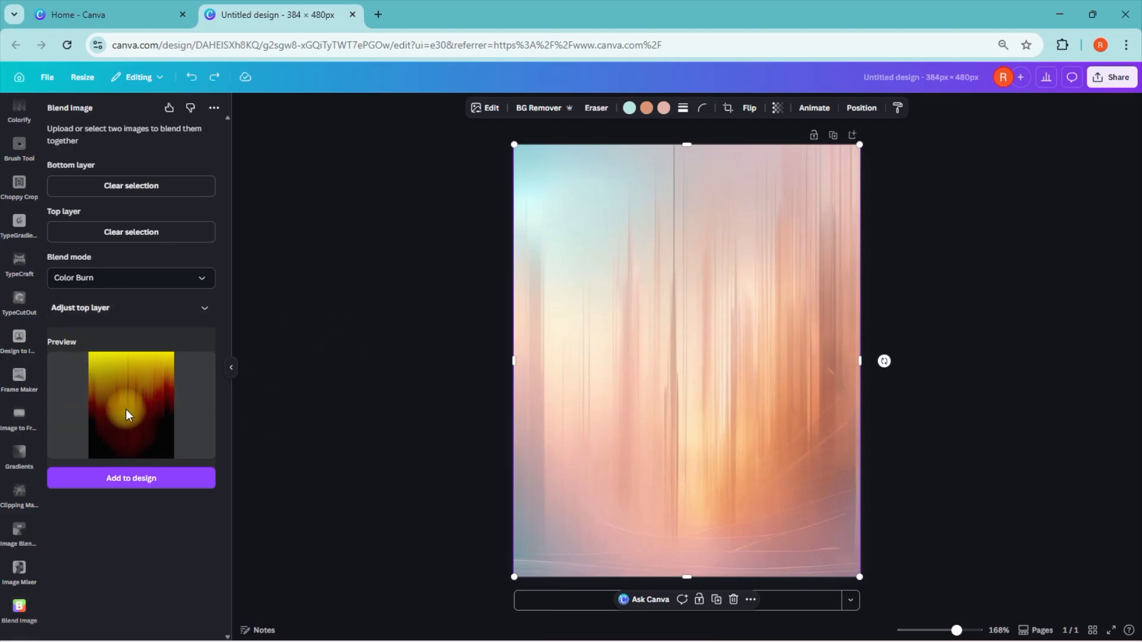
left_click(139, 484)
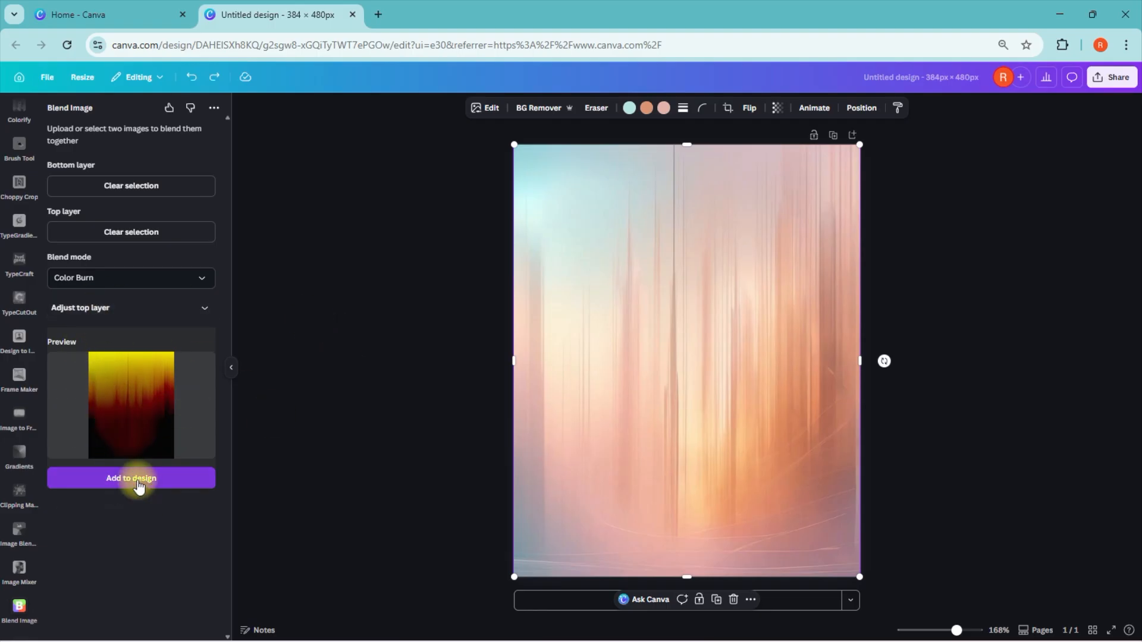
Step: Move the blended image aside and delete the original light-streak image and the gradient from the page
left_click_drag(704, 380, 574, 310)
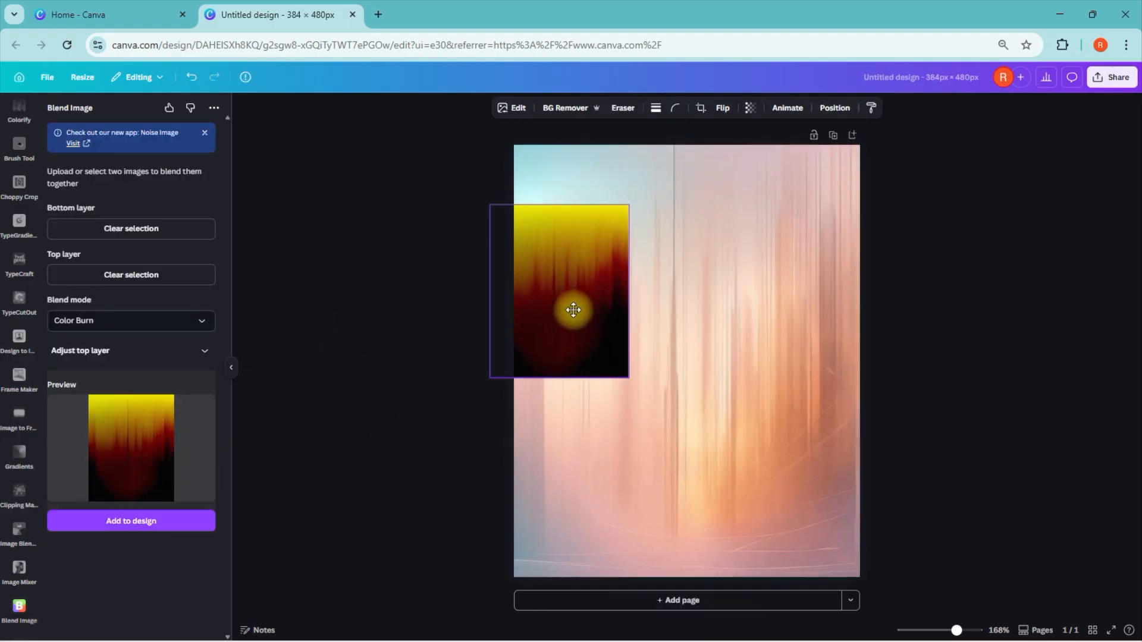
left_click(759, 299)
left_click_drag(767, 265, 844, 400)
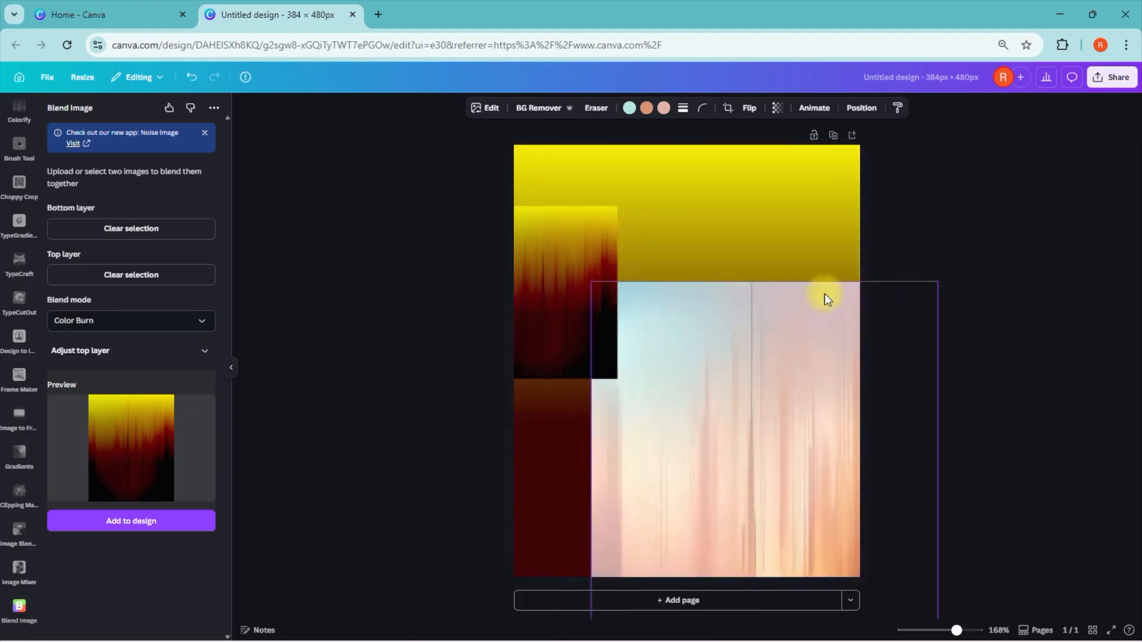
left_click(752, 190)
left_click(792, 325)
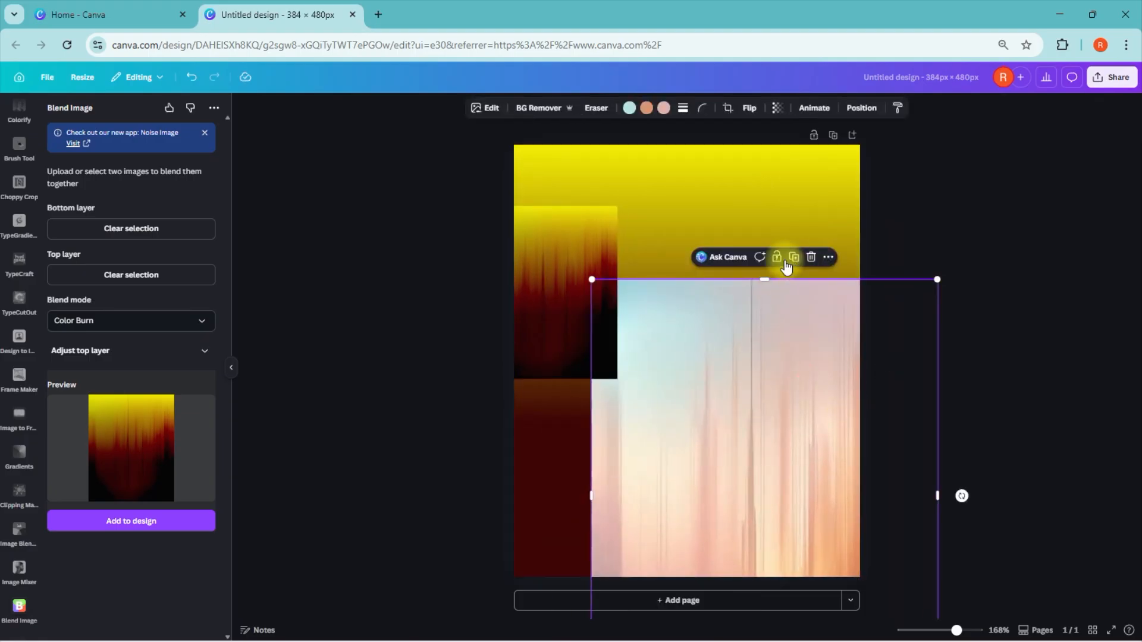
left_click(811, 258)
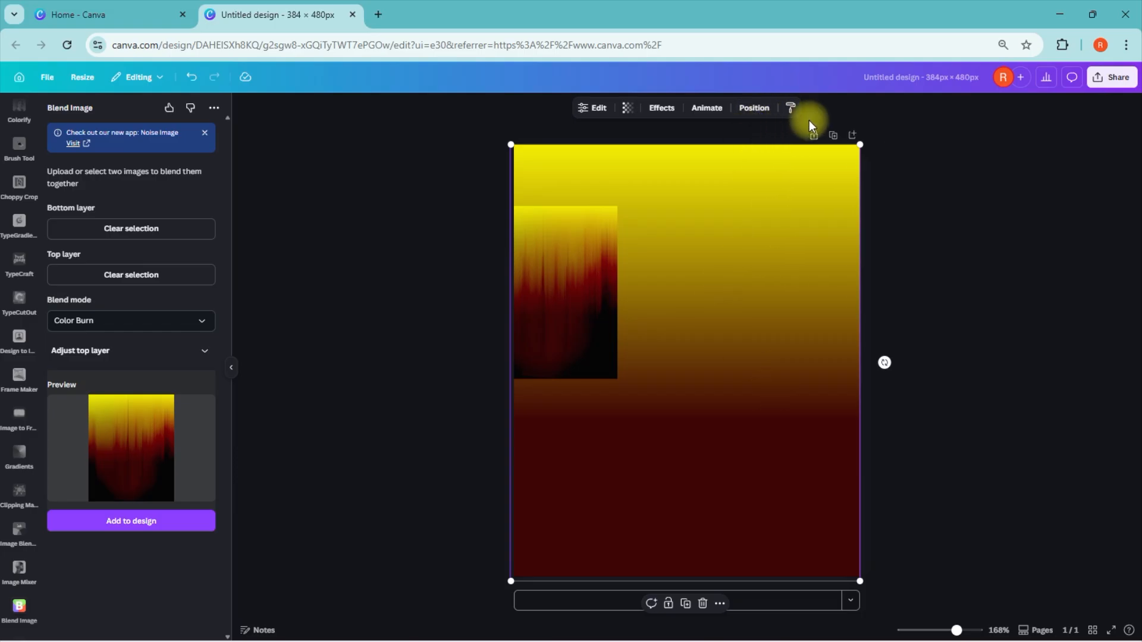
left_click(702, 603)
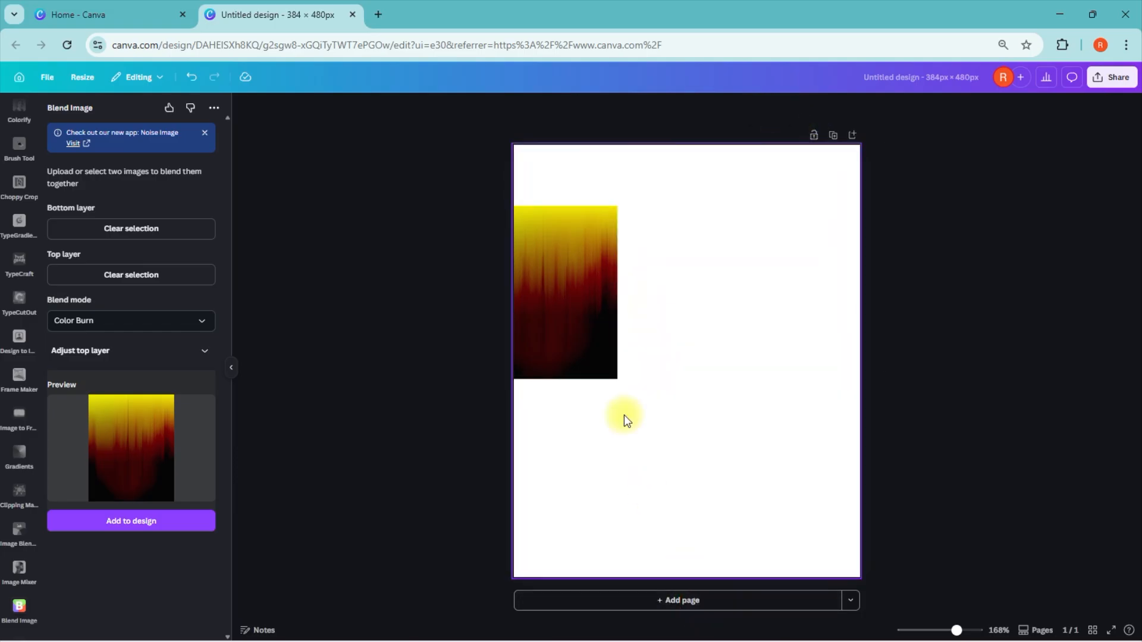
Step: Align the blended image with the page's top-left corner and enlarge it to fill the whole page
left_click(615, 352)
left_click_drag(615, 352, 614, 283)
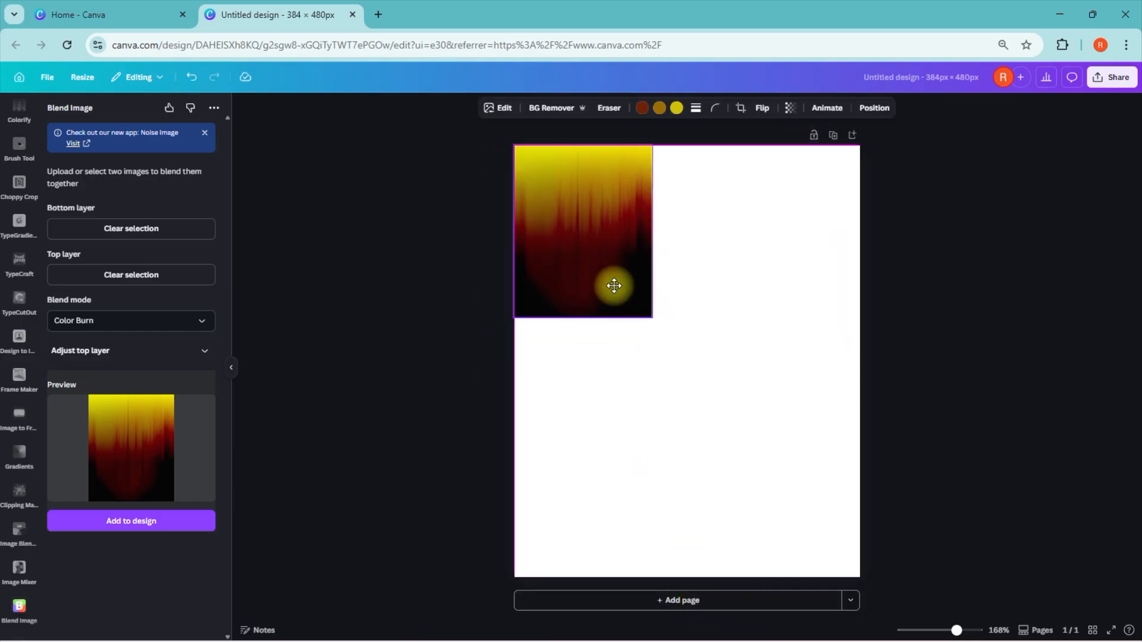
left_click_drag(651, 319, 951, 504)
left_click(980, 419)
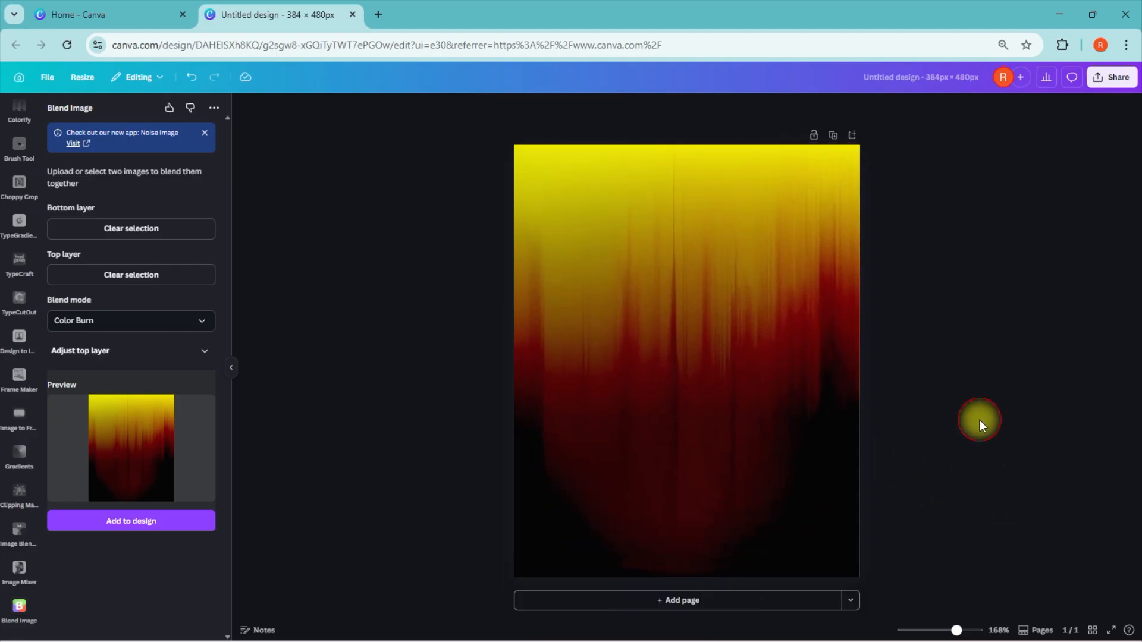
left_click(232, 373)
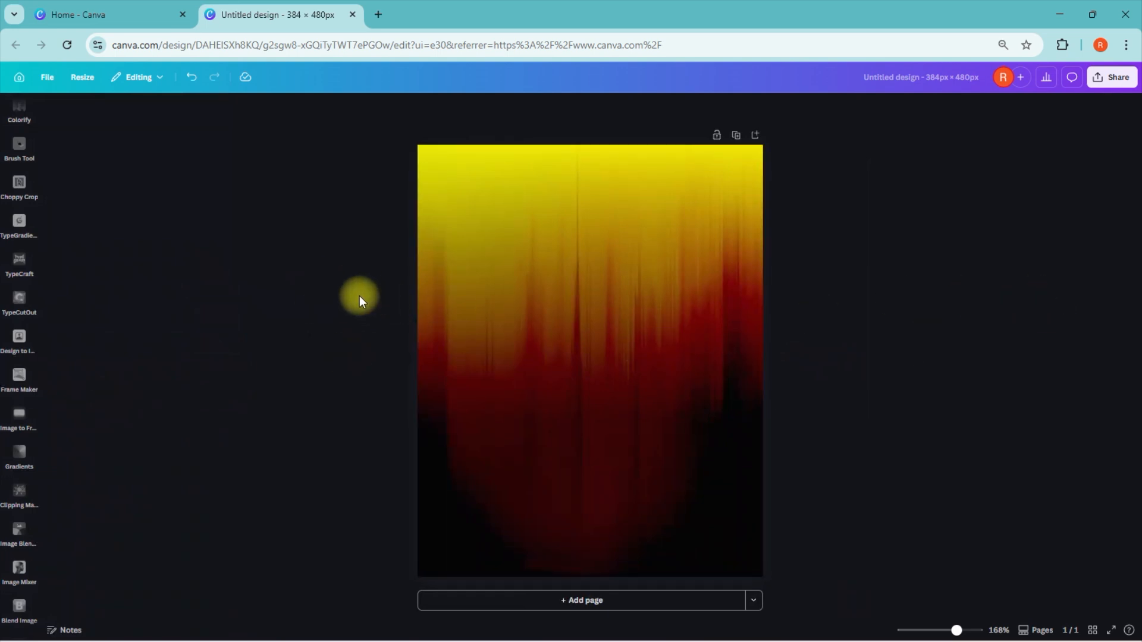
Step: Insert the uploaded cut-out photo of the man in the maroon suit over the blended background
scroll(18, 363, "up", 7)
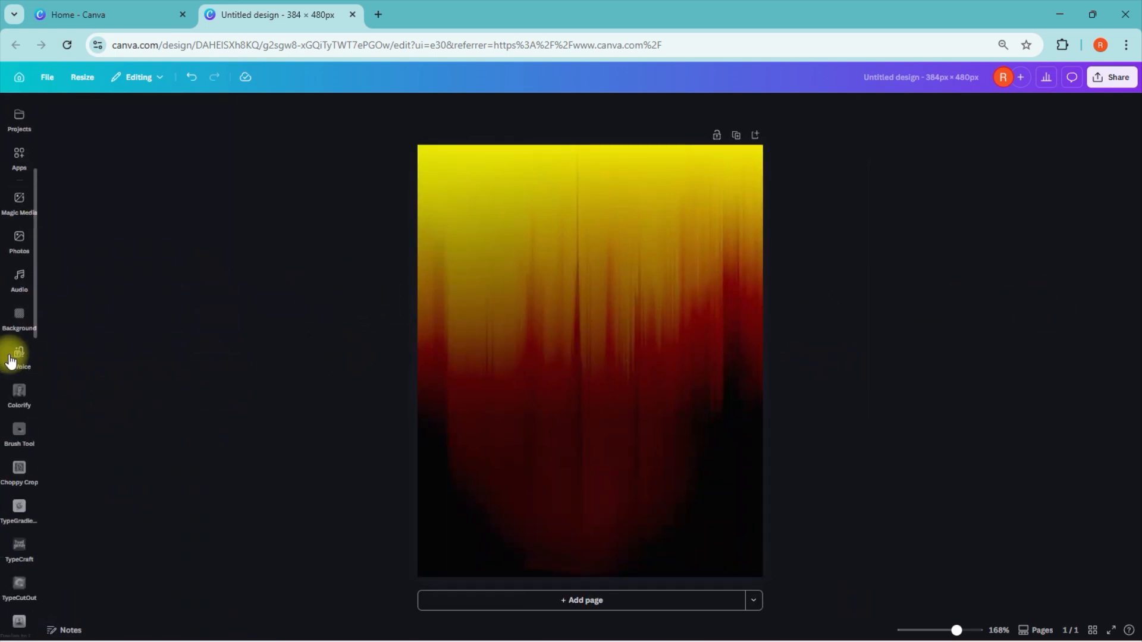
left_click(18, 192)
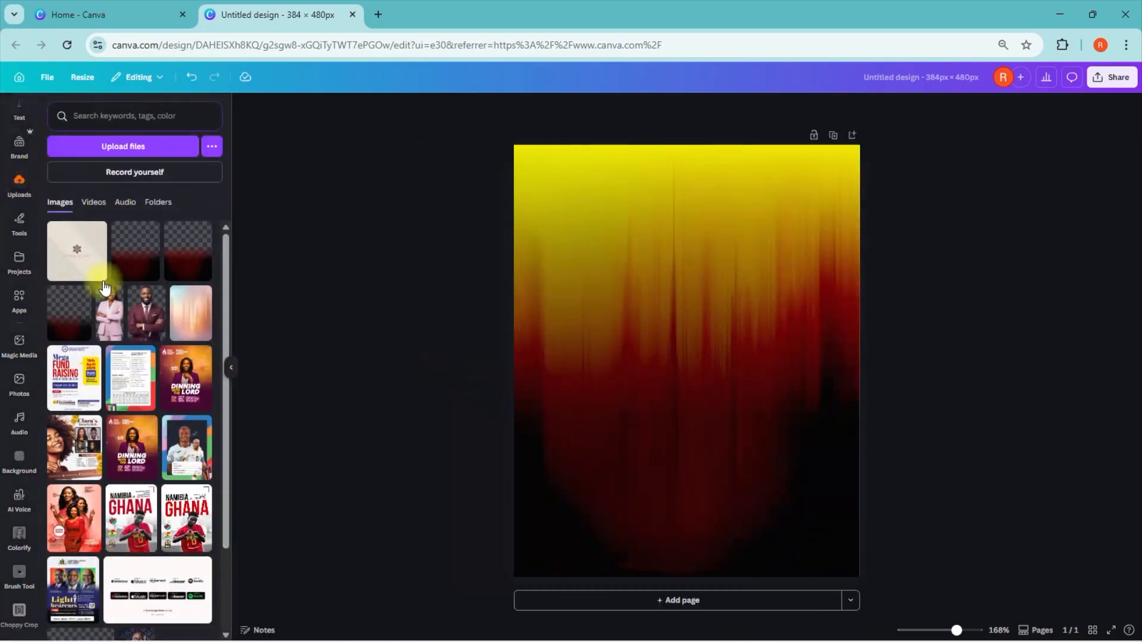
left_click(155, 321)
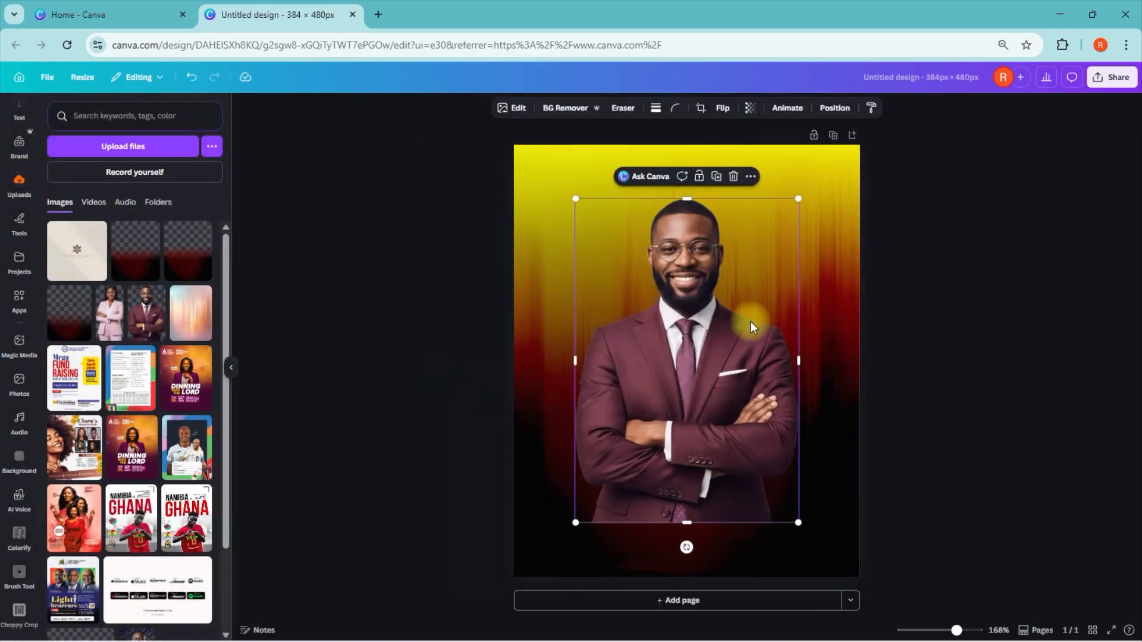
left_click(360, 292)
Step: Select the photo of the man in the maroon suit and open it in the Image Upscaler app
left_click(687, 335)
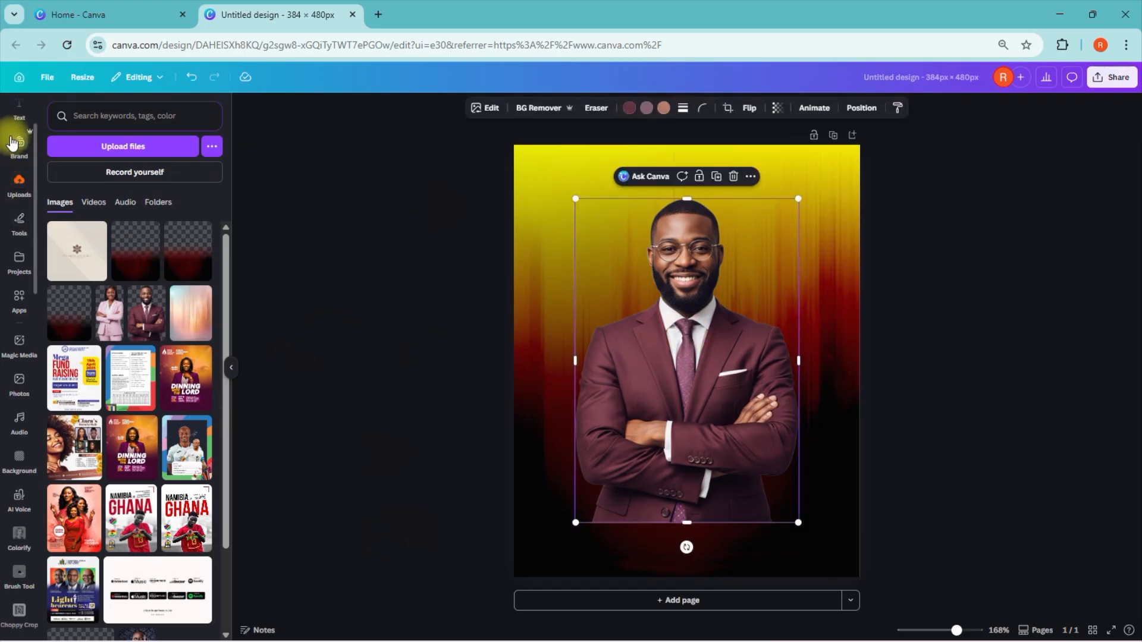
left_click(19, 296)
left_click(206, 116)
left_click(129, 115)
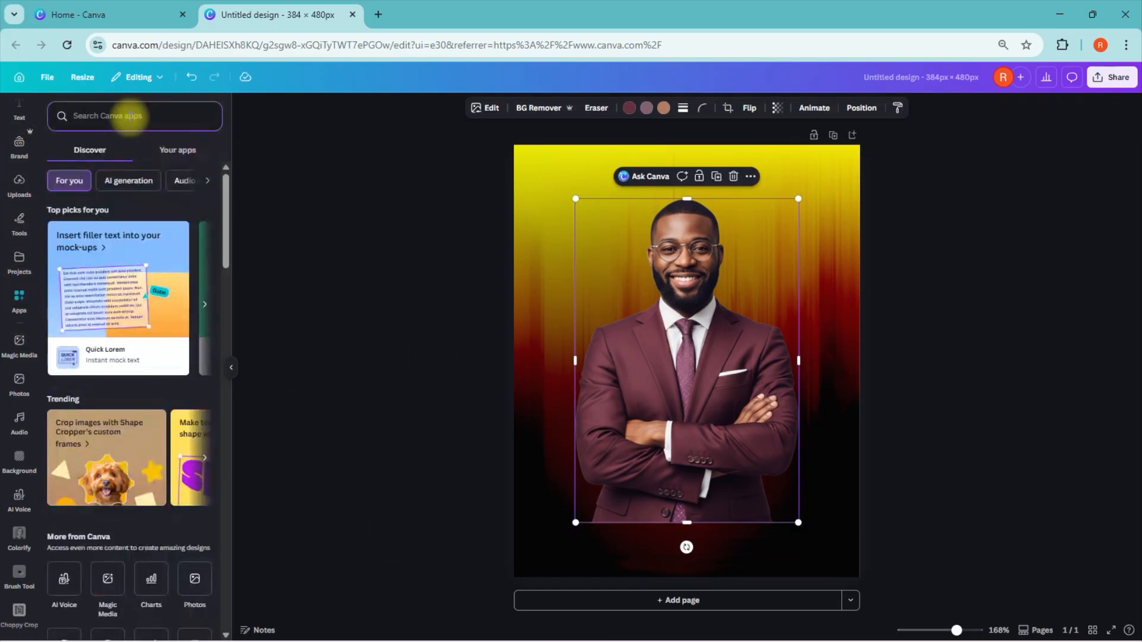
type("u")
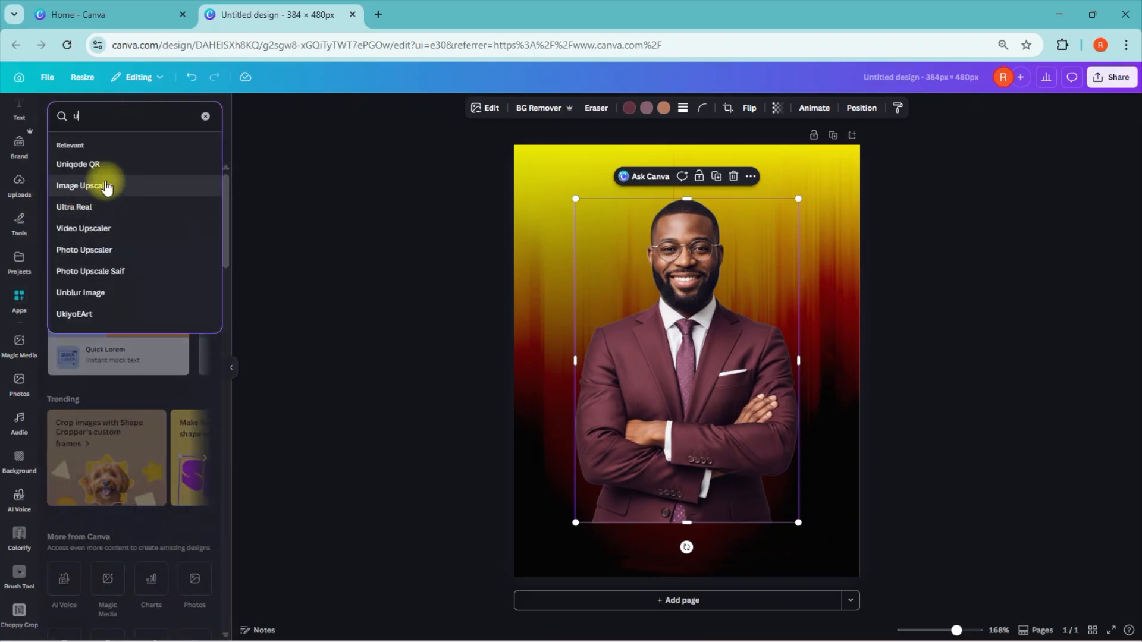
left_click(89, 184)
left_click(64, 173)
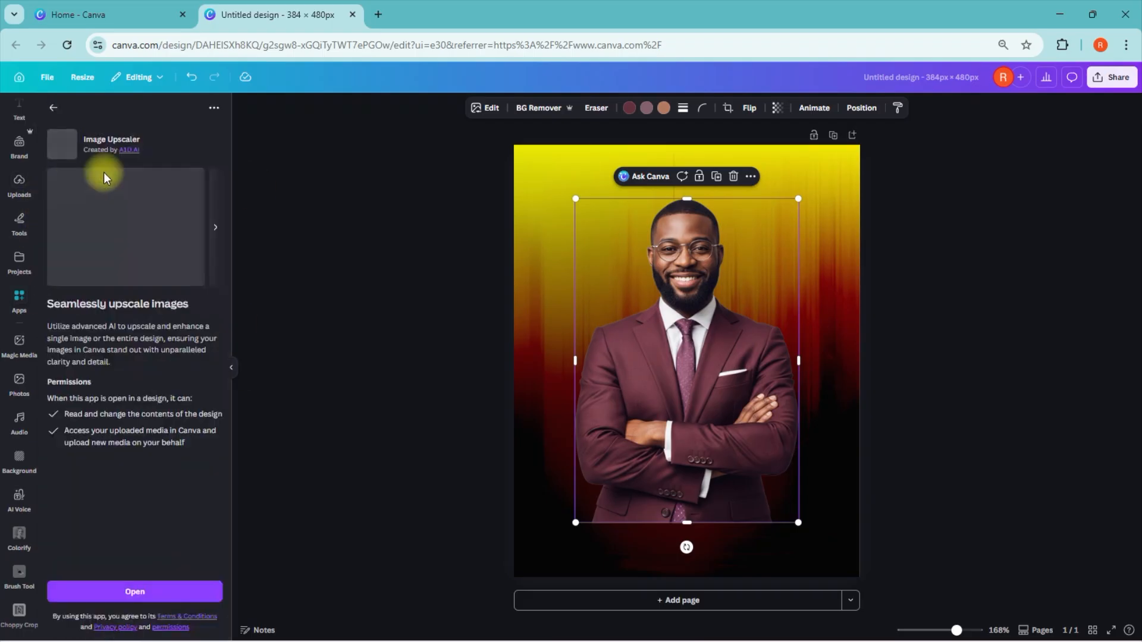
left_click(153, 590)
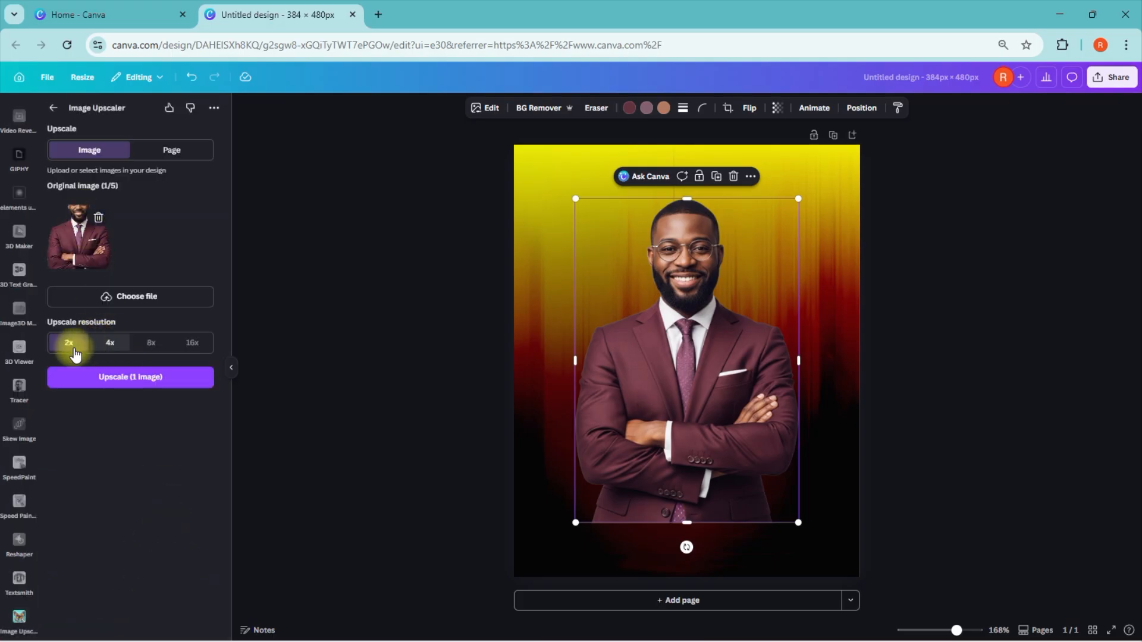
Step: Upscale the man's photo at 2x, replace the original in the design, and compare before and after
left_click(131, 379)
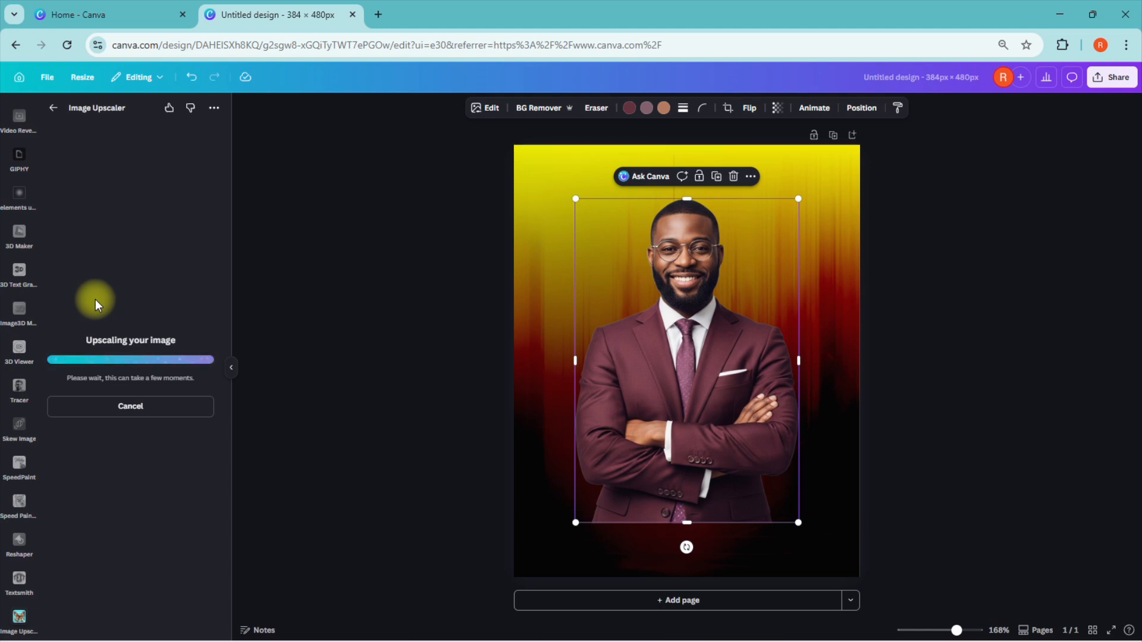
left_click(137, 310)
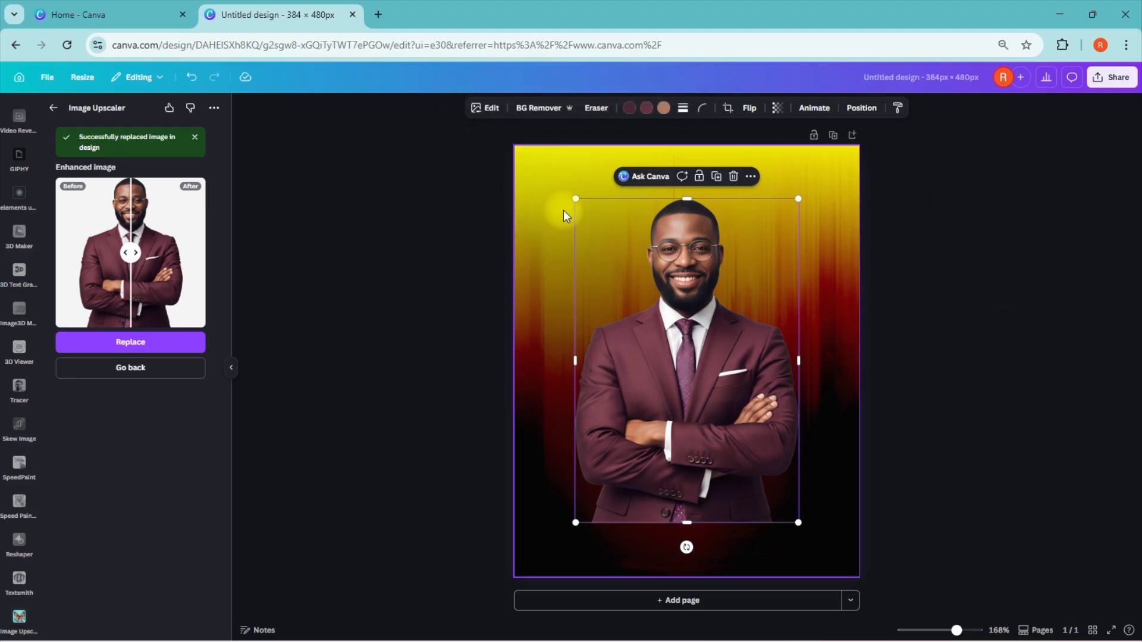
mouse_move(136, 258)
left_mouse_down()
mouse_move(167, 255)
mouse_move(121, 259)
mouse_move(139, 272)
left_mouse_up()
Step: Shrink the upscaled photo of the man and move it toward the page's left side
left_click_drag(575, 199, 611, 270)
left_click_drag(638, 307, 583, 271)
Step: Insert the uploaded cut-out of the woman in the pink suit, shrink it beside the man, and reduce the man's photo to match
scroll(20, 258, "up", 12)
scroll(19, 185, "up", 4)
left_click(20, 271)
left_click(109, 313)
left_click_drag(606, 198, 650, 291)
left_click_drag(732, 365, 774, 314)
left_click(653, 364)
left_click_drag(563, 224, 587, 258)
Step: Send the woman's photo behind the man's layer but above the background, and move her slightly lower
left_click(747, 363)
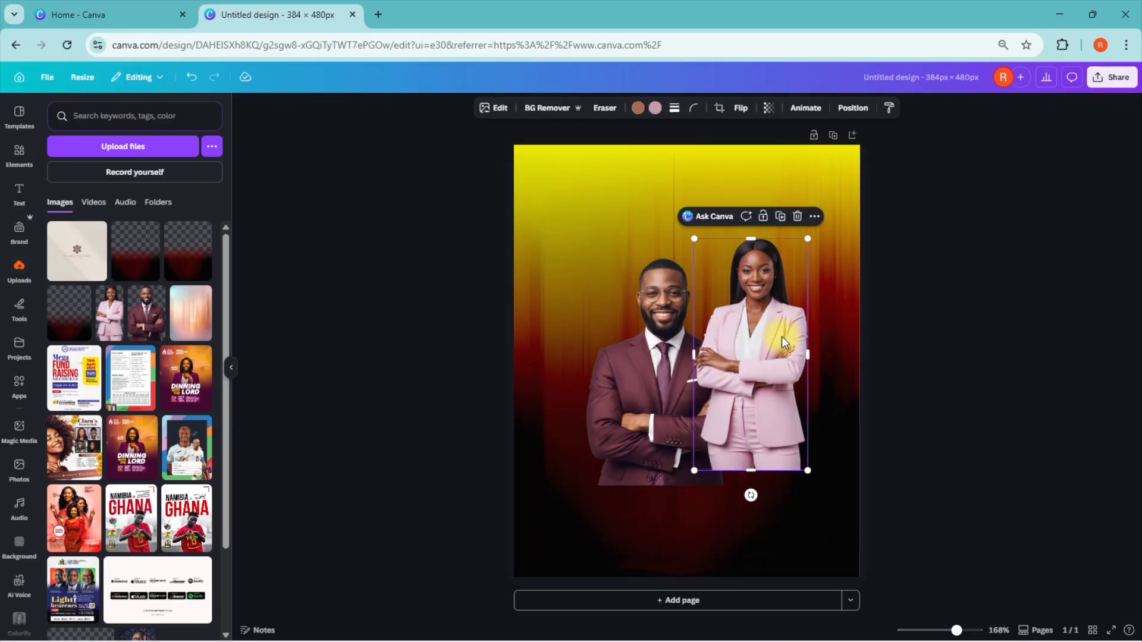
left_click(853, 108)
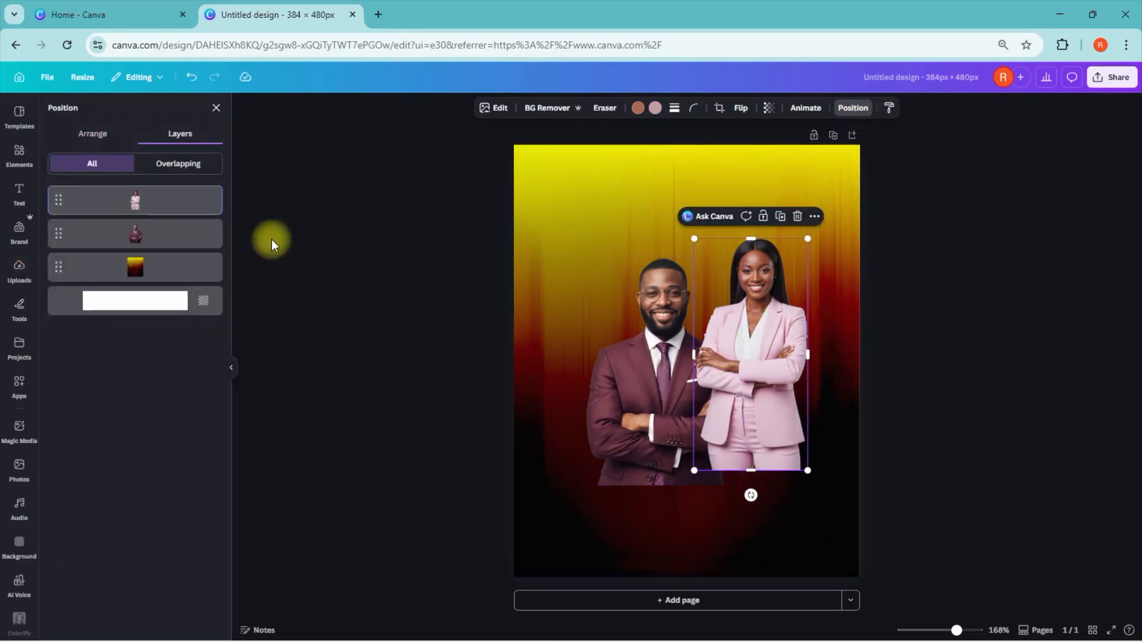
left_click_drag(159, 213, 166, 262)
left_click_drag(773, 328, 767, 357)
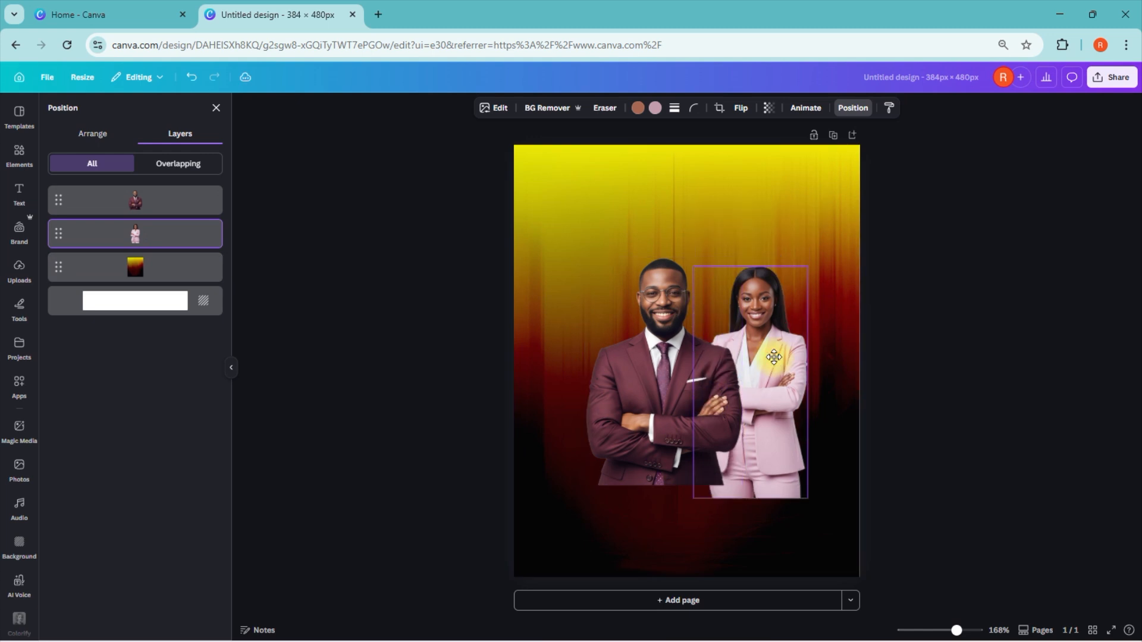
Step: Enlarge both people's photos and reposition them so the man overlaps the woman's left side
left_click_drag(694, 267, 678, 234)
left_click_drag(752, 288, 751, 294)
left_click(655, 294)
left_click_drag(586, 260, 564, 226)
left_click_drag(646, 312, 663, 328)
Step: Flip the woman's photo horizontally
left_click(794, 324)
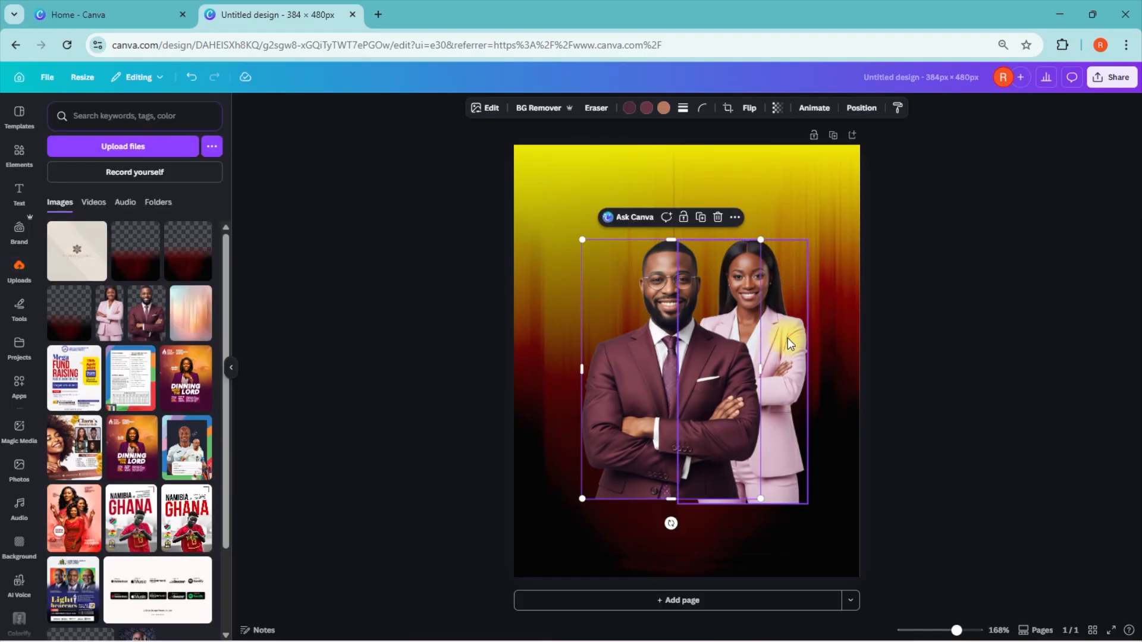
left_click(740, 108)
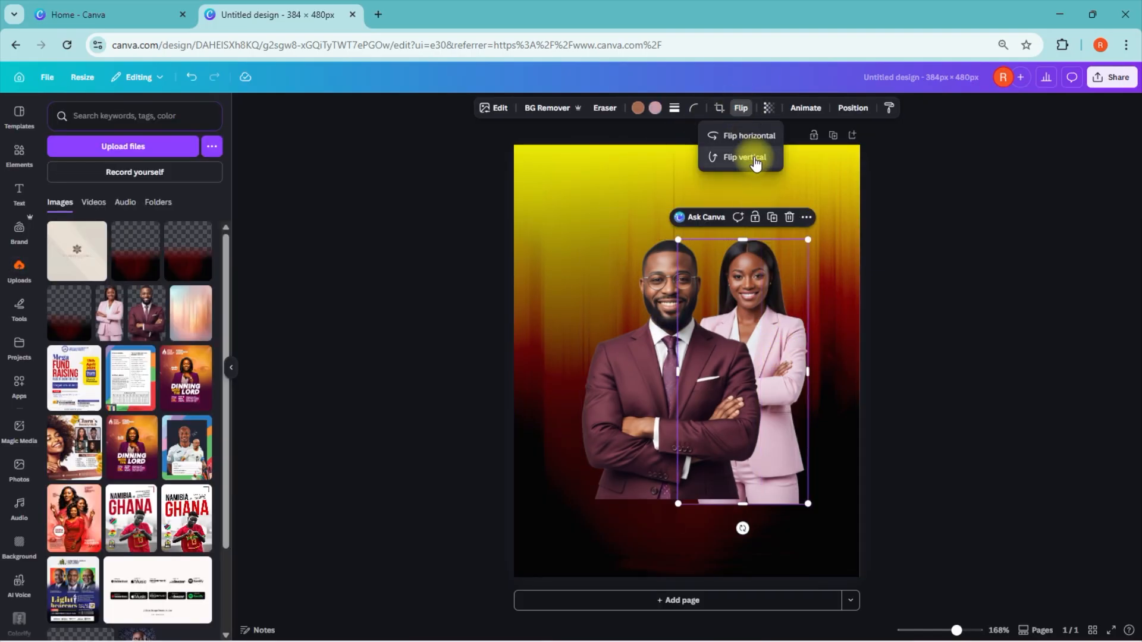
left_click(752, 136)
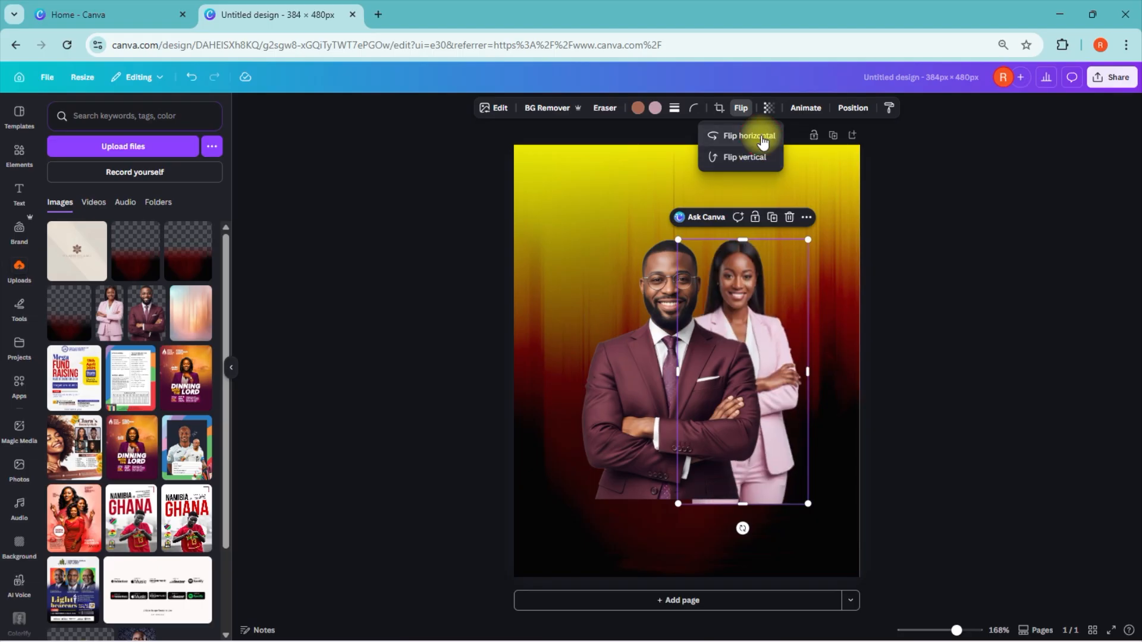
Step: Shrink the man's photo slightly and lower the woman's photo so their heads line up at the top
left_click_drag(582, 240, 590, 251)
left_click_drag(670, 365, 663, 363)
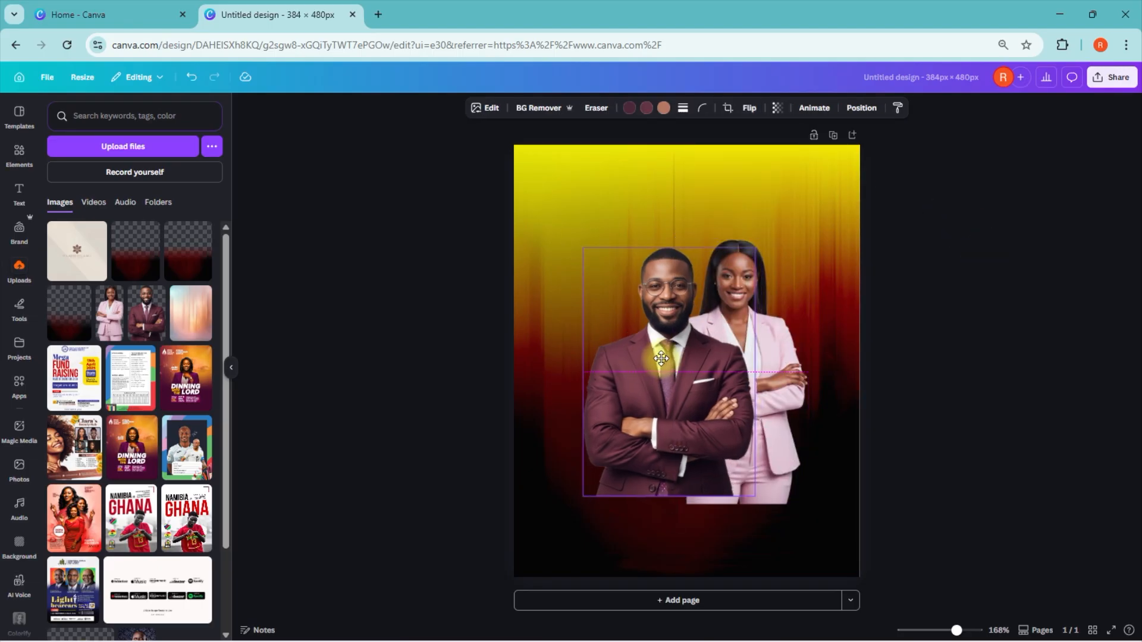
left_click_drag(773, 357, 773, 365)
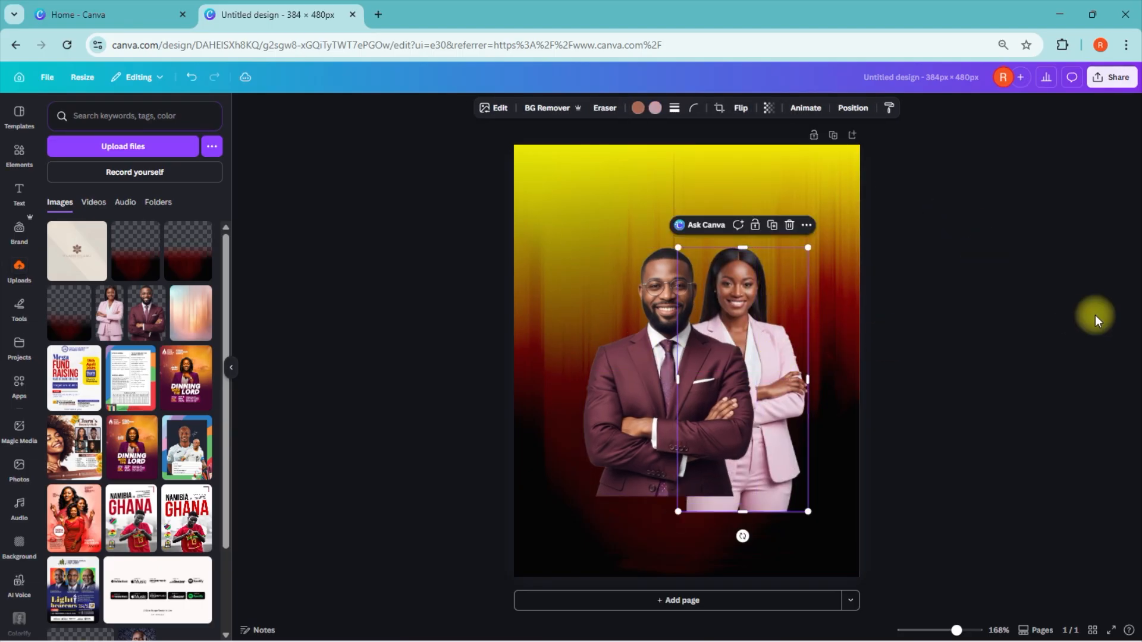
left_click(588, 259)
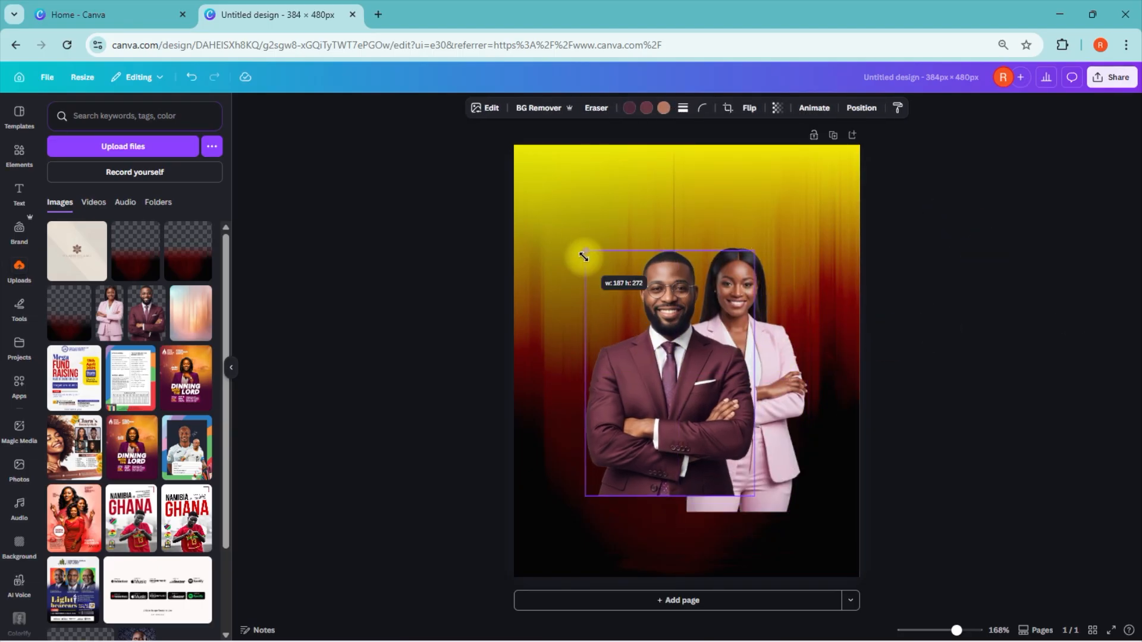
left_click(1069, 377)
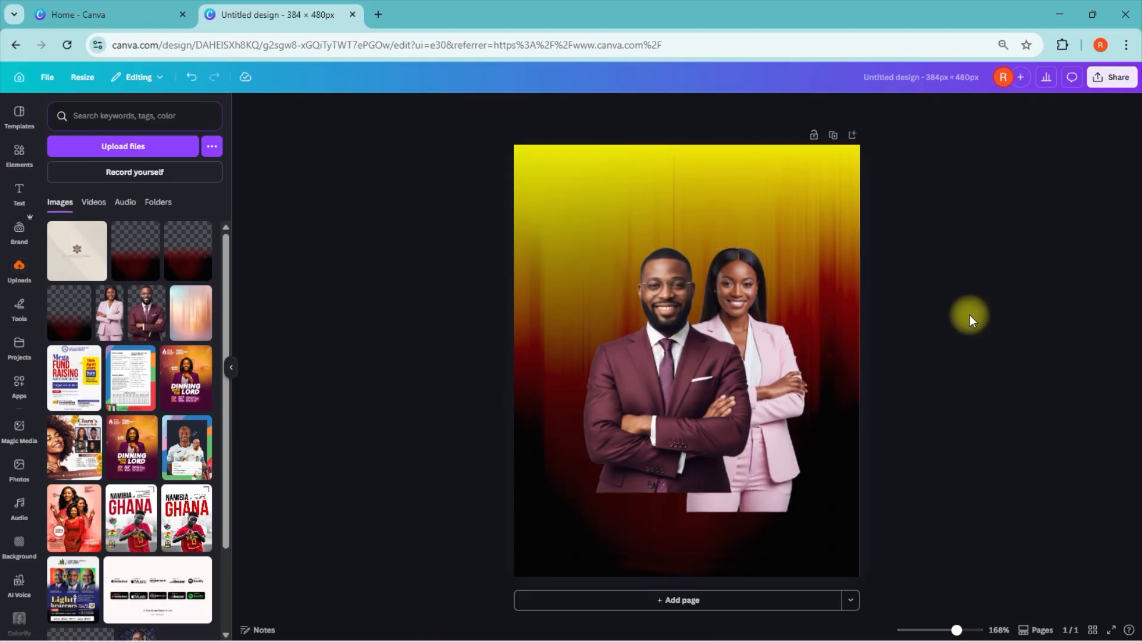
Step: Lock the background image's position and group the photos of the man and woman
left_click(852, 202)
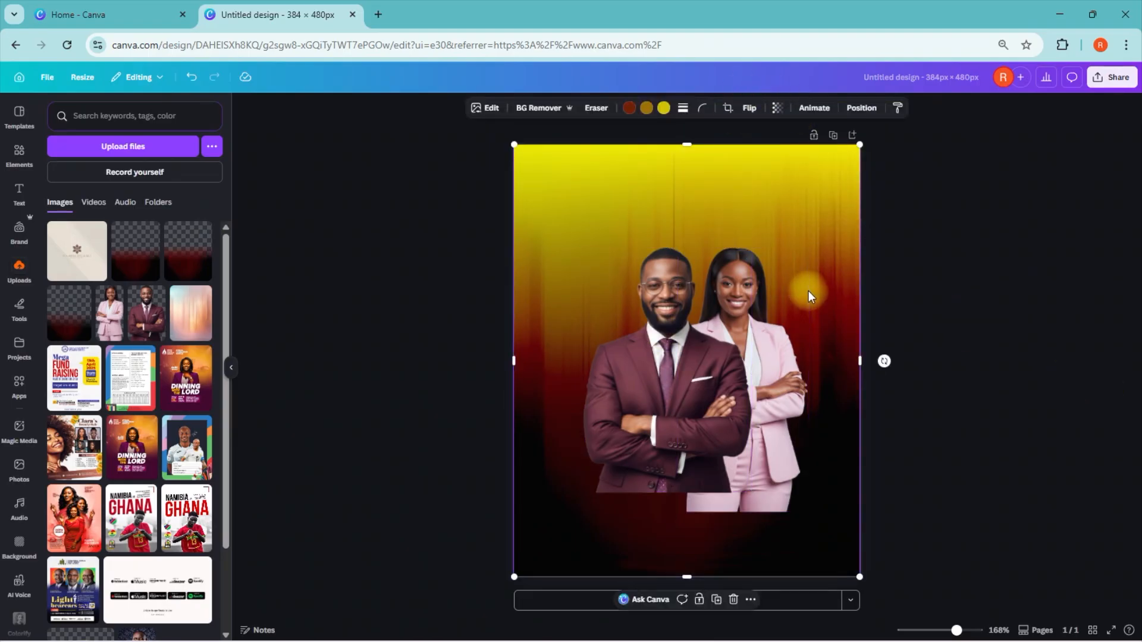
left_click(700, 600)
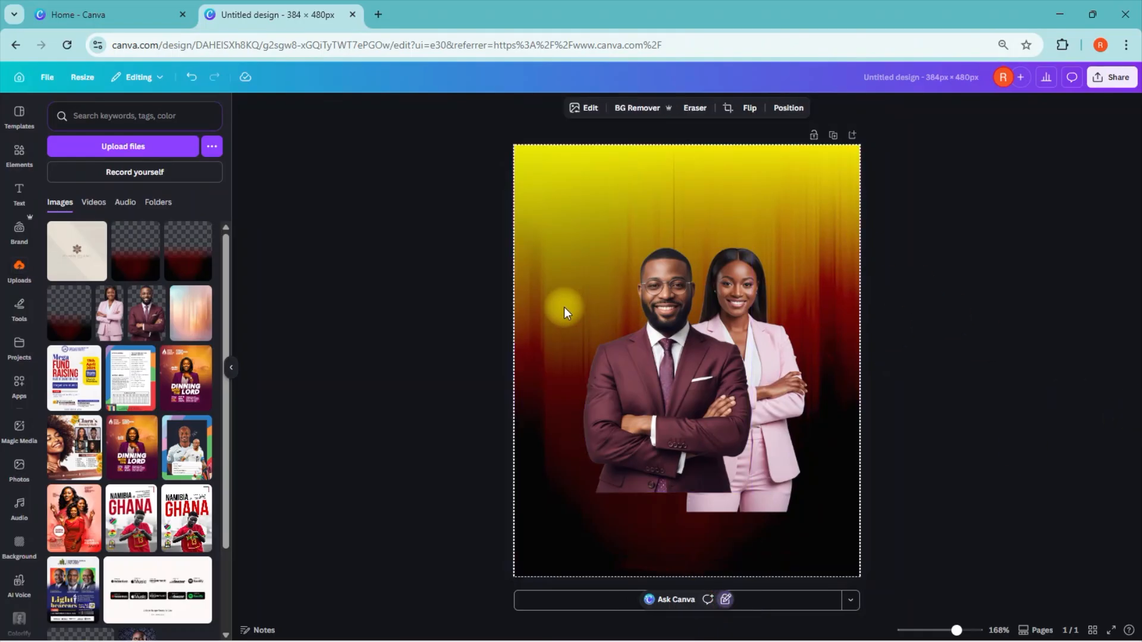
left_click_drag(736, 372, 787, 416)
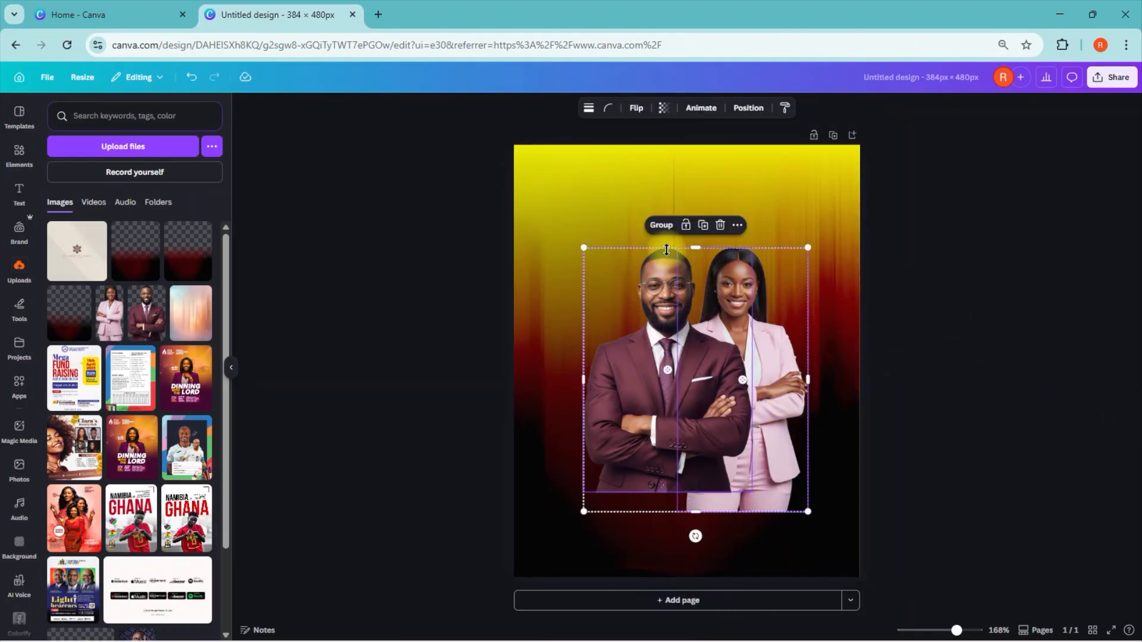
left_click(658, 226)
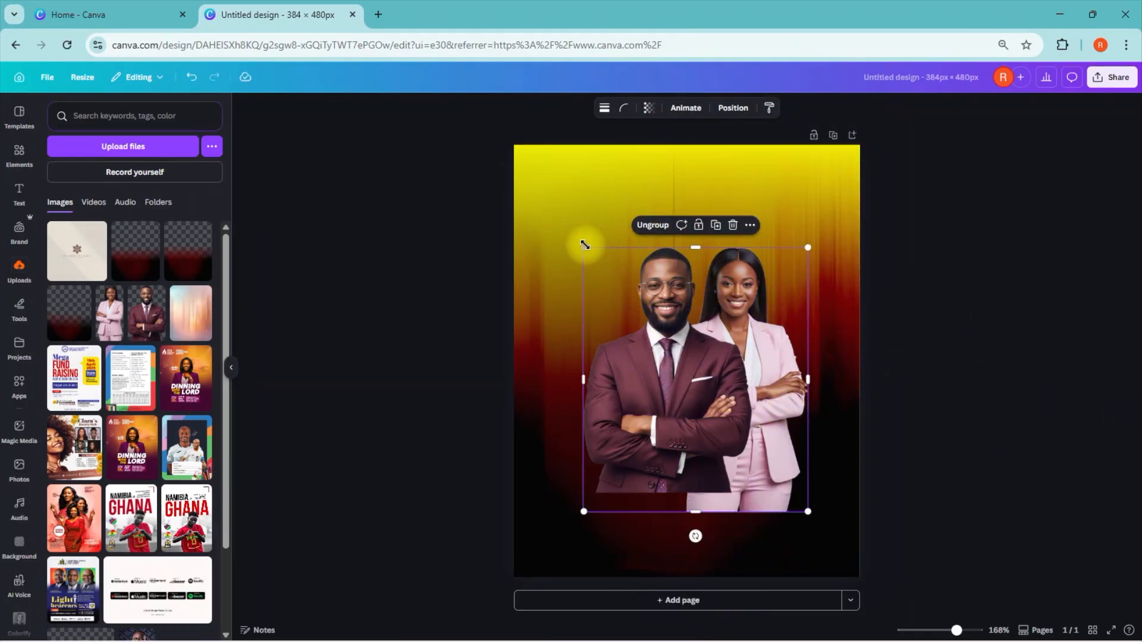
Step: Scale the grouped couple down slightly and move the group up and left toward the page centre
left_click_drag(585, 244, 591, 257)
left_click_drag(725, 374, 710, 362)
left_click(937, 427)
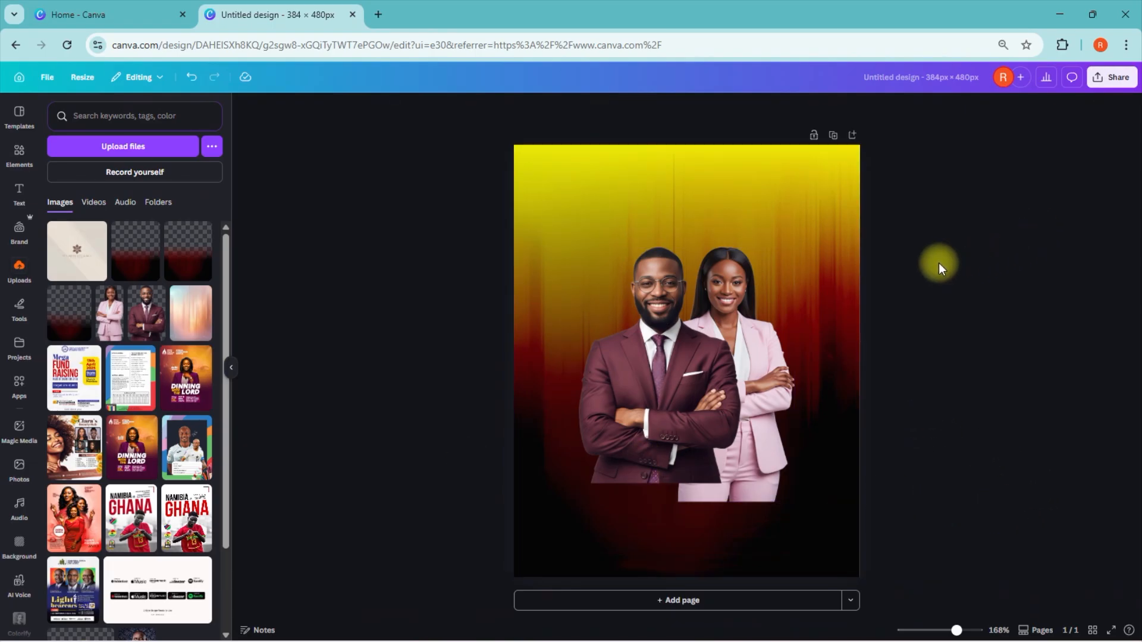
Step: Fully unlock the background image behind the couple
left_click(842, 240)
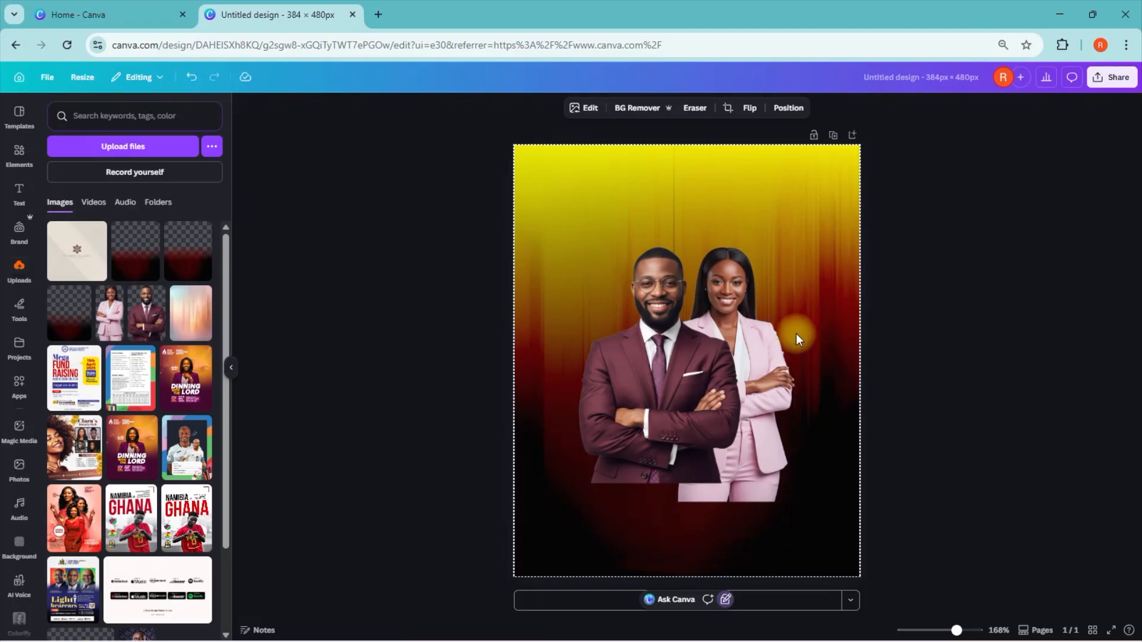
left_click(726, 602)
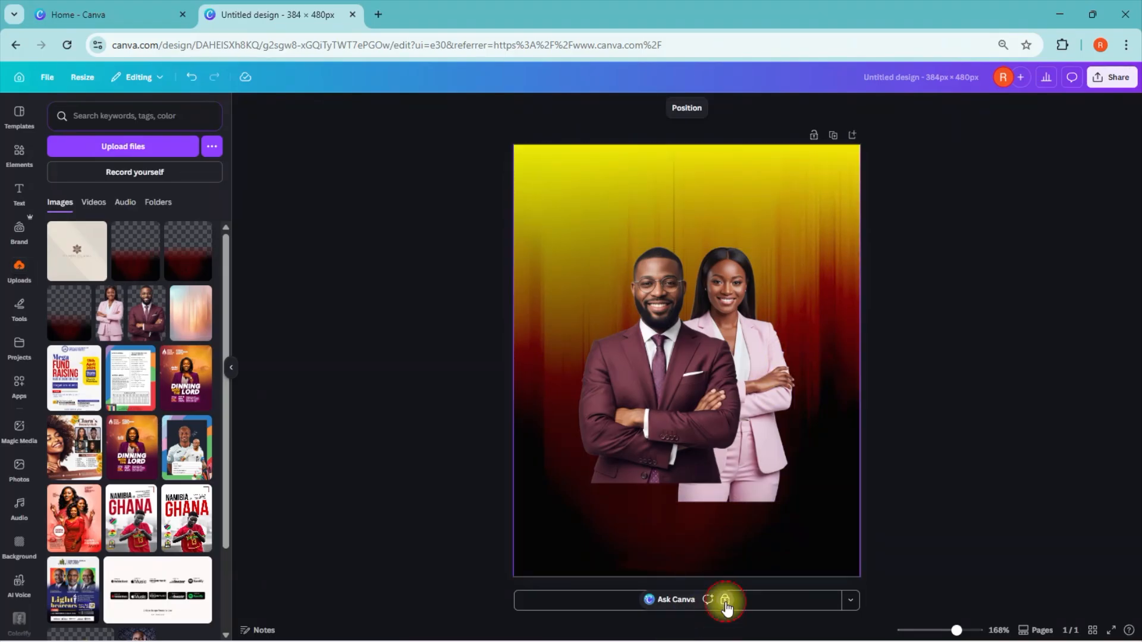
left_click(726, 602)
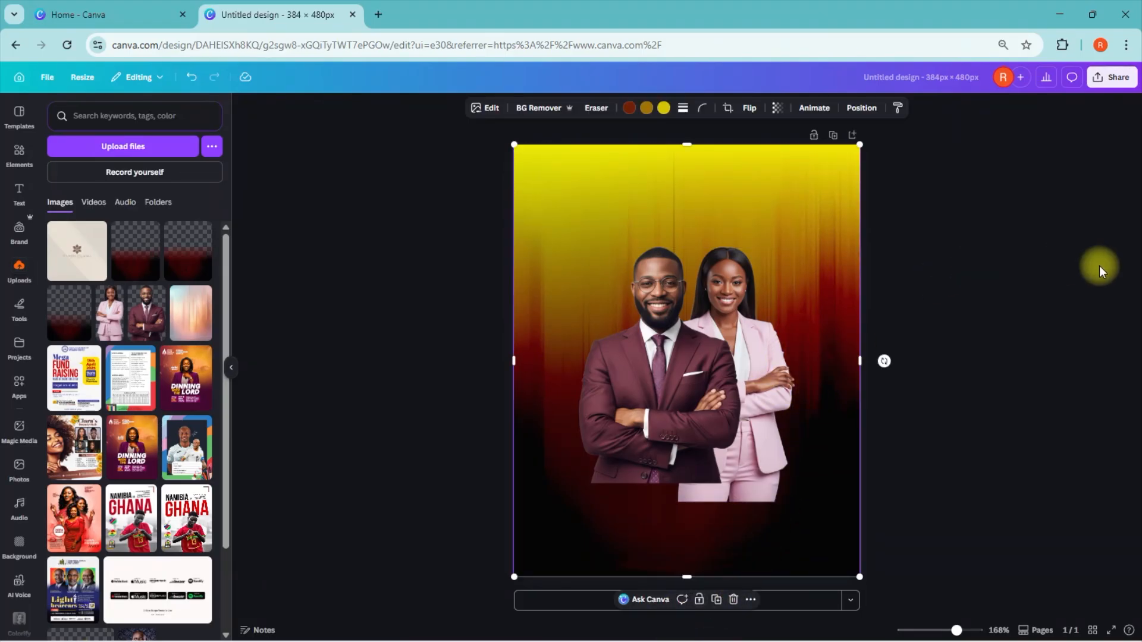
Step: Duplicate the background image and align the copy over the whole page, covering the couple
right_click(823, 288)
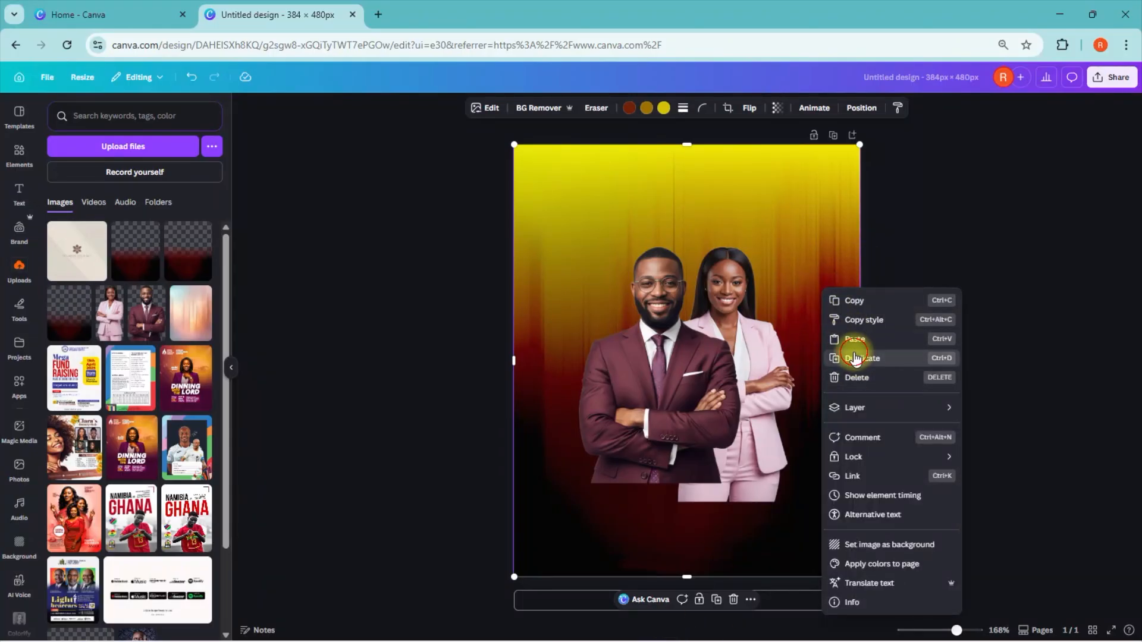
left_click(854, 358)
left_click_drag(708, 339, 703, 334)
left_click(1020, 420)
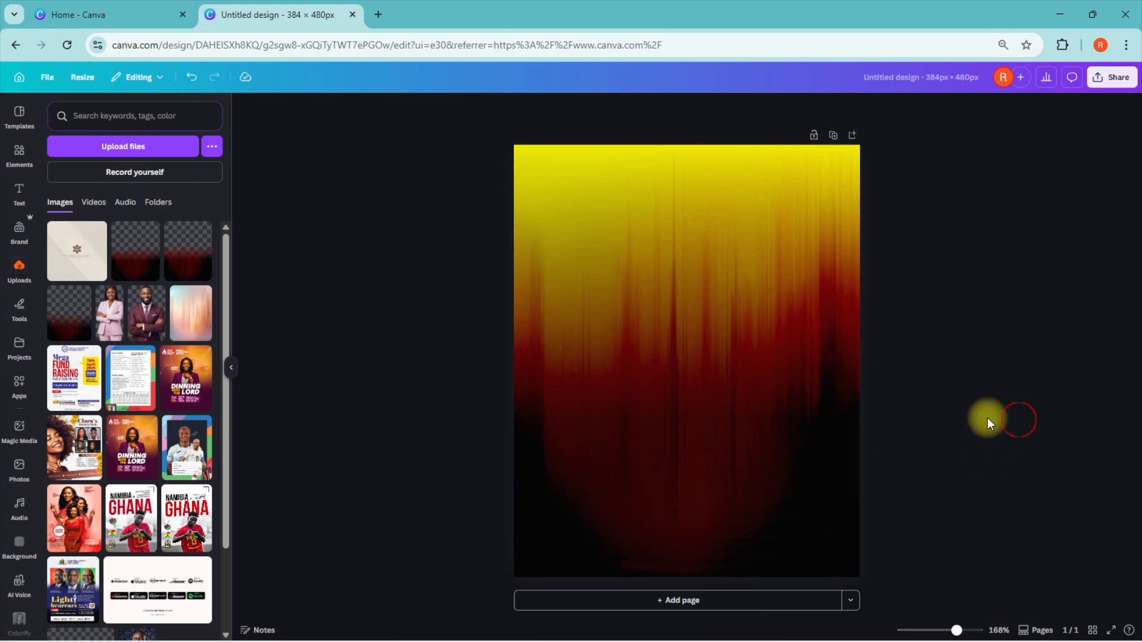
Step: Select the top background copy, search the apps for "blend", and open Image Blender
left_click(656, 329)
left_click(19, 389)
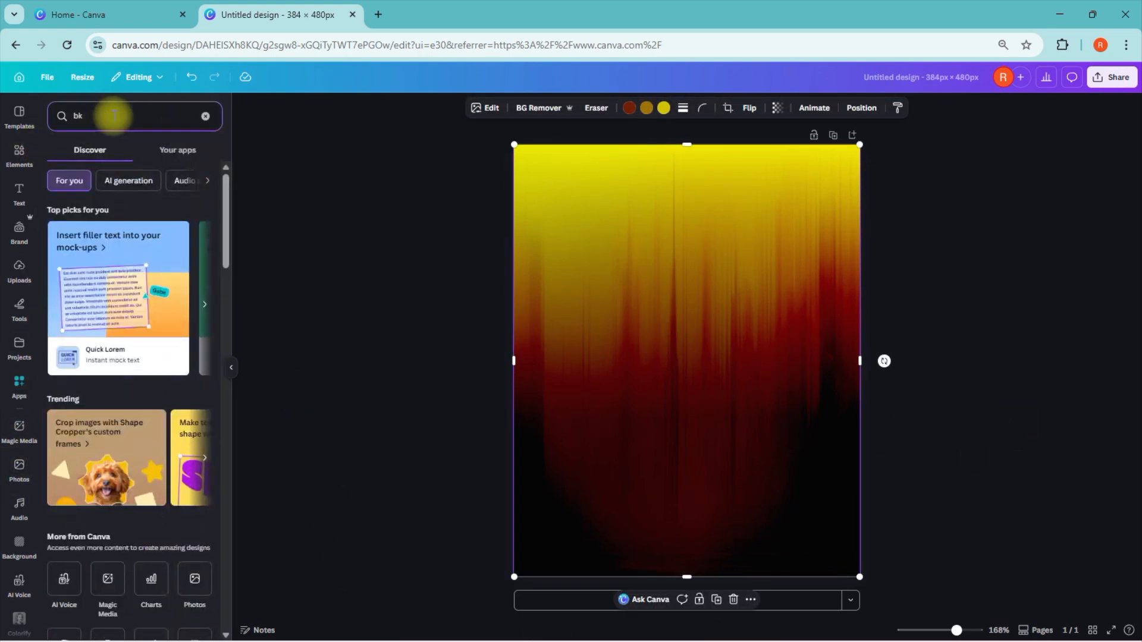
type("lend")
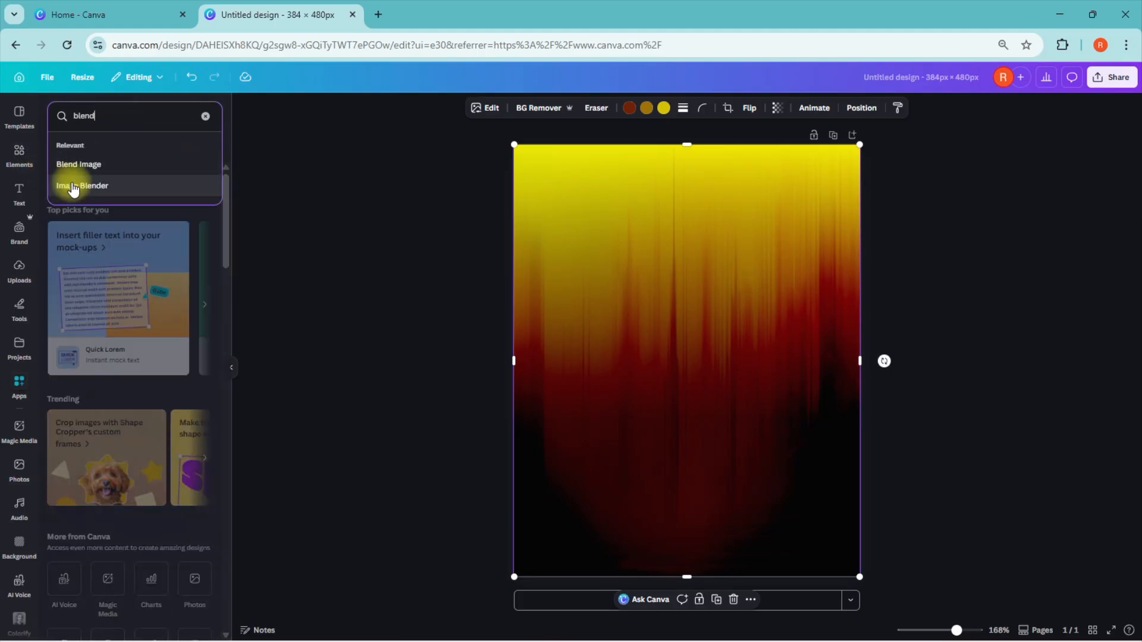
left_click(80, 185)
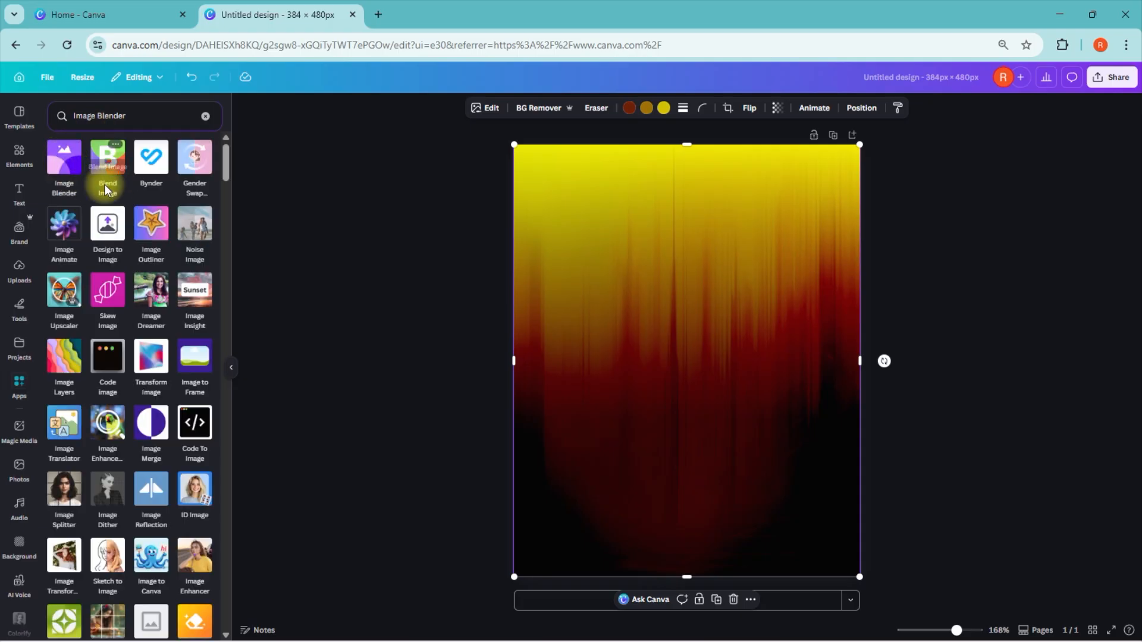
left_click(70, 163)
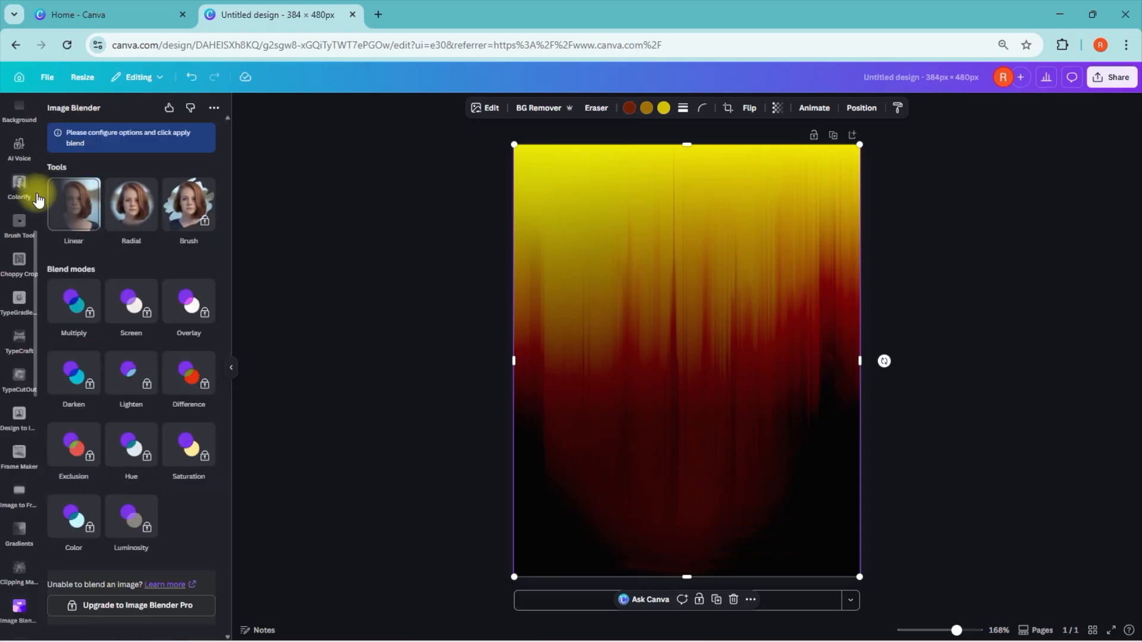
Step: Apply a Linear blend at strength 50 that fades out the copy's upper part and keeps its lower part, then save it
left_click(87, 209)
left_click(87, 205)
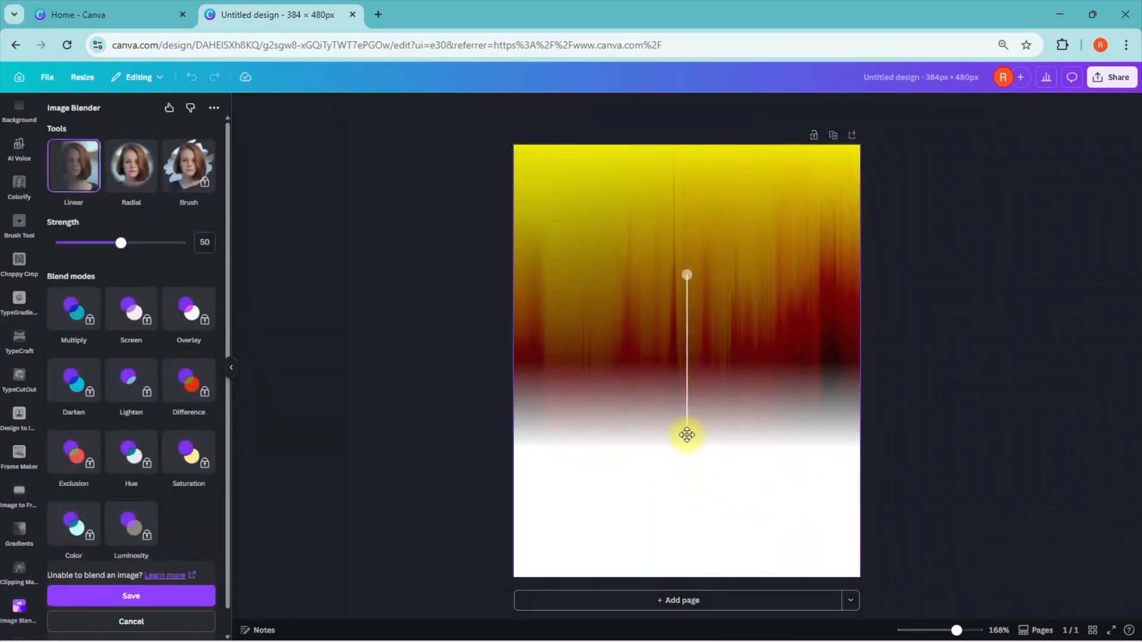
left_click_drag(684, 273, 677, 533)
left_click_drag(688, 453, 681, 335)
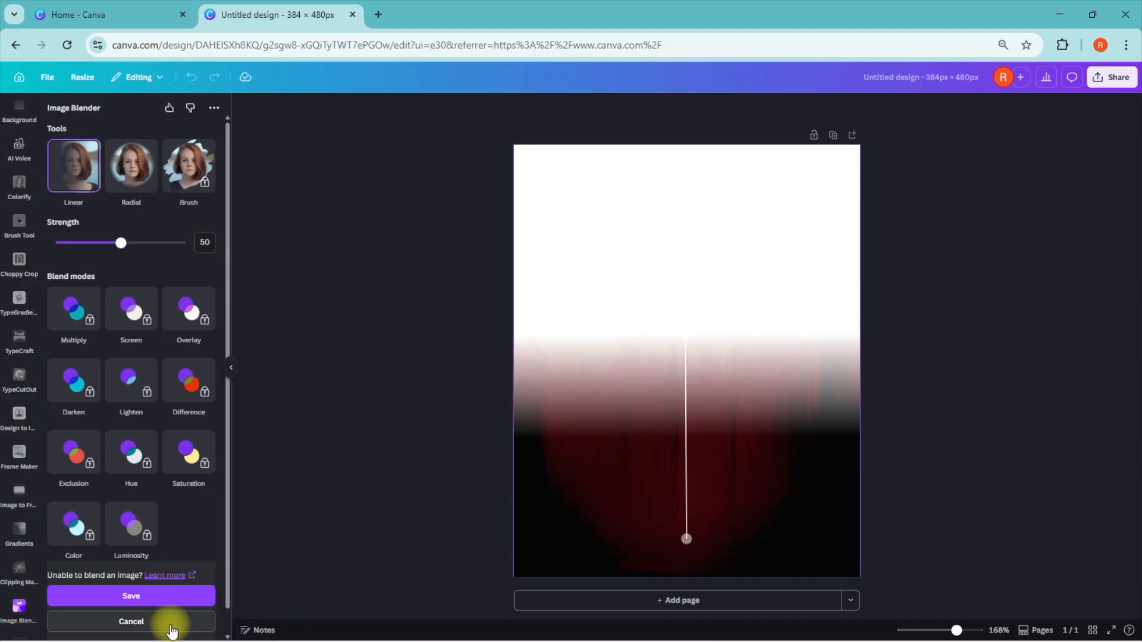
left_click(168, 598)
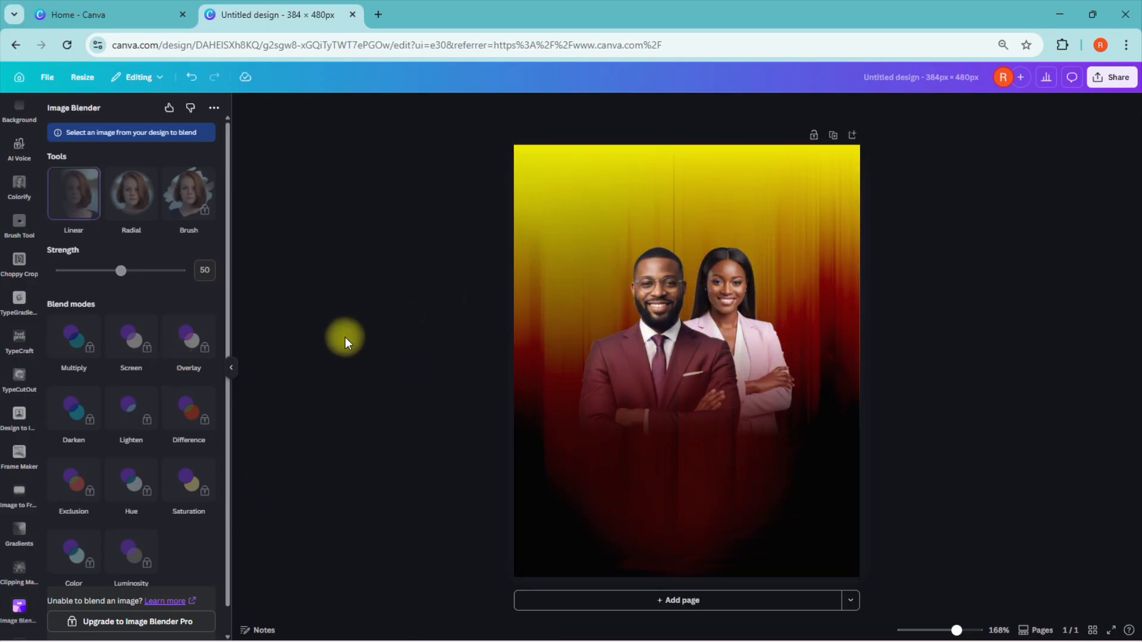
Step: Search the elements for "white blur rectangle" and add the first blurred white rectangle graphic to the page
left_click(231, 367)
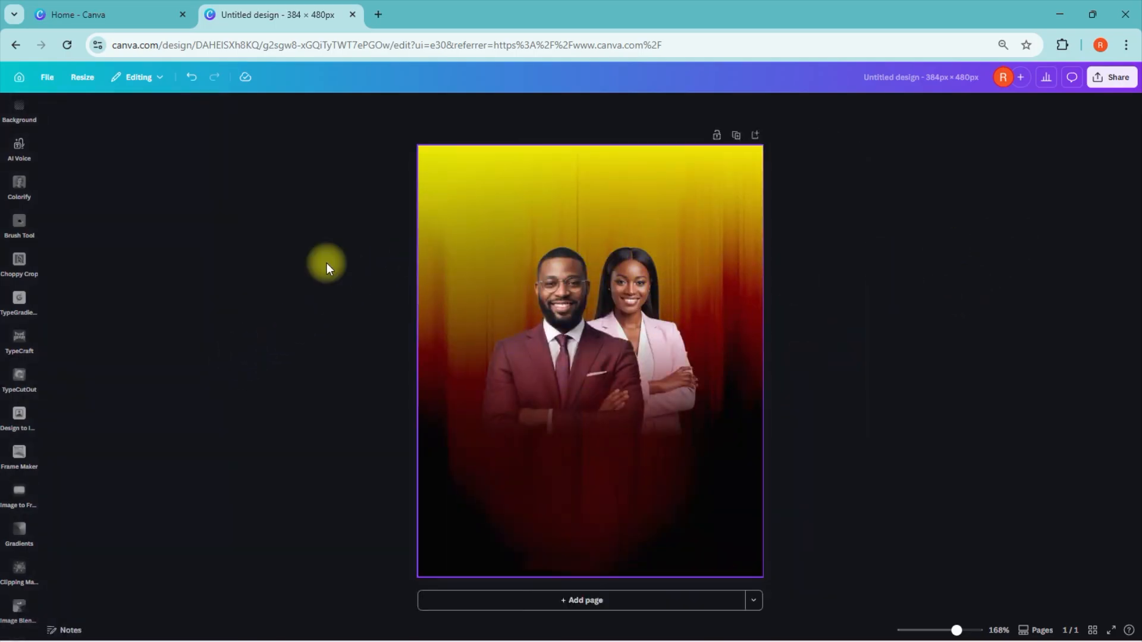
left_click(19, 110)
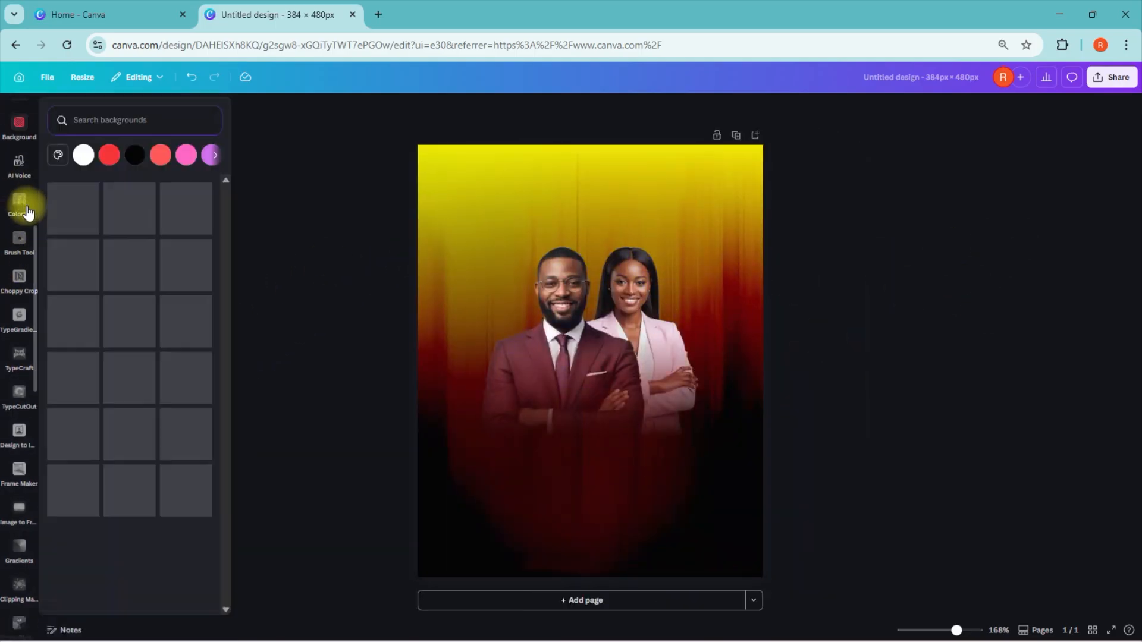
left_click_drag(36, 235, 40, 176)
scroll(40, 176, "up", 3)
left_click(27, 132)
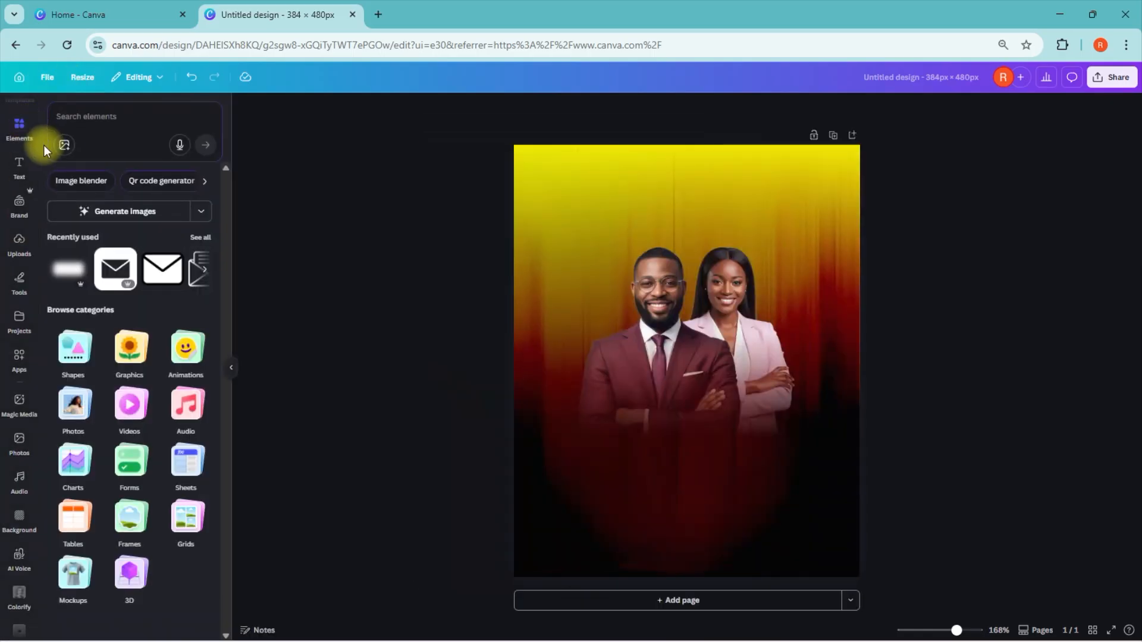
left_click(87, 117)
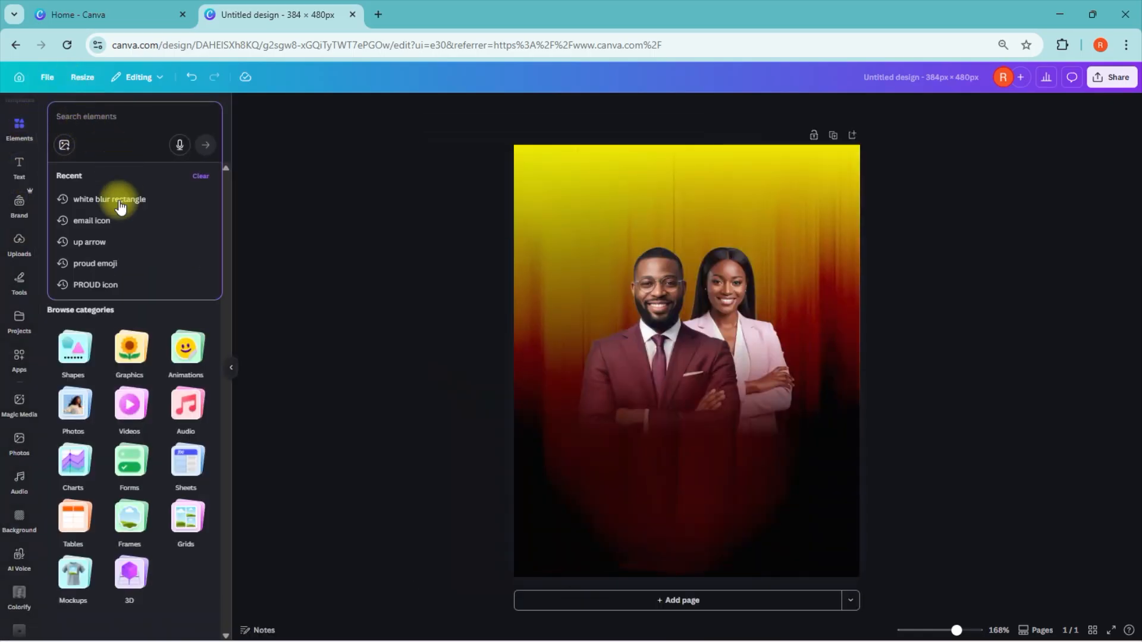
type("w")
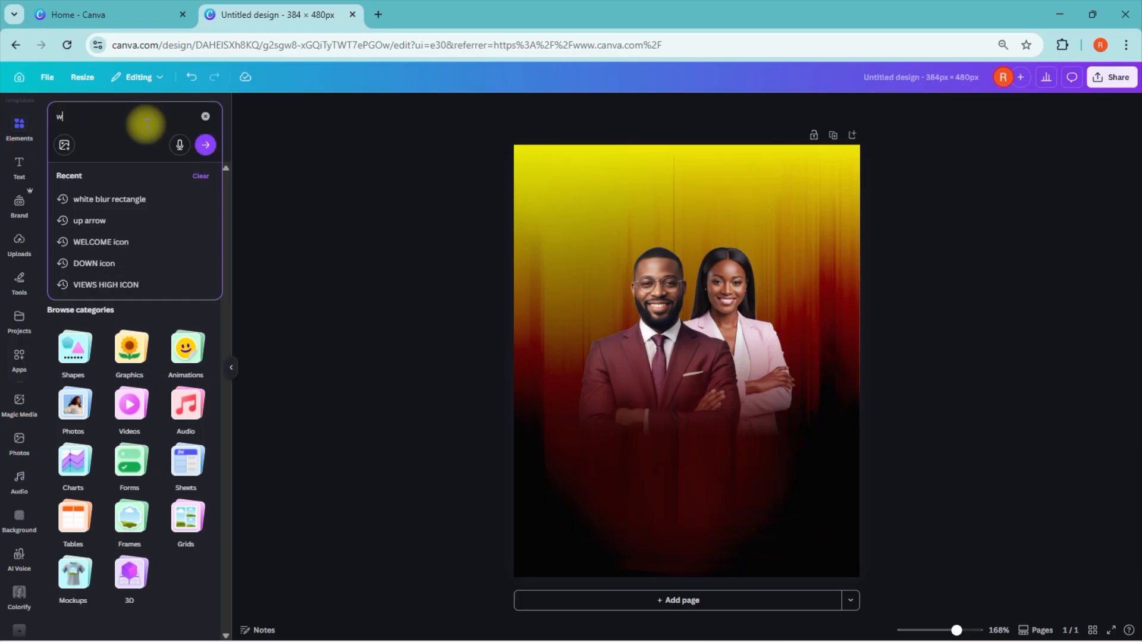
type("hite blur rectangle")
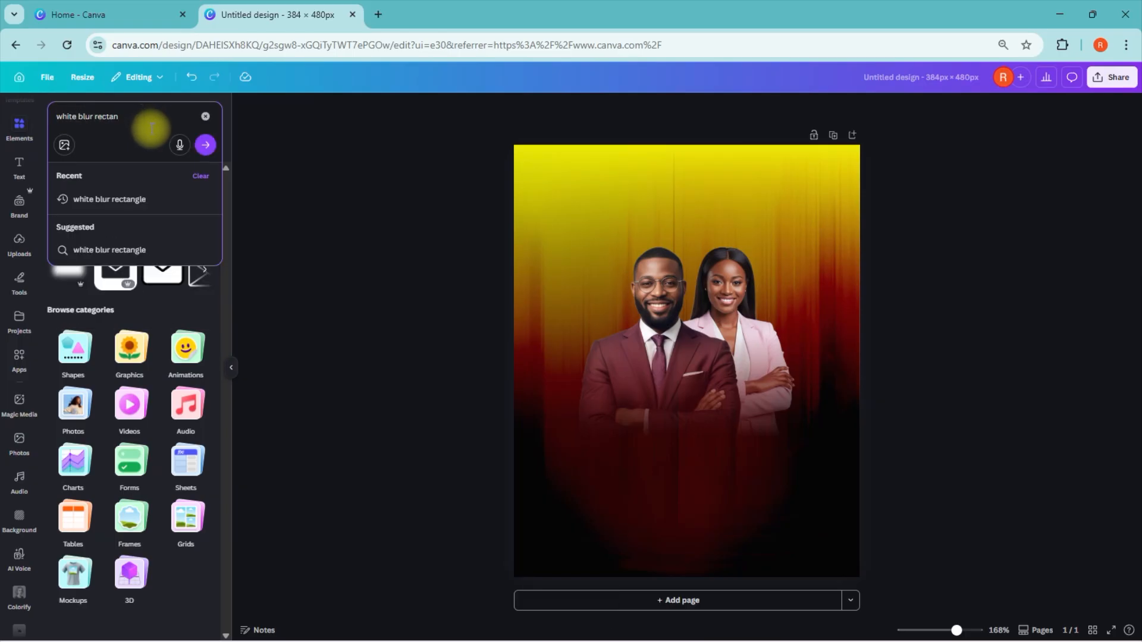
key("Return")
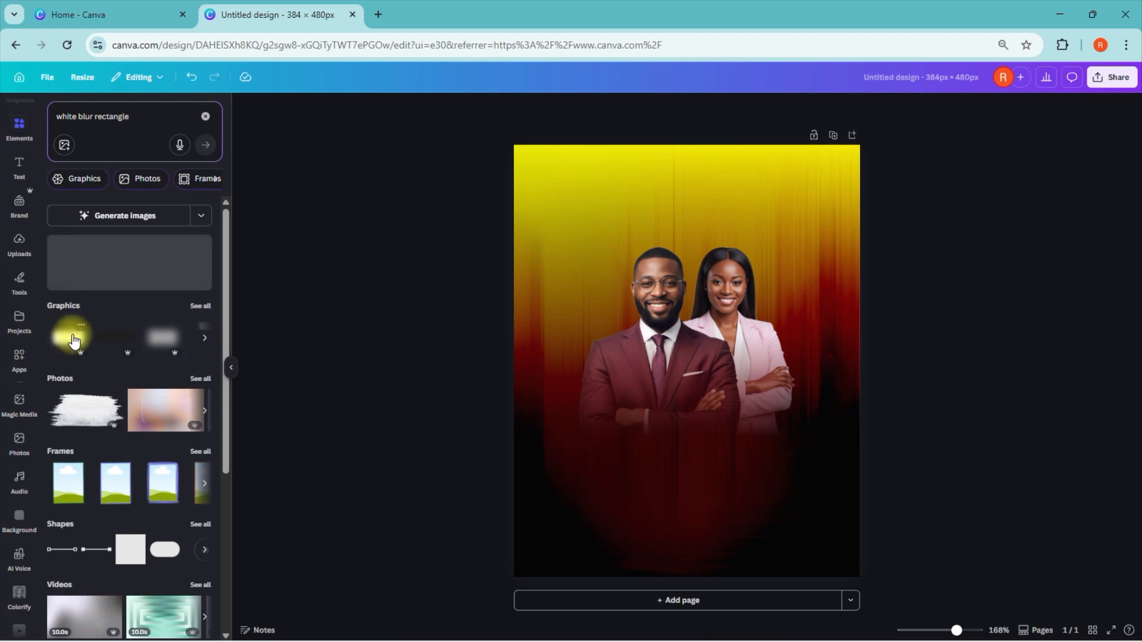
left_click(74, 336)
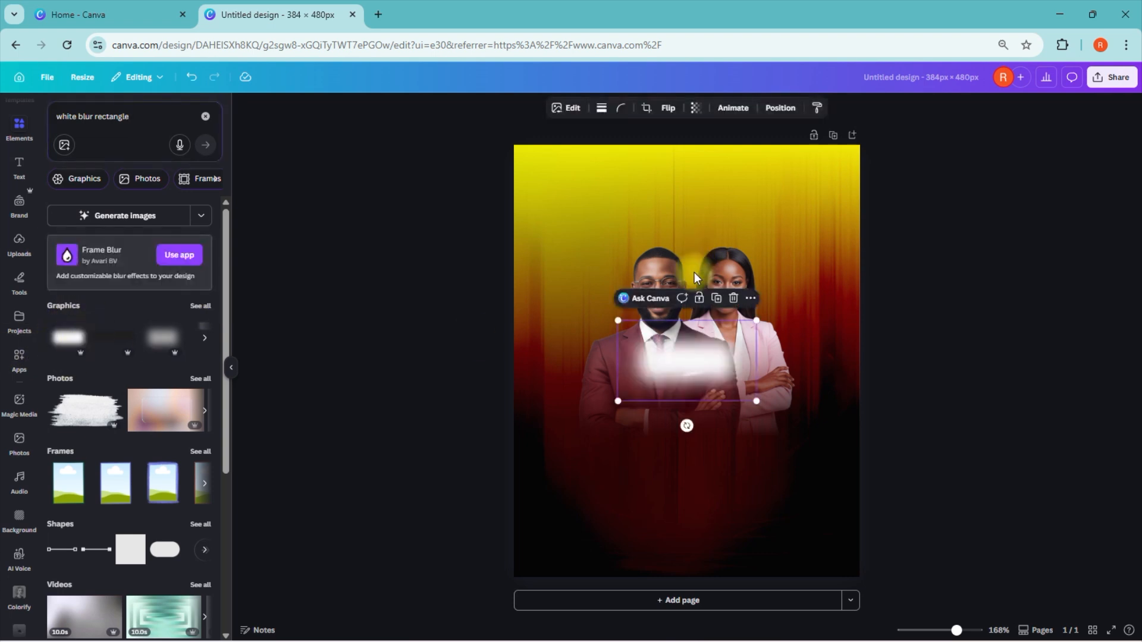
Step: Rotate the white blur 90° so it stands upright, enlarge it and centre it over the upper part of the page and the couple
left_click_drag(681, 423, 583, 357)
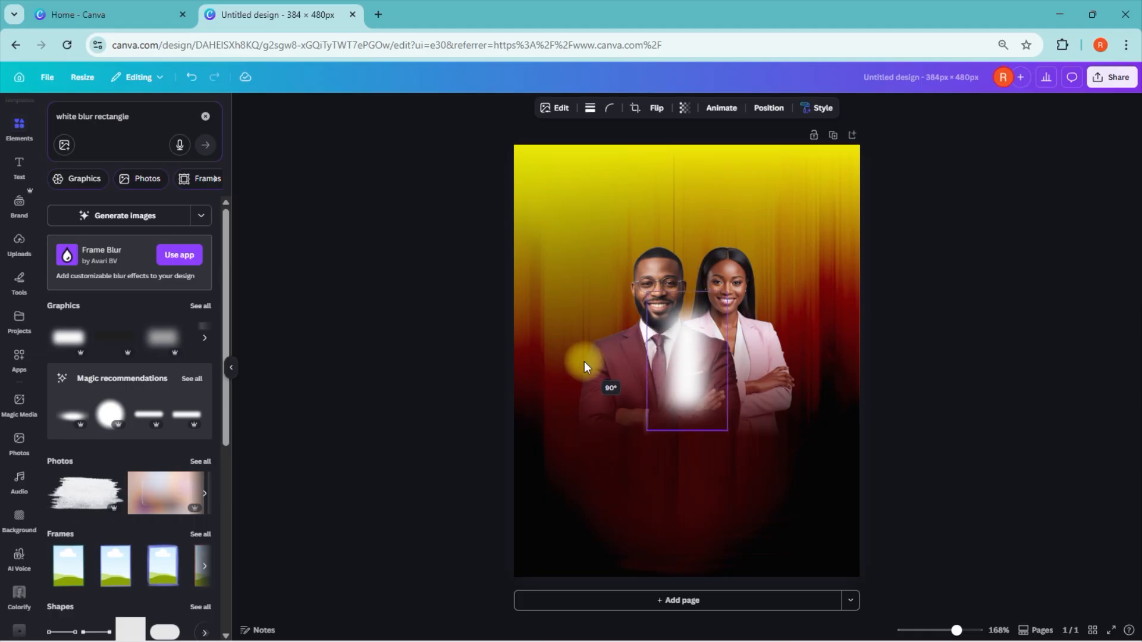
left_click_drag(727, 430, 901, 560)
left_click_drag(731, 474, 688, 337)
left_click_drag(780, 461, 842, 556)
left_click_drag(723, 435, 691, 397)
left_click_drag(800, 521, 823, 559)
left_click_drag(736, 477, 718, 420)
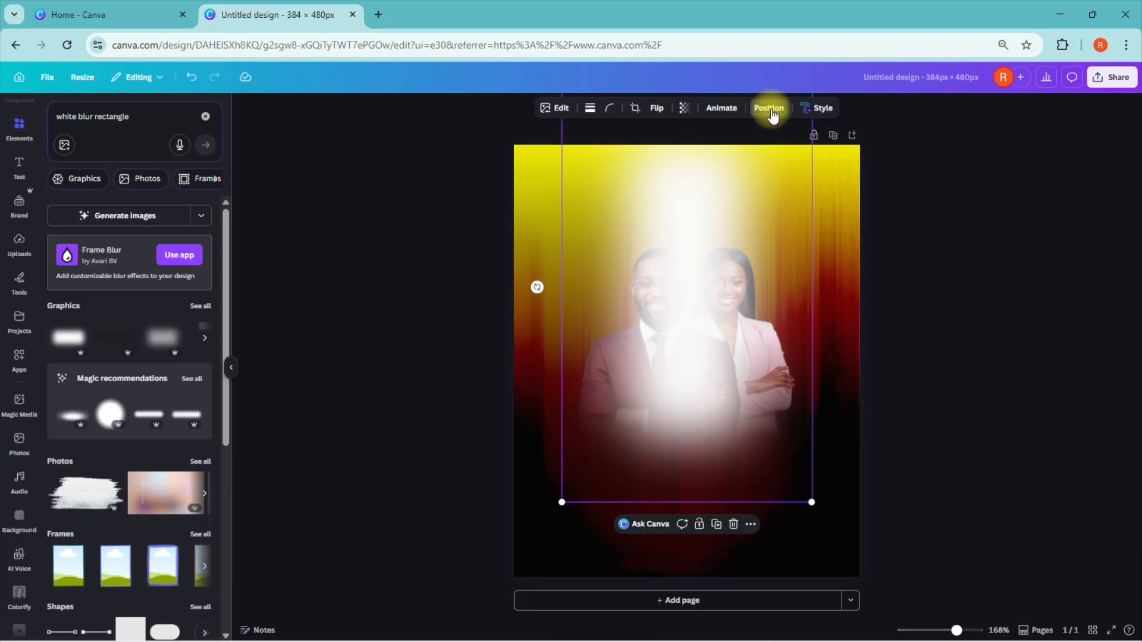
Step: Move the white blur layer behind the couple, directly above the full background image
left_click(771, 110)
left_click_drag(173, 188, 148, 288)
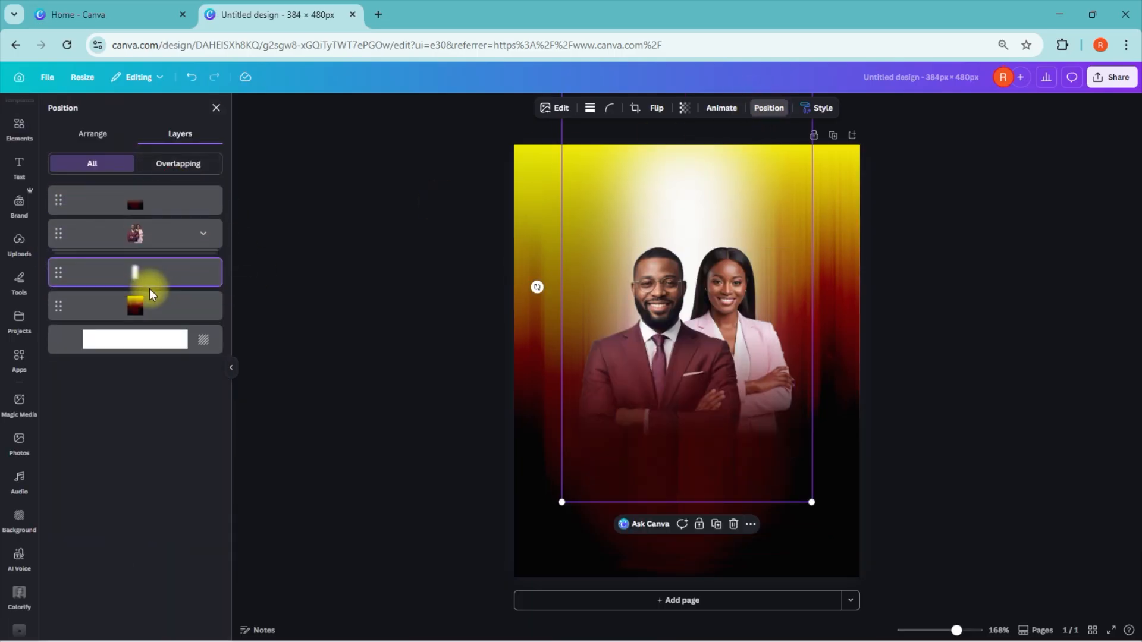
left_click(1014, 302)
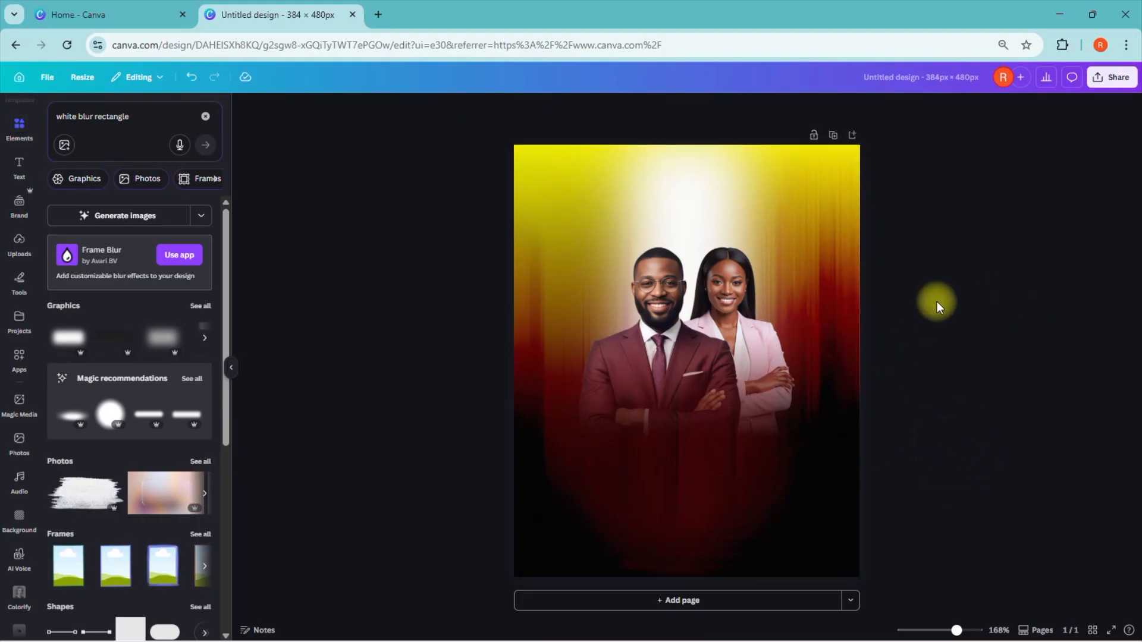
Step: Add a text box below the couple reading "LORD GOOD" in capitals
left_click(17, 166)
left_click(138, 155)
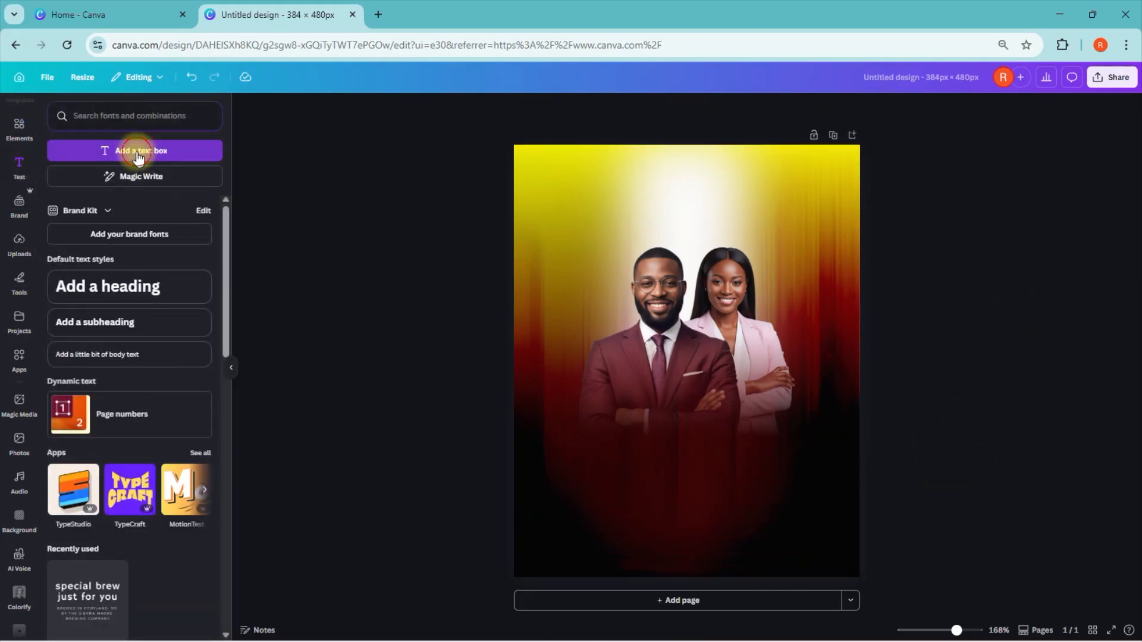
left_click_drag(696, 390, 704, 495)
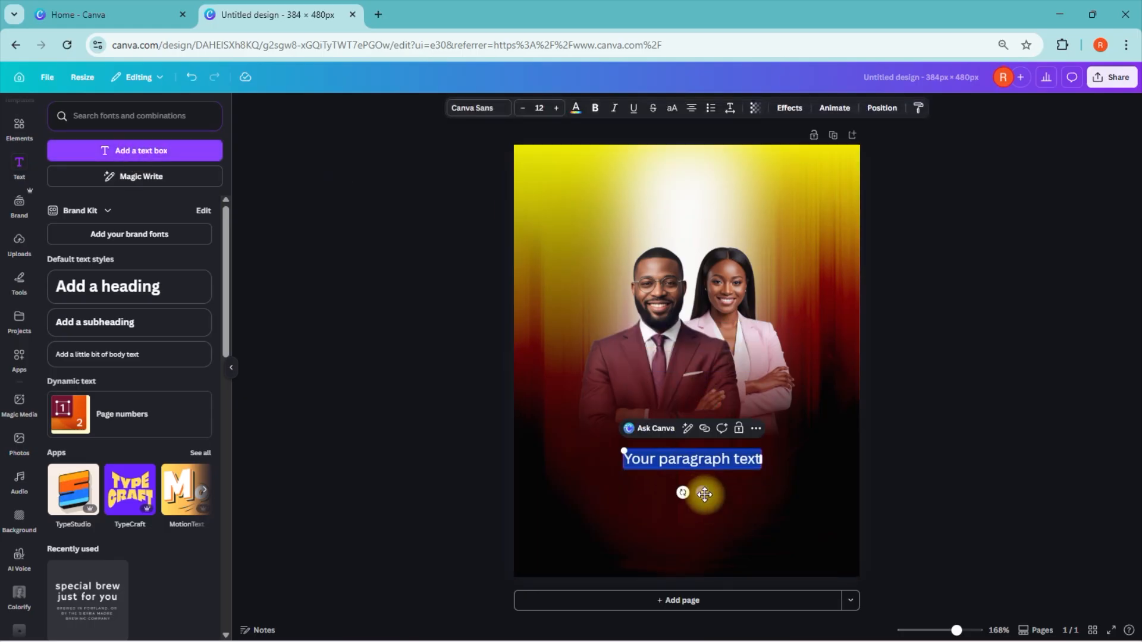
left_click(711, 461)
key("ctrl+a")
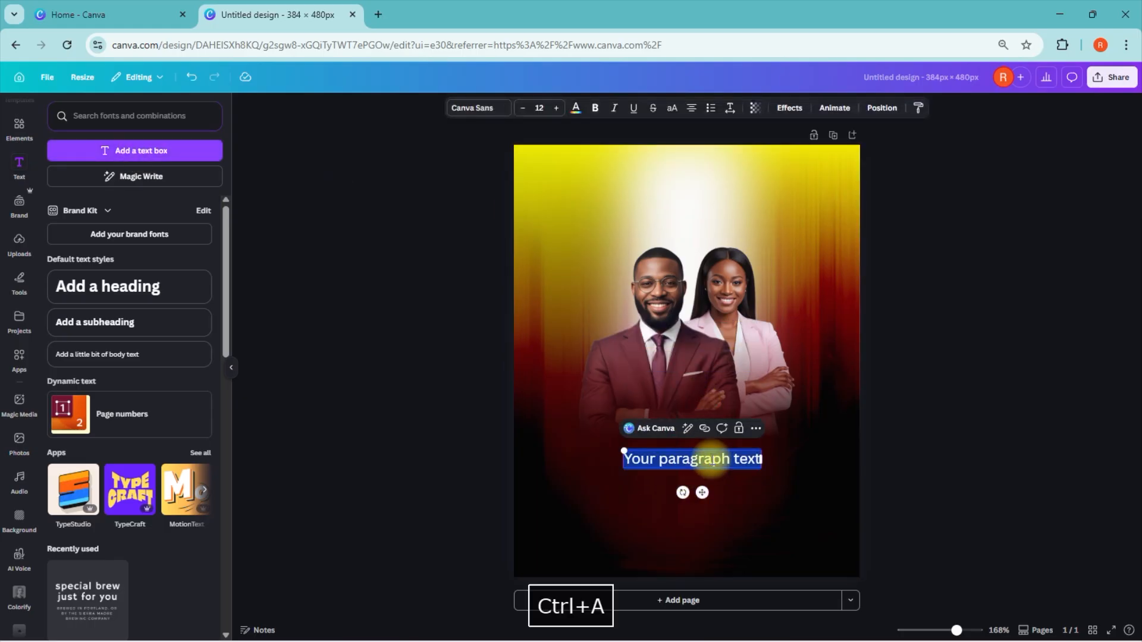
type("LO")
type("RD")
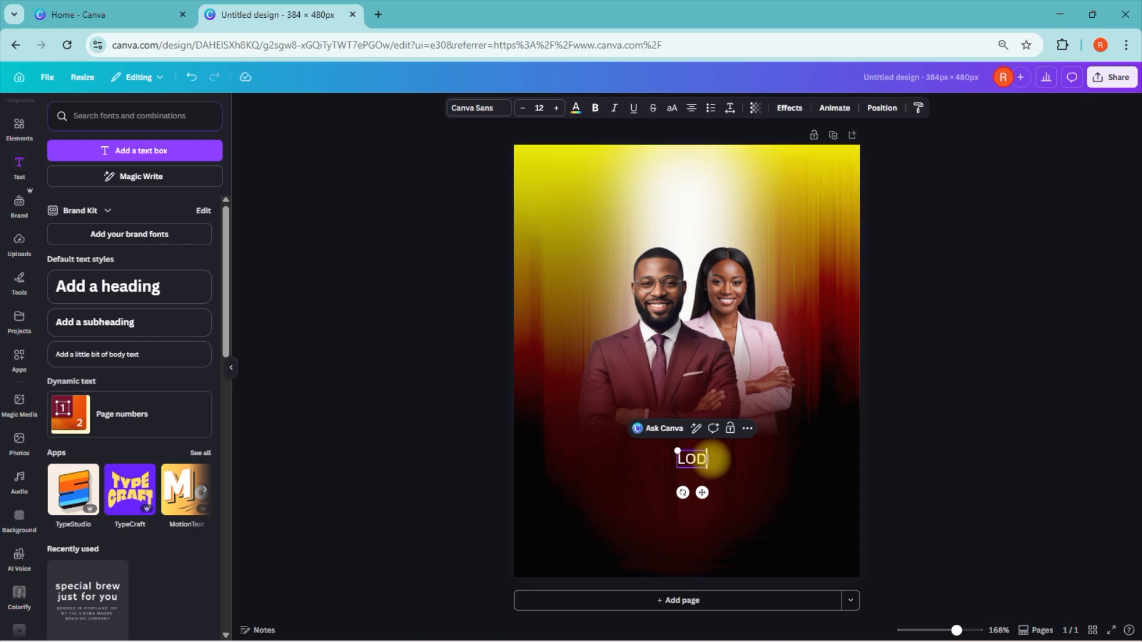
type(" GOOD")
left_click(630, 487)
Step: Set the "LORD GOOD" text in Monument Bold at font size 35
left_click(686, 452)
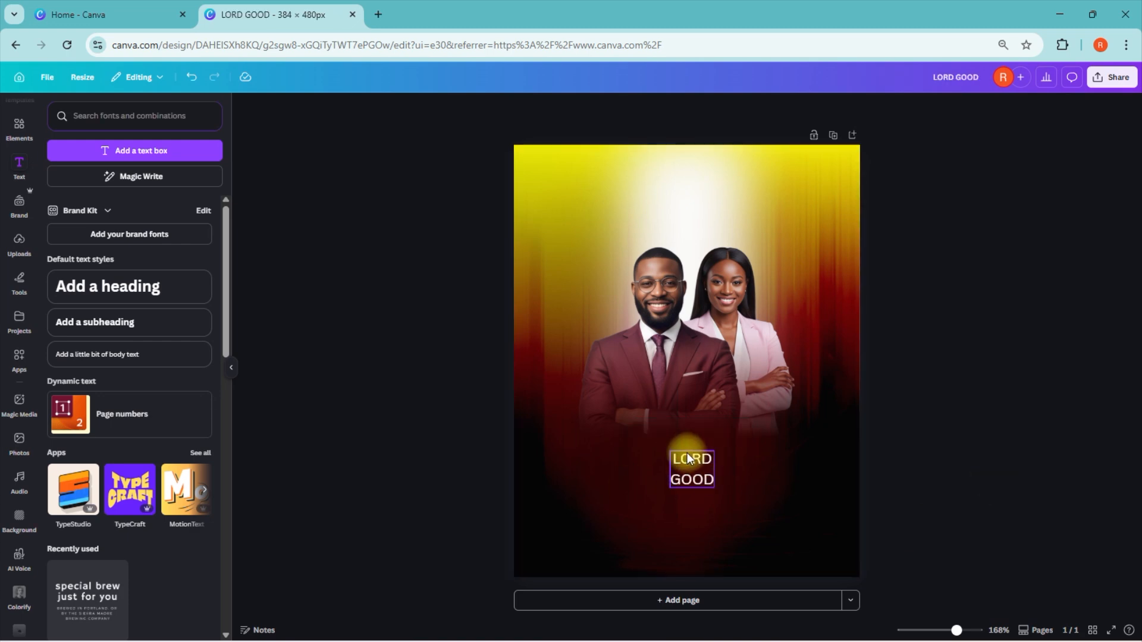
left_click(471, 110)
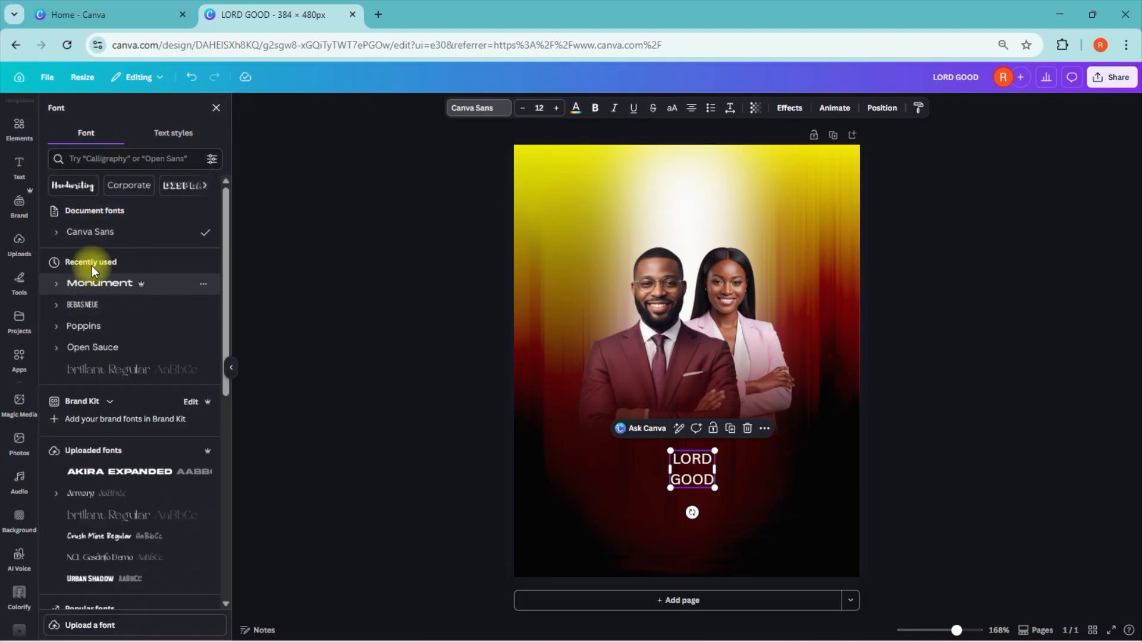
left_click(106, 156)
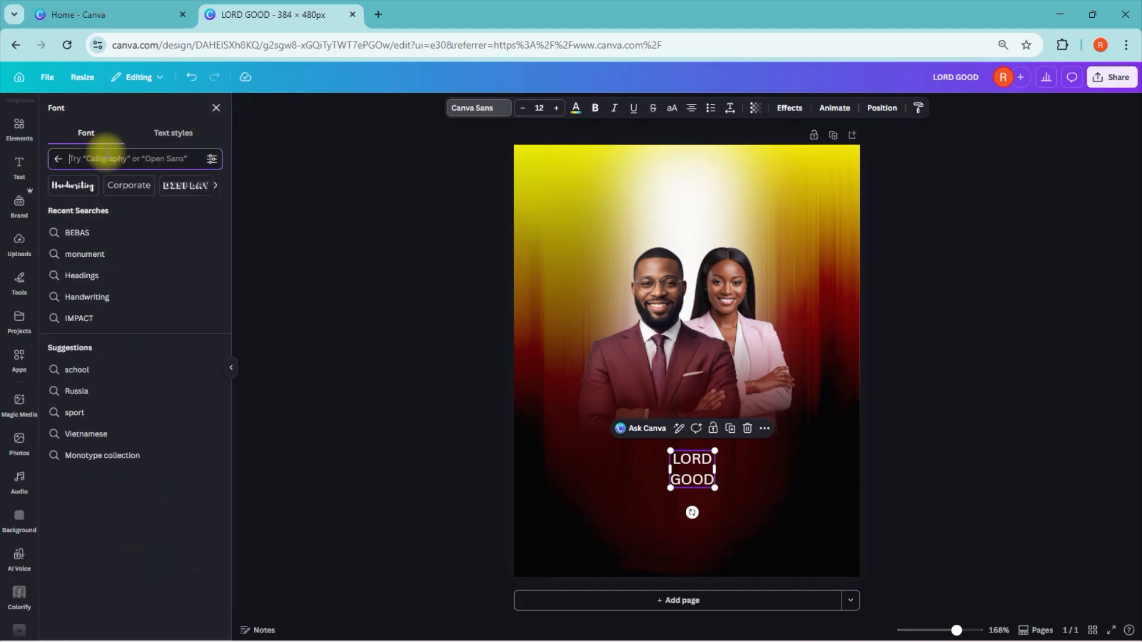
type("MONUM")
left_click(67, 216)
left_click(101, 282)
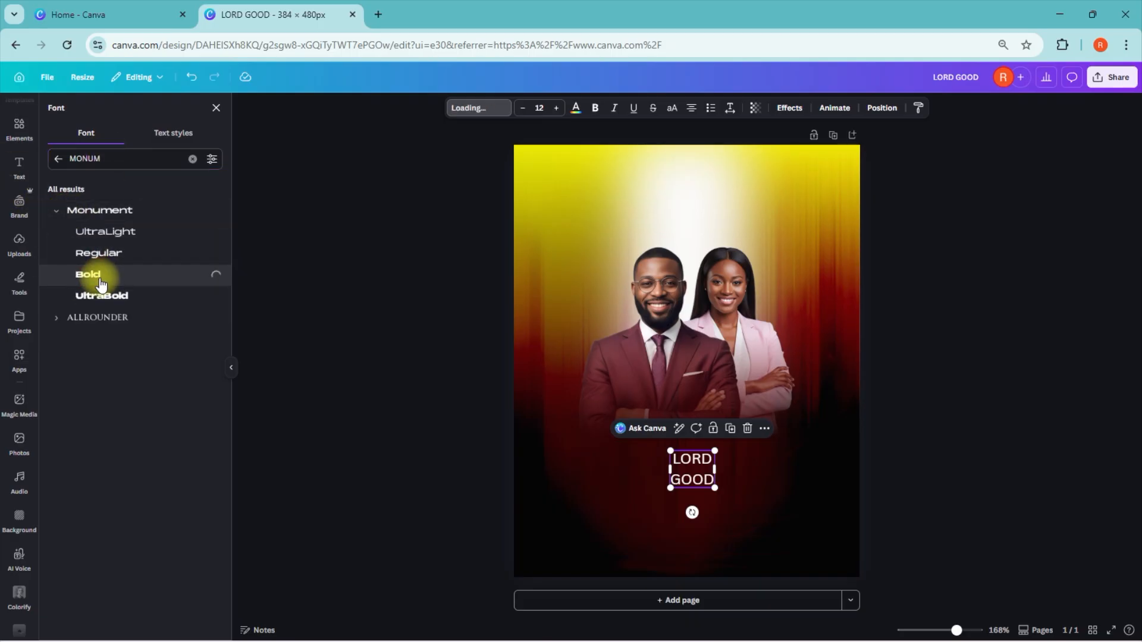
left_click(541, 107)
left_click(542, 108)
type("3")
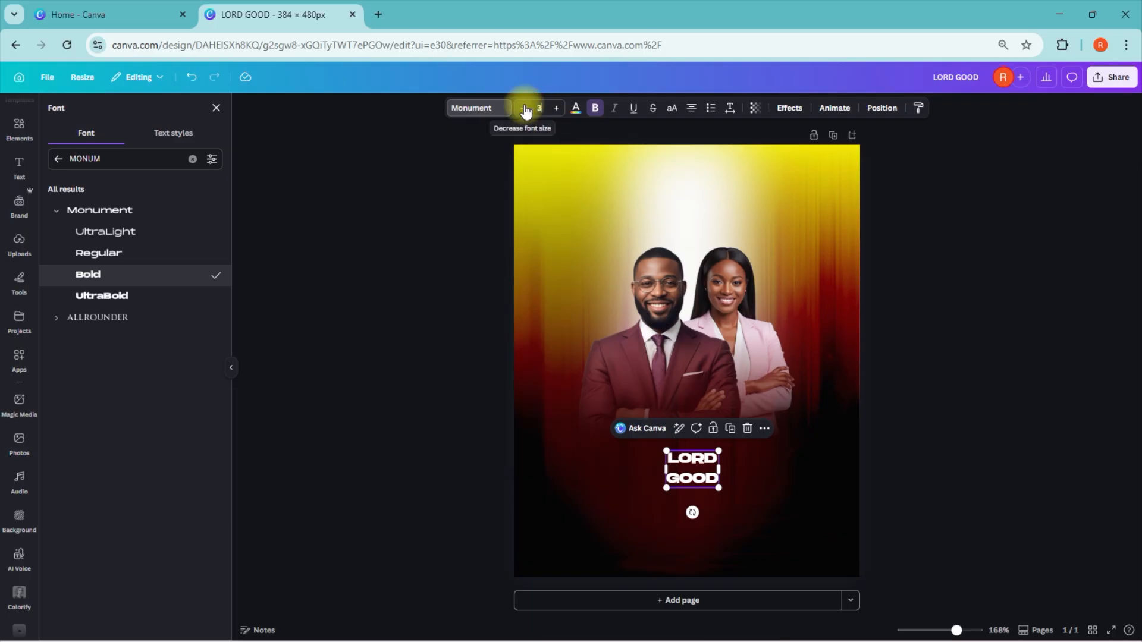
type("5")
key("Return")
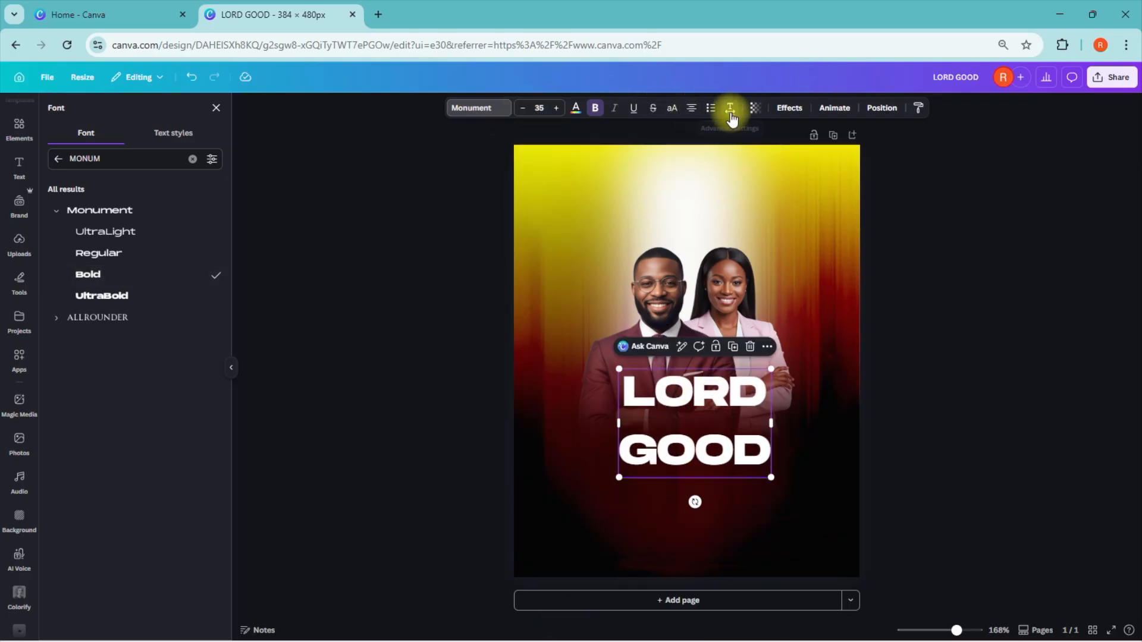
Step: Tighten the line spacing of "LORD GOOD" and move the text down to the couple's faded lower edge
left_click(730, 112)
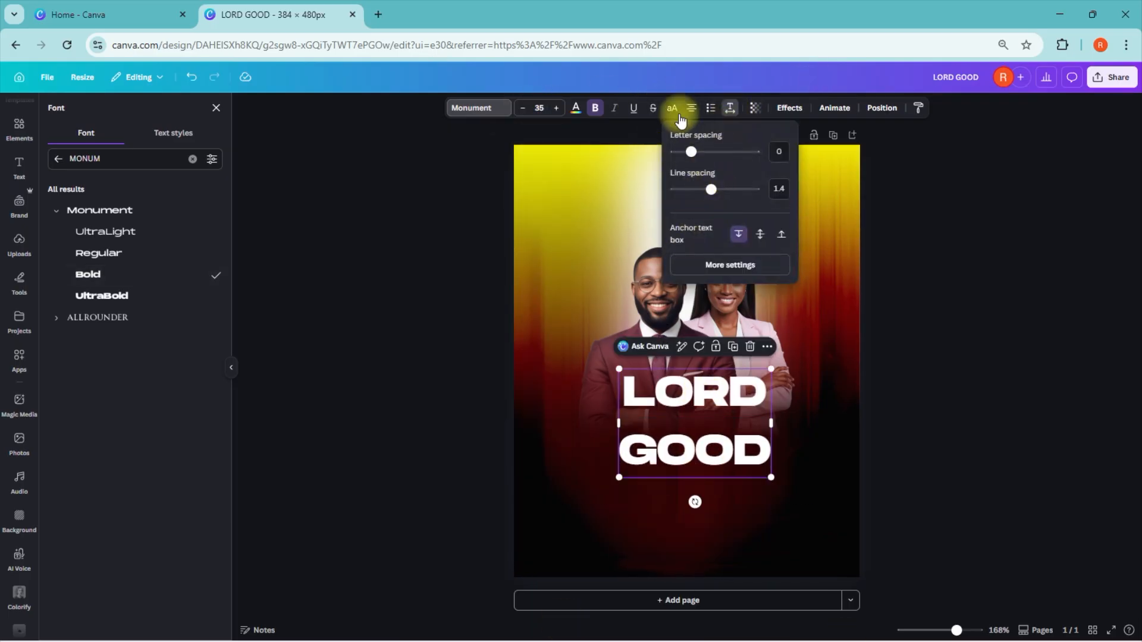
left_click_drag(713, 189, 684, 189)
left_click_drag(723, 414, 731, 452)
left_click(1011, 485)
left_click(701, 450)
left_click(986, 413)
Step: Duplicate the "LORD GOOD" text, move the copy up and left, and replace its words with "THE" over "IS"
left_click(684, 434)
left_click(743, 390)
left_click_drag(707, 439, 604, 336)
left_click(604, 336)
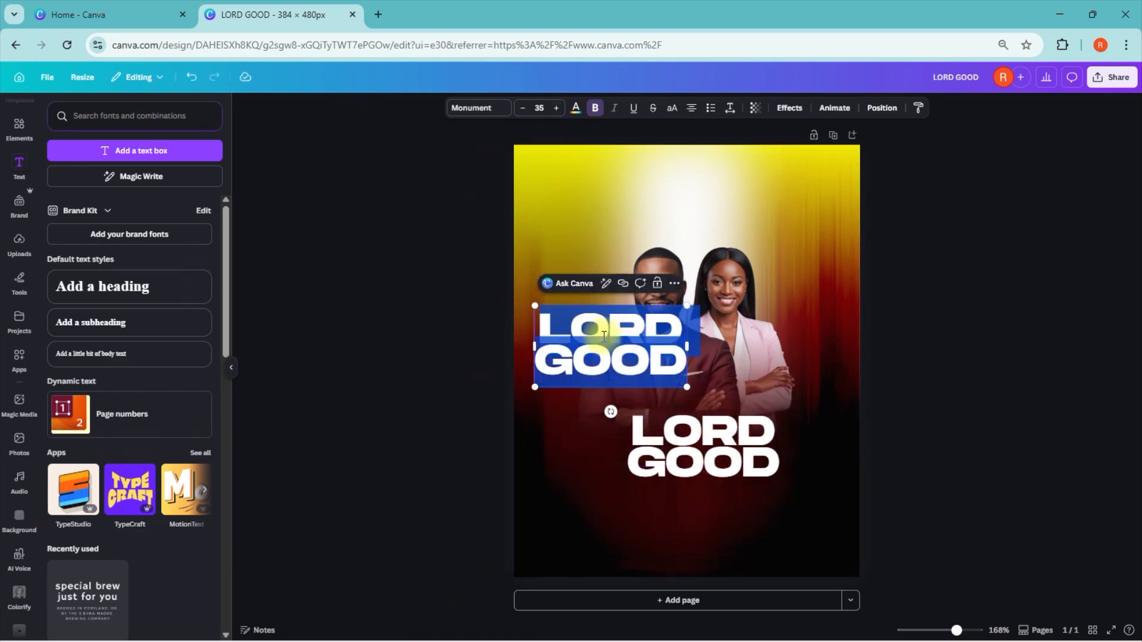
type("THE")
key("Return")
type("IS")
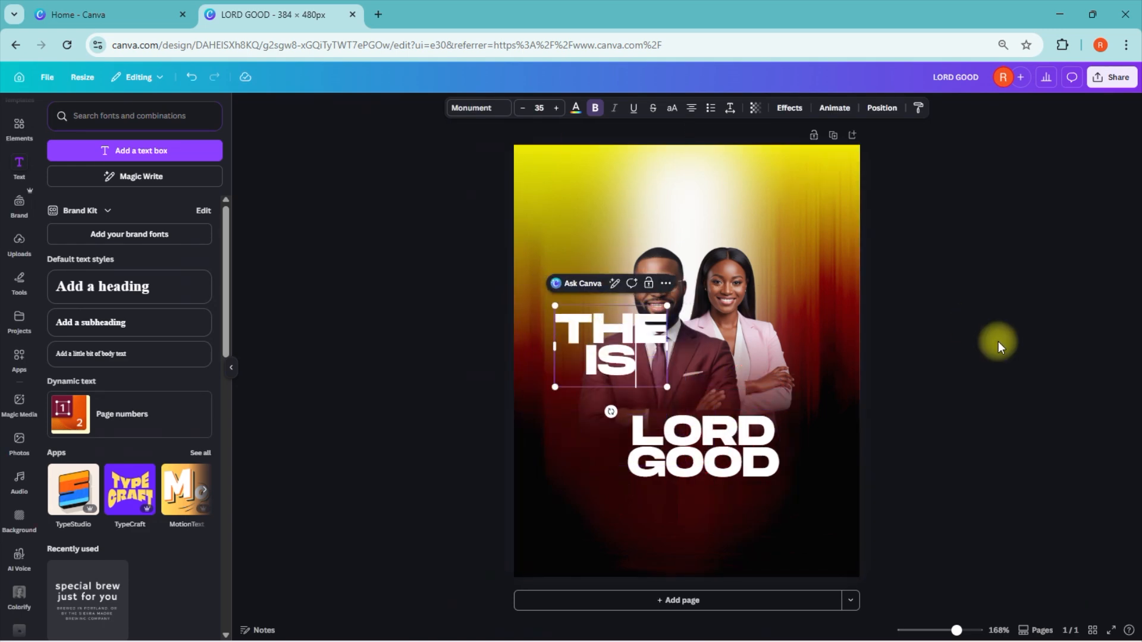
left_click(912, 332)
Step: Set the "THE IS" text to font size 15
left_click(618, 345)
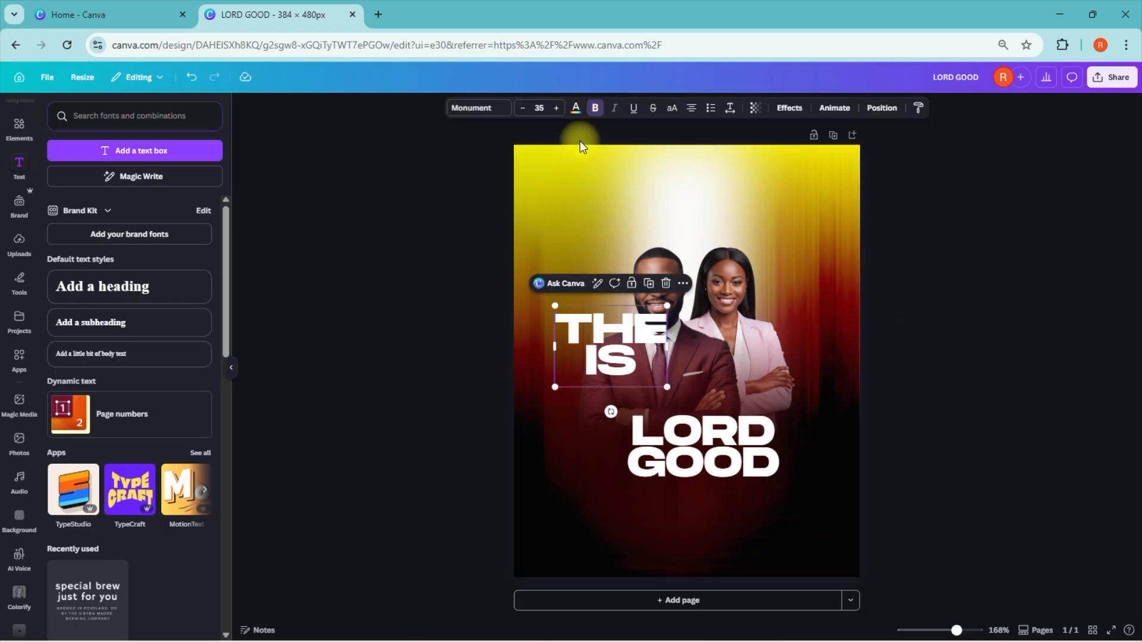
left_click(539, 108)
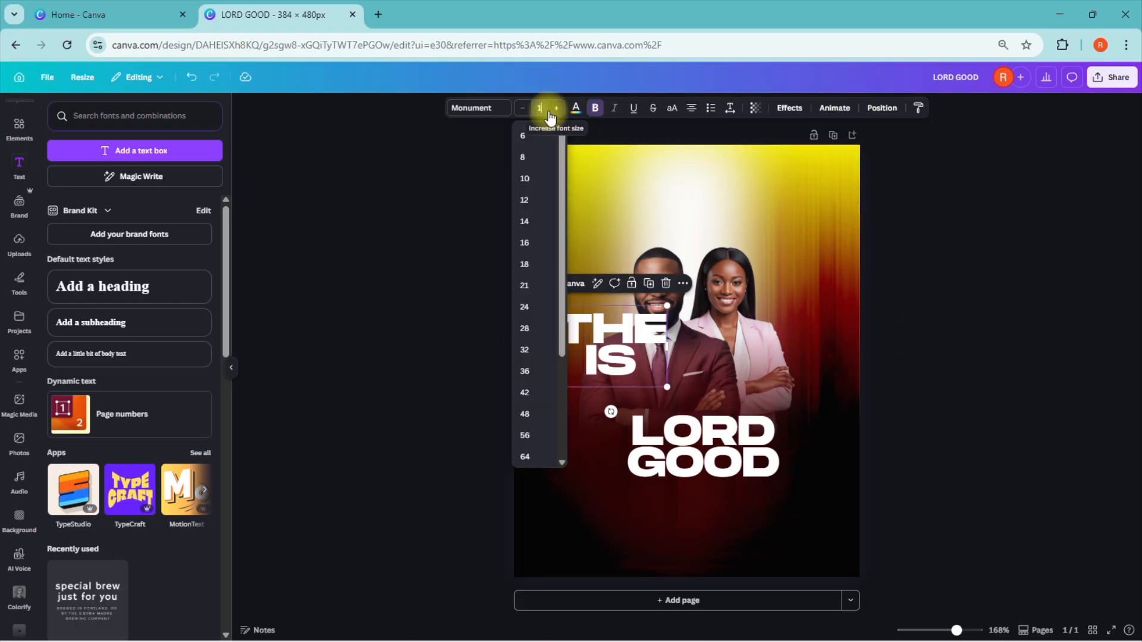
key("Return")
Step: Place "THE IS" directly to the left of "LORD GOOD" and indent "IS" so it sits against "GOOD"
left_click_drag(619, 323, 616, 446)
left_click(618, 420)
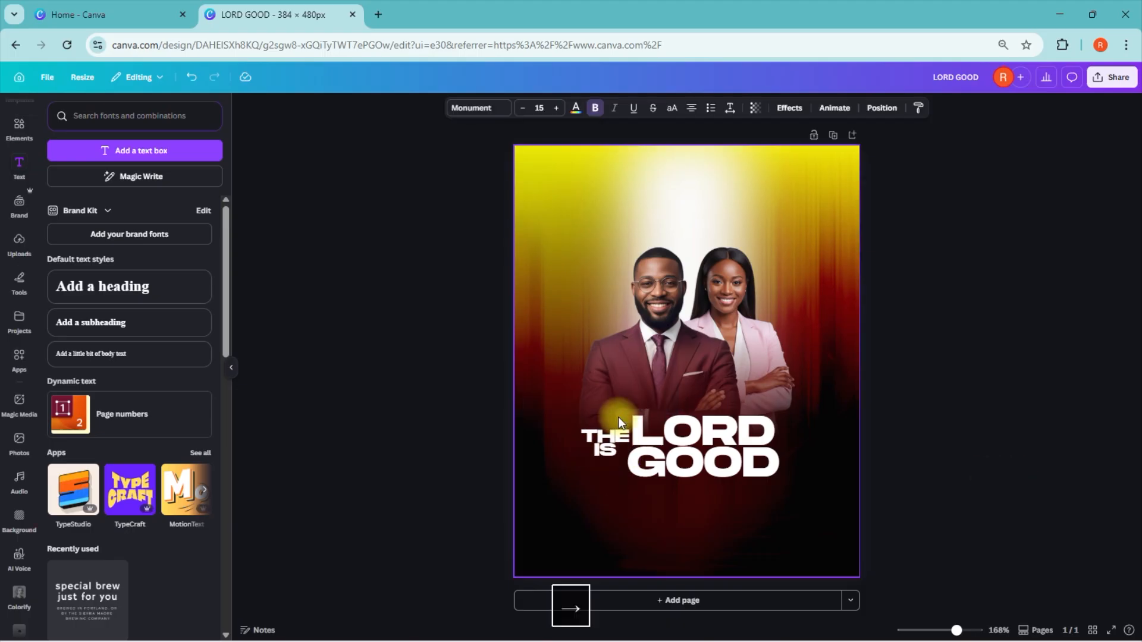
left_click(618, 419)
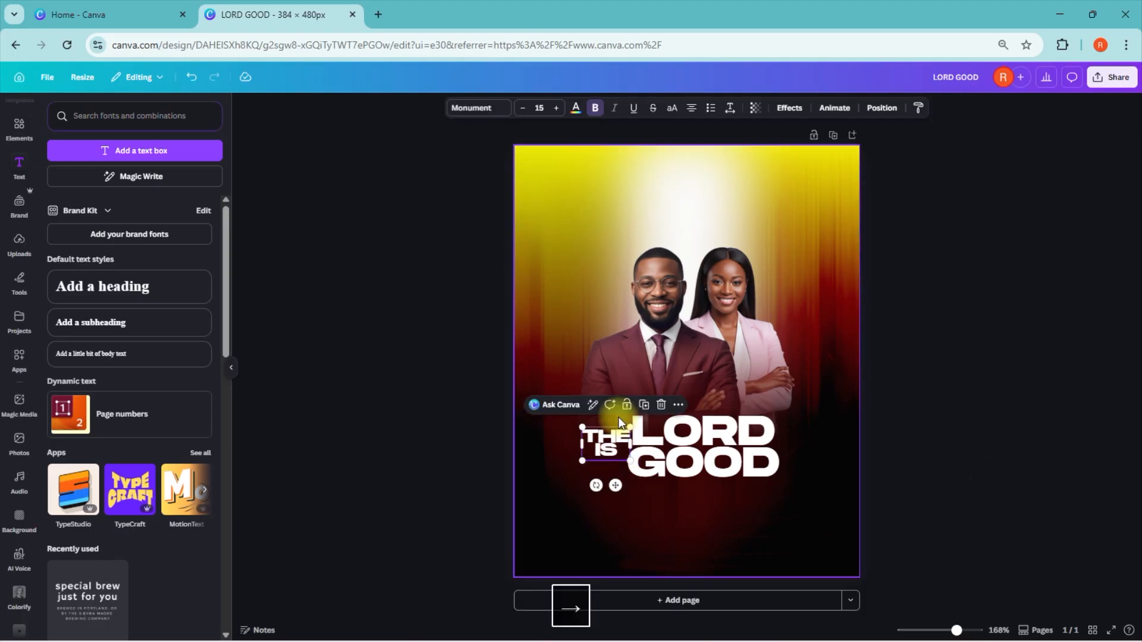
left_click(599, 455)
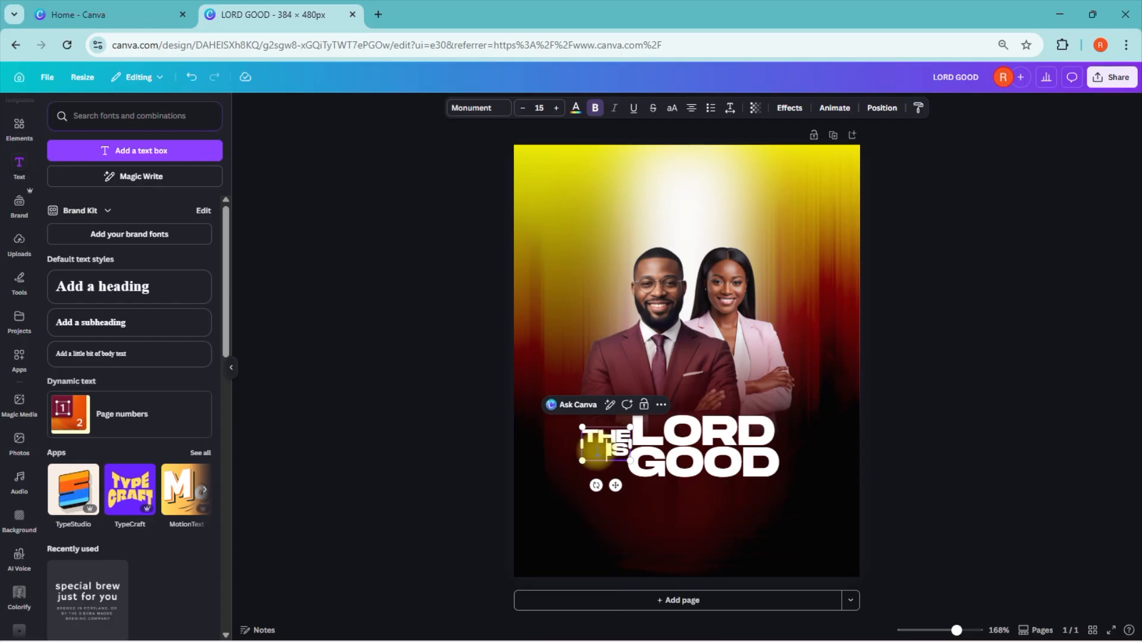
left_click(992, 469)
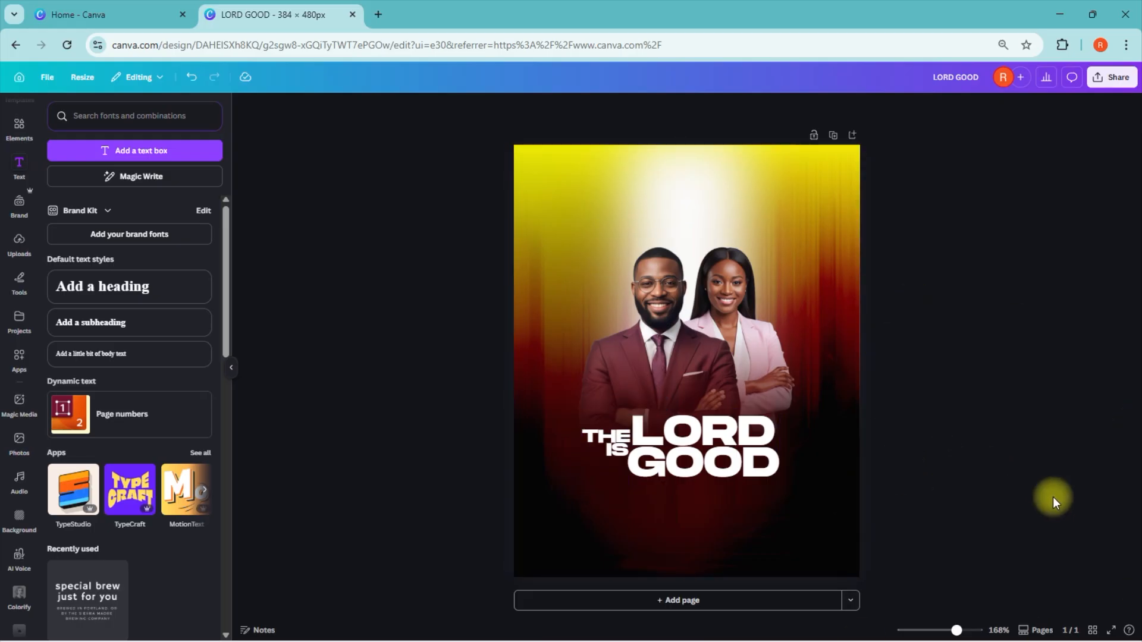
Step: Lock the couple group and the full-page dark red fade overlay in place
left_click(678, 294)
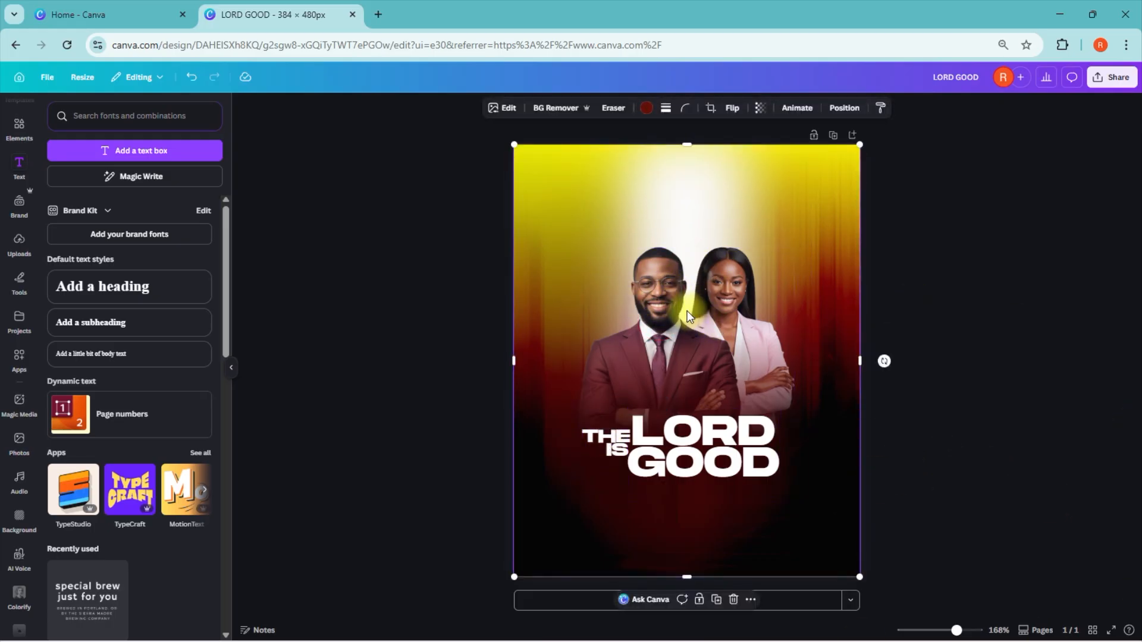
left_click(1052, 191)
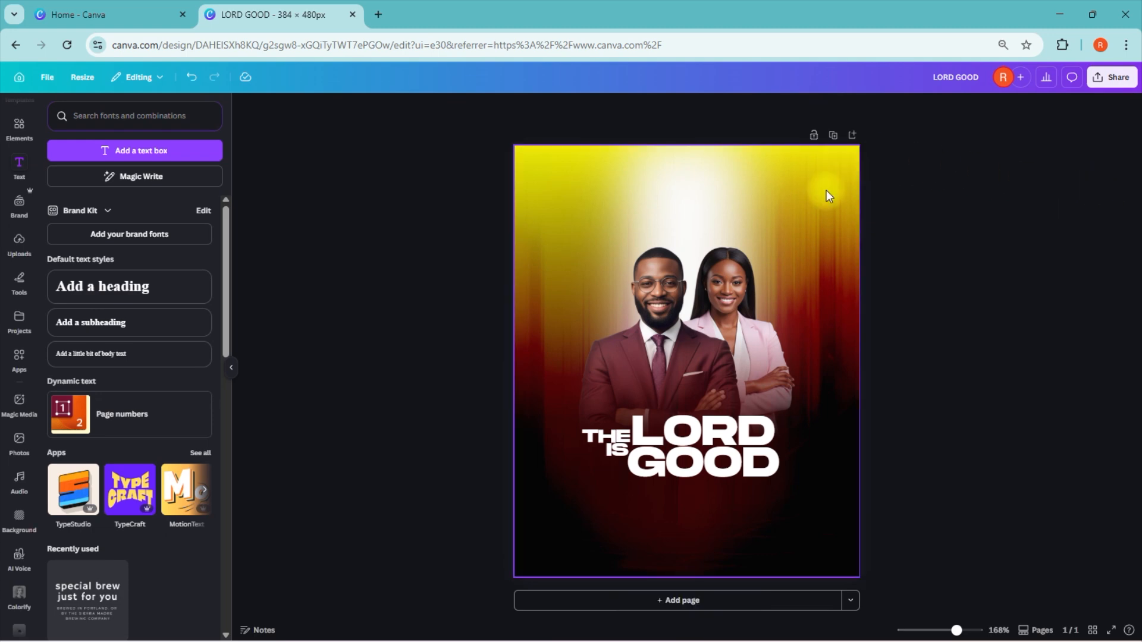
left_click(651, 321)
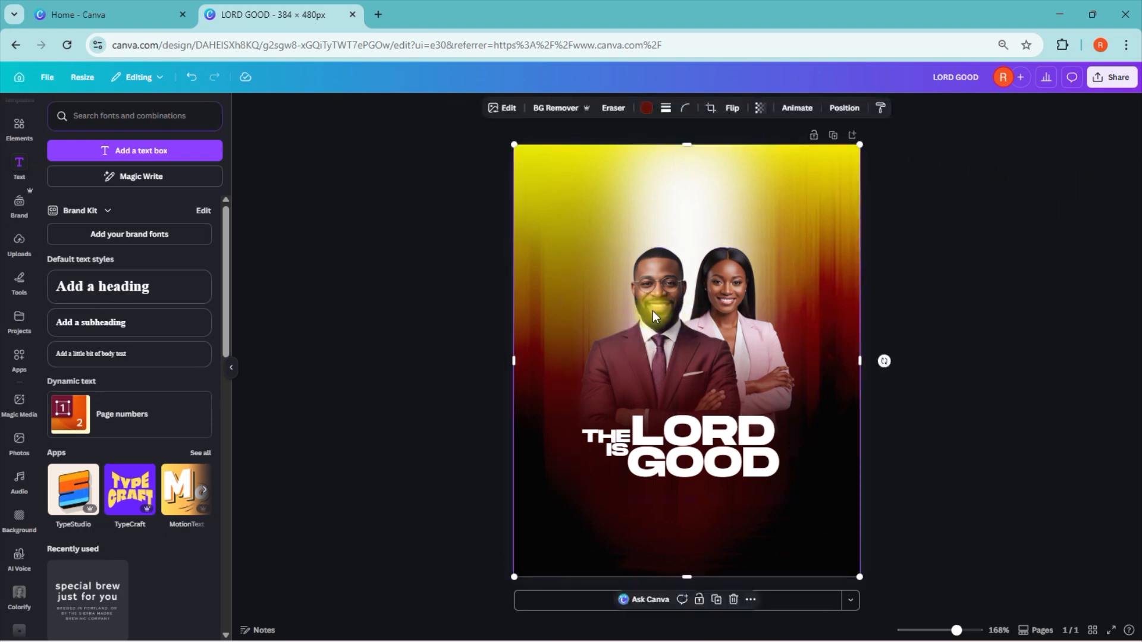
left_click(844, 107)
left_click(135, 298)
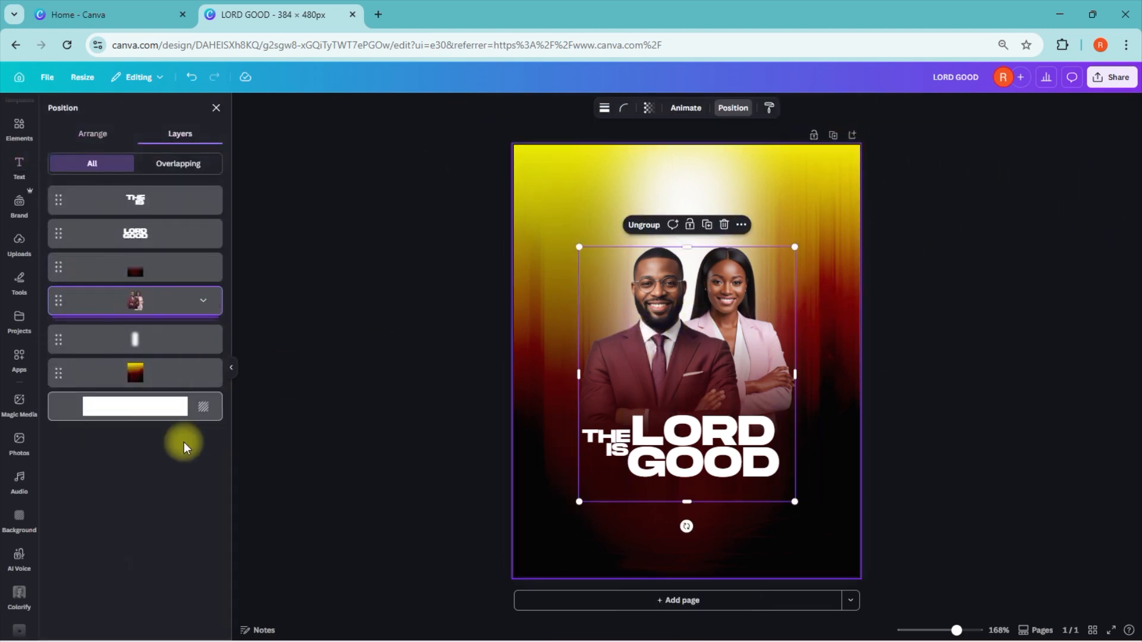
left_click(680, 224)
left_click(992, 326)
left_click(541, 420)
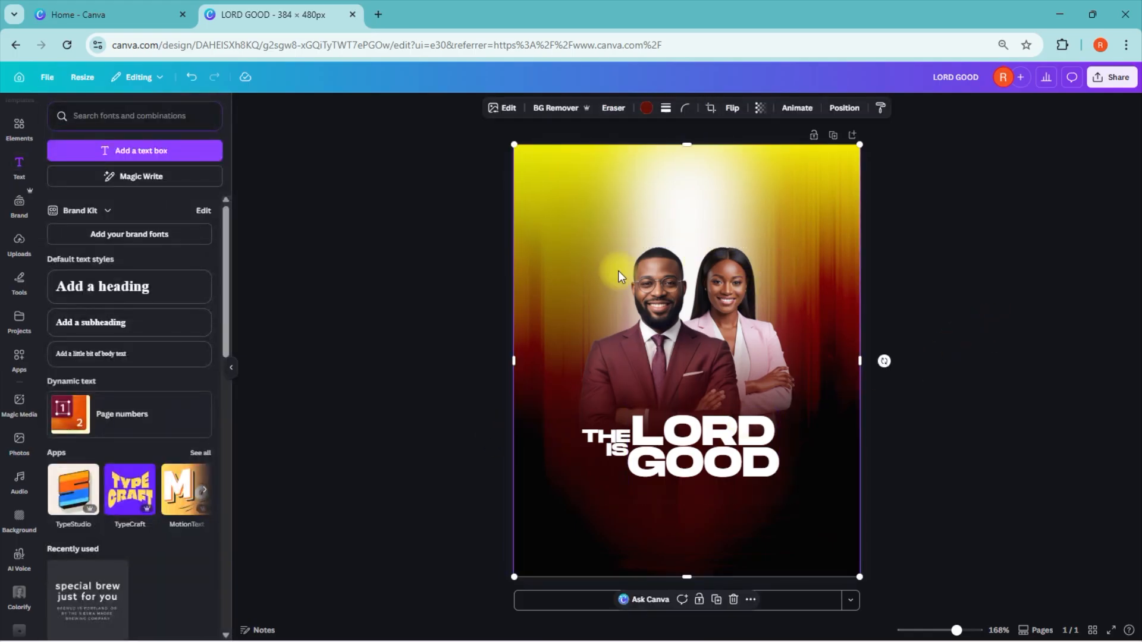
left_click(697, 599)
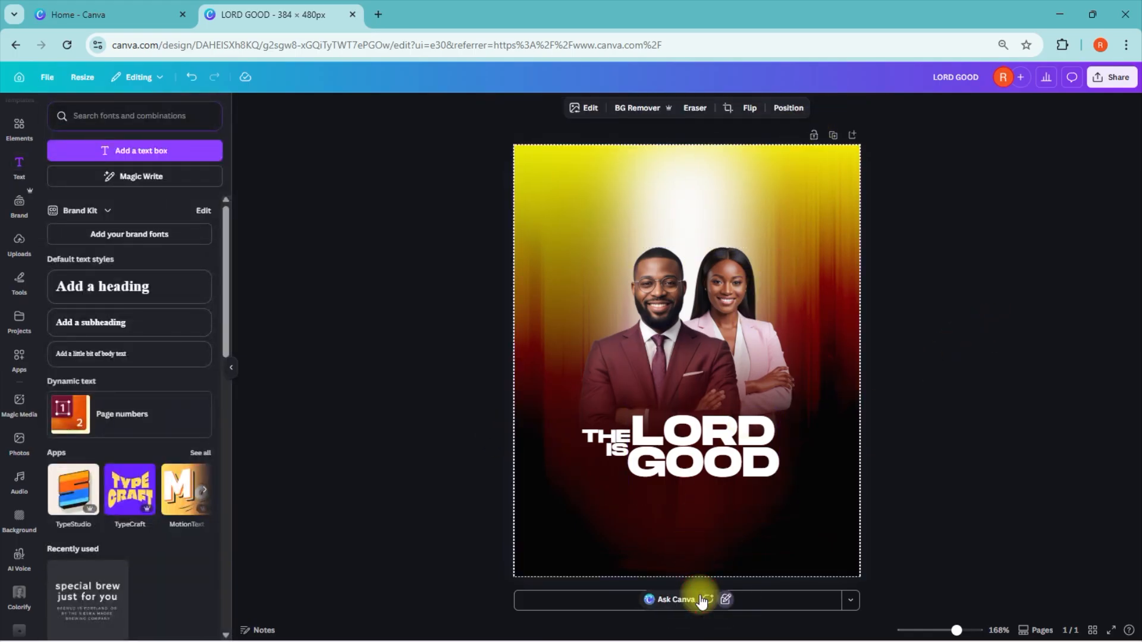
left_click_drag(548, 413, 789, 482)
left_click(927, 457)
left_click_drag(608, 415, 782, 472)
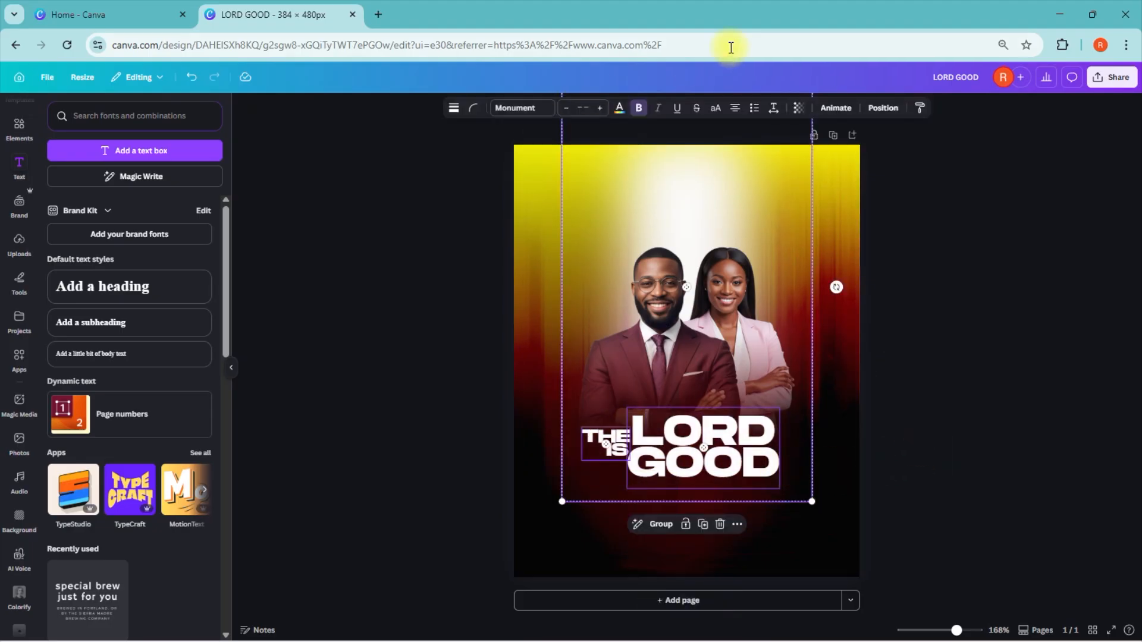
left_click(870, 109)
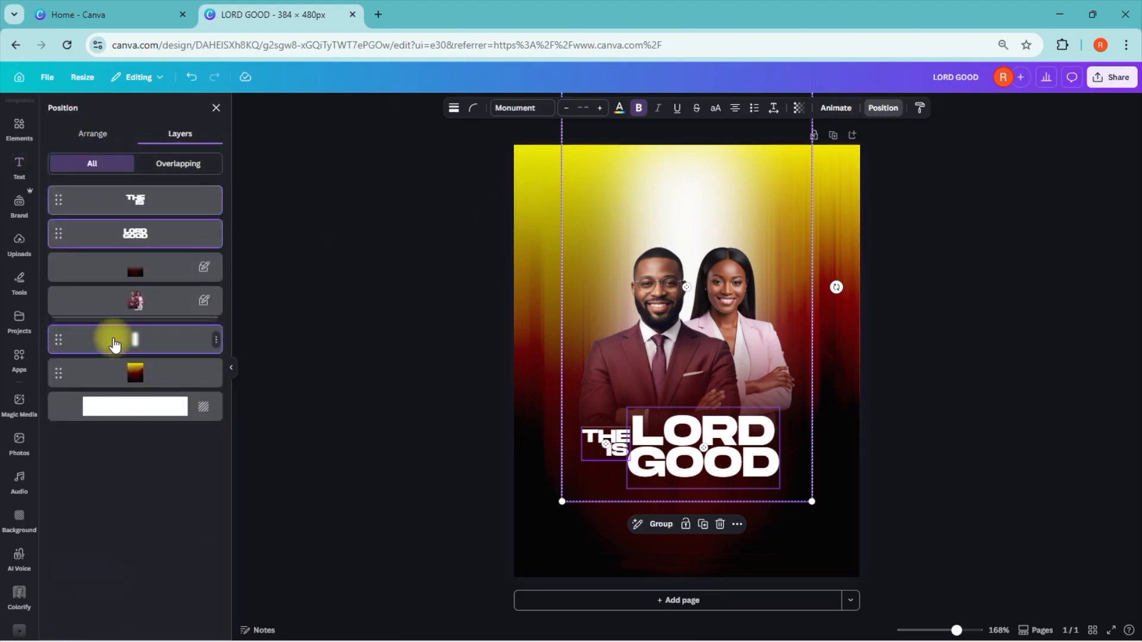
left_click(332, 331)
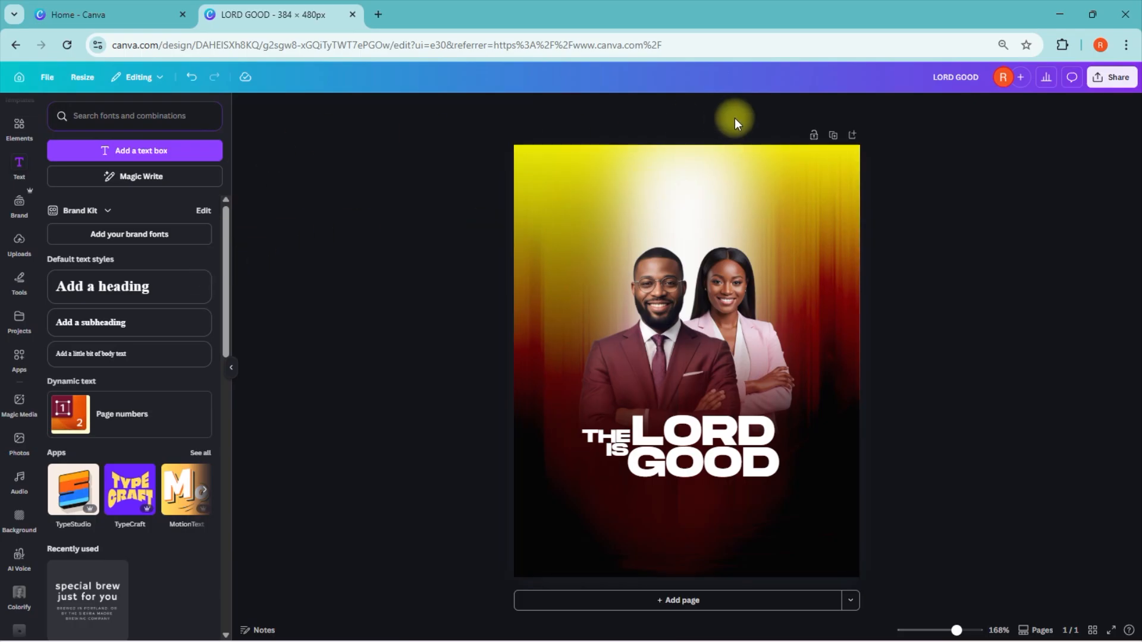
Step: Lock the white glow layer behind the couple
left_click(682, 224)
left_click(788, 107)
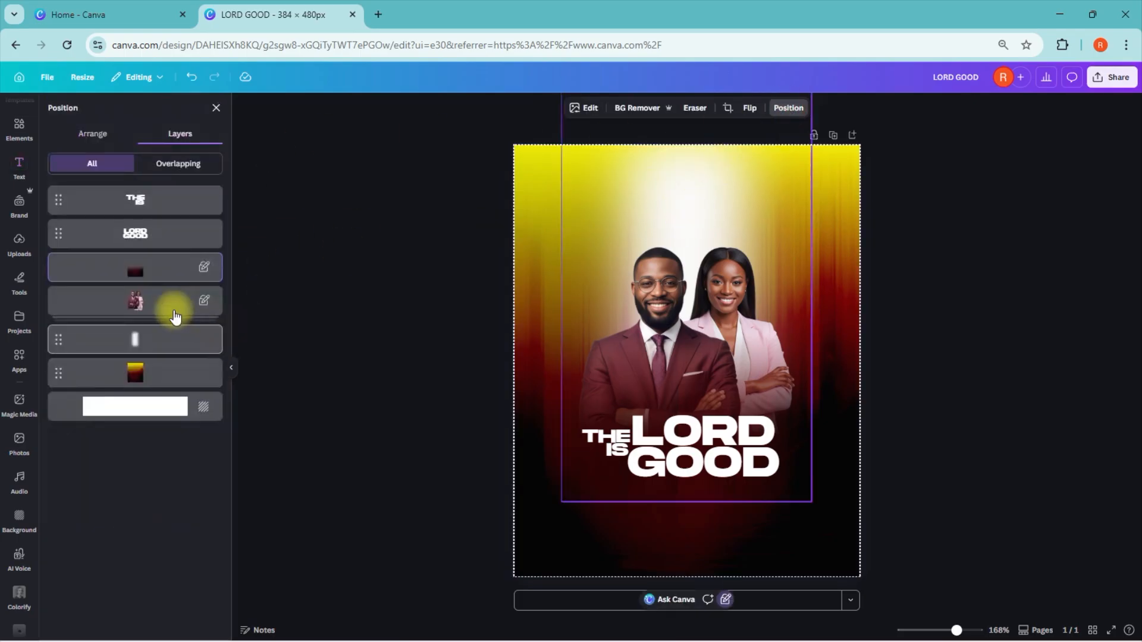
left_click(174, 340)
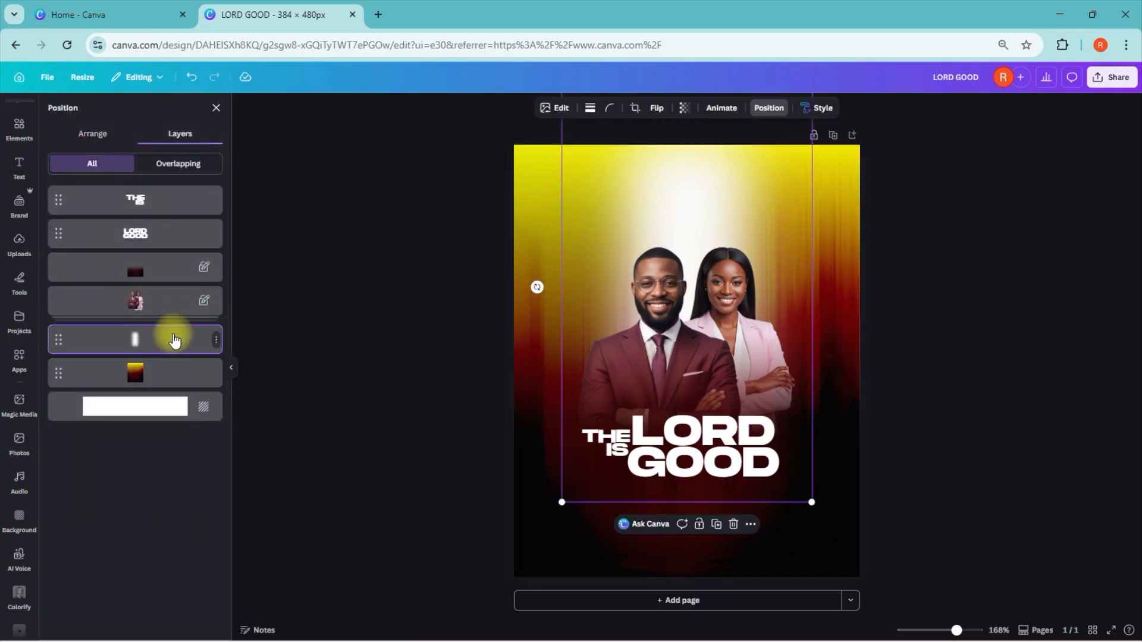
left_click(216, 339)
mouse_move(238, 519)
left_click(357, 517)
left_click(383, 516)
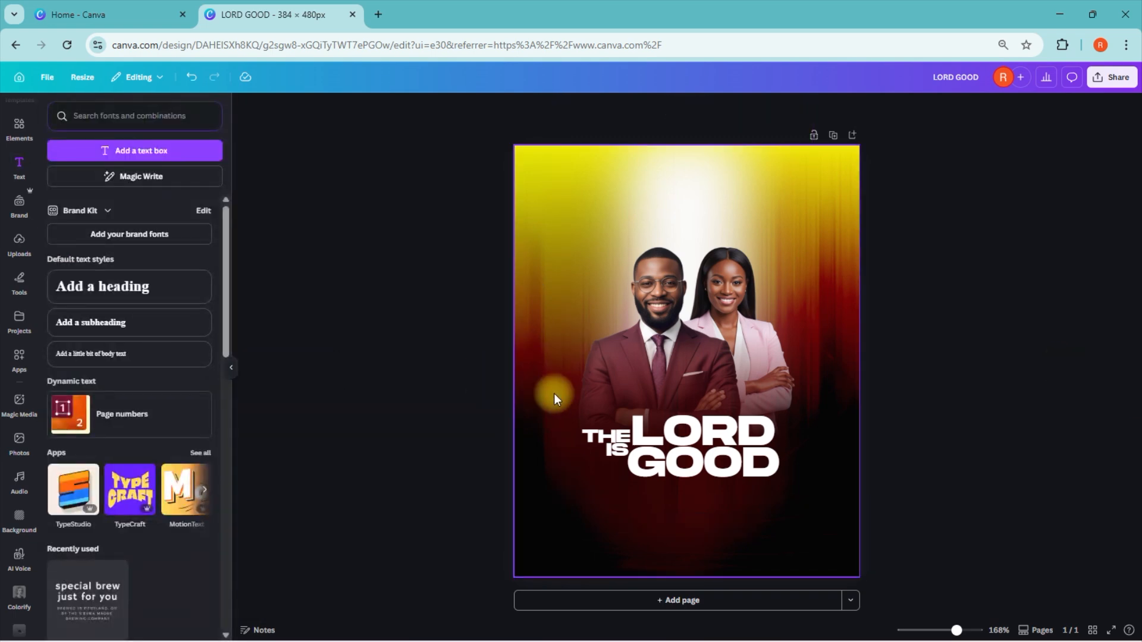
Step: Select both title texts and fill them with the warm-tone gradient from #381313 to #ee8e71
left_click(769, 477)
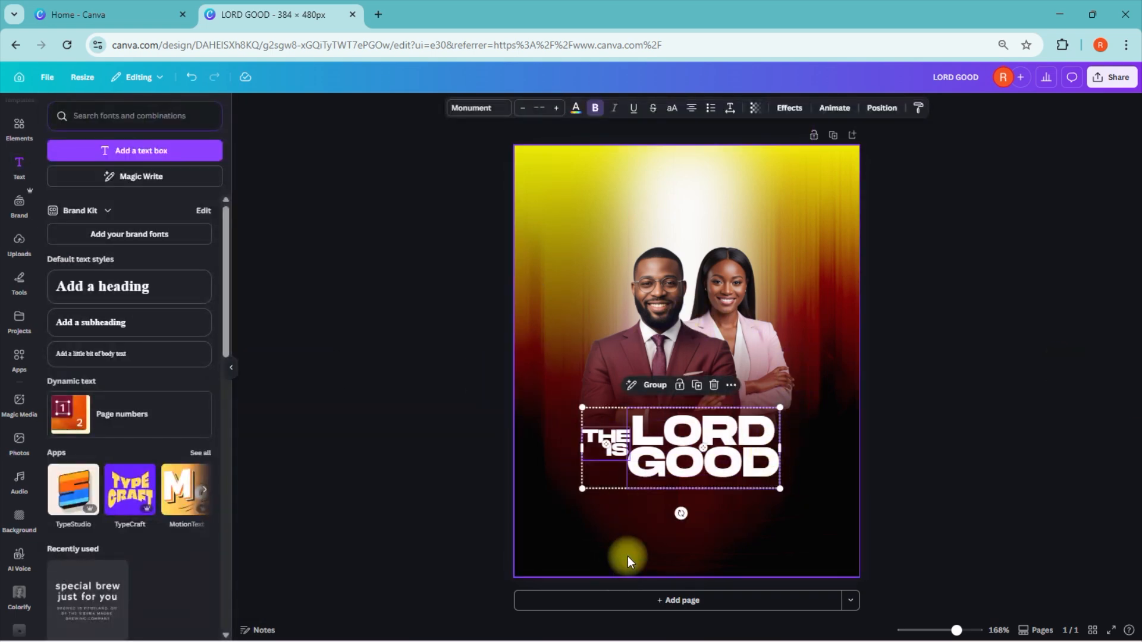
left_click(575, 110)
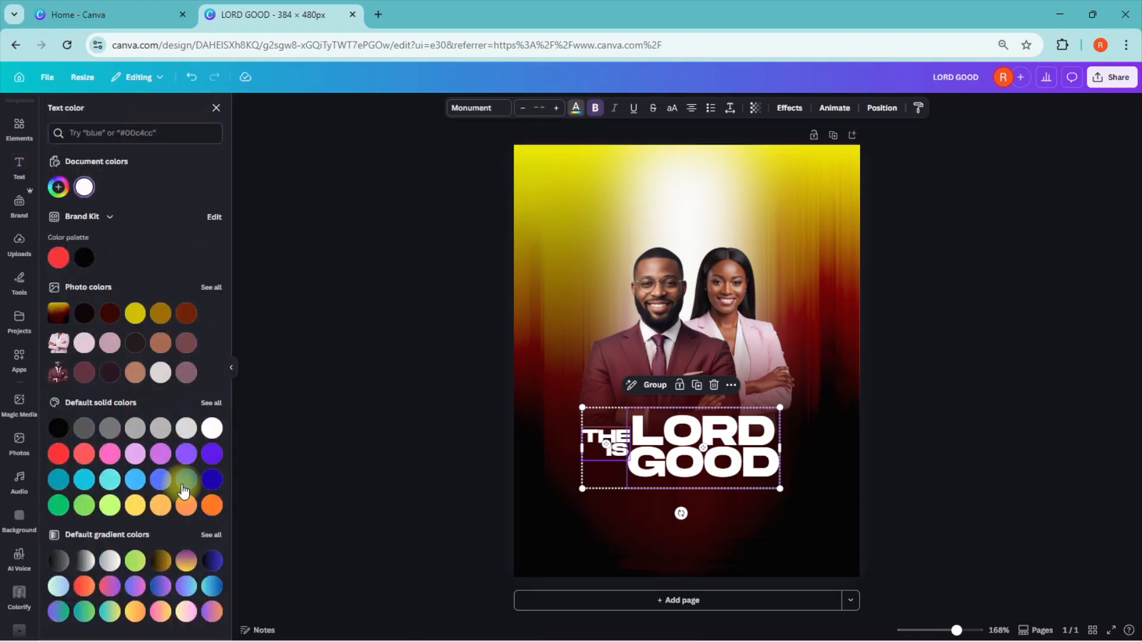
left_click(209, 534)
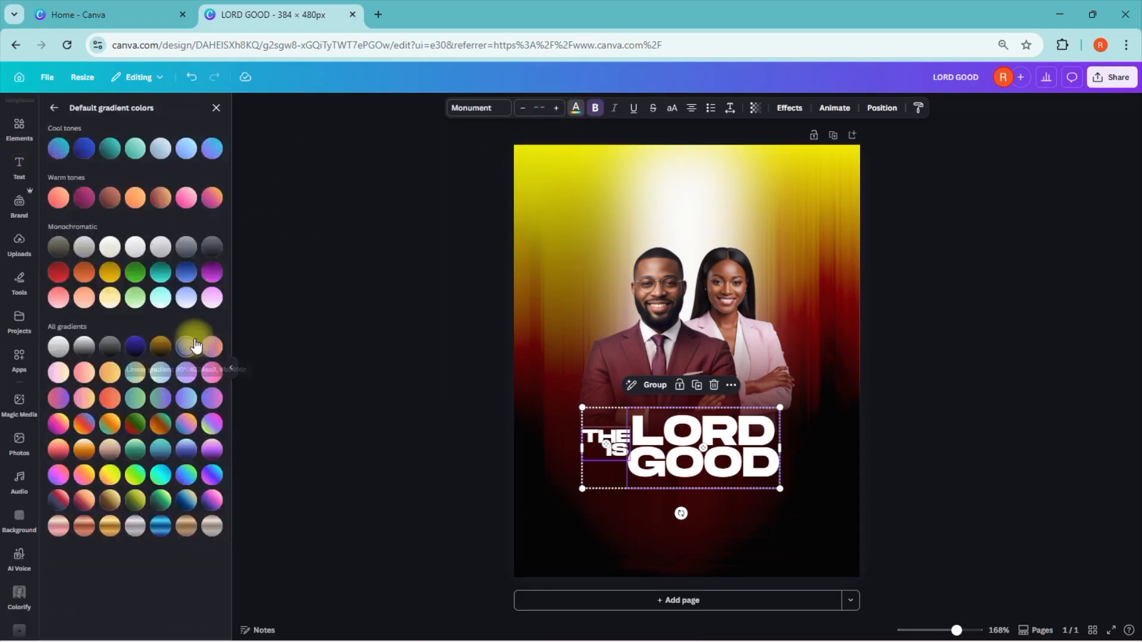
left_click(104, 204)
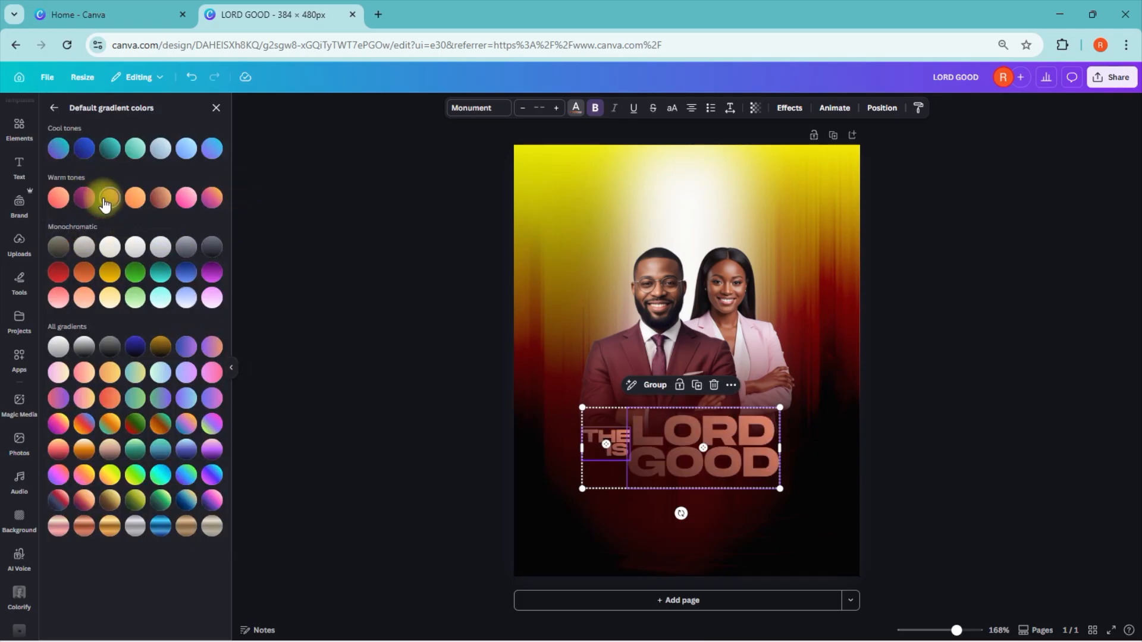
Step: Swap the order of the title gradient's two colours and make the gradient run vertically
left_click(54, 107)
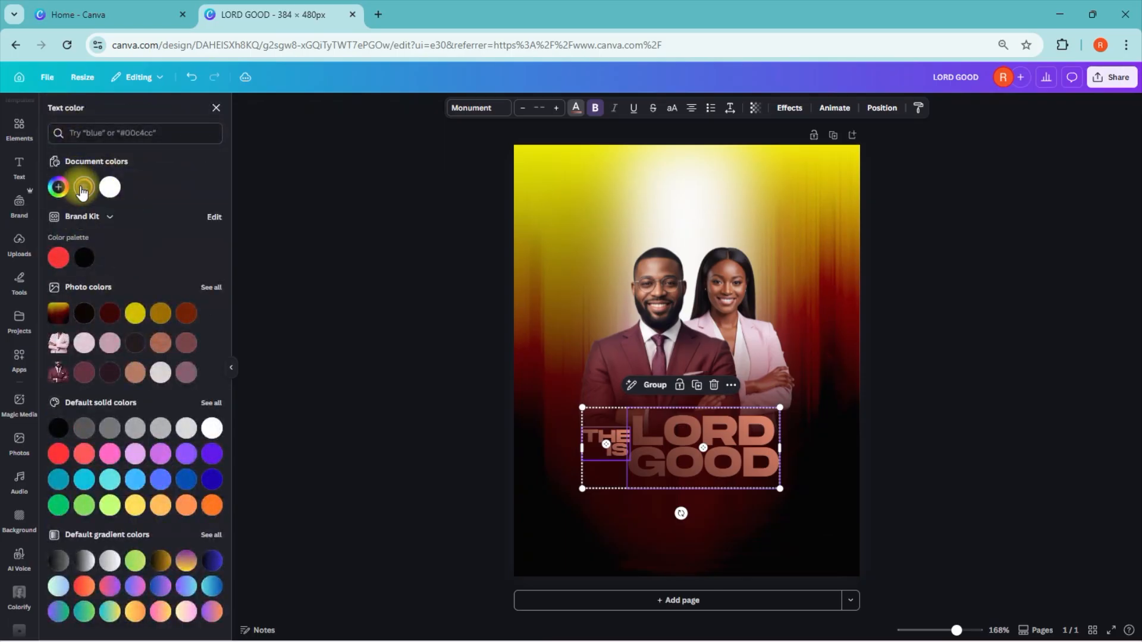
left_click(82, 188)
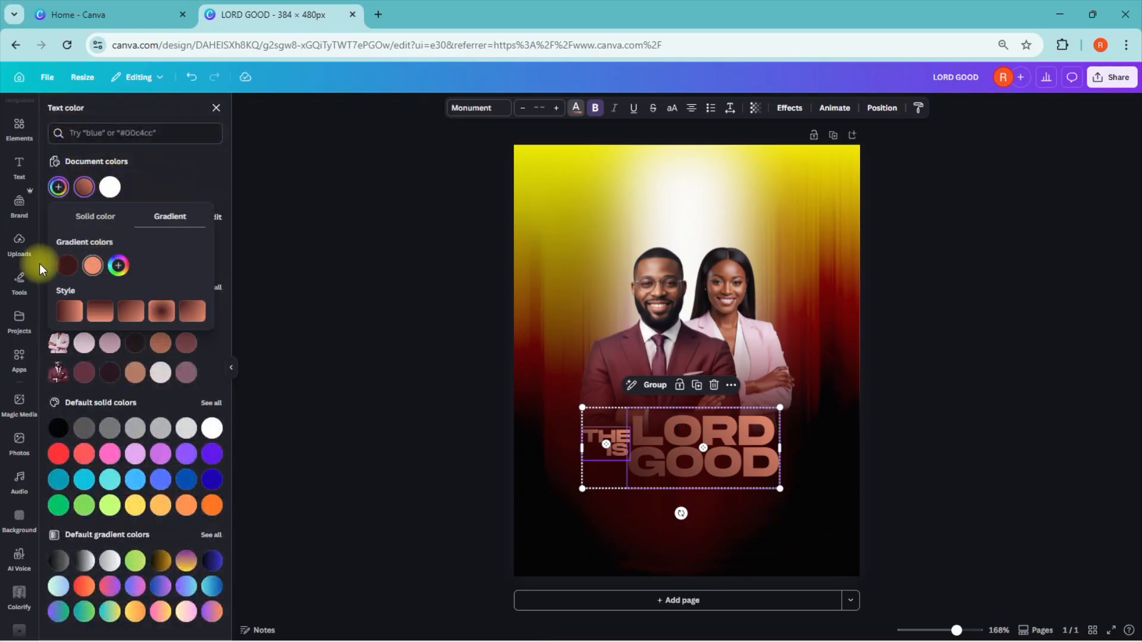
left_click_drag(66, 269, 110, 270)
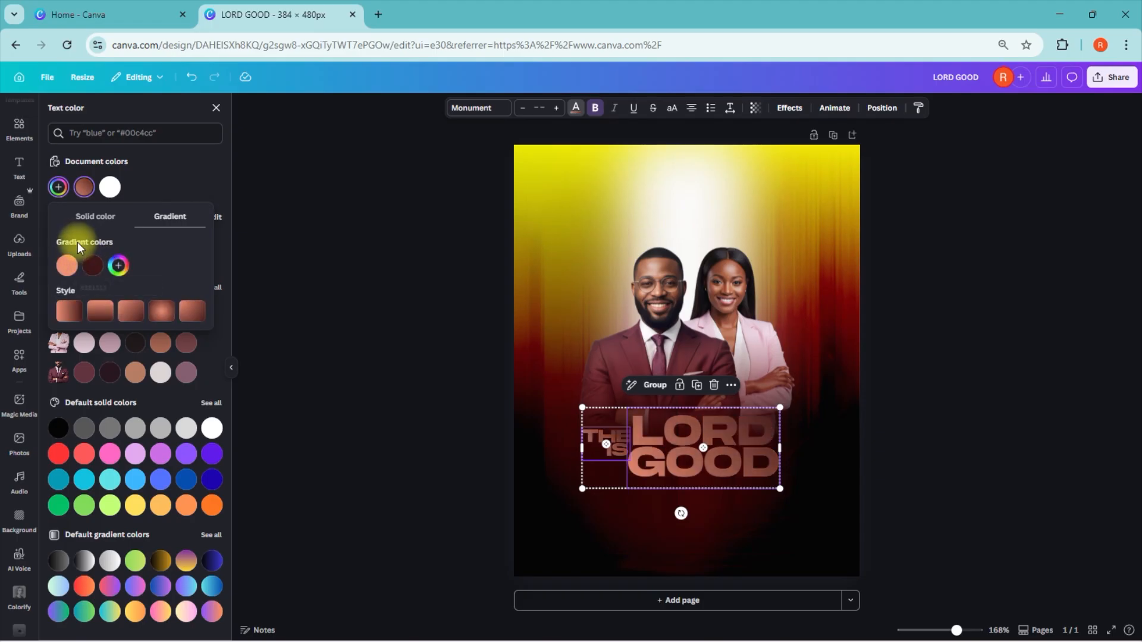
left_click(97, 318)
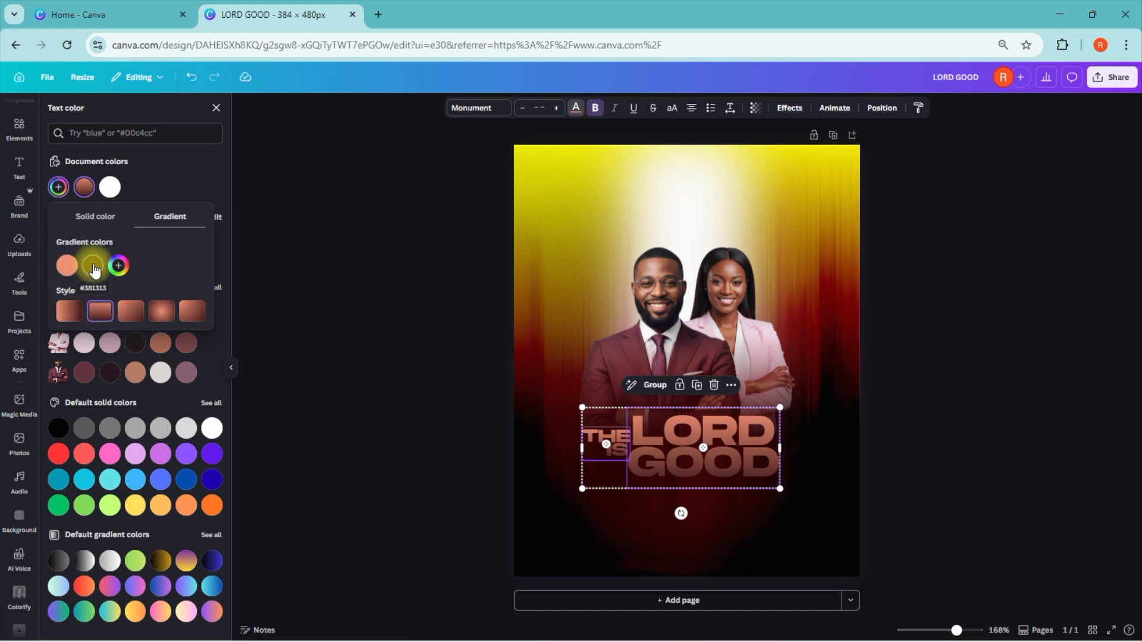
Step: Change the title gradient's colours to white at the top and bright yellow at the bottom
left_click(66, 267)
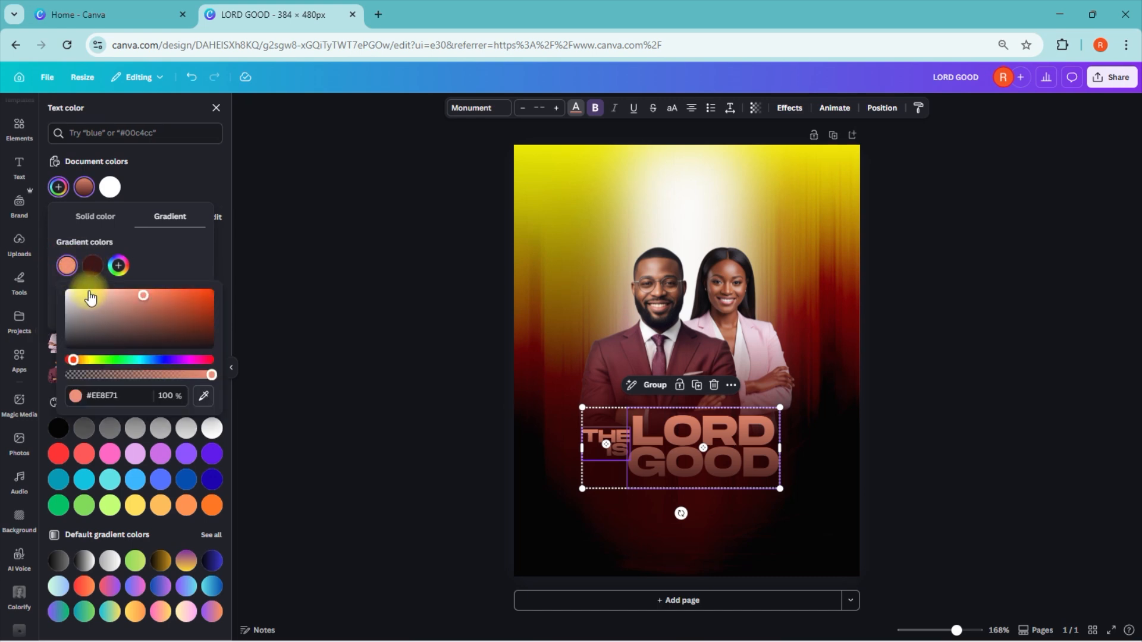
left_click_drag(90, 297, 6, 247)
left_click(91, 266)
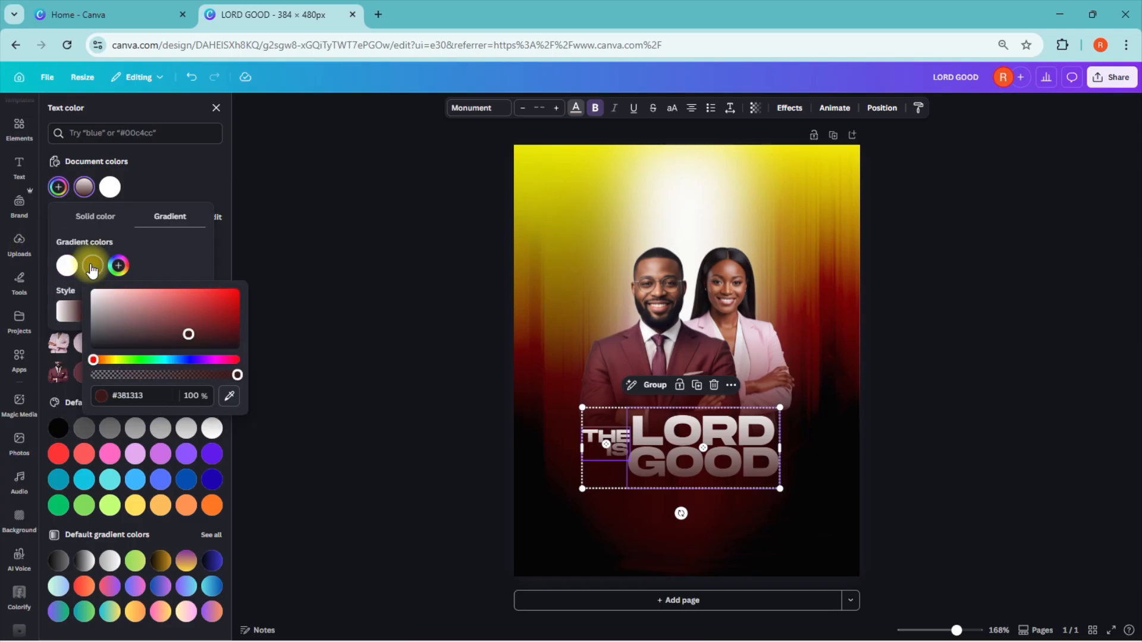
left_click_drag(93, 360, 104, 361)
left_click(145, 396)
type("#")
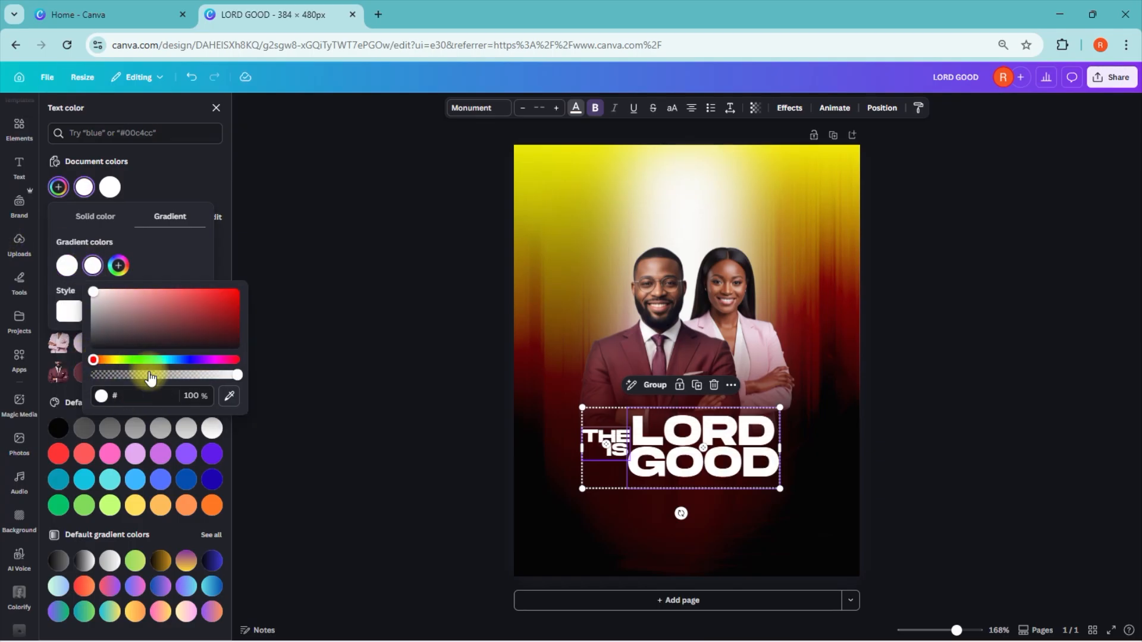
type("F9DC00")
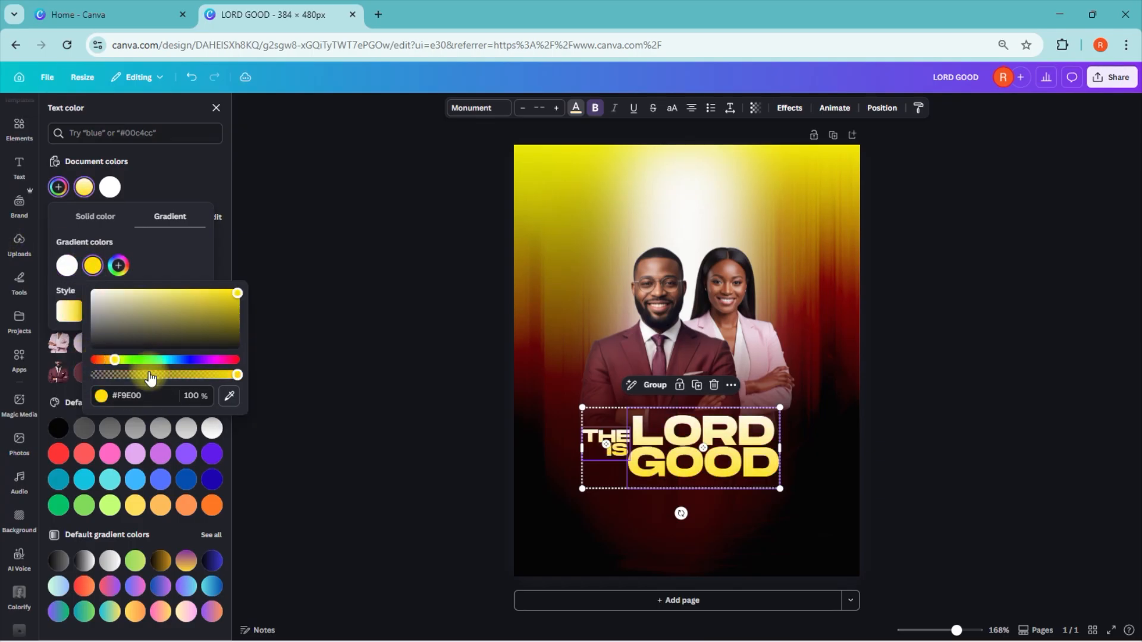
left_click(61, 209)
left_click(153, 170)
left_click(935, 470)
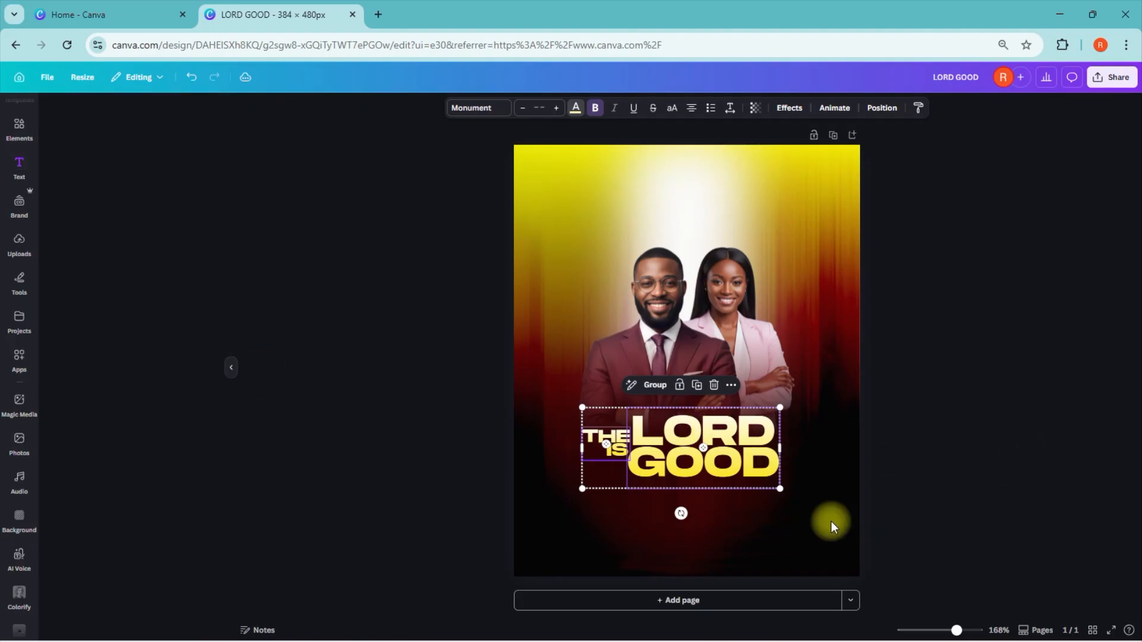
left_click(457, 445)
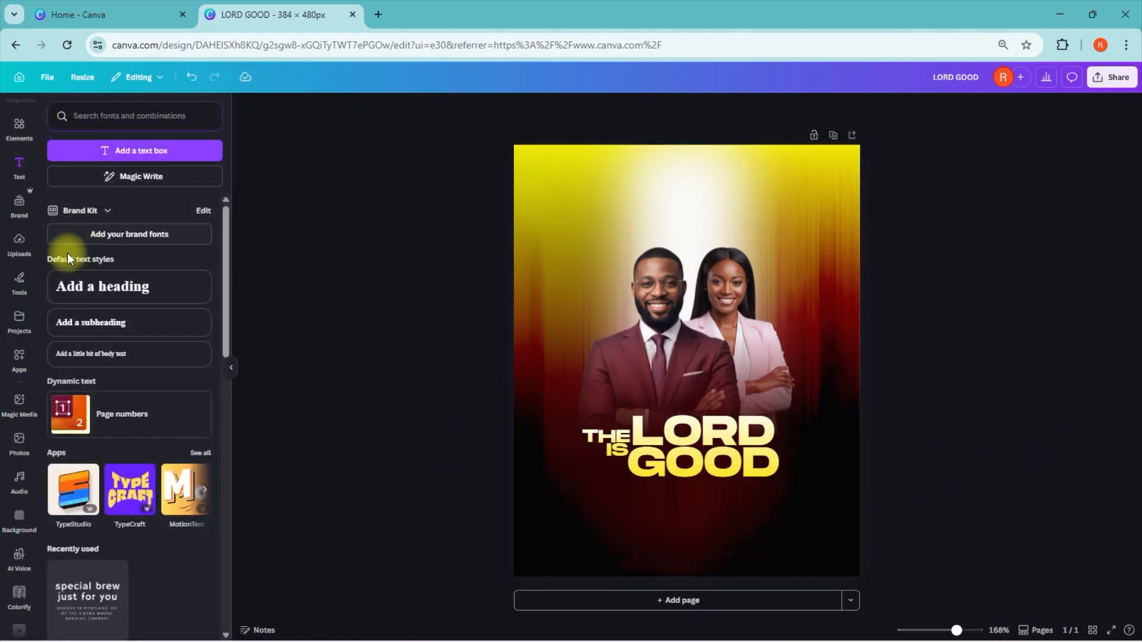
Step: Add a text box and format it in Monument Regular at font size 15
left_click(133, 152)
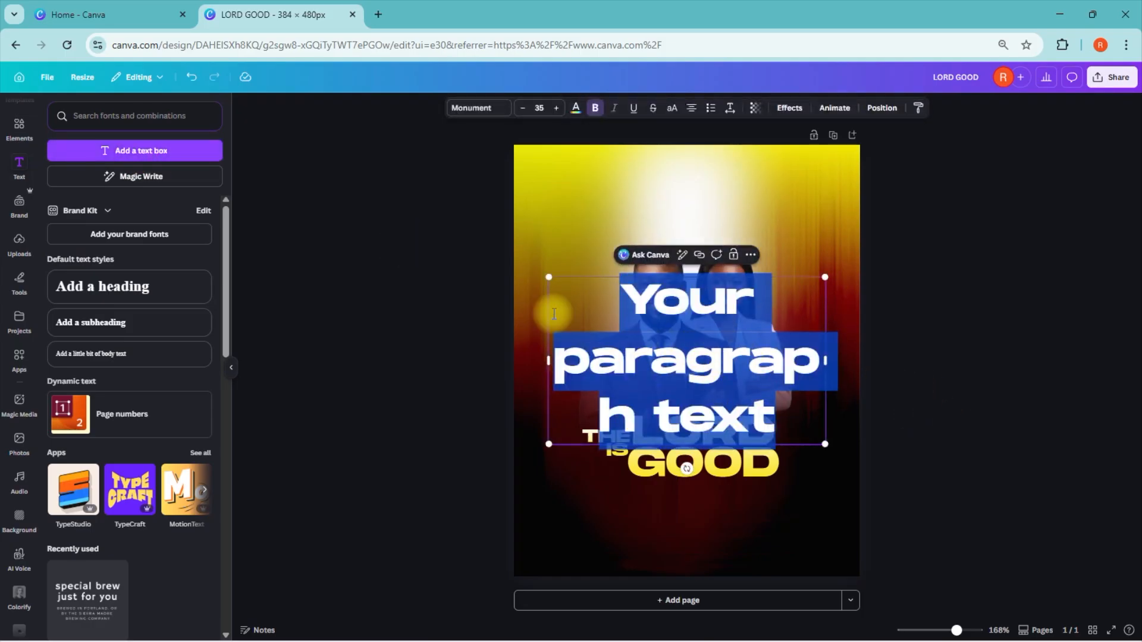
left_click(522, 109)
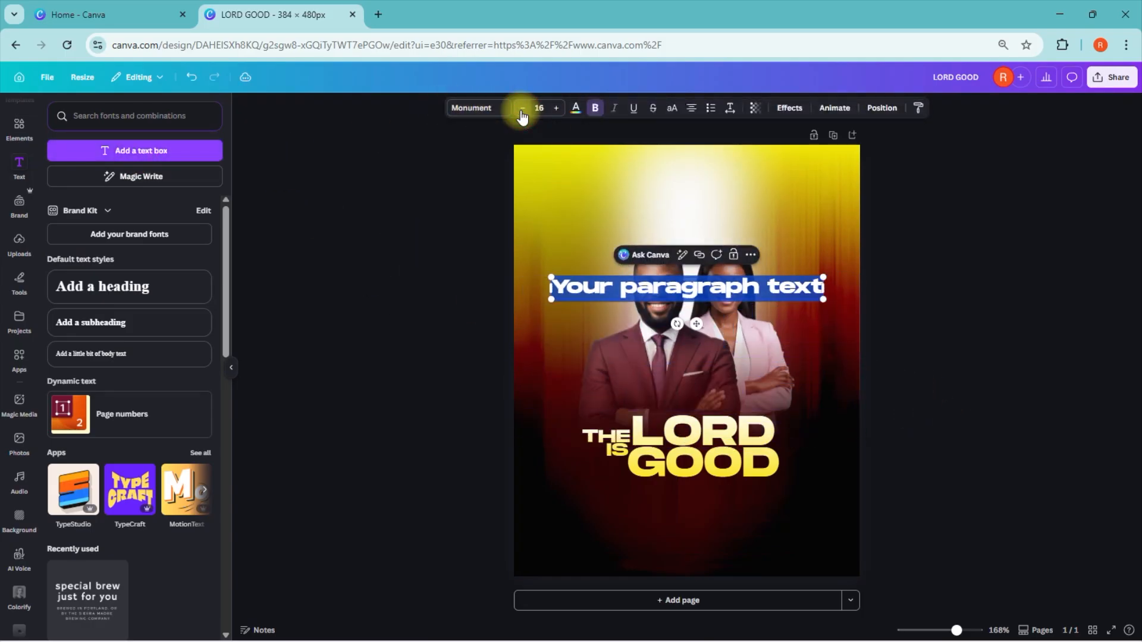
left_click(491, 109)
left_click(55, 210)
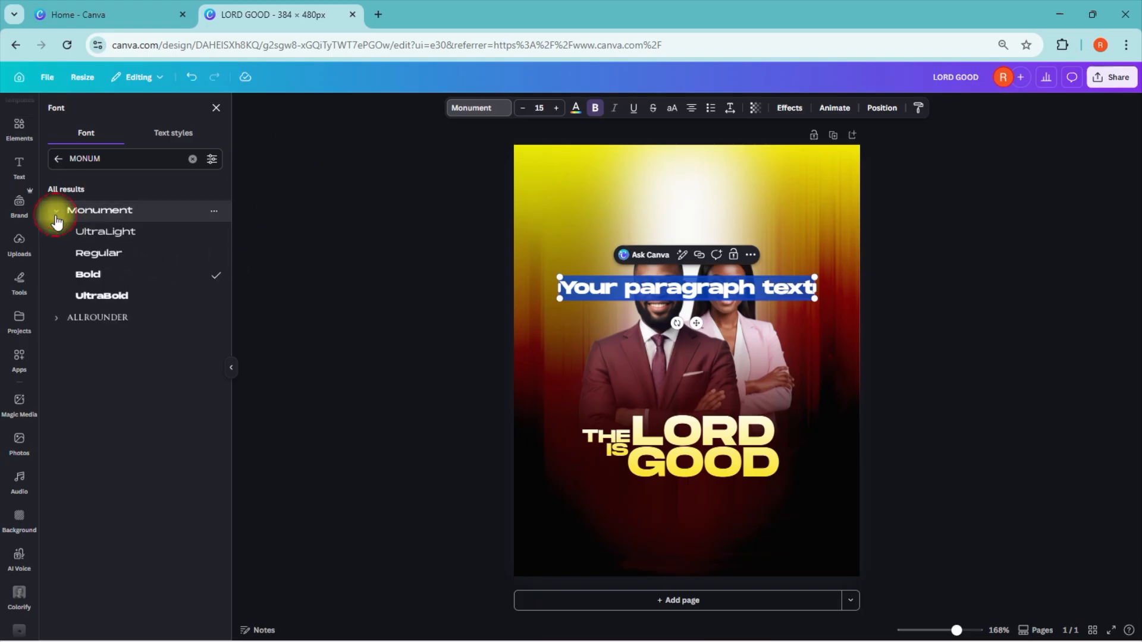
left_click(121, 251)
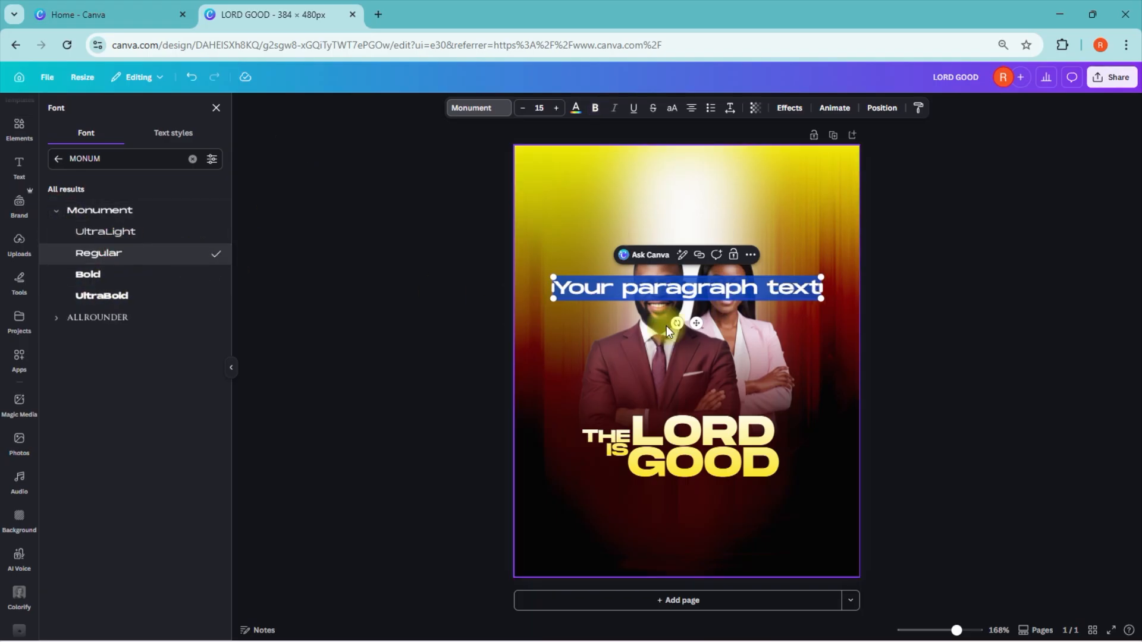
Step: Move the new text box below the title and replace its text with "26 NOVEMBER 2026"
left_click_drag(696, 322, 683, 519)
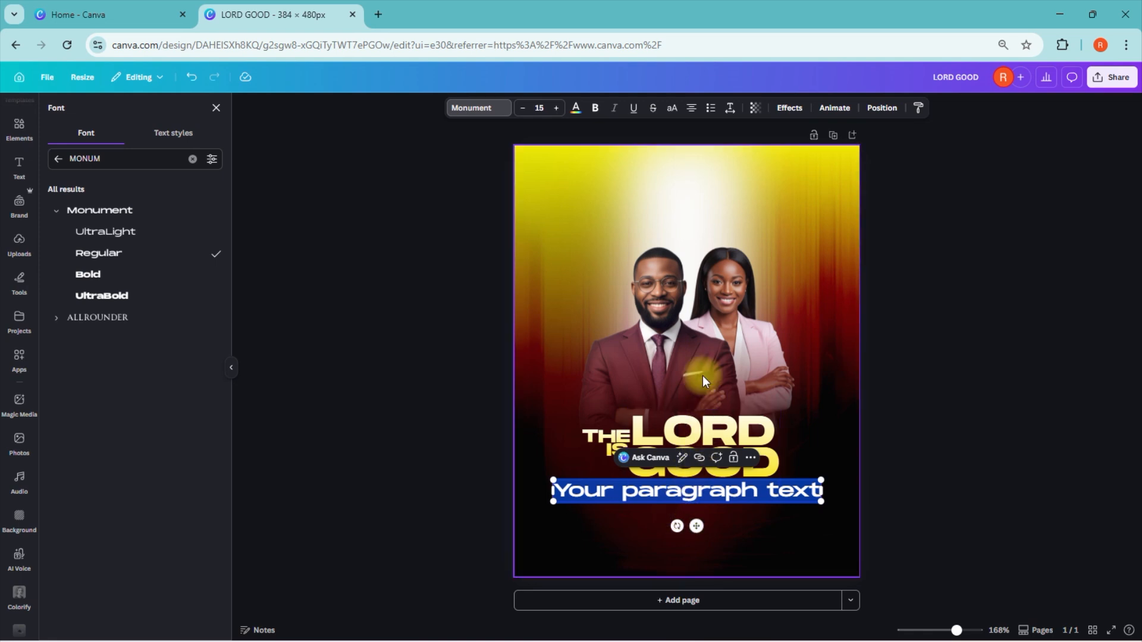
type("26 NOVEMBER 2026")
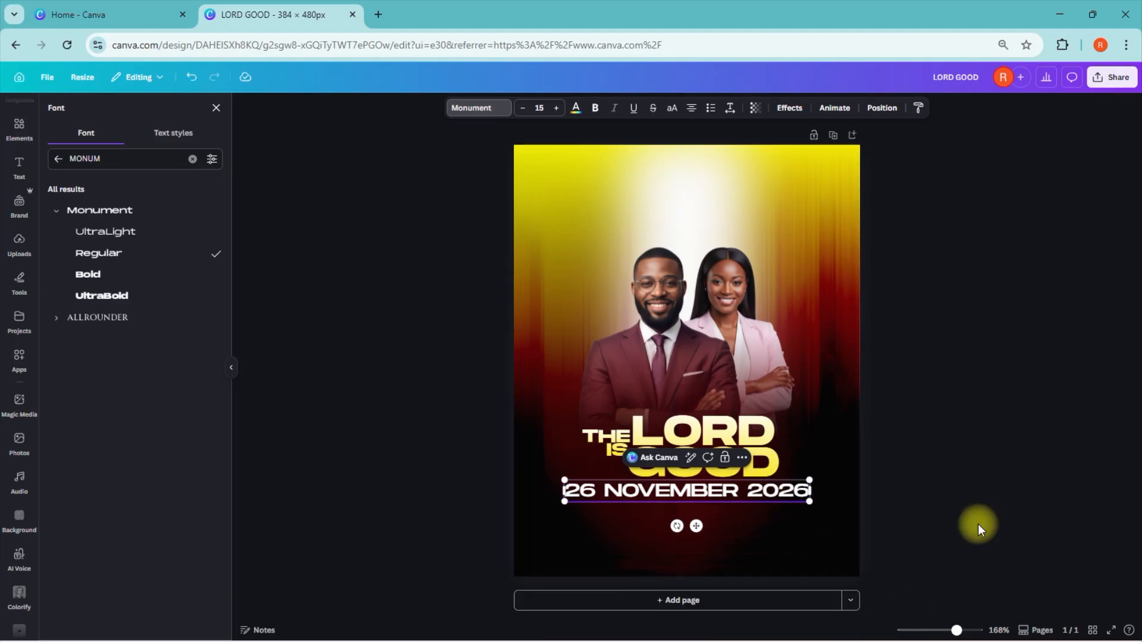
key("Escape")
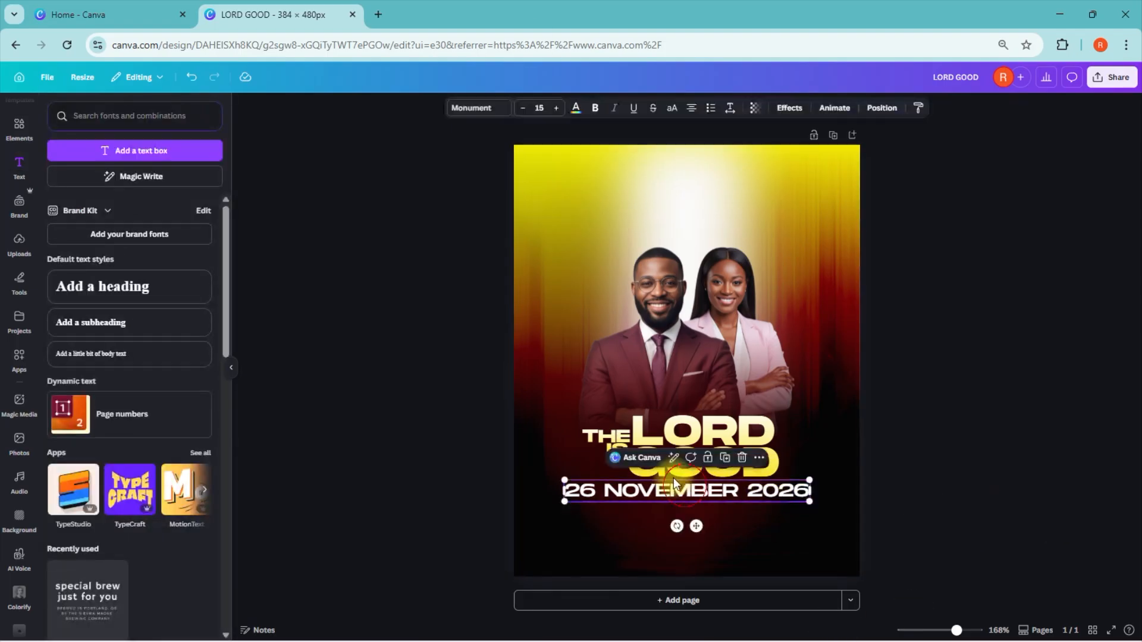
Step: Reduce the date text to font size 12 and position it centred just beneath "LORD GOOD"
left_click(521, 108)
left_click(520, 108)
left_click(519, 107)
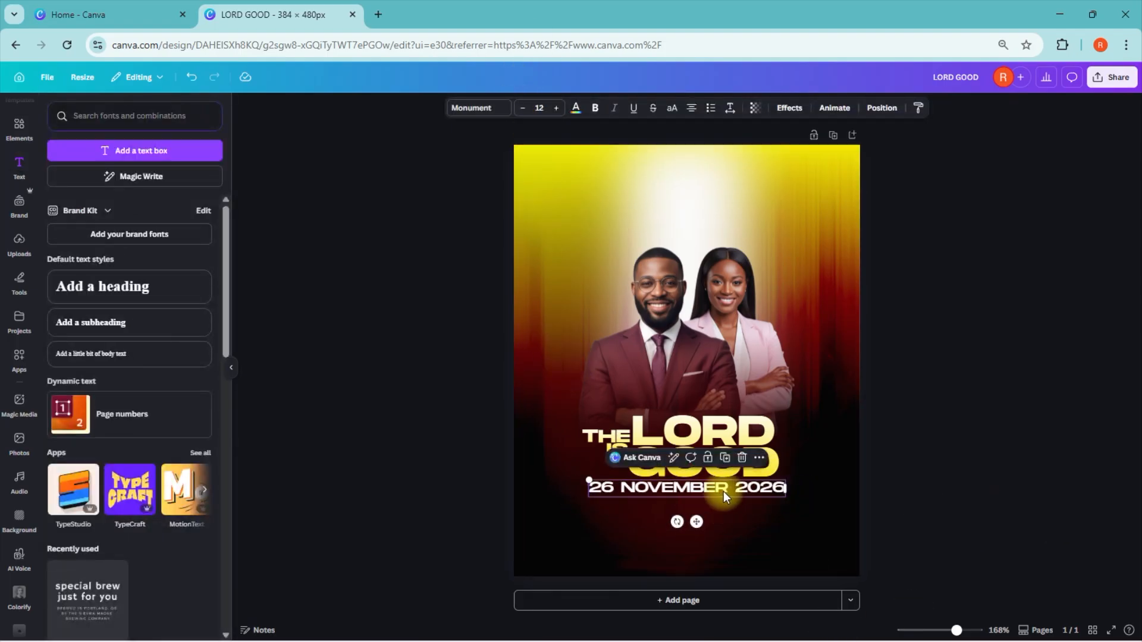
left_click_drag(724, 495, 711, 486)
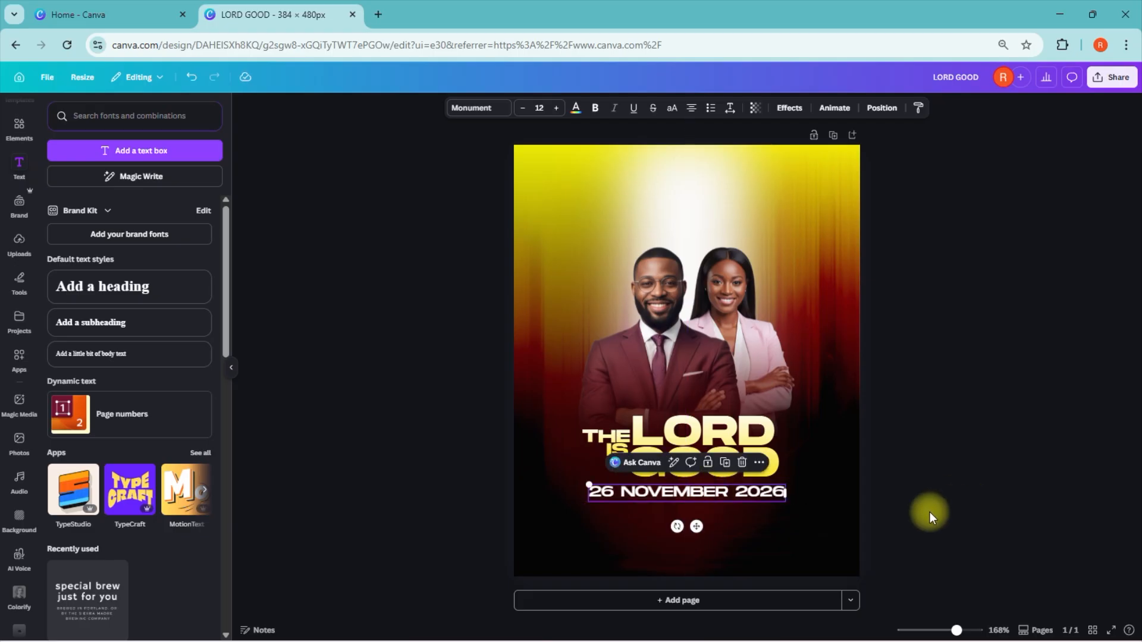
Step: Nudge the date text up so it sits closer beneath "LORD GOOD"
key("Up")
key("Up")
key("Up")
key("Up")
key("Up")
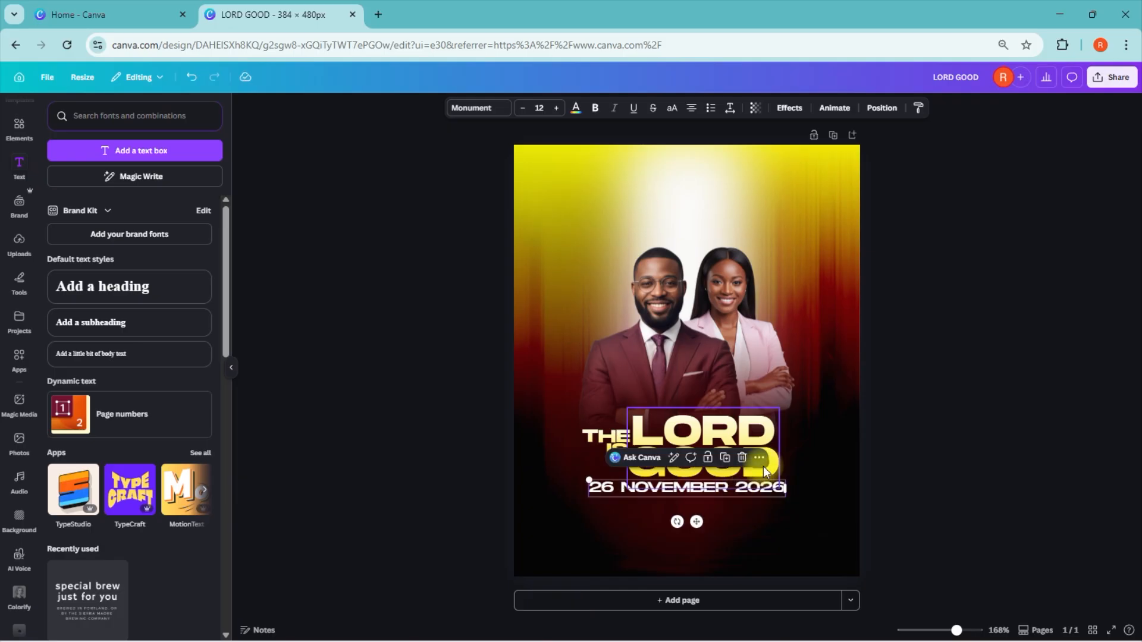
left_click(926, 442)
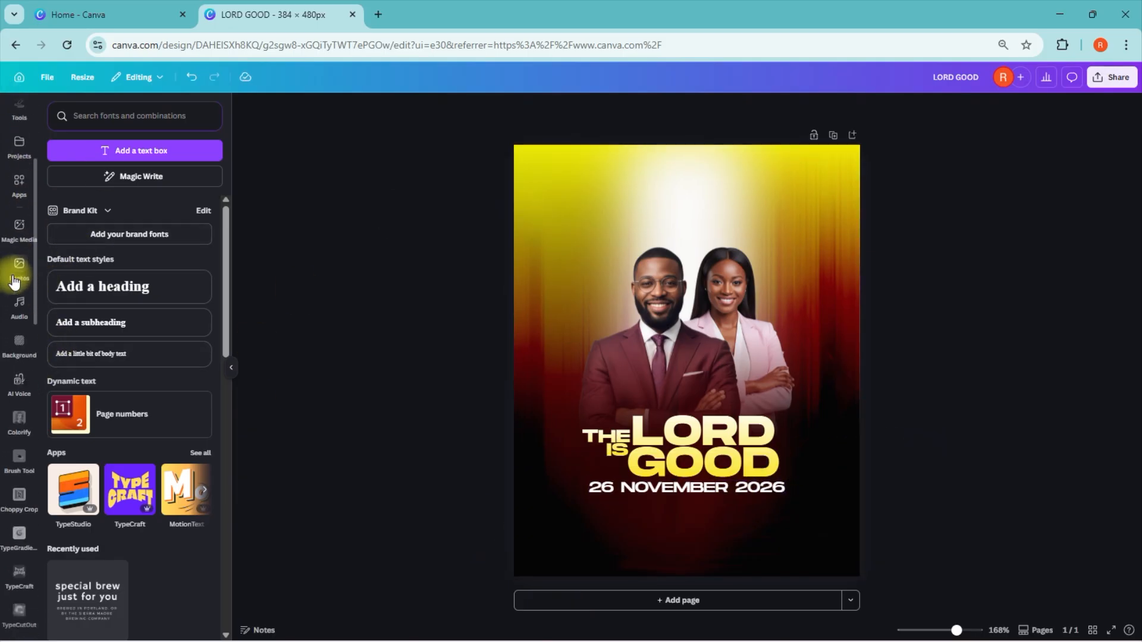
Step: Draw a rectangular bar about 218 × 27 px beneath the date and overlay a shortened duplicate on its right-hand end
left_click(15, 277)
left_click(49, 334)
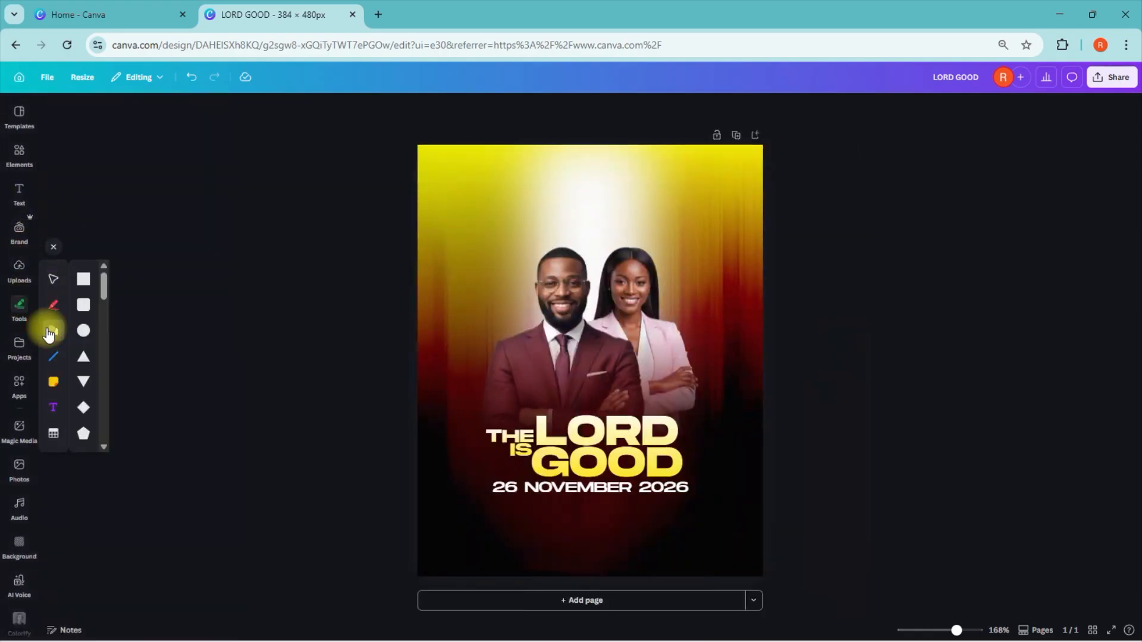
left_click(83, 277)
left_click_drag(577, 356, 688, 535)
left_click_drag(472, 546, 492, 543)
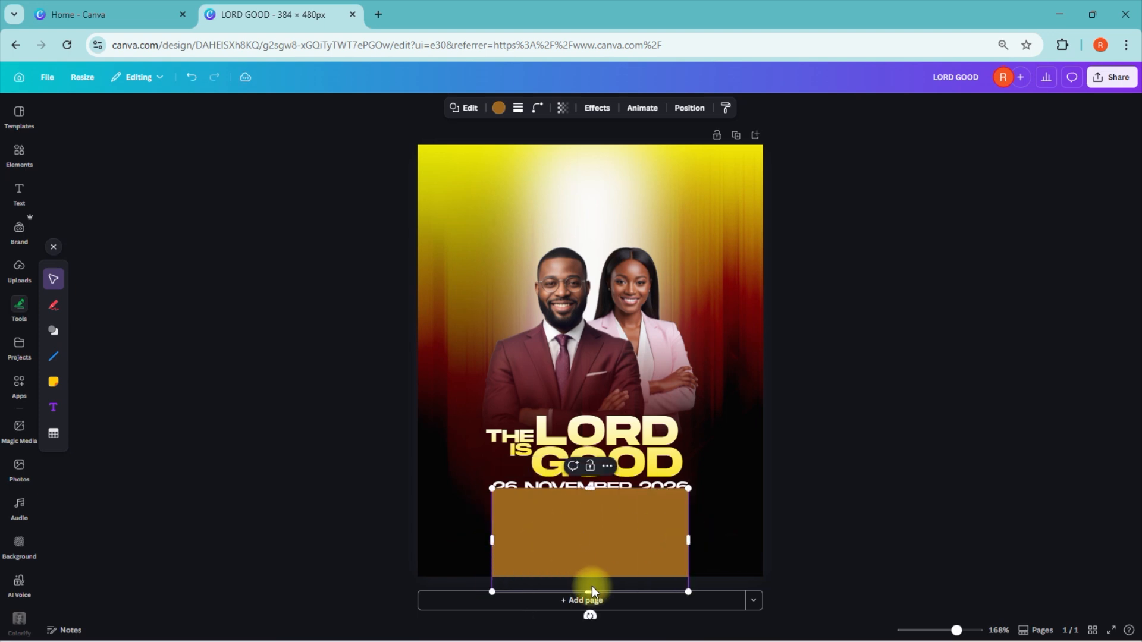
left_click_drag(588, 592, 594, 522)
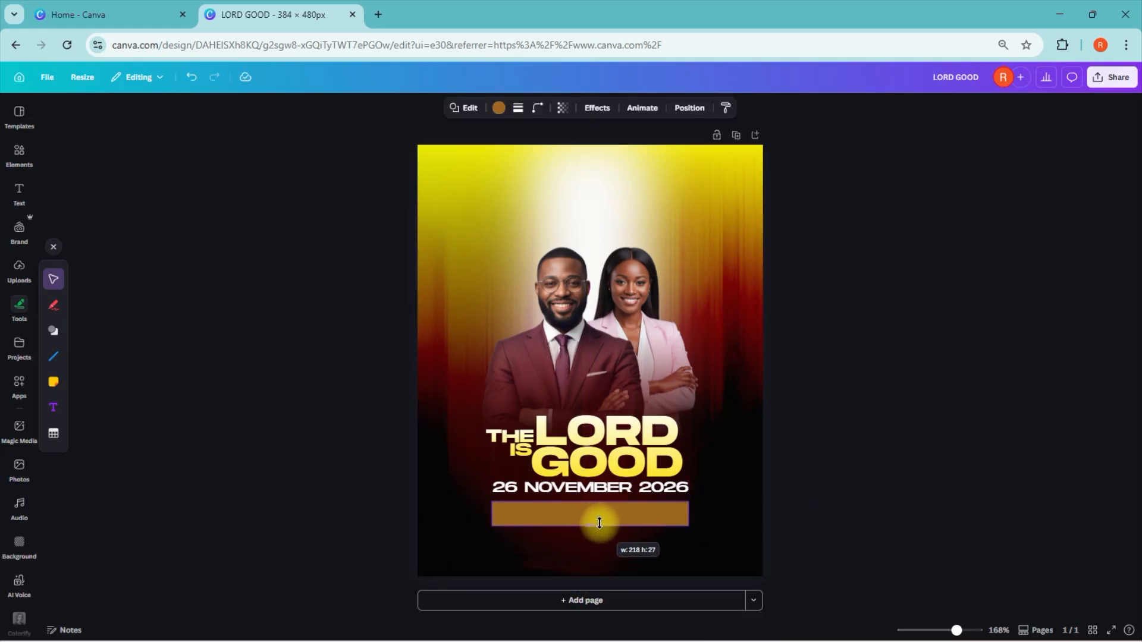
left_click(590, 481)
left_click_drag(598, 534, 613, 510)
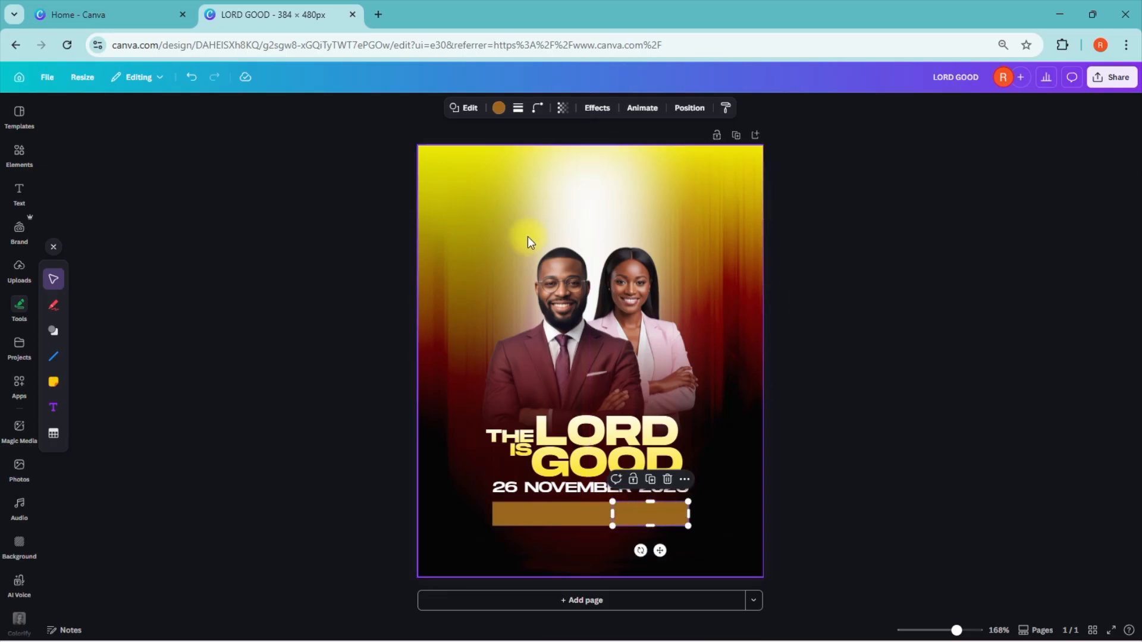
Step: Fill the short right-hand bar with orange #FFB000
left_click(499, 107)
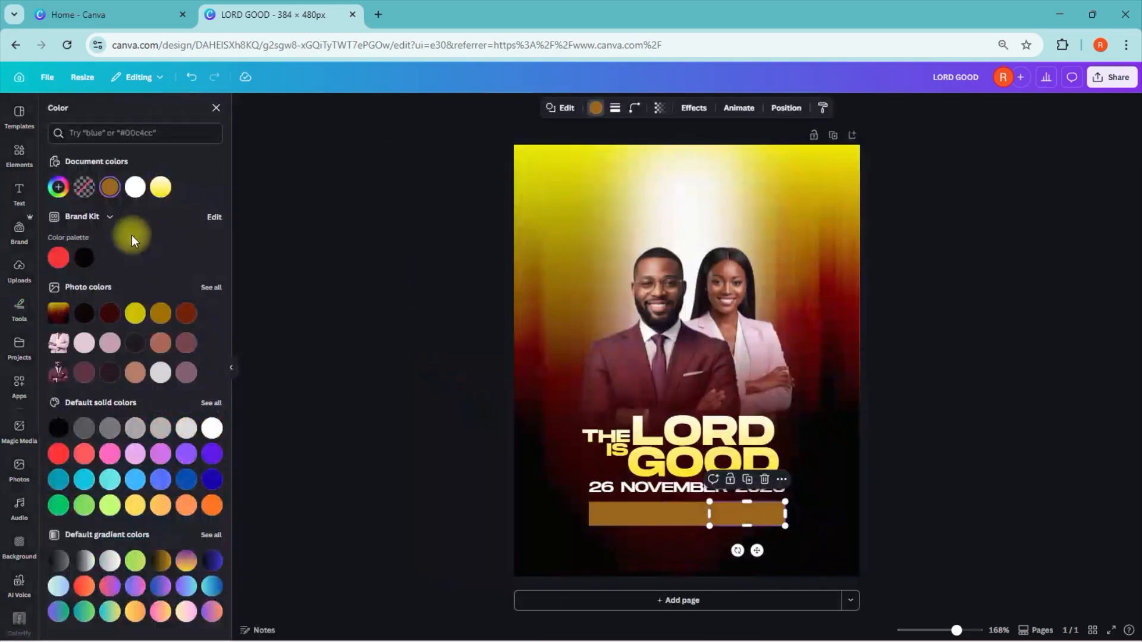
left_click(131, 315)
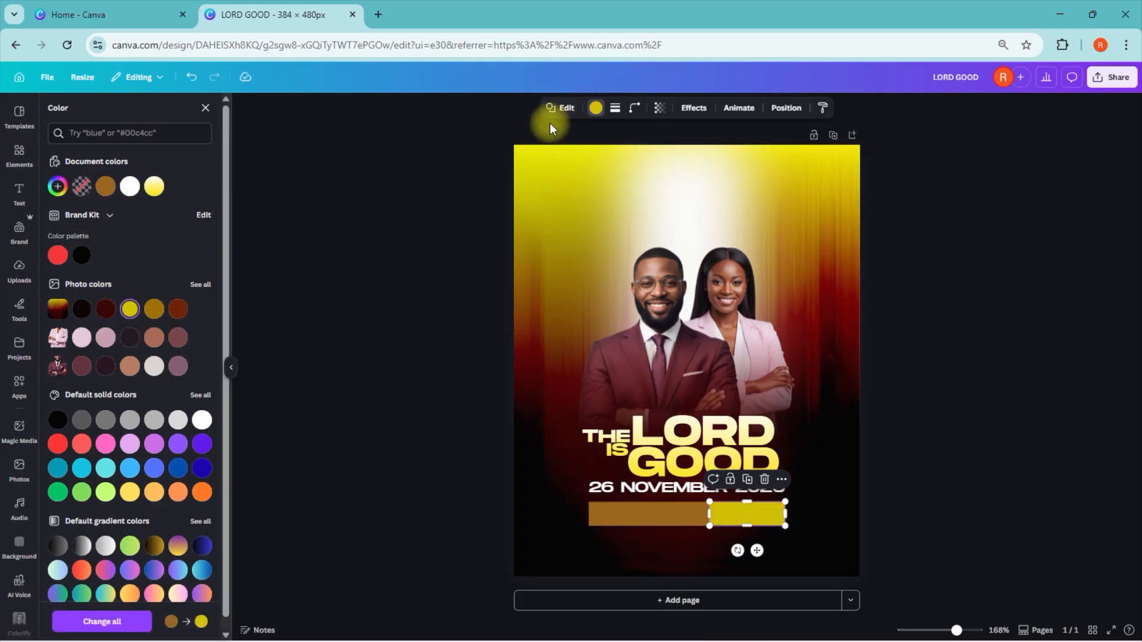
left_click(132, 309)
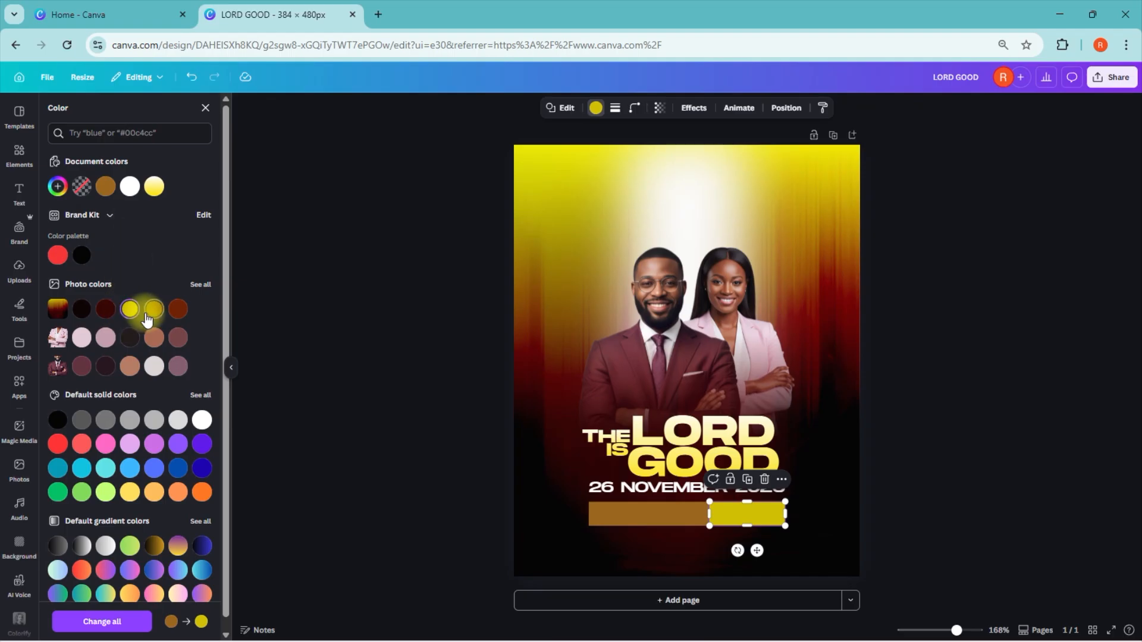
left_click(57, 186)
left_click(75, 305)
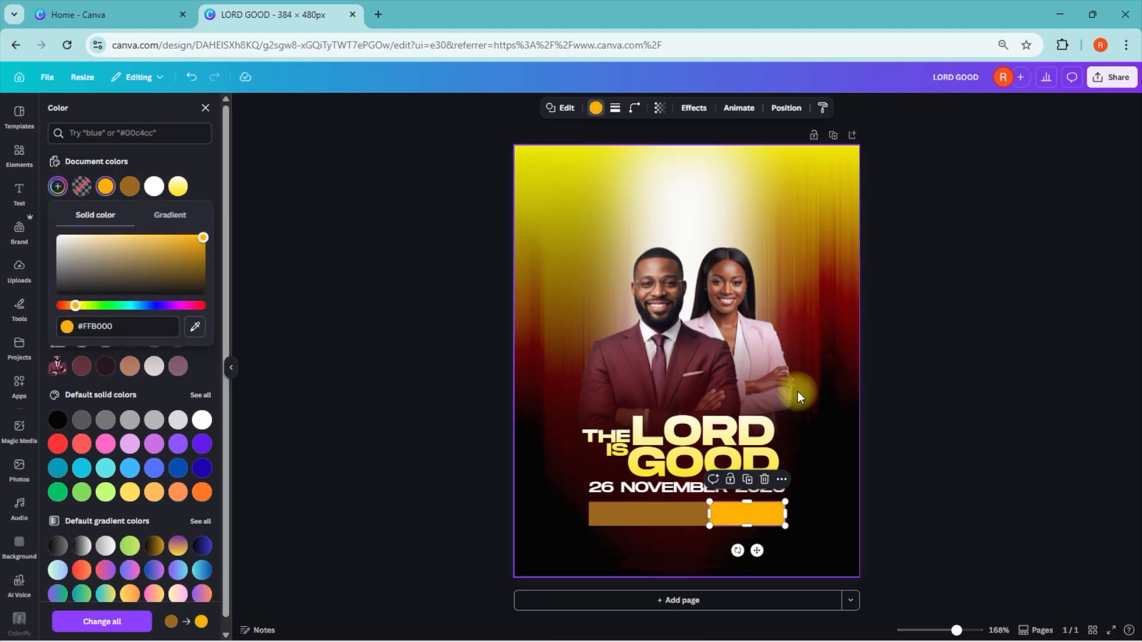
left_click(678, 374)
Step: Fill the long bar behind the orange one with the pale pink photo colour
left_click(588, 515)
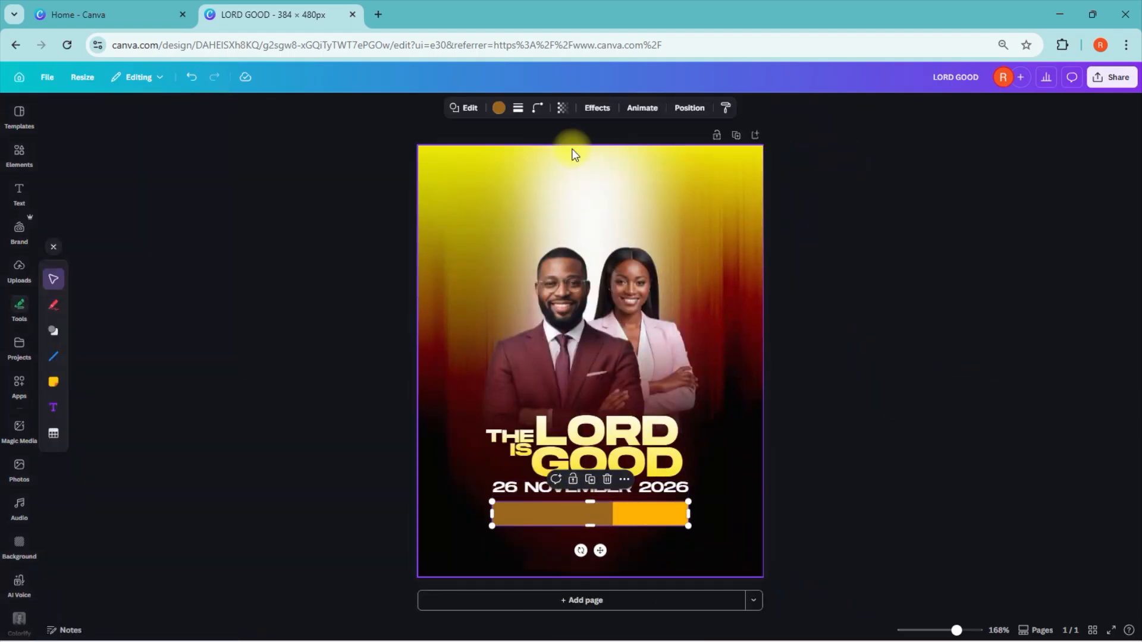
left_click(499, 110)
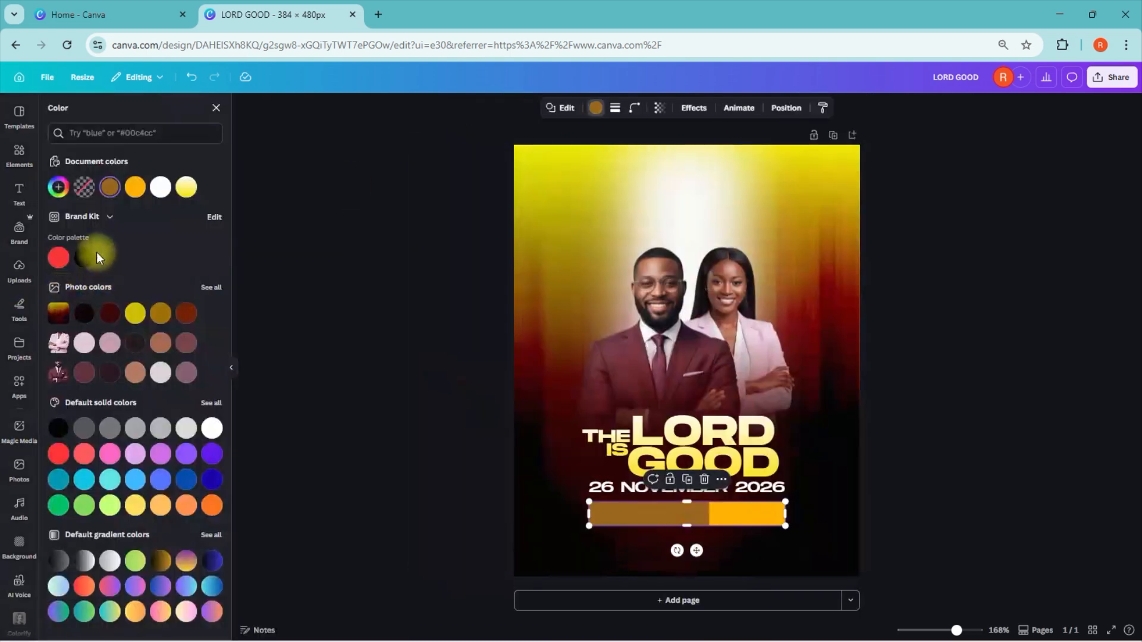
left_click(83, 343)
left_click(432, 396)
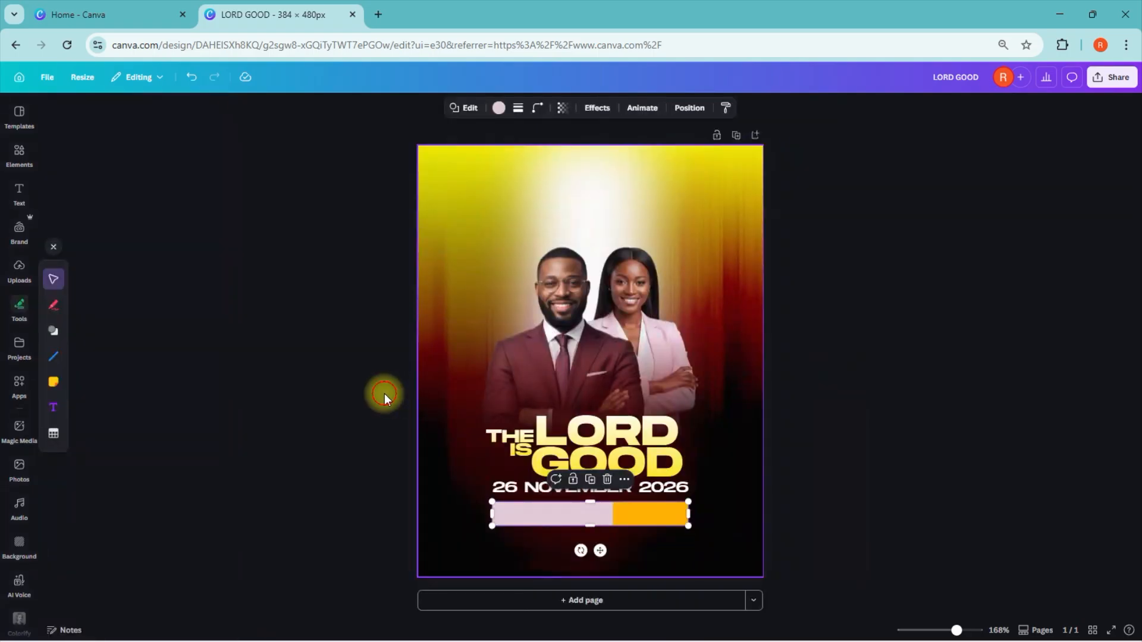
Step: Duplicate the "26 NOVEMBER 2026" text, move the copy lower, and colour it black
left_click(576, 490)
left_click(576, 489)
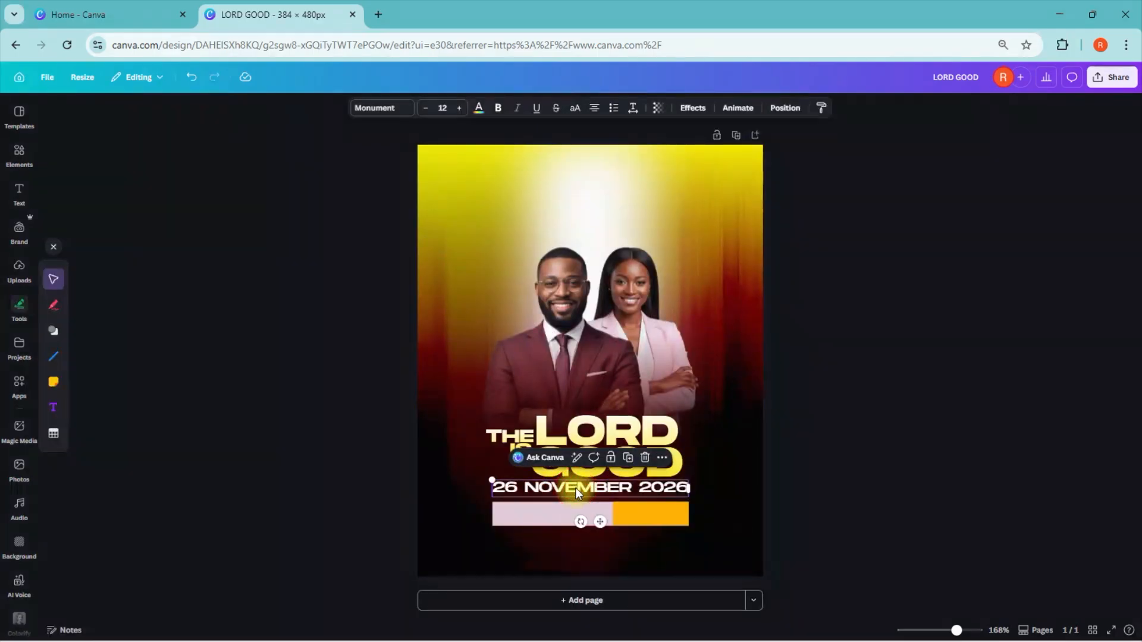
key("ctrl+d")
left_click_drag(614, 536, 641, 562)
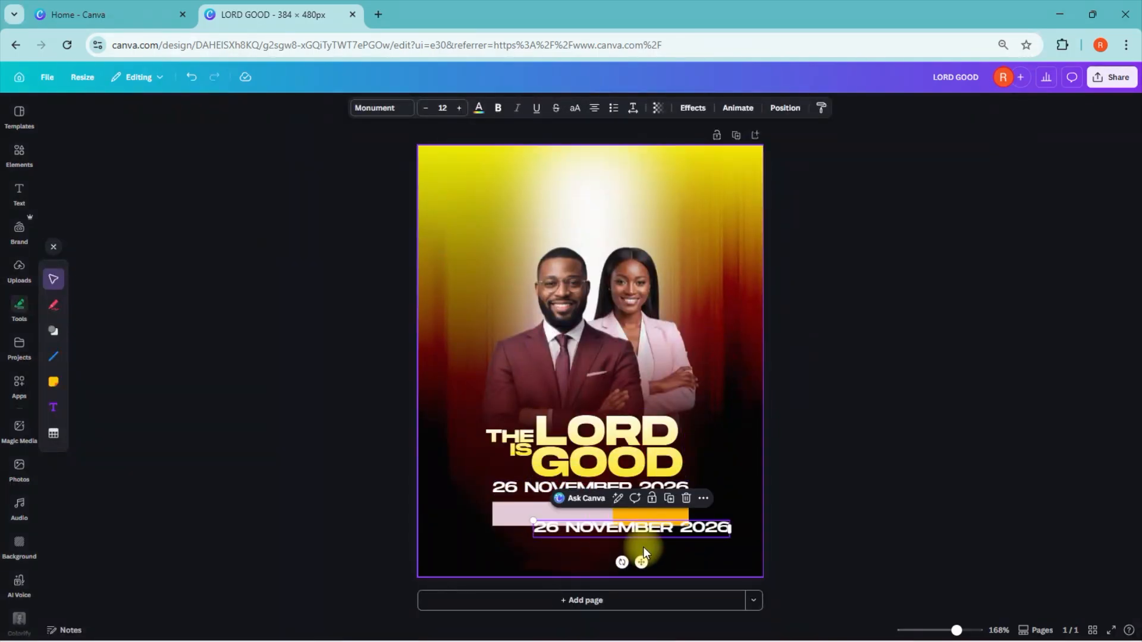
left_click(477, 109)
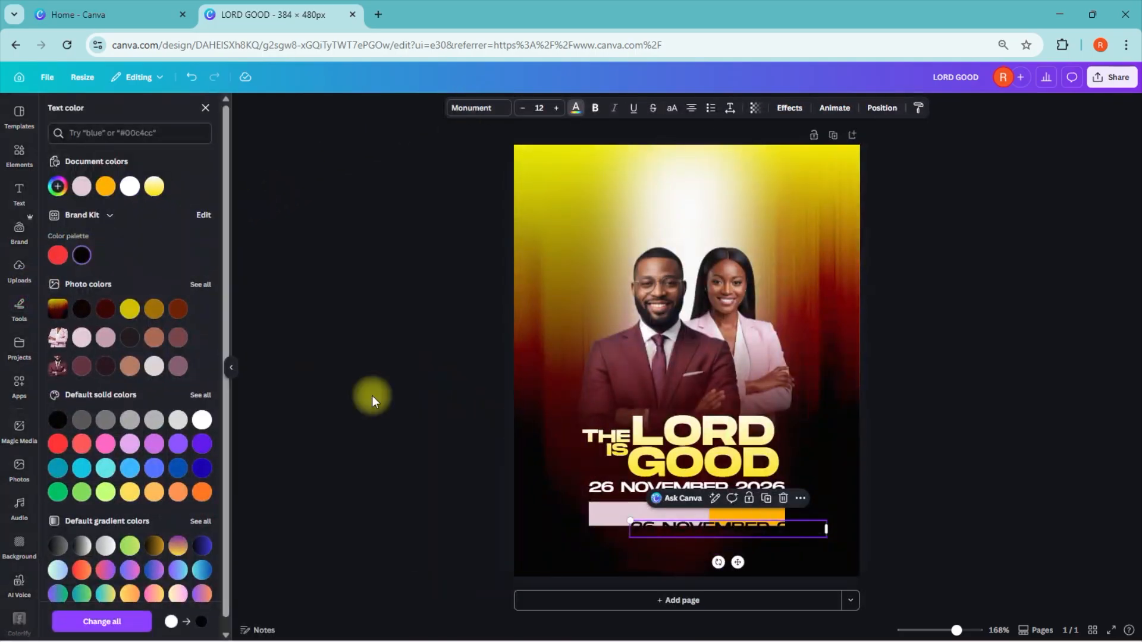
Step: Replace the copied date text with "7PM" and position it on the orange bar
left_click_drag(738, 562, 723, 545)
double_click(746, 507)
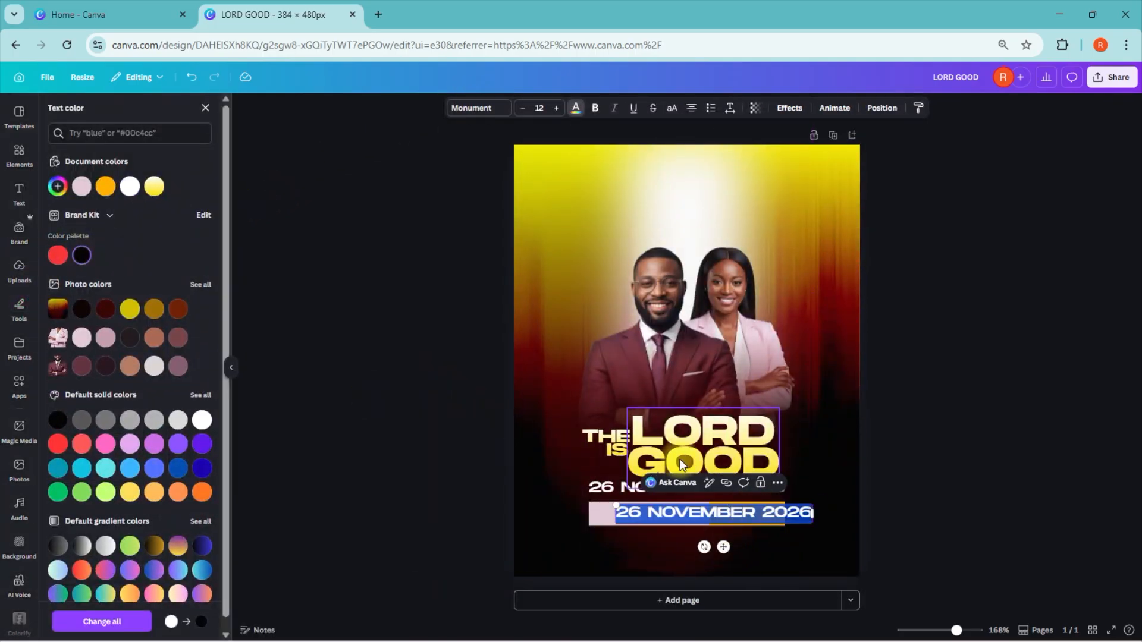
type("7PM")
left_click(651, 509)
left_click_drag(617, 512, 650, 510)
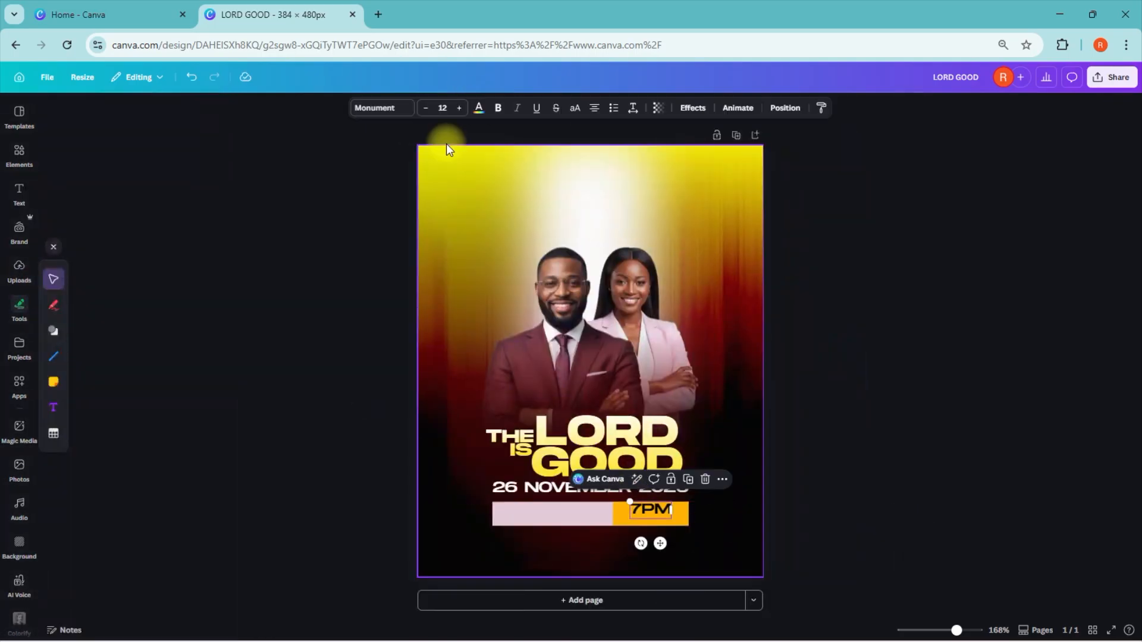
Step: Try the Monument UltraBold style on the "7PM" text
left_click(382, 108)
left_click(58, 211)
left_click(111, 297)
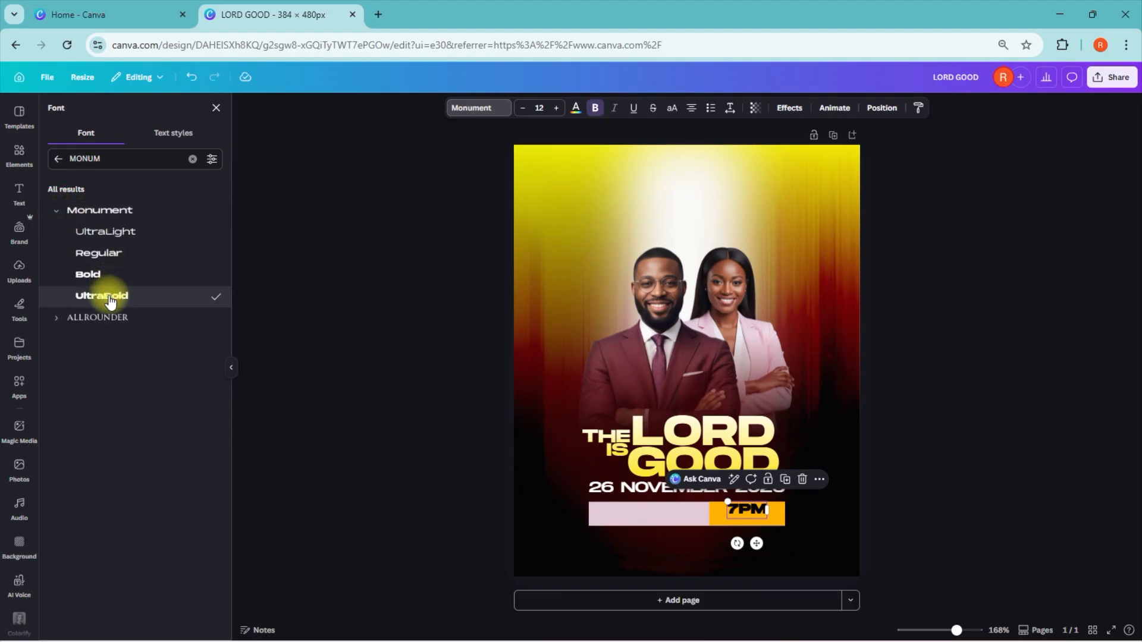
left_click(338, 313)
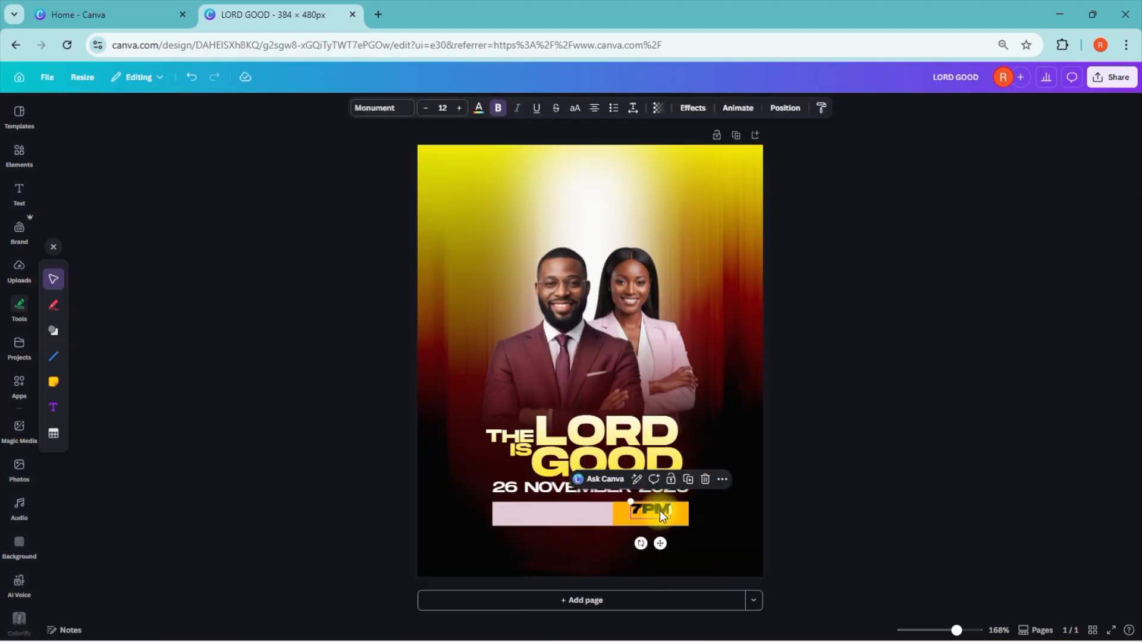
Step: Set the "7PM" text to Monument Bold
left_click(369, 108)
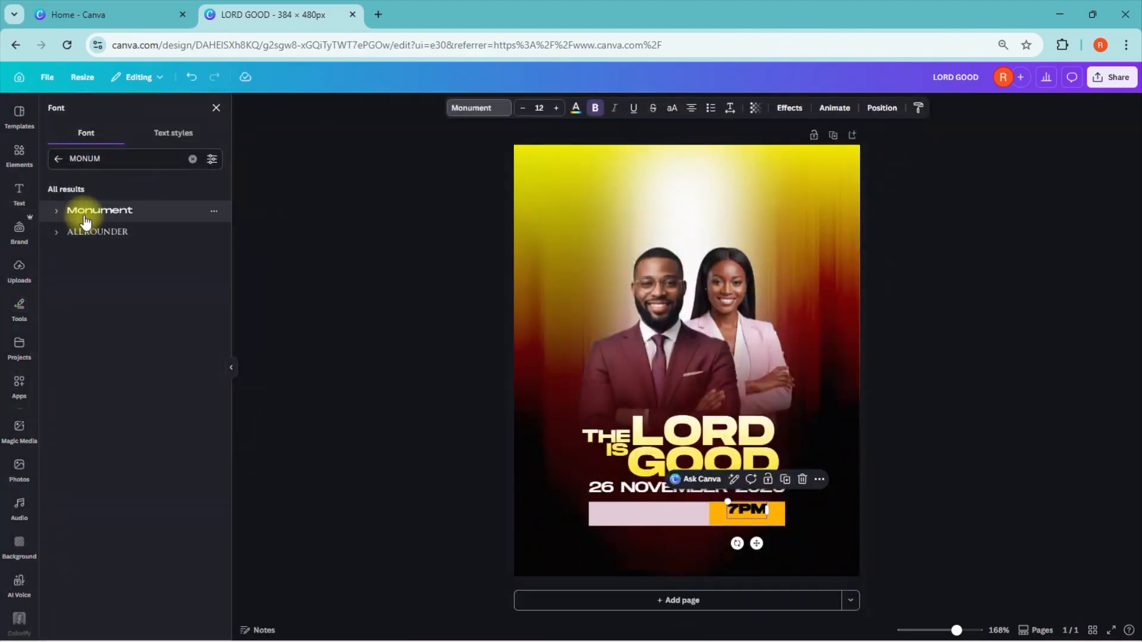
left_click(55, 211)
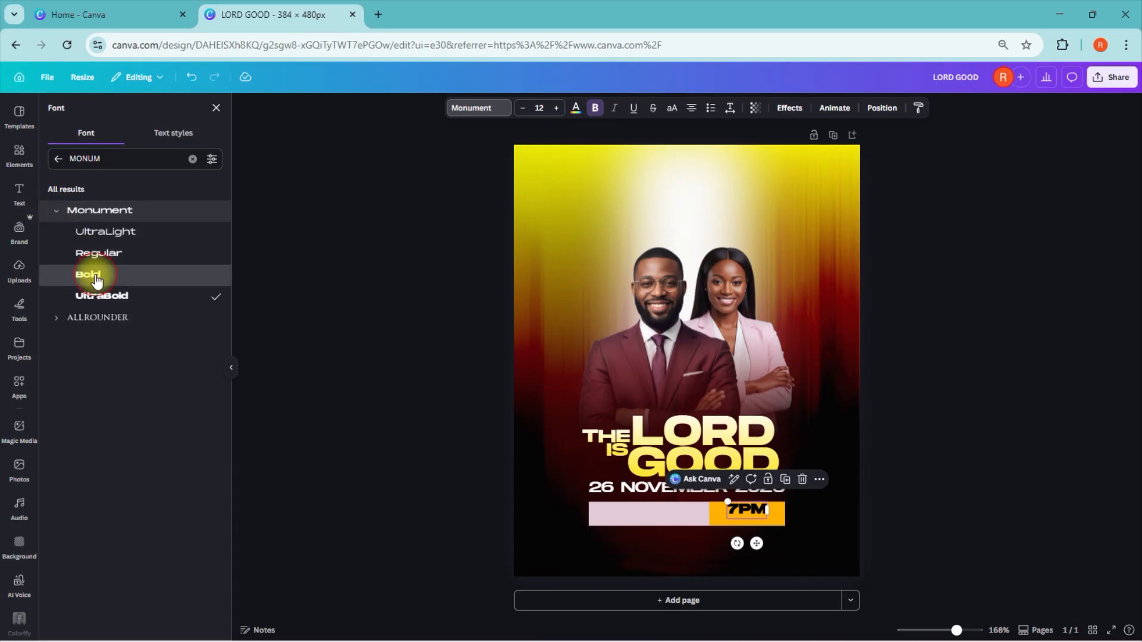
left_click(95, 278)
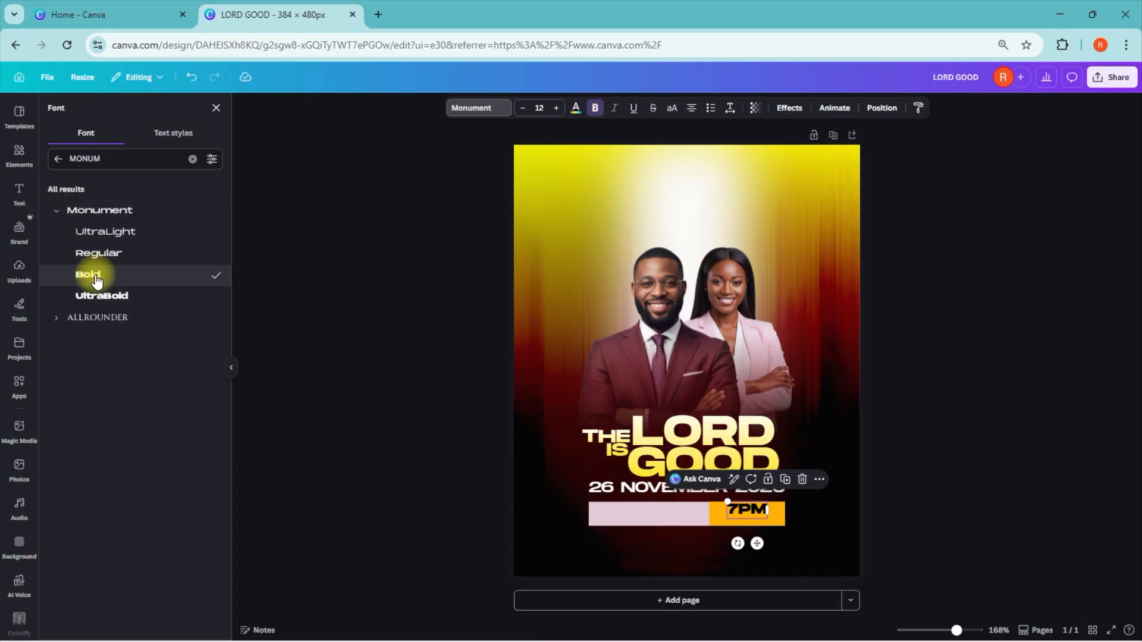
left_click(922, 405)
Step: Add a second line reading "PROMT" below "7PM" and enlarge the "7PM" line to font size 16
left_click(667, 516)
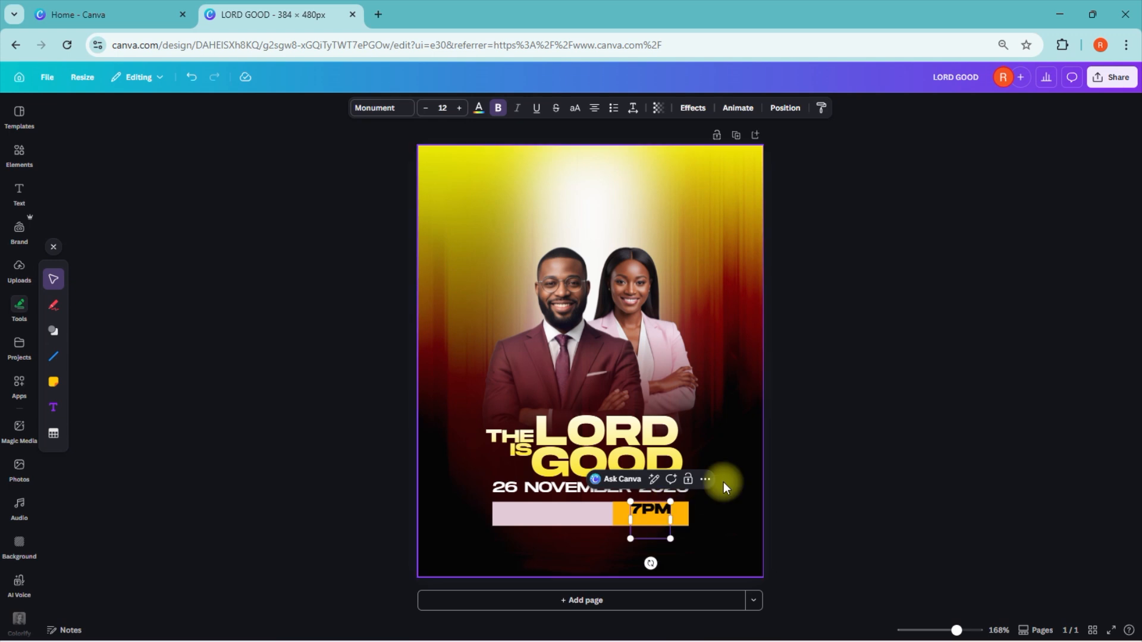
type("PROMP")
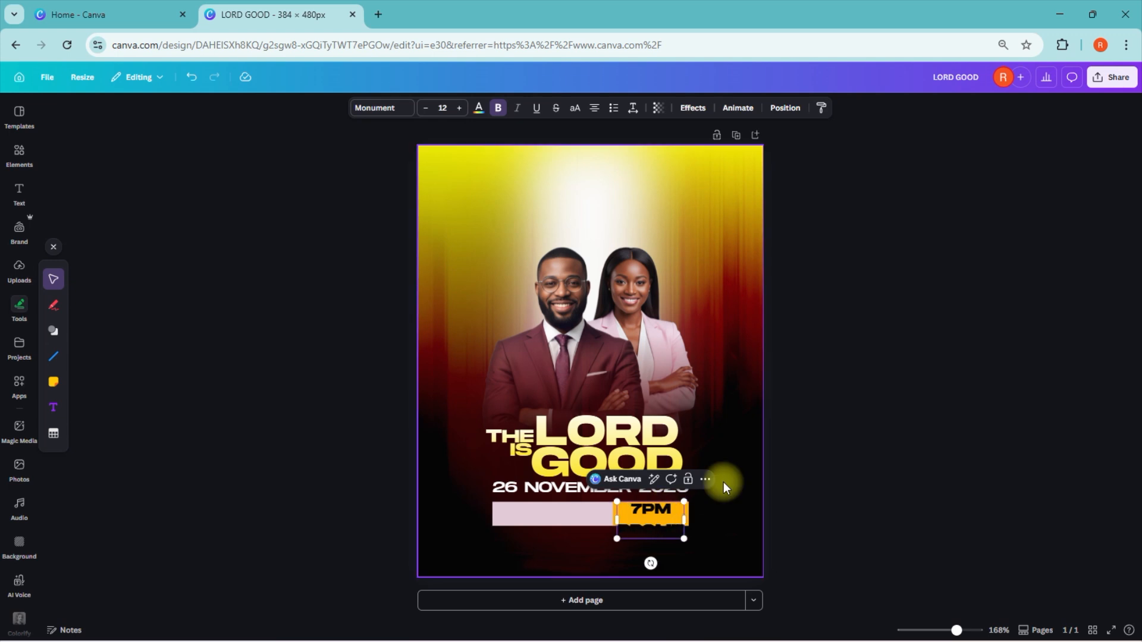
left_click_drag(698, 504, 530, 282)
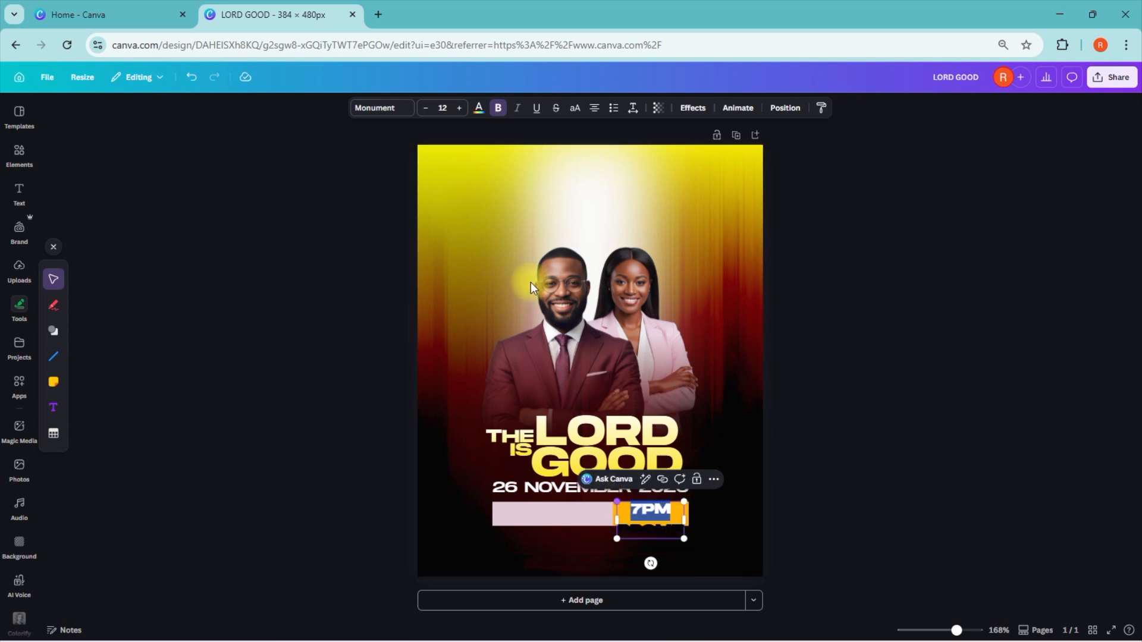
left_click(459, 107)
left_click(459, 108)
left_click(459, 108)
left_click(459, 108)
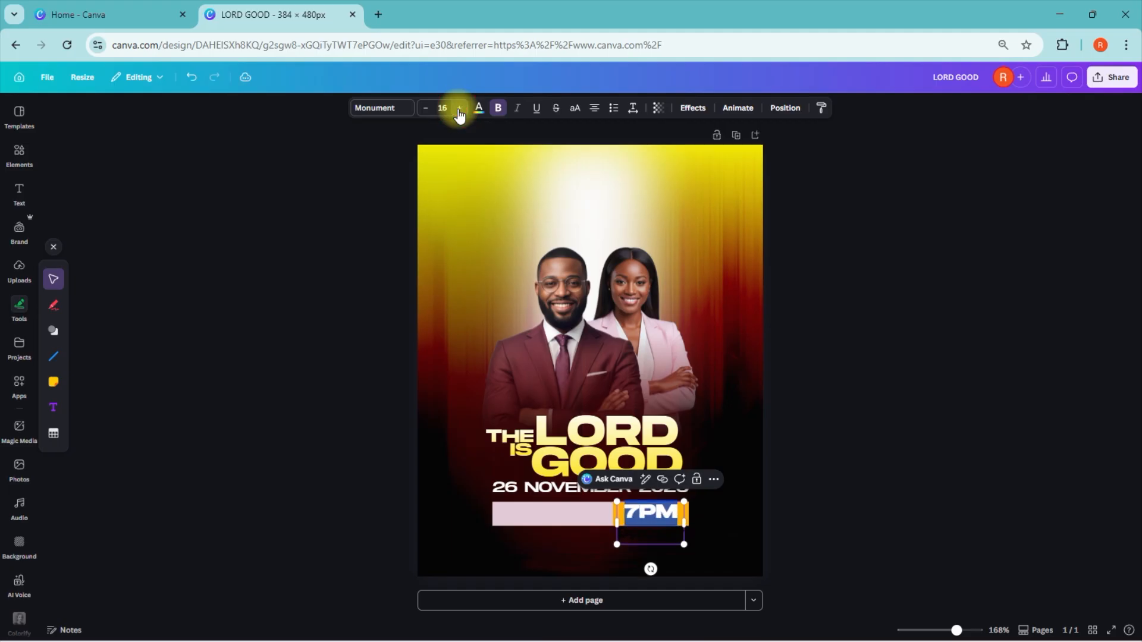
left_click(922, 504)
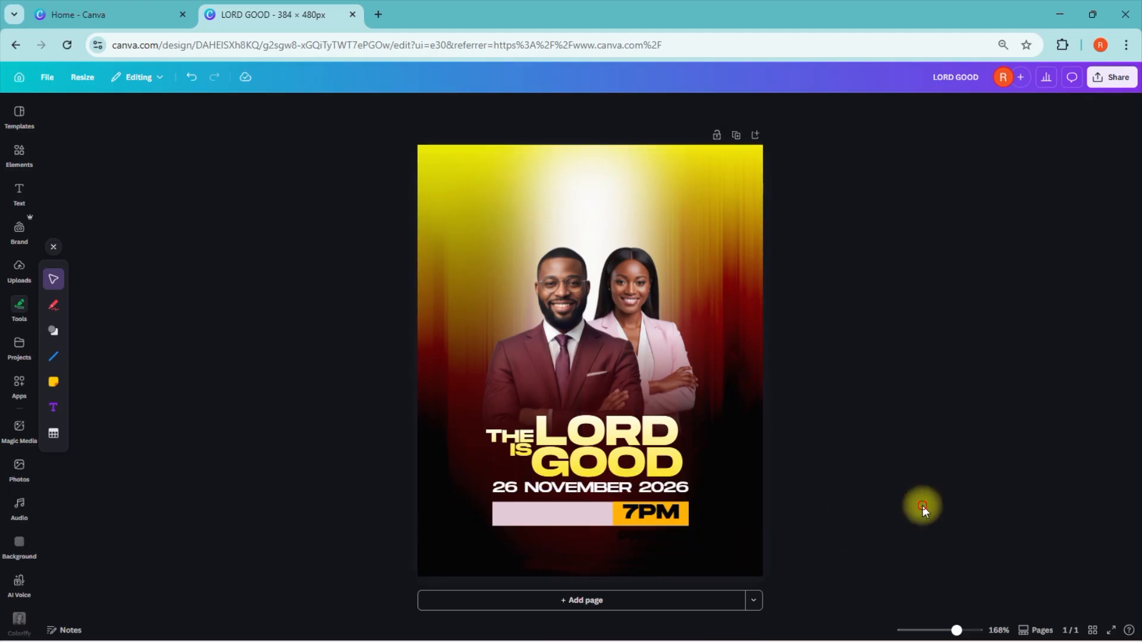
Step: Reduce the "PROMT" line to font size 8 and set it in Monument UltraLight
left_click(646, 530)
left_click_drag(618, 534, 685, 535)
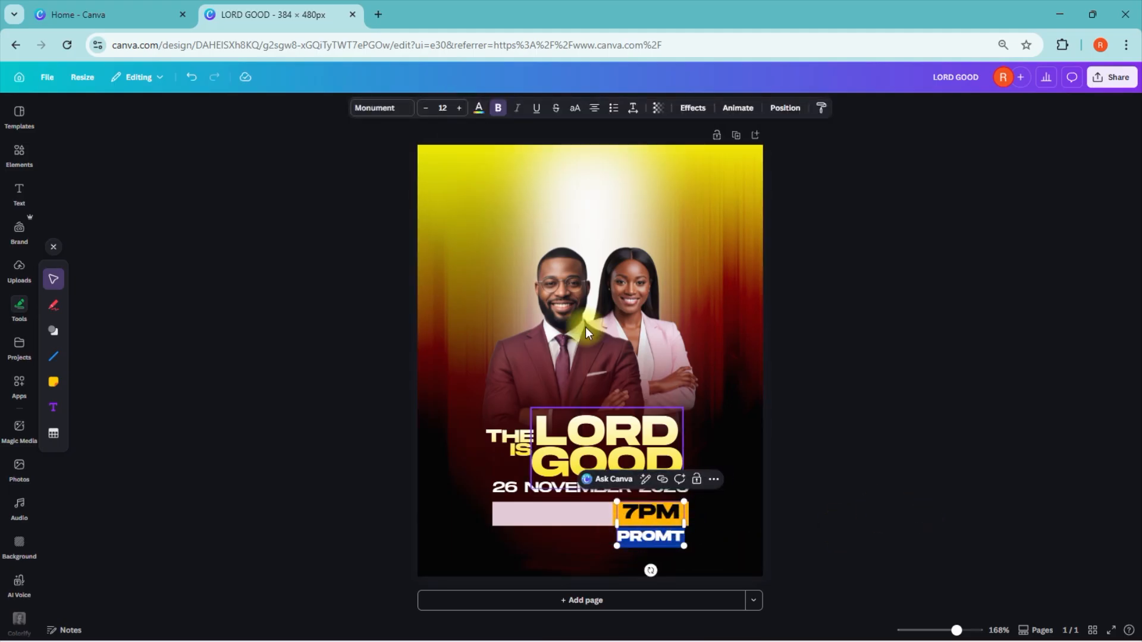
left_click(426, 108)
left_click(426, 107)
left_click(425, 107)
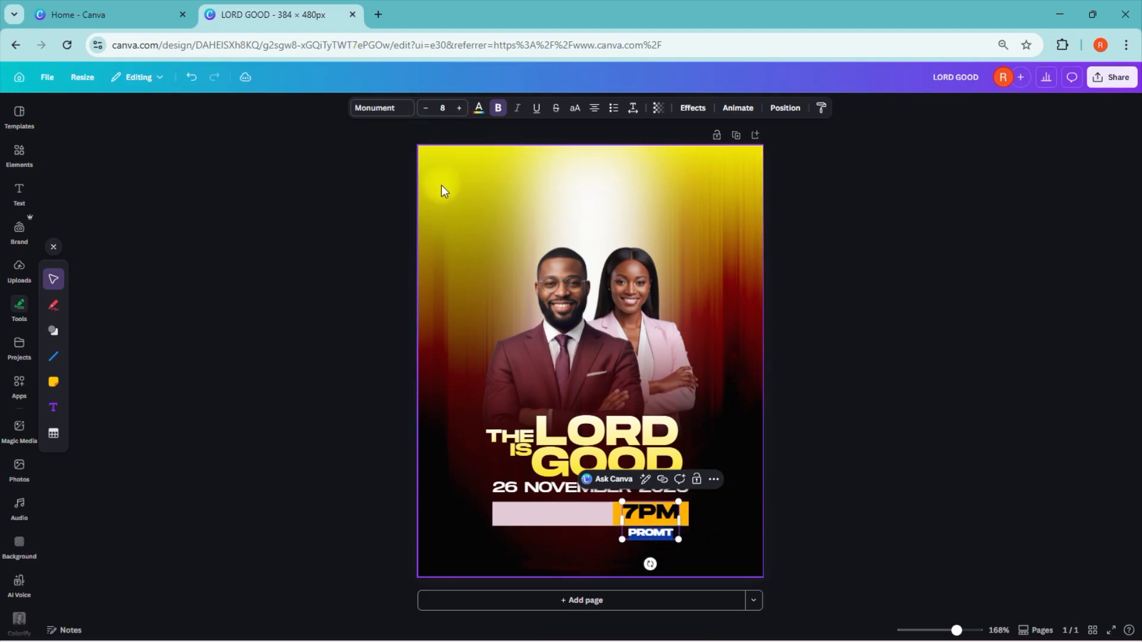
left_click(396, 113)
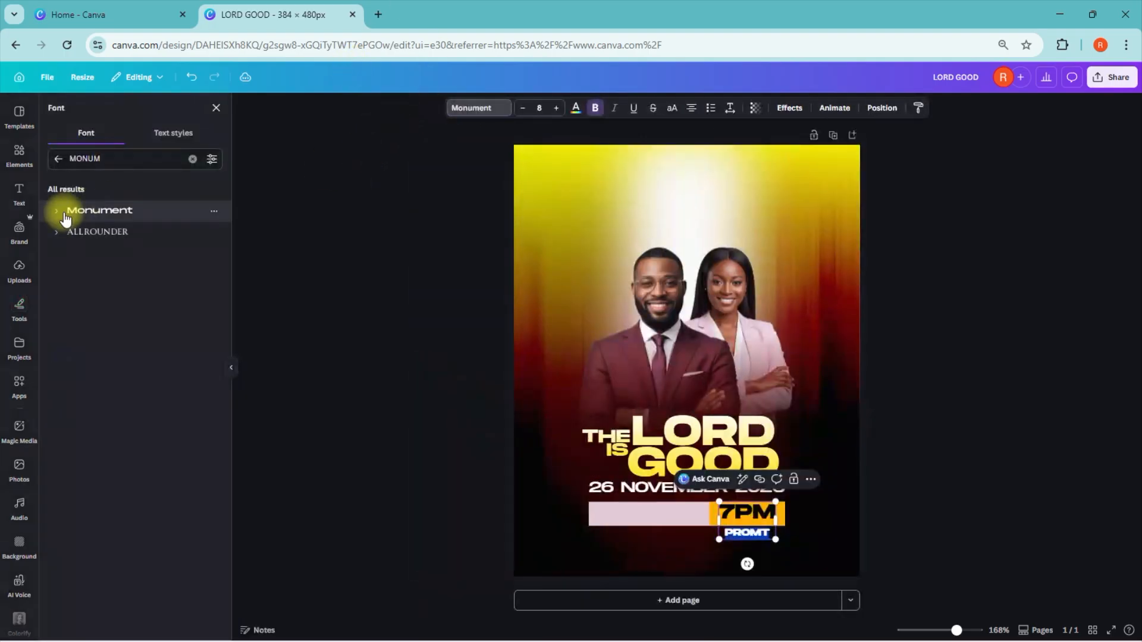
left_click(57, 213)
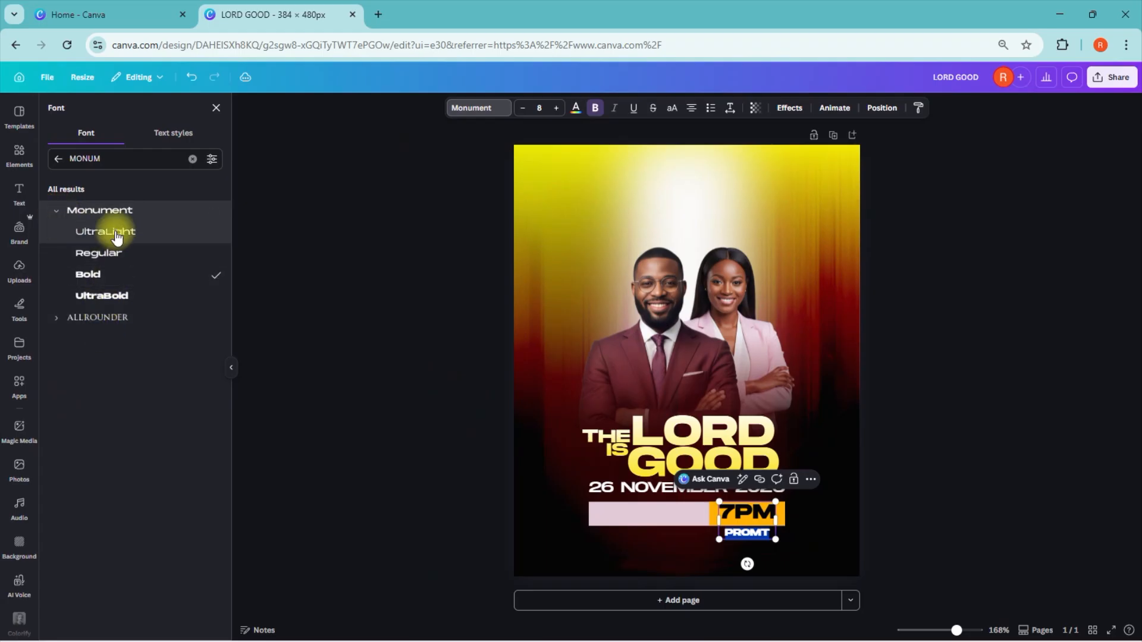
left_click(115, 235)
left_click(970, 441)
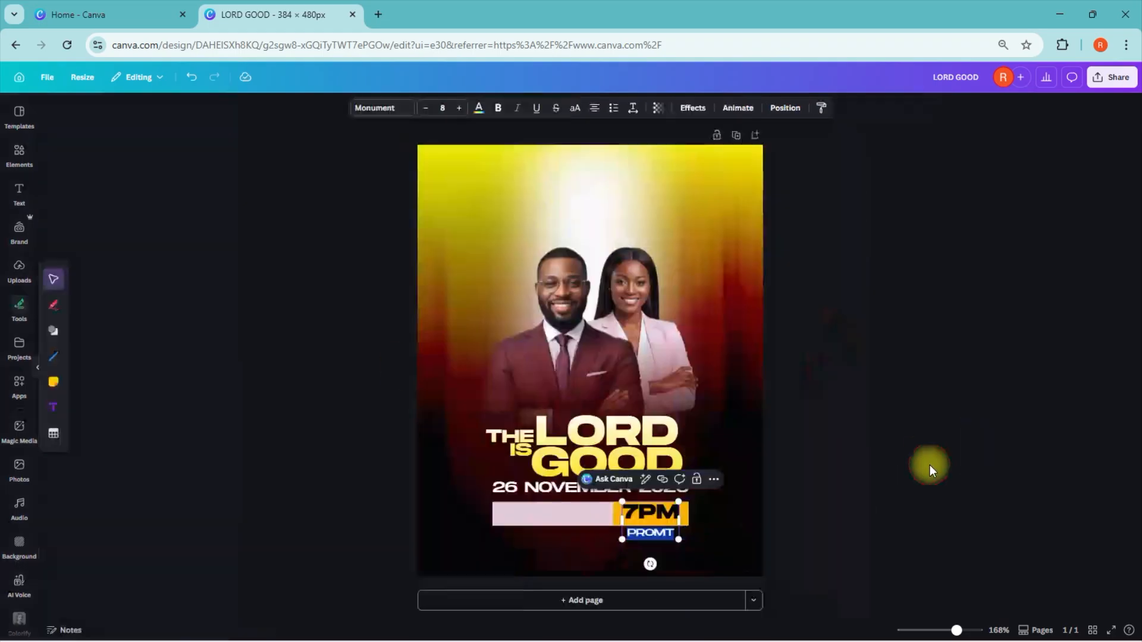
Step: Tighten the line spacing of the "7PM PROMT" text to about 0.7 so both lines fit within the orange block
key("BackSpace")
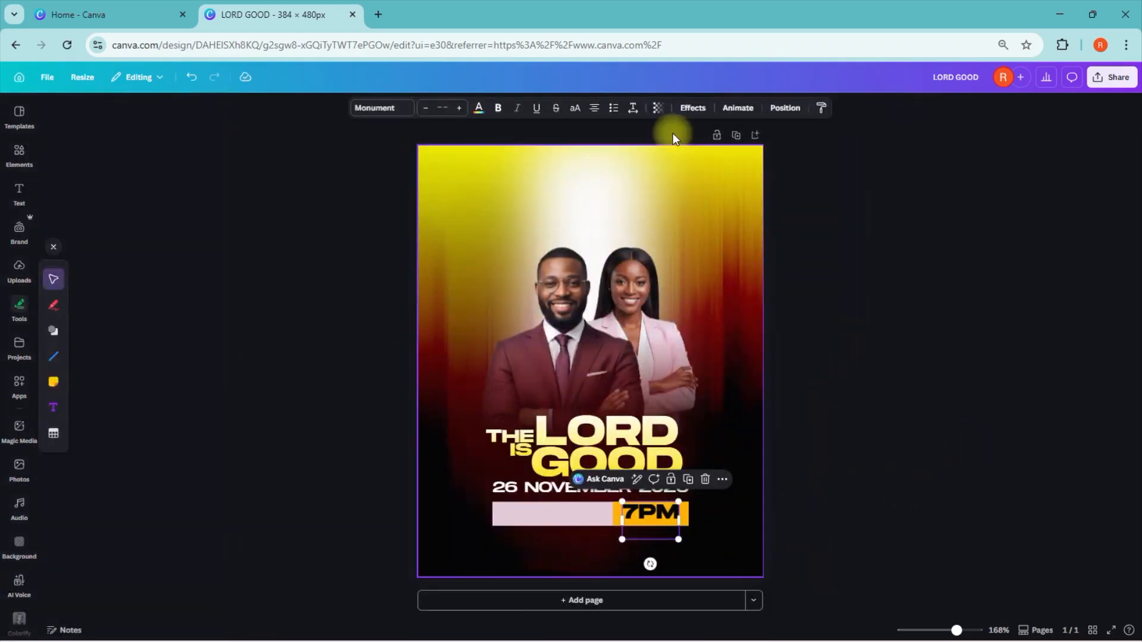
left_click(631, 108)
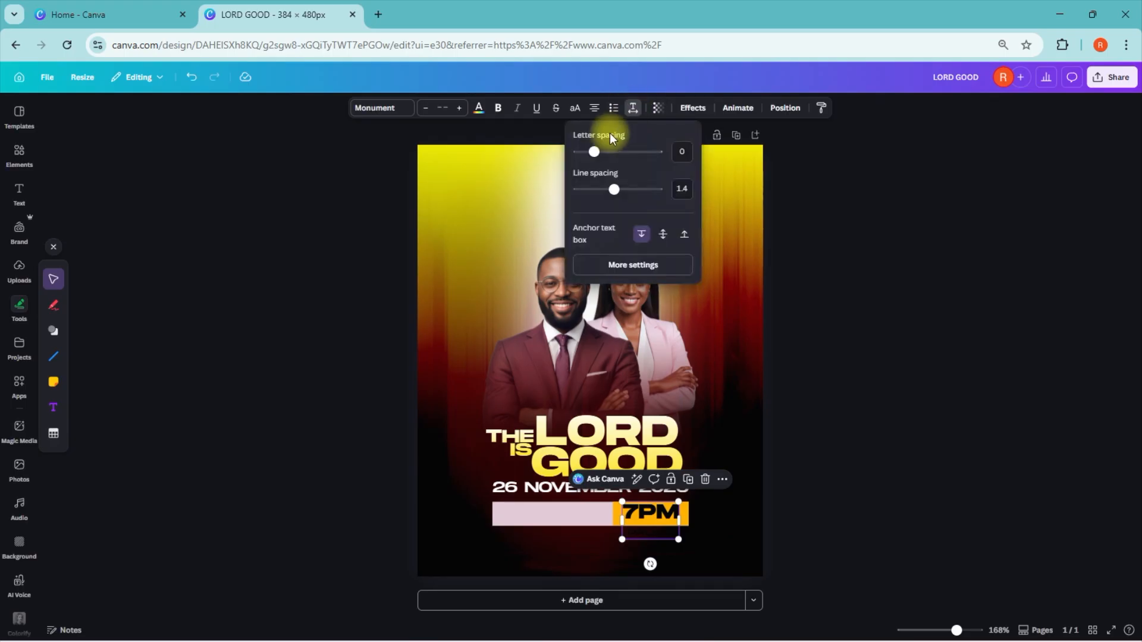
left_click(635, 113)
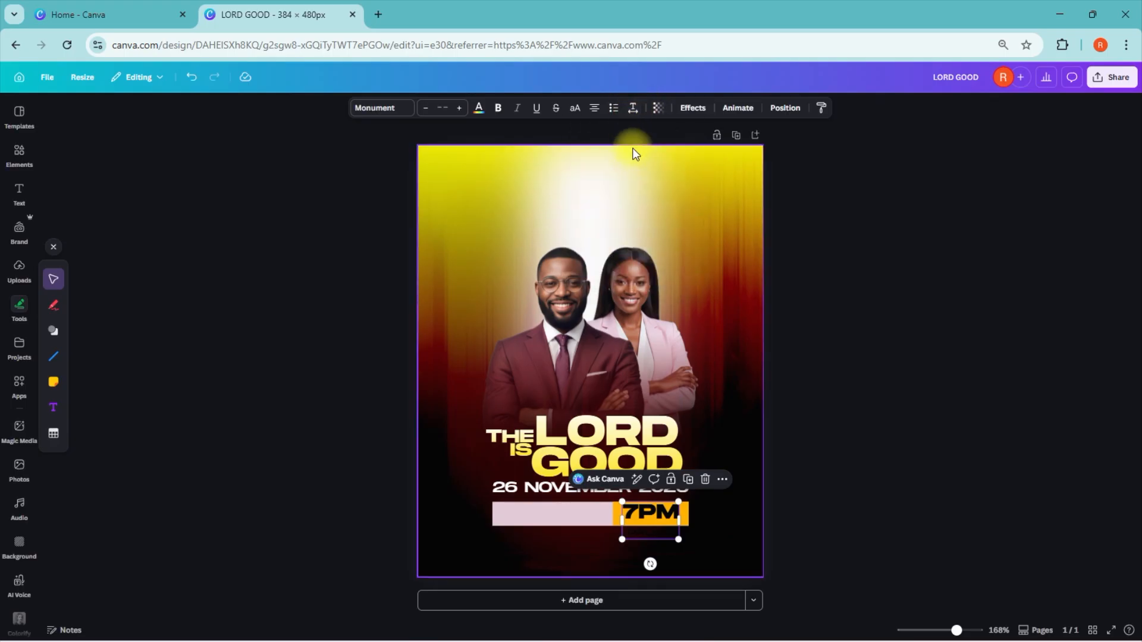
left_click(634, 110)
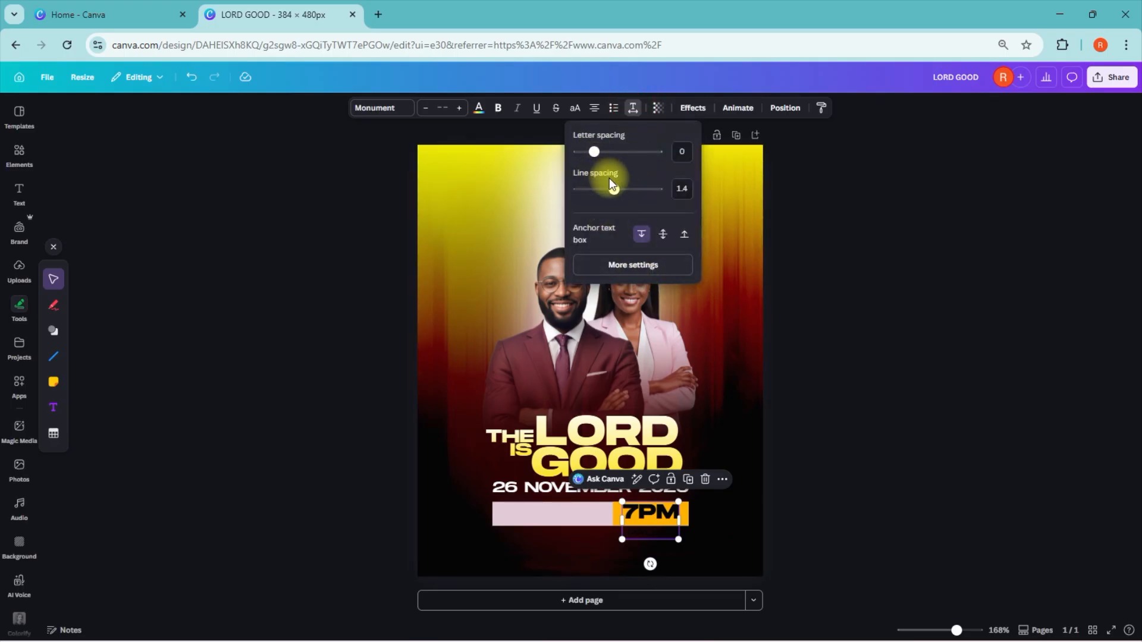
left_click_drag(614, 190, 593, 190)
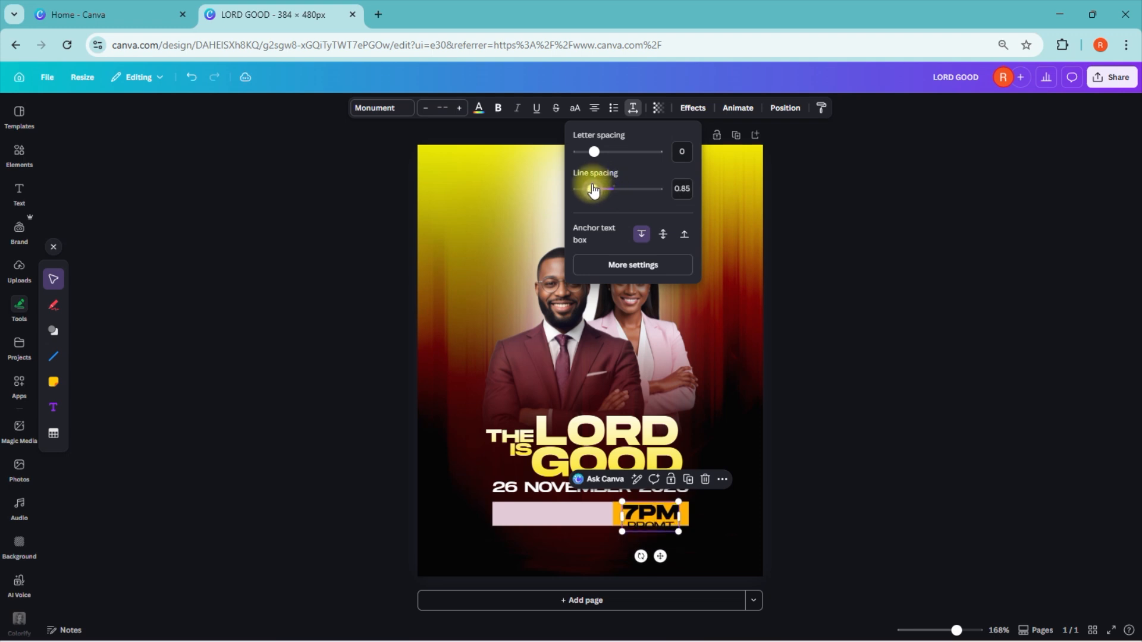
left_click(996, 477)
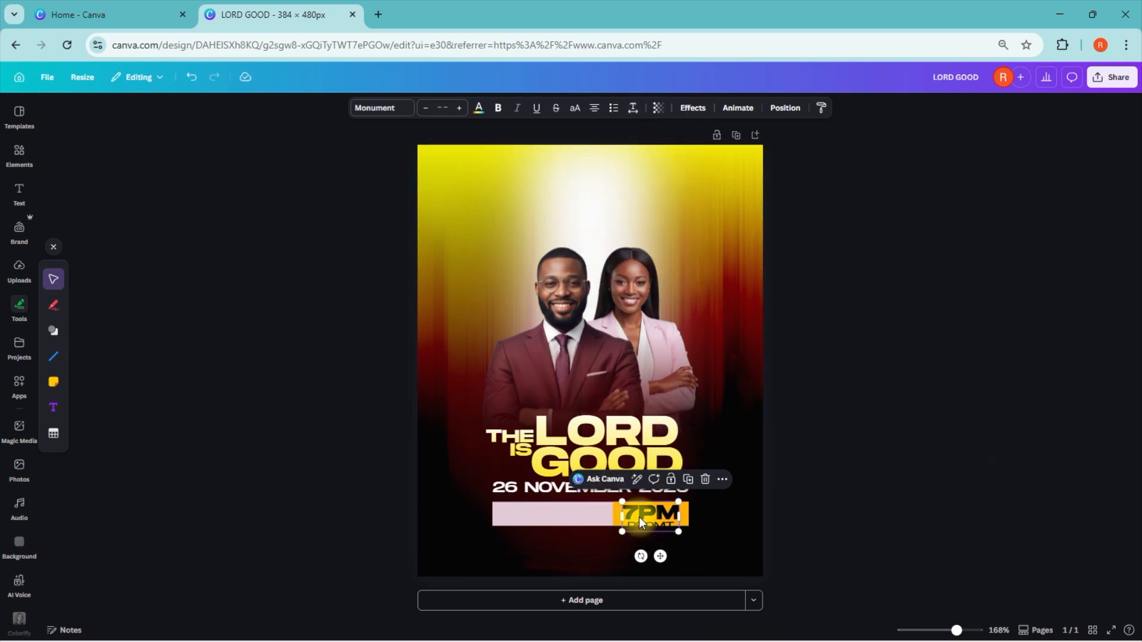
left_click(633, 107)
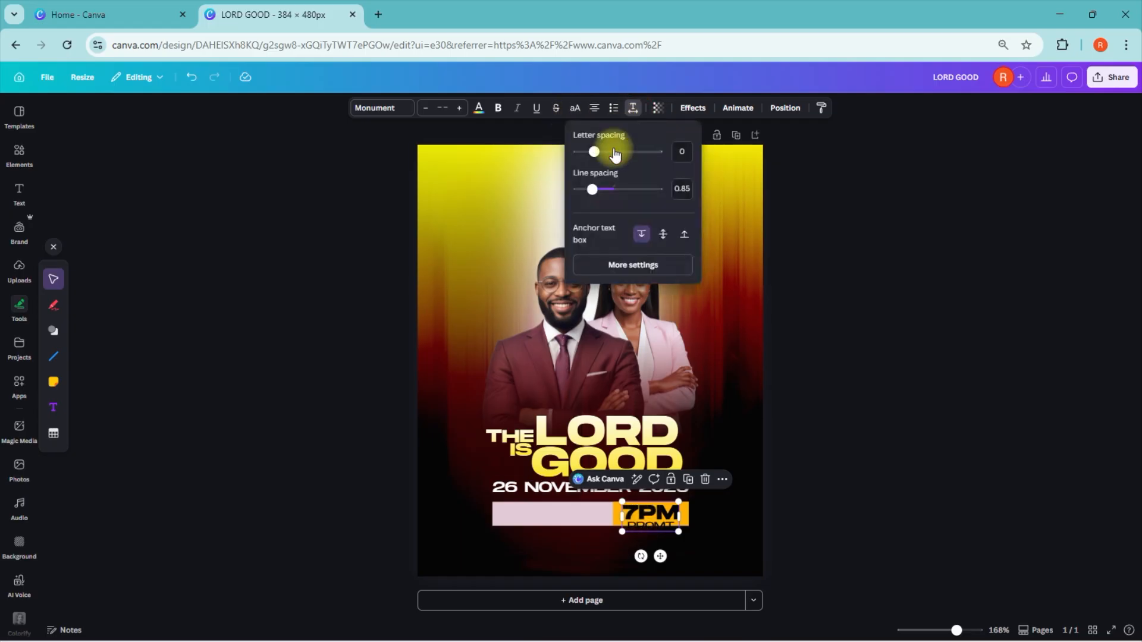
left_click_drag(602, 191, 586, 191)
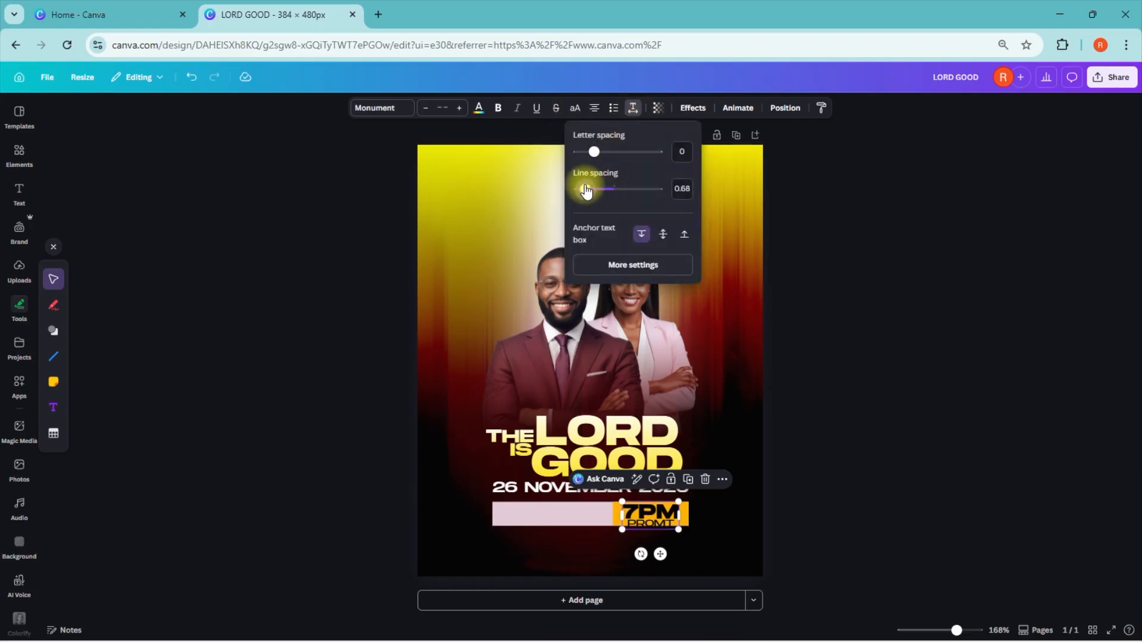
left_click(930, 417)
left_click(652, 518)
left_click(807, 521)
Step: Add a text box at font size 10 reading "THE ASSEMBLY HALL OF CHURCH" with "OF GOD KINGDOM, LONDON" on a new line
left_click(539, 517)
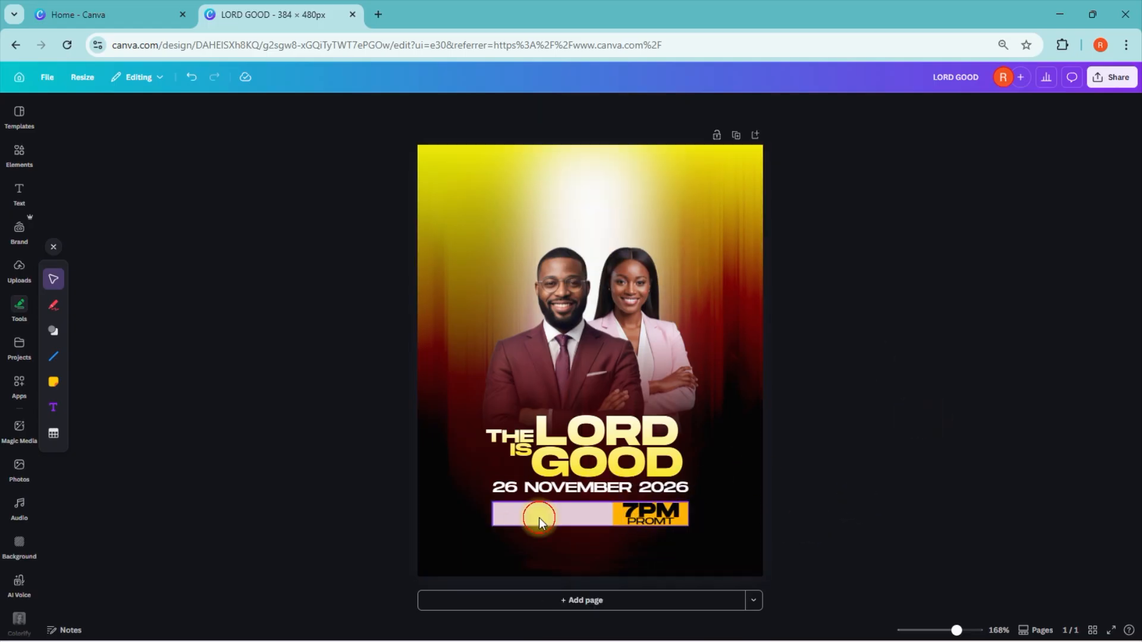
left_click(21, 190)
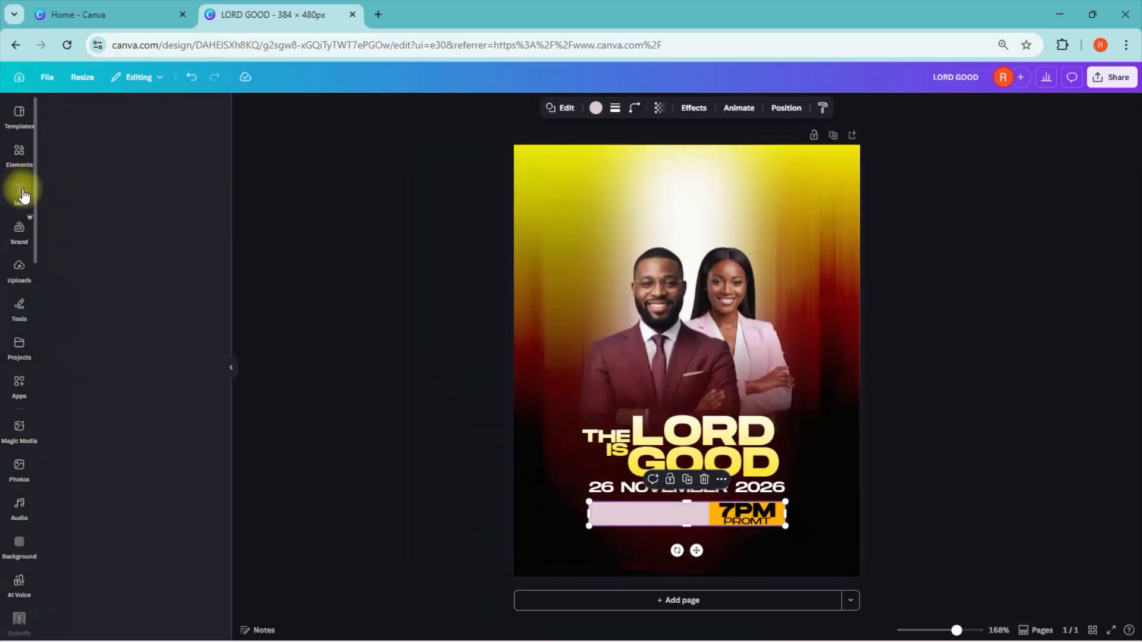
left_click(107, 156)
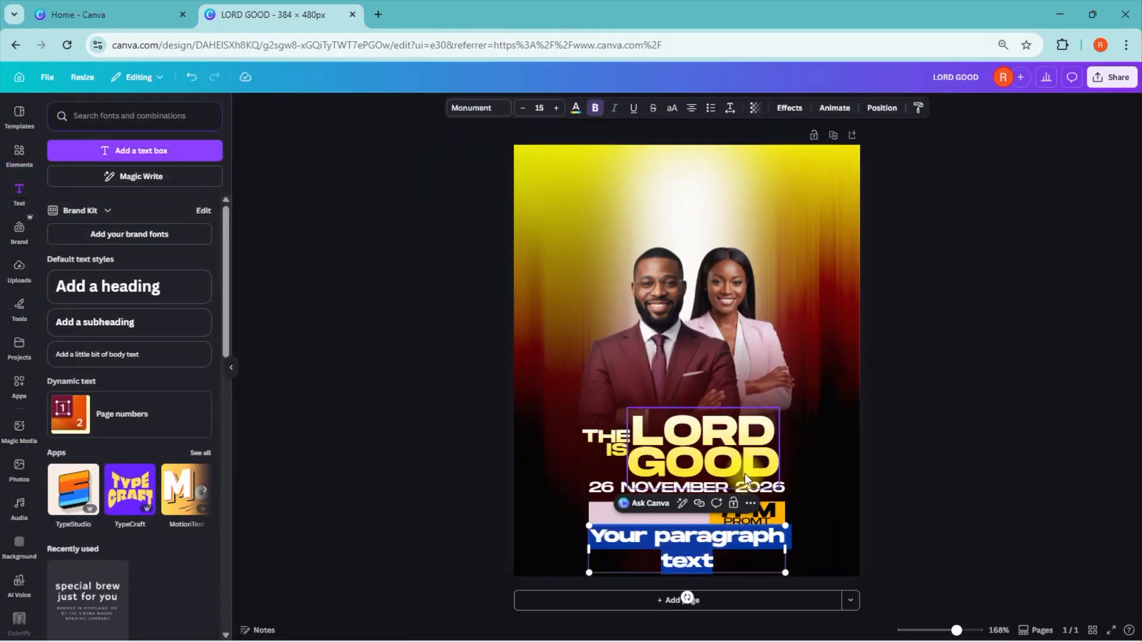
left_click(523, 108)
left_click(523, 108)
left_click(524, 109)
left_click(523, 108)
left_click(524, 109)
type("THE ASSEMBLY HALL OF")
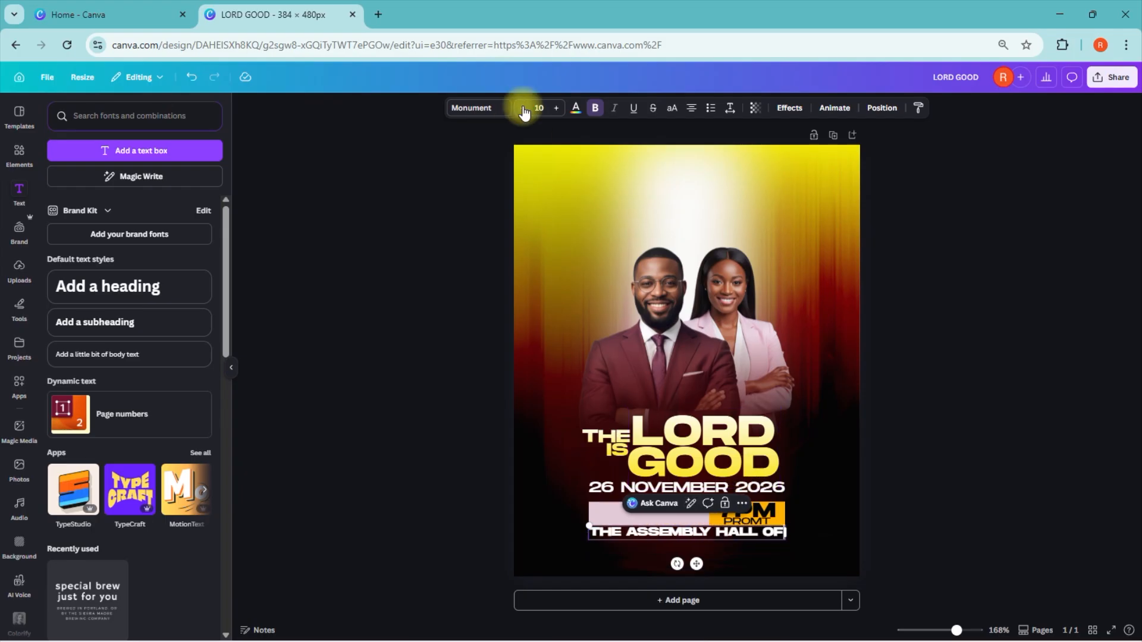
type(" CHURCH")
key("Return")
type("OF GOD KINGDOM, LONDON")
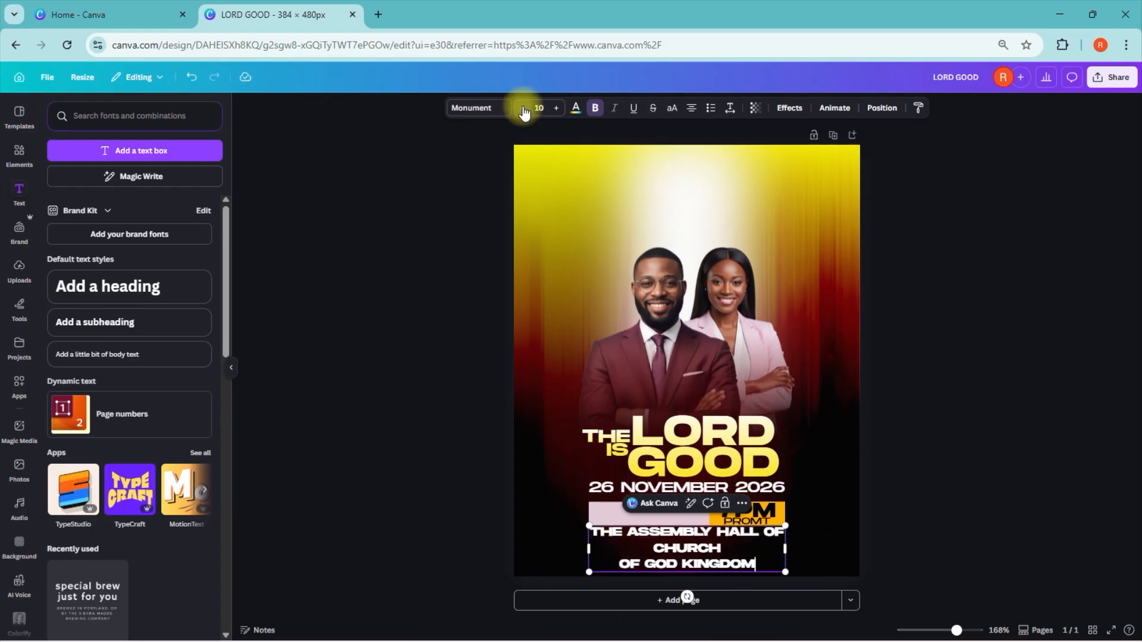
left_click(996, 440)
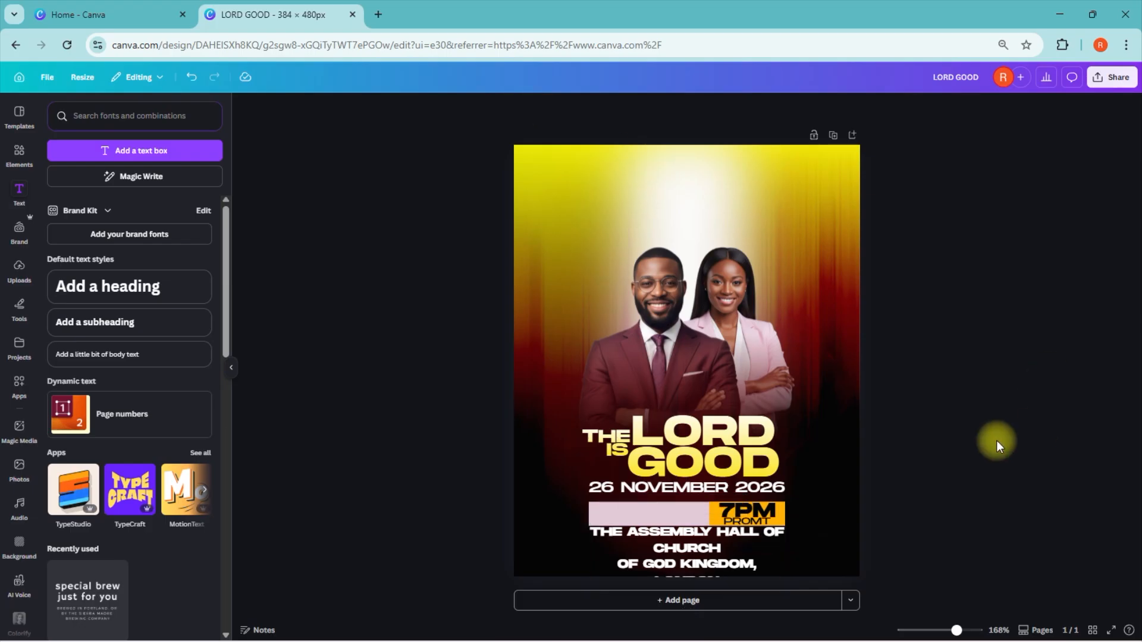
Step: Widen the venue text box so the text fits on two lines and align it left
left_click(716, 573)
left_click_drag(795, 557, 892, 556)
left_click(691, 111)
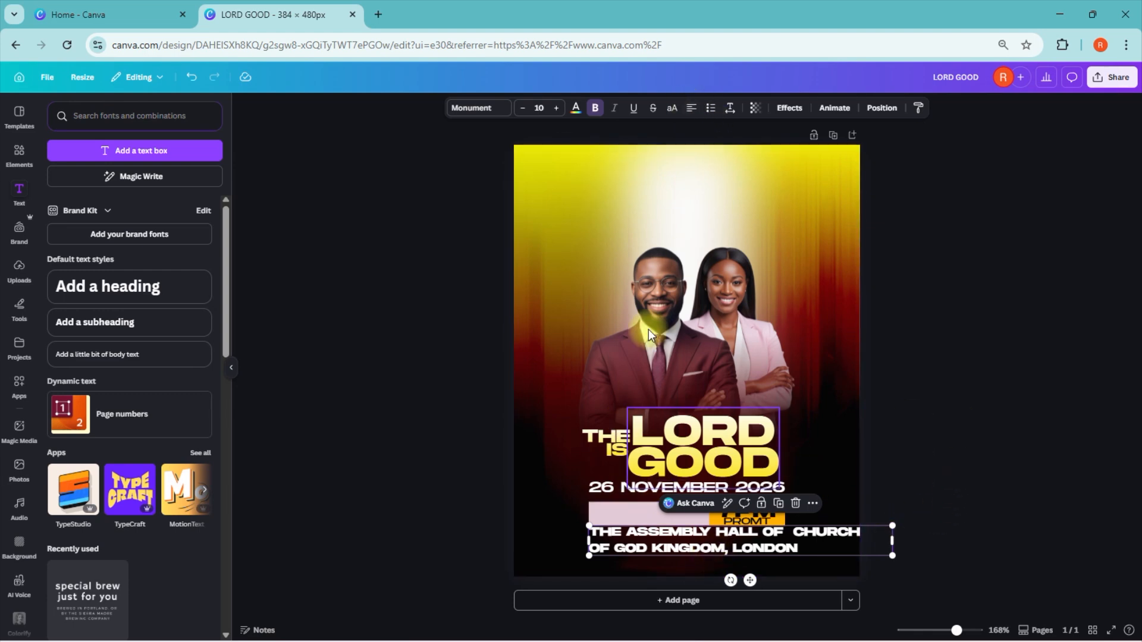
Step: Set the venue text in Monument UltraLight
left_click(469, 108)
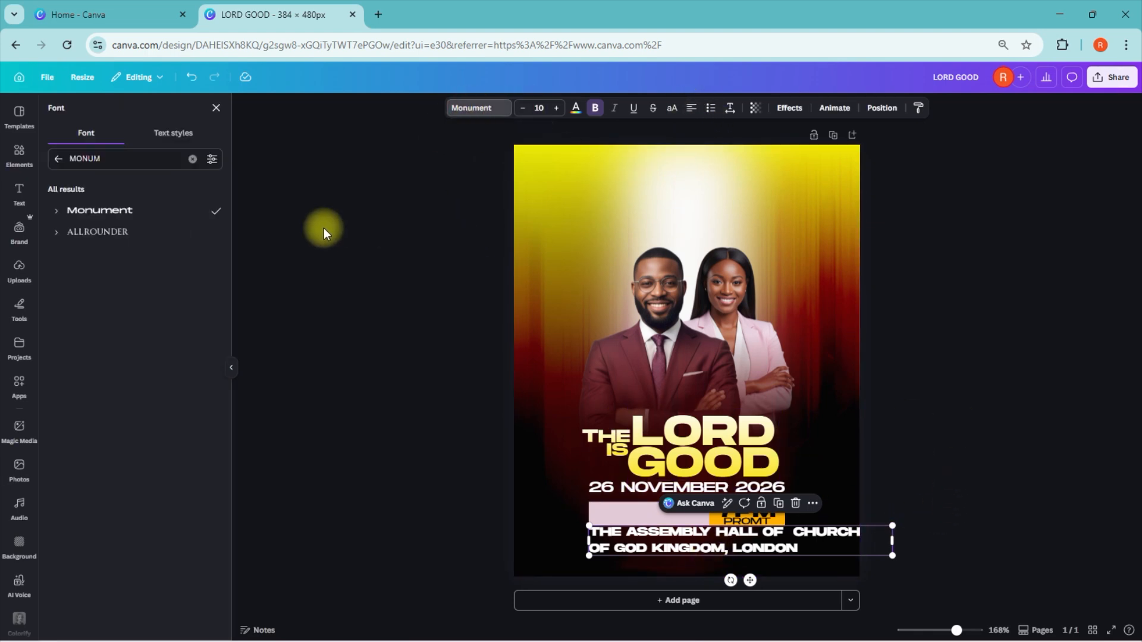
left_click(56, 209)
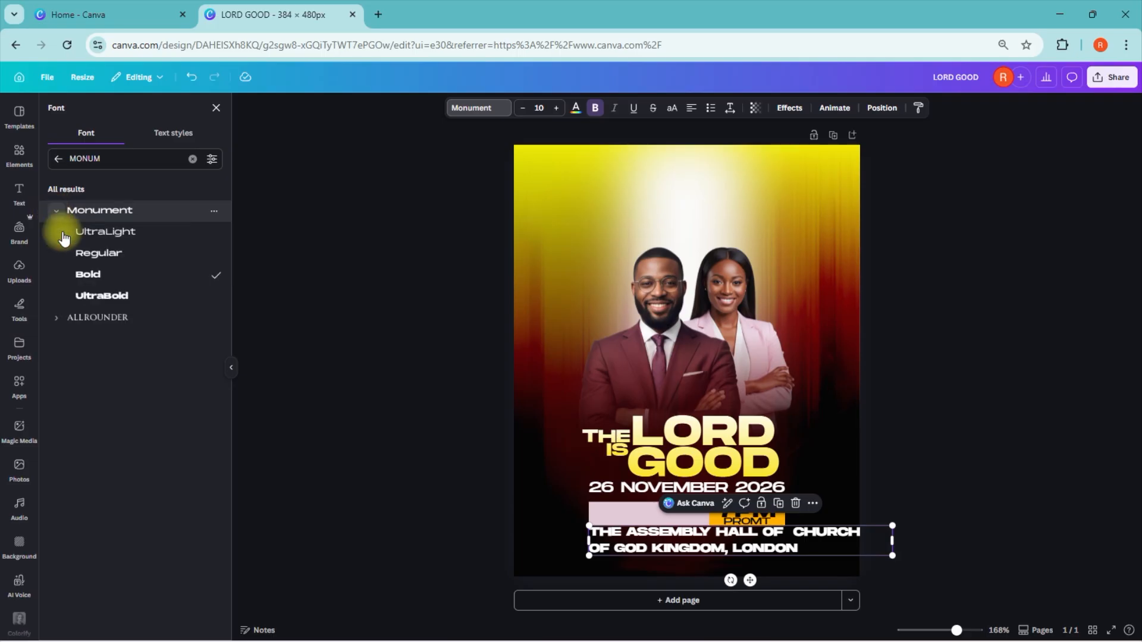
left_click(123, 232)
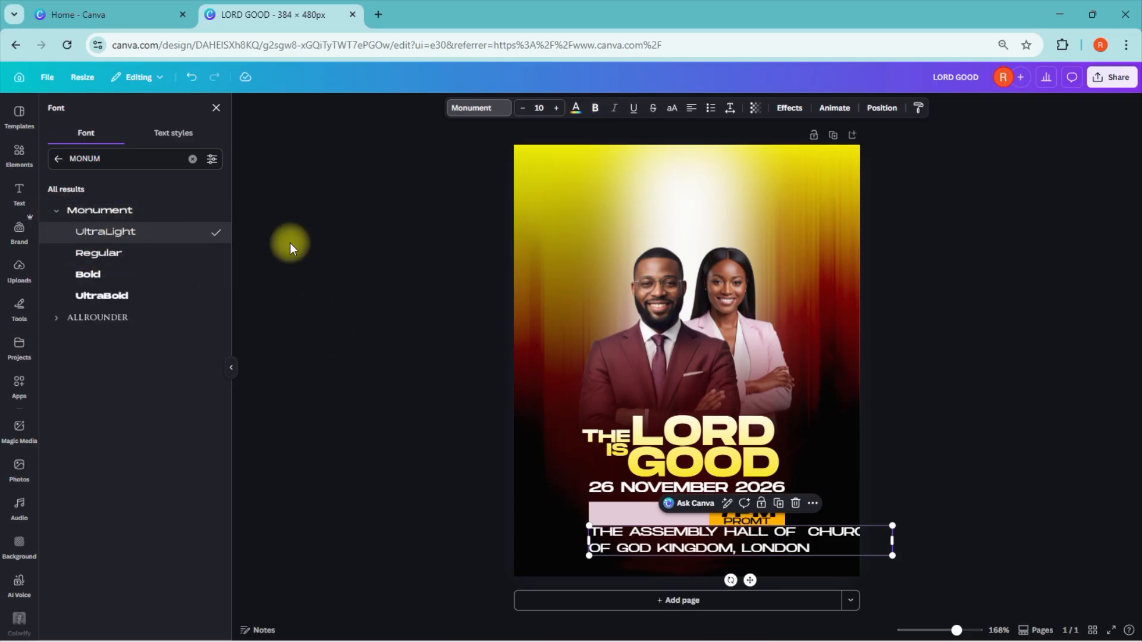
Step: Colour the venue text with a custom near-black shade
left_click(575, 108)
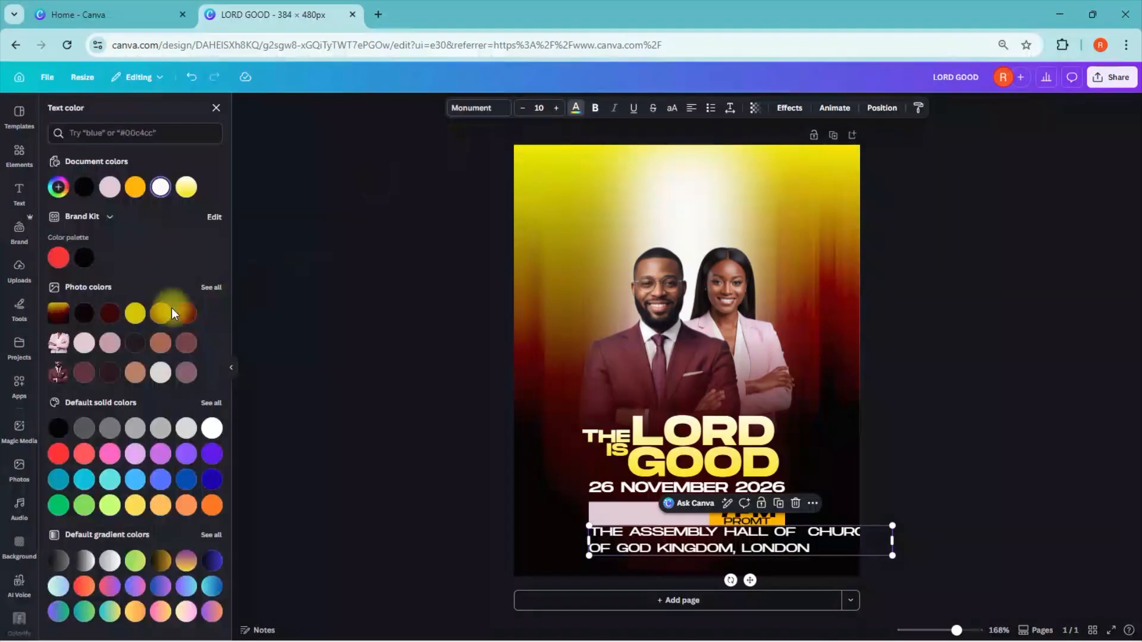
left_click(58, 186)
left_click(195, 326)
left_click(725, 487)
left_click(204, 107)
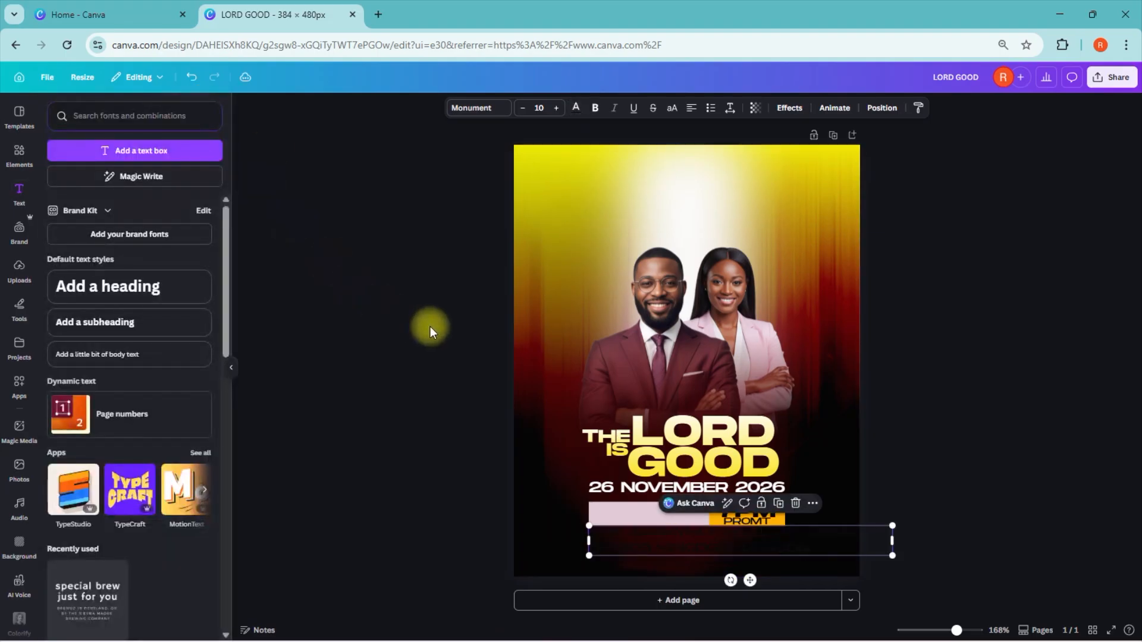
Step: Reduce the venue text to font size 4 and fit its box inside the pink part of the time bar
left_click(520, 107)
left_click(521, 107)
left_click(521, 108)
left_click(521, 108)
left_click(521, 107)
left_click(521, 108)
mouse_move(753, 559)
left_mouse_down()
mouse_move(697, 559)
mouse_move(750, 546)
left_mouse_up()
left_click_drag(892, 515, 711, 518)
left_click_drag(661, 545, 664, 547)
key("Left")
key("Left")
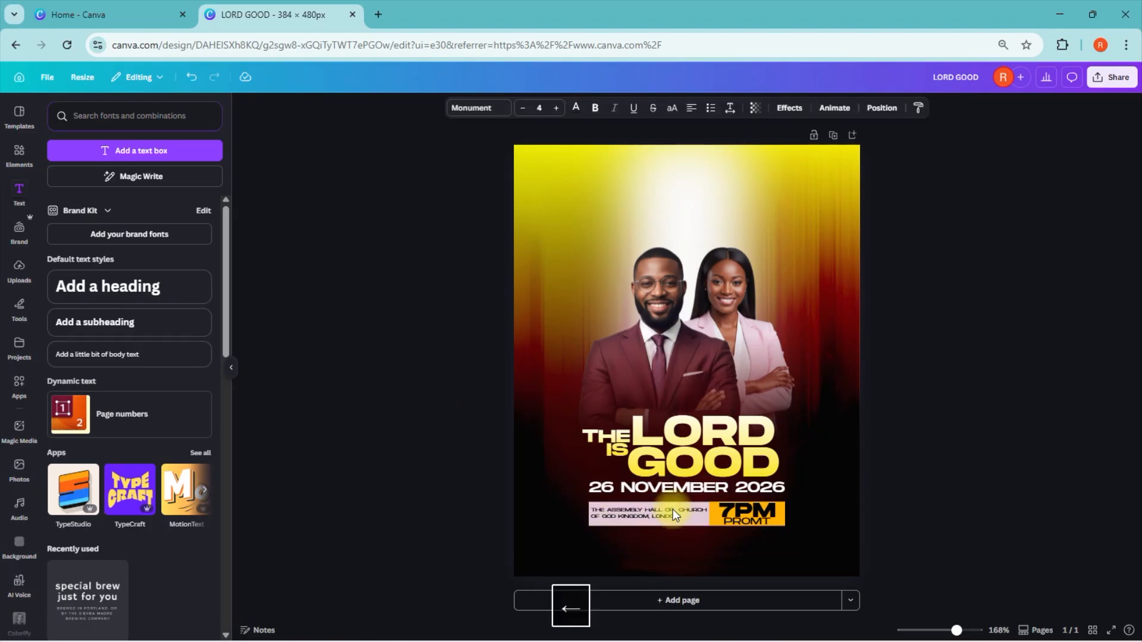
left_click(1125, 390)
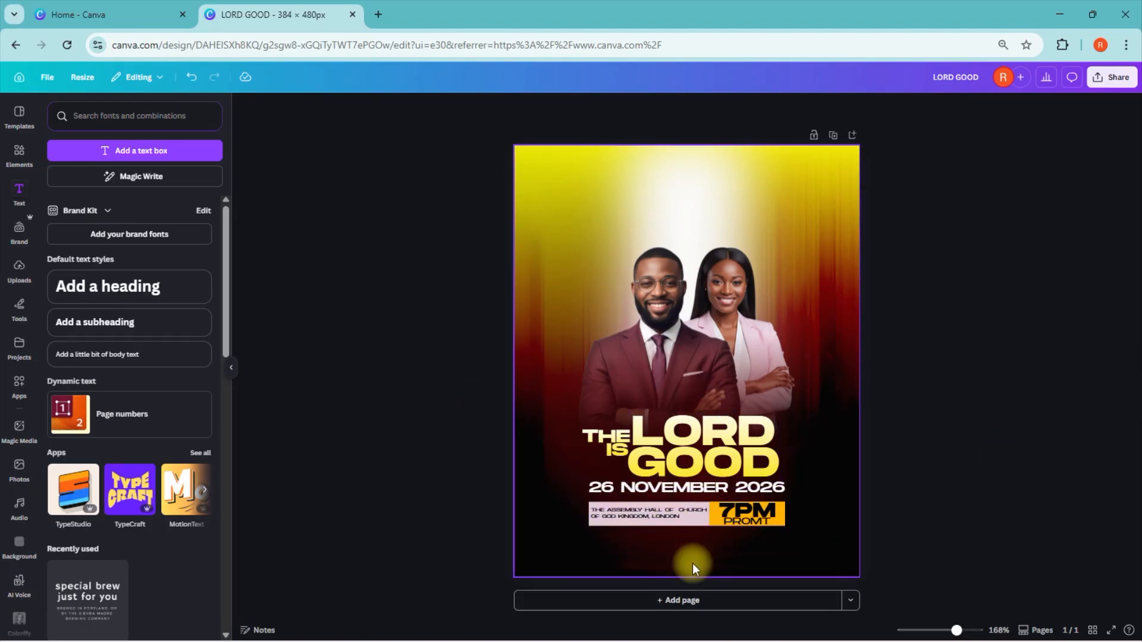
Step: Duplicate the venue text, place the copy below the time bar and set it in Monument Regular
left_click(623, 516)
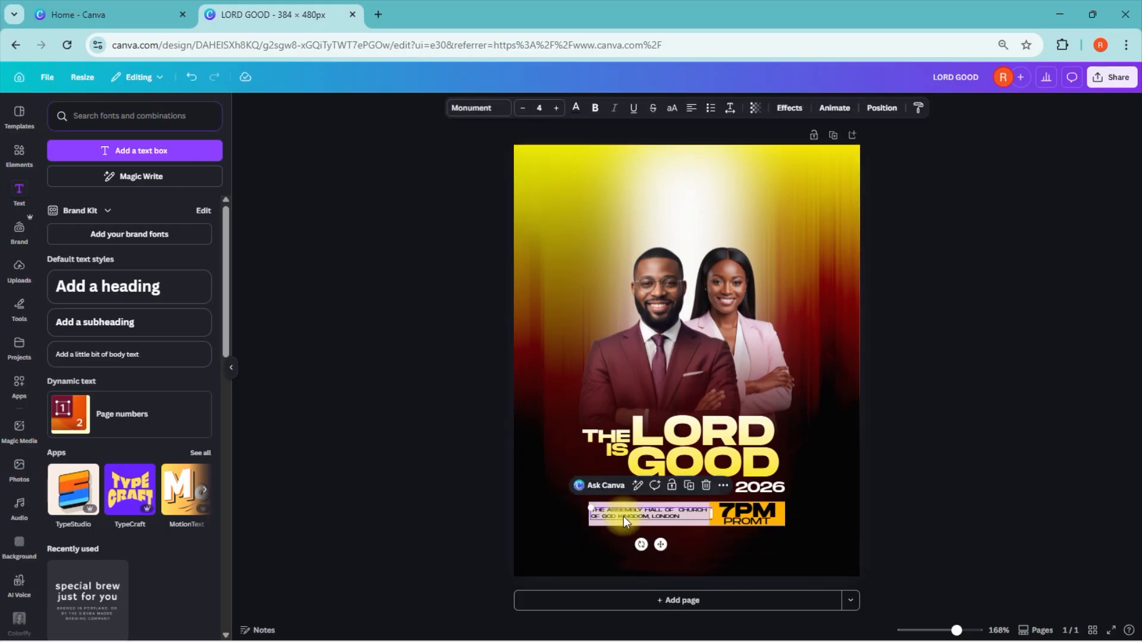
left_click(690, 487)
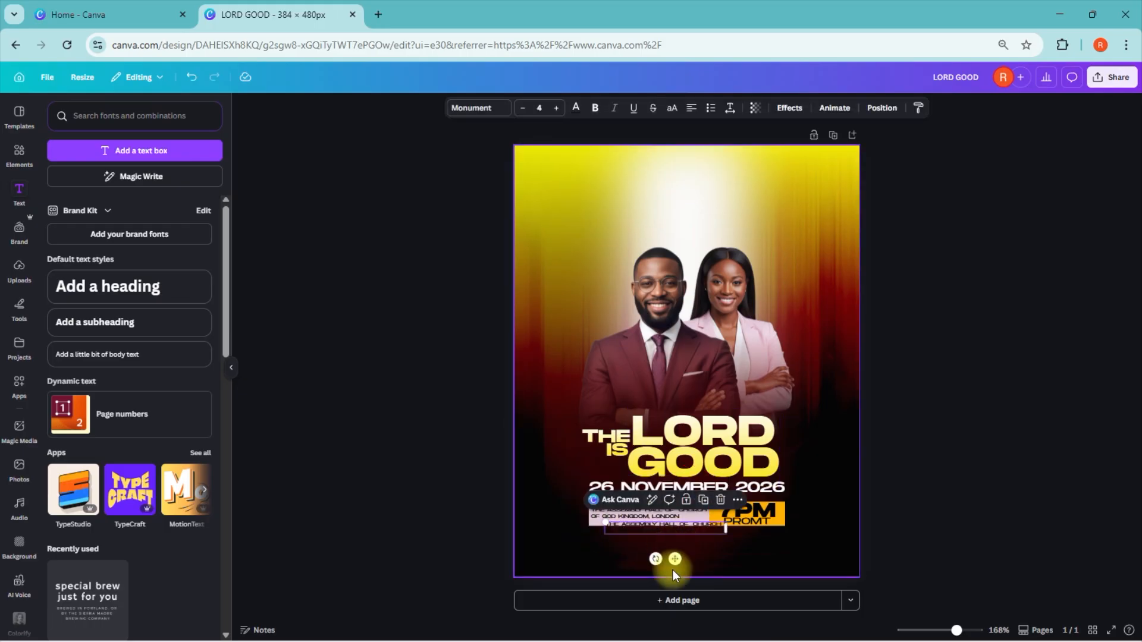
left_click_drag(677, 560, 683, 578)
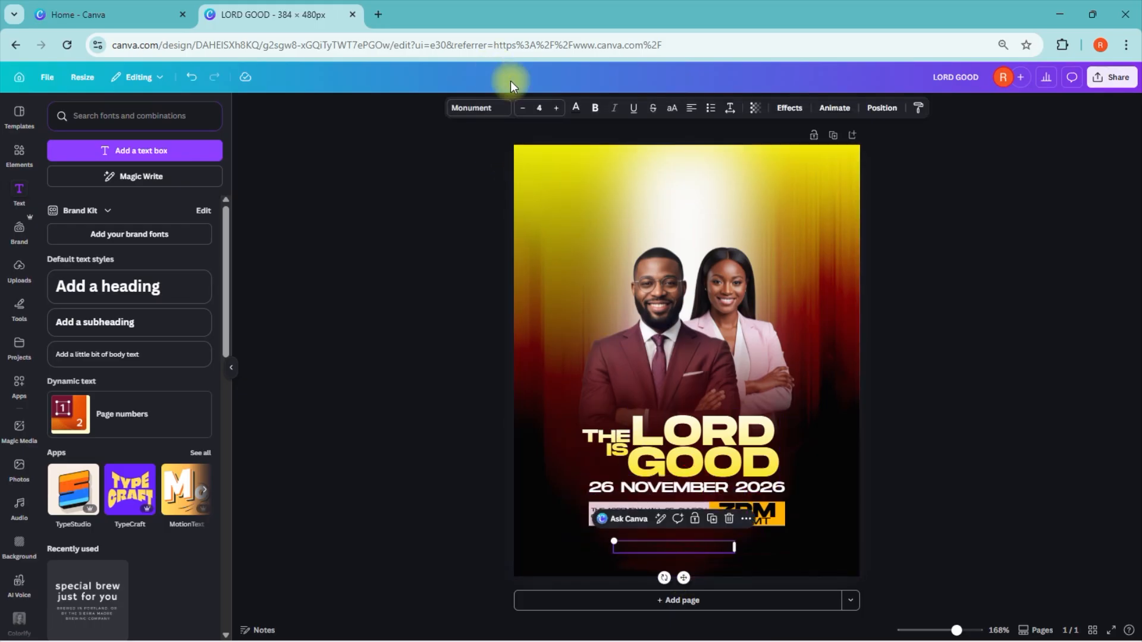
left_click(501, 113)
left_click(56, 210)
left_click(102, 253)
Step: Replace the copied text with "THIS EVEBT IS OPEN TO ALL AND REGISTRATION IS FREE WITH KITS" in the document's orange
left_click(684, 547)
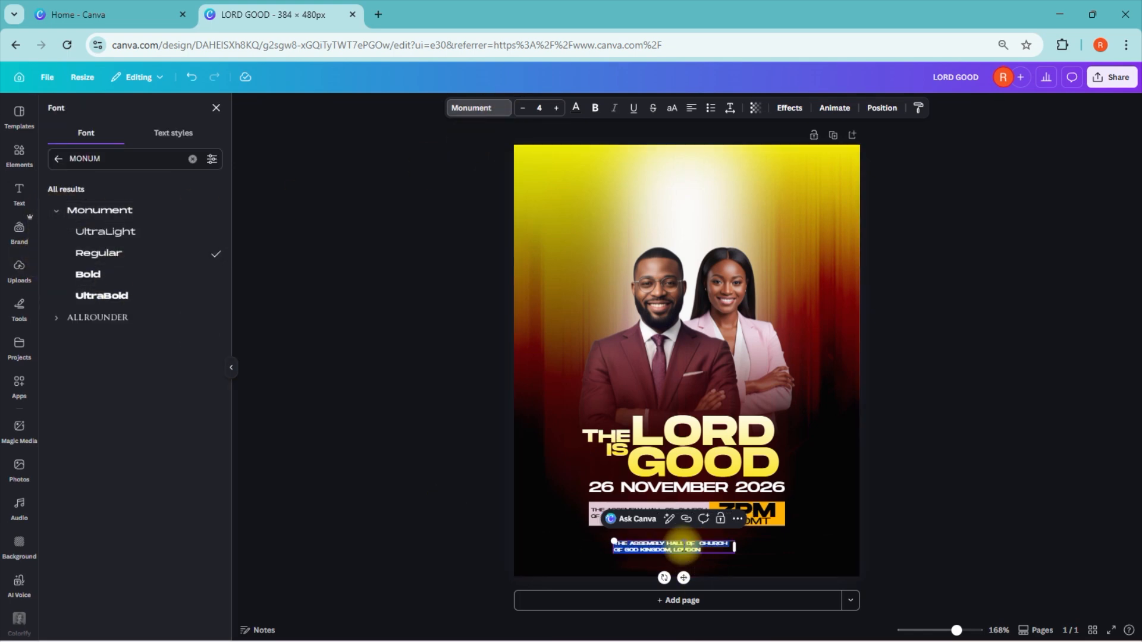
key("BackSpace")
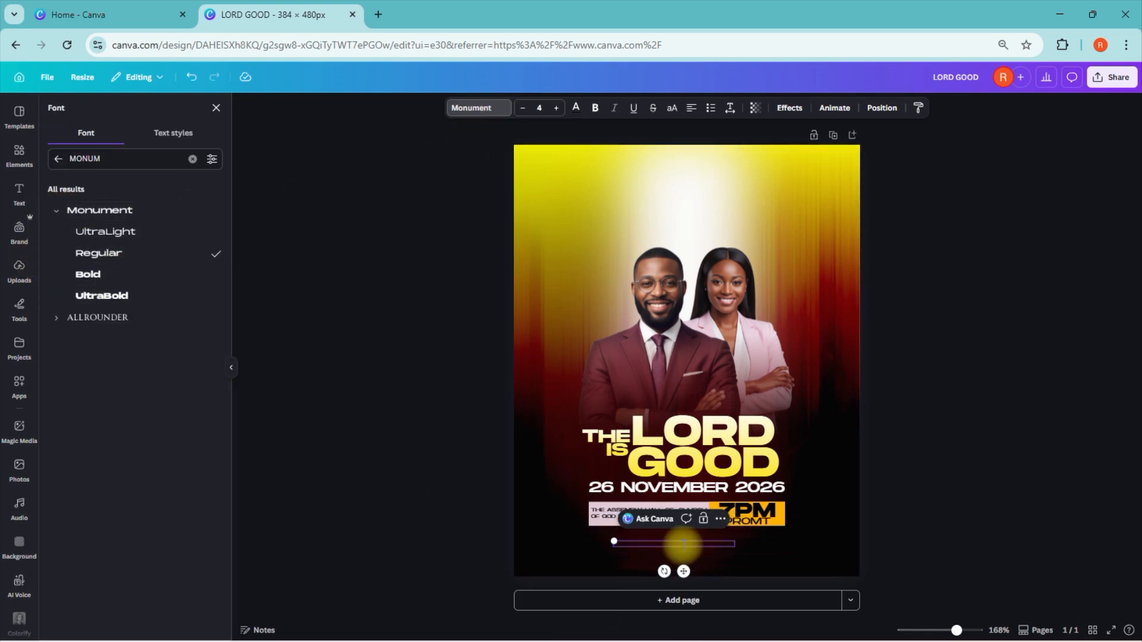
left_click(576, 108)
left_click(154, 187)
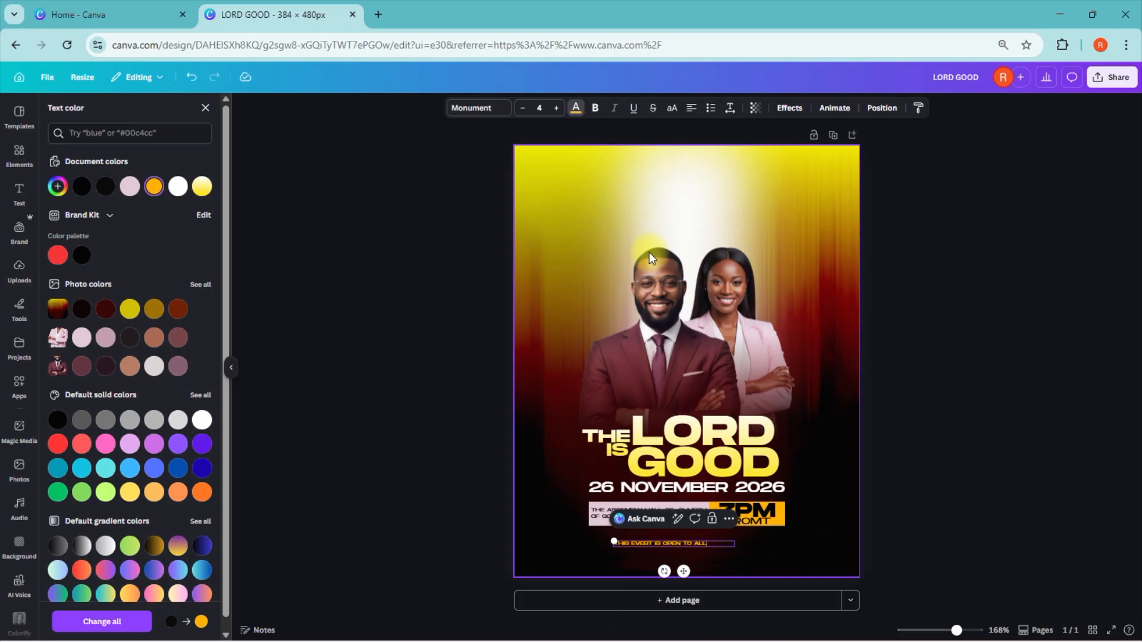
type("THIS EVENT IS OPEN TO ALL AND REGISTRATION IS FREE WITH KITS")
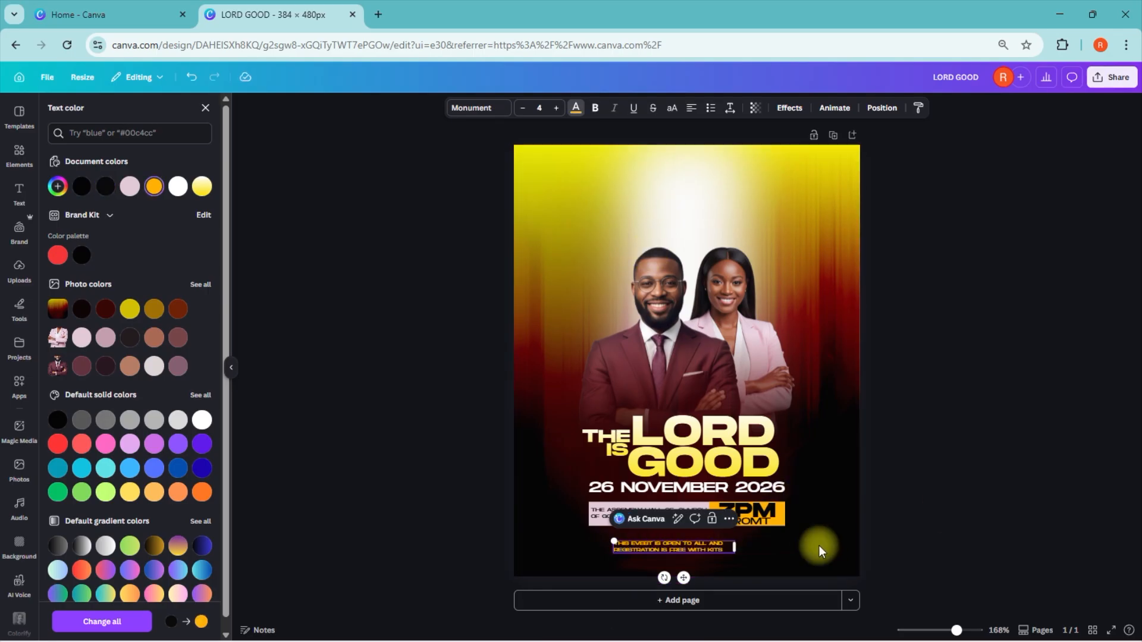
key("Escape")
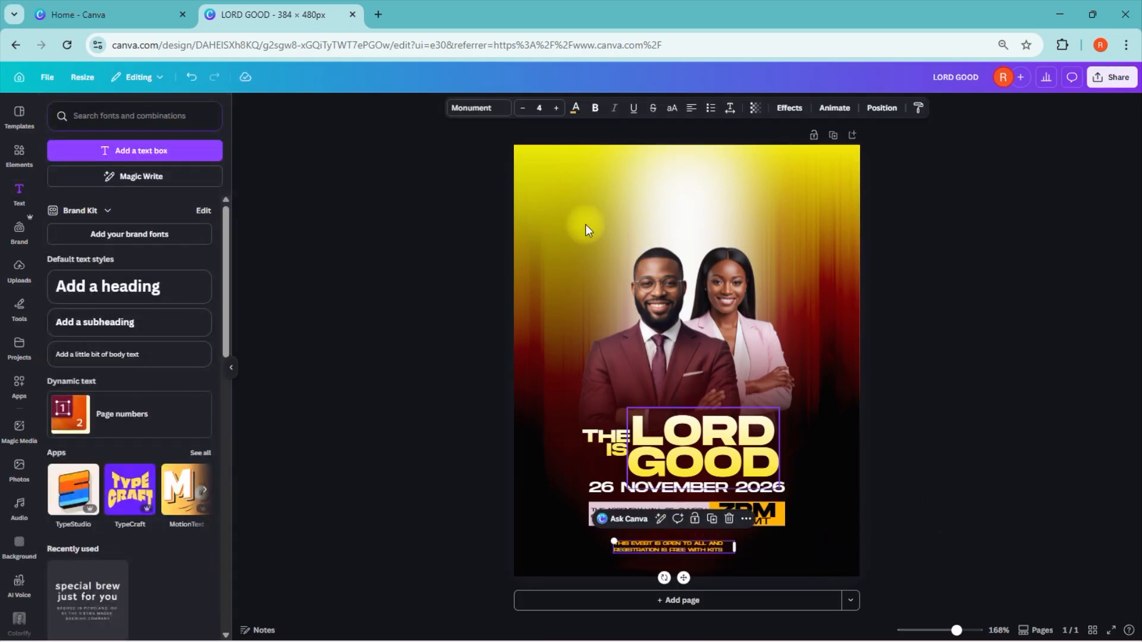
Step: Enlarge the orange note to font size 6 and widen its box to fit the text centre-aligned on two lines
left_click(556, 107)
left_click(556, 108)
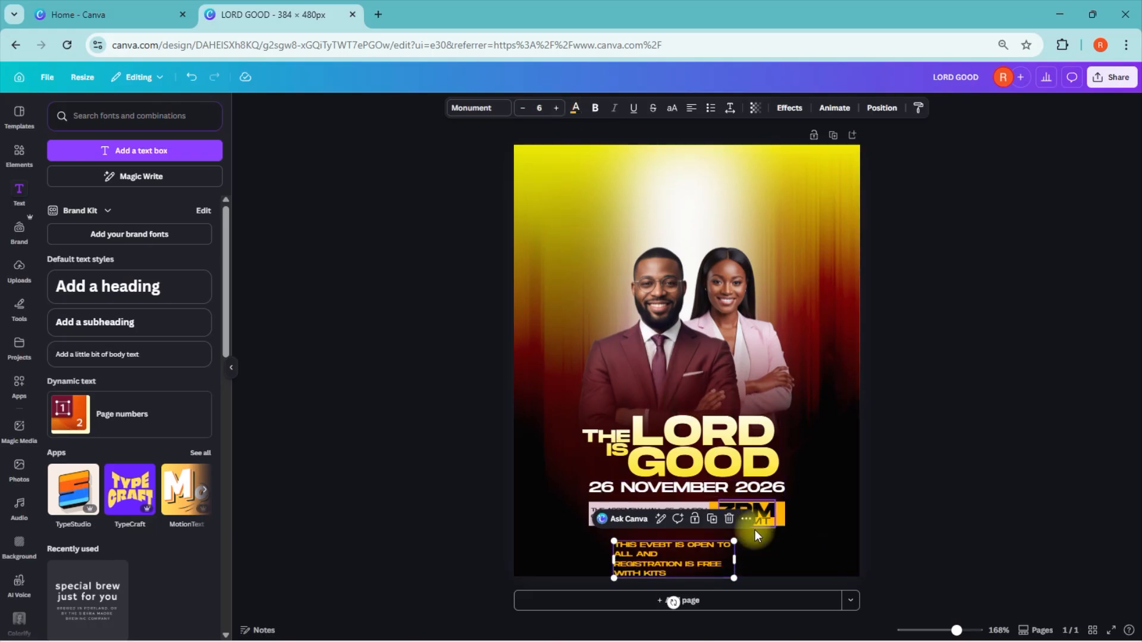
left_click_drag(739, 556, 811, 552)
left_click_drag(726, 580, 703, 576)
left_click(692, 110)
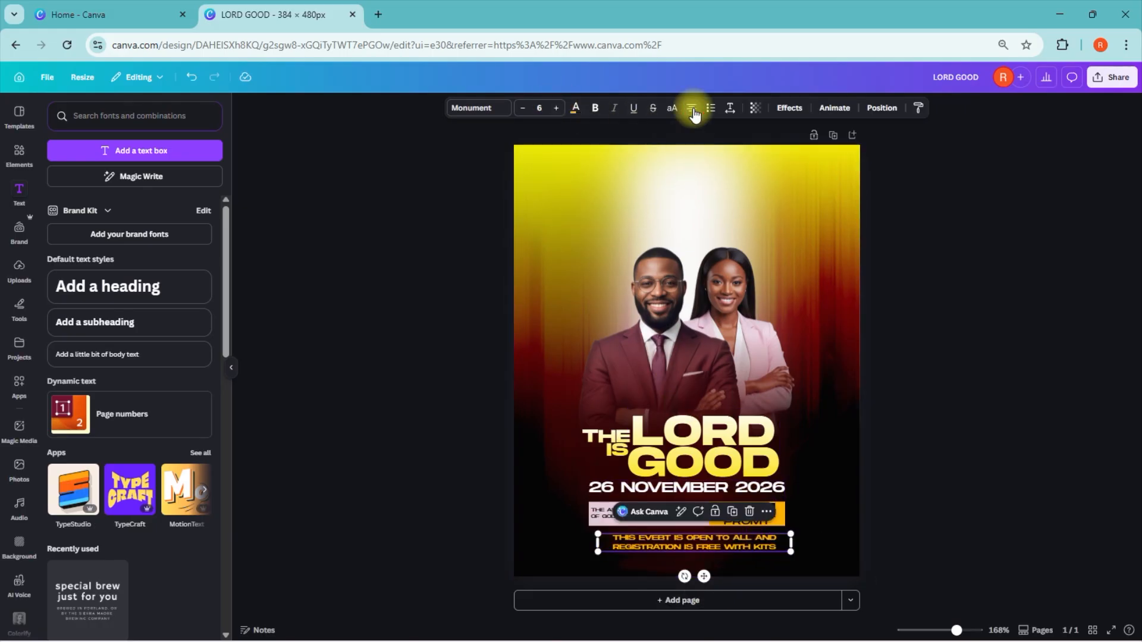
Step: Move the orange note so it sits centred directly beneath the time bar
left_click(911, 321)
left_click_drag(701, 547, 695, 544)
left_click(681, 550)
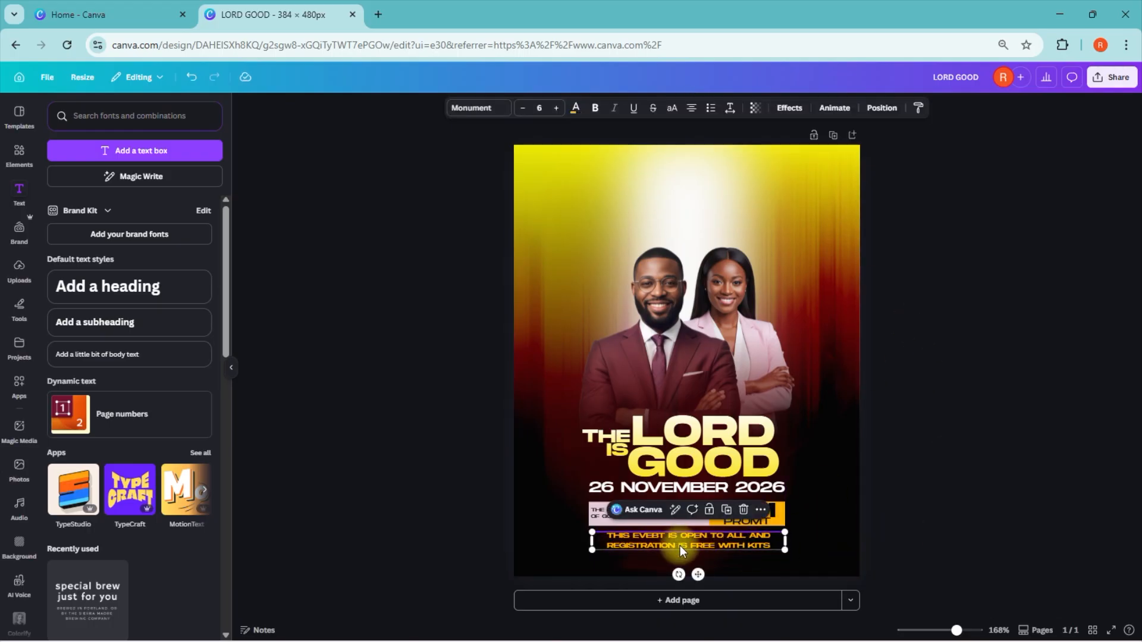
left_click(867, 475)
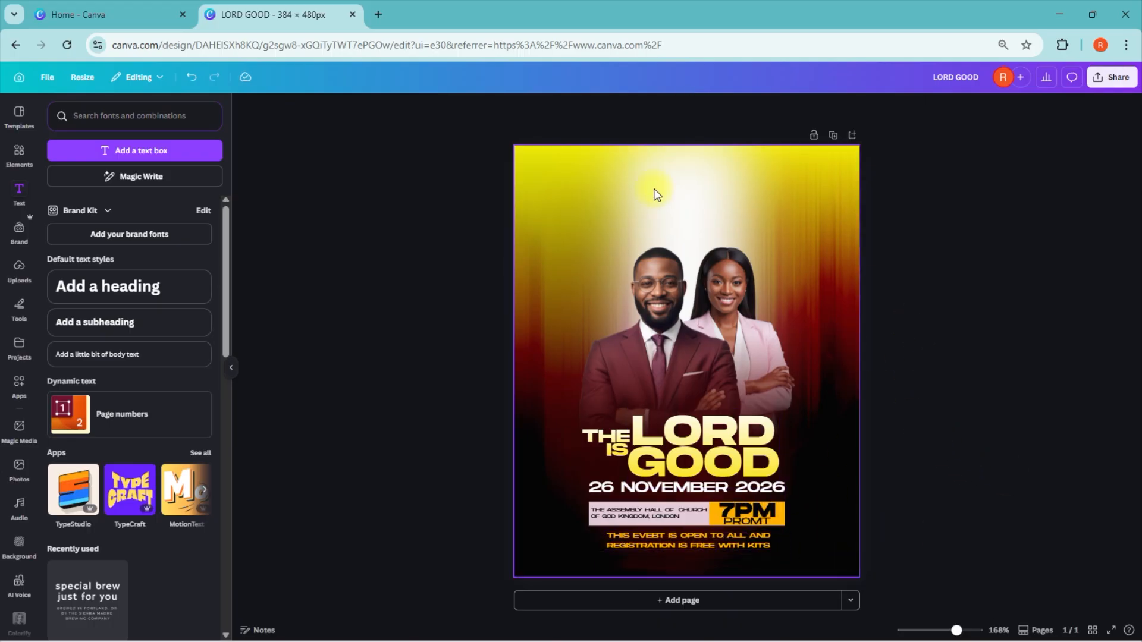
Step: Add the uploaded flower church logo to the top of the page and remove its background
left_click(20, 269)
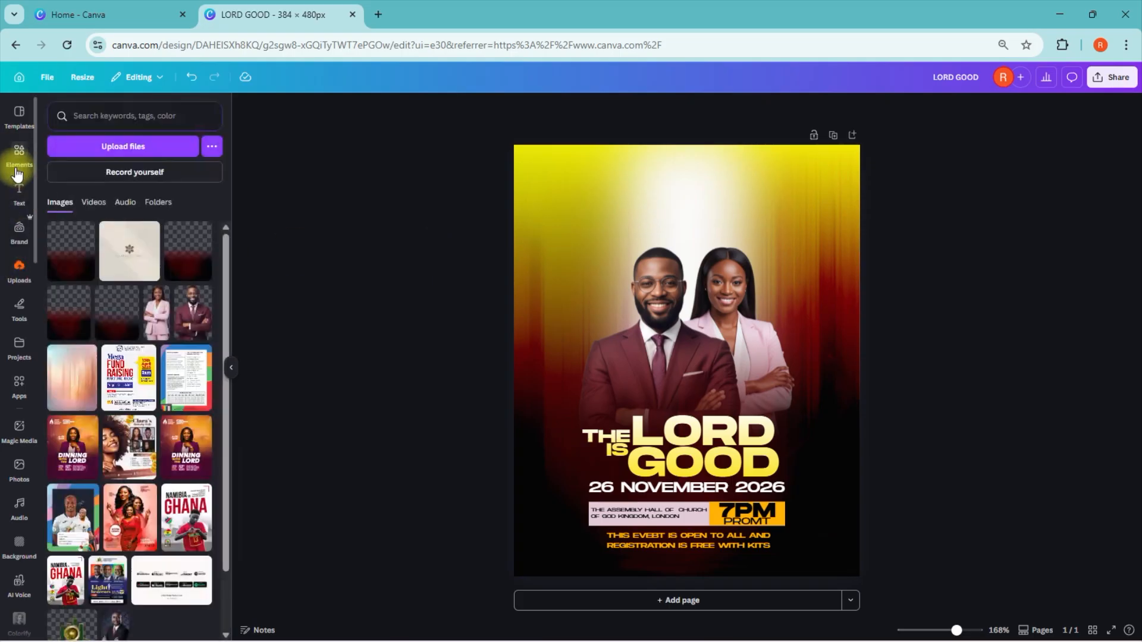
left_click(140, 267)
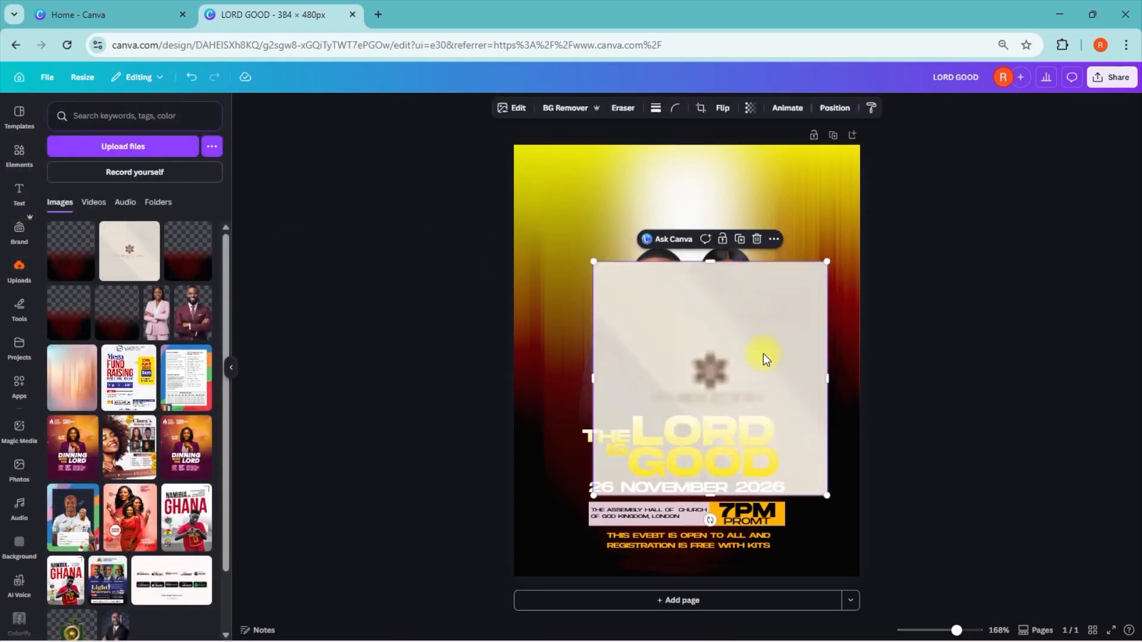
left_click_drag(763, 353, 731, 233)
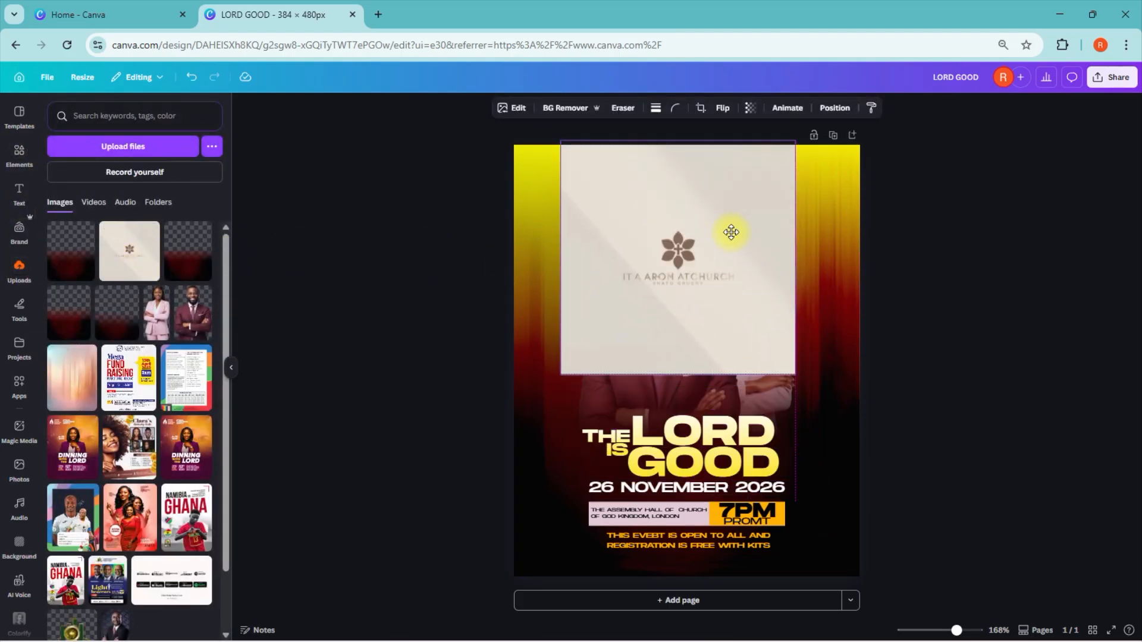
left_click(573, 108)
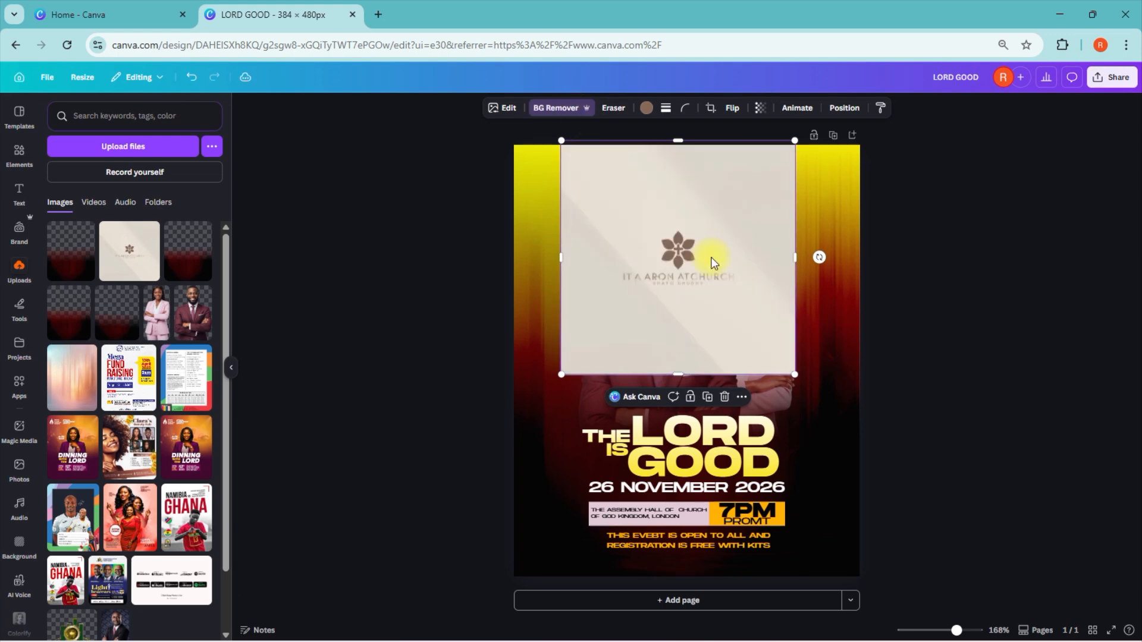
Step: Crop the logo image on all sides to its flower symbol and place it above the man's head
left_click_drag(677, 374, 687, 273)
left_click_drag(678, 141, 680, 227)
left_click_drag(561, 250, 652, 250)
left_click_drag(796, 250, 671, 198)
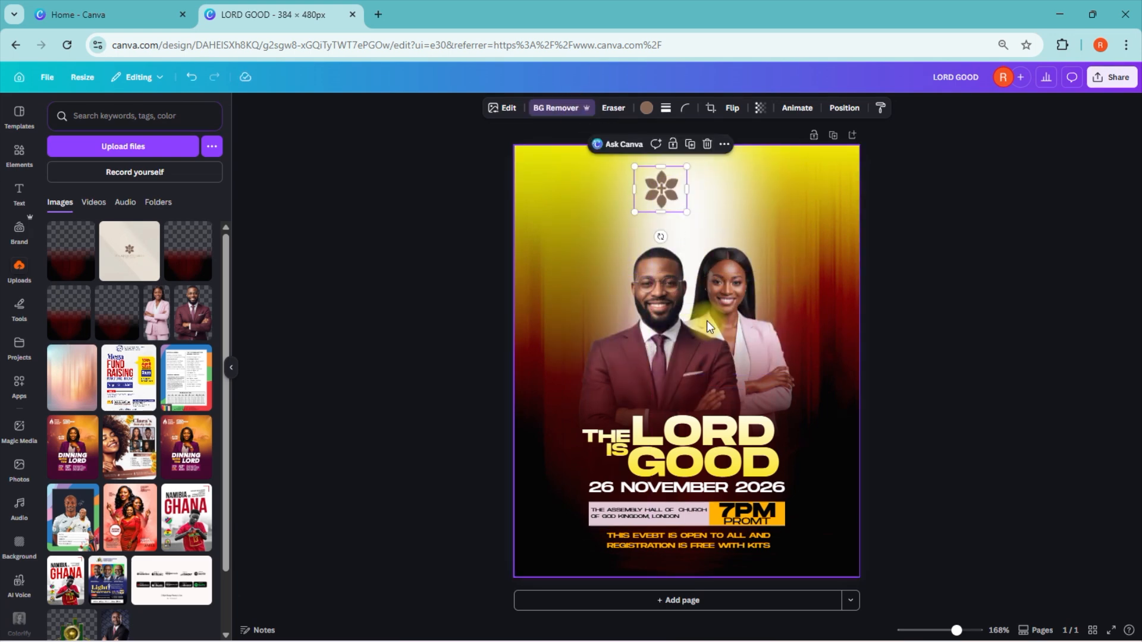
Step: Recolour the logo solid black using a custom Duotone with black highlights and black shadows
left_click(646, 108)
left_click(501, 107)
left_click(114, 456)
left_click(74, 225)
left_click(203, 212)
left_click(202, 238)
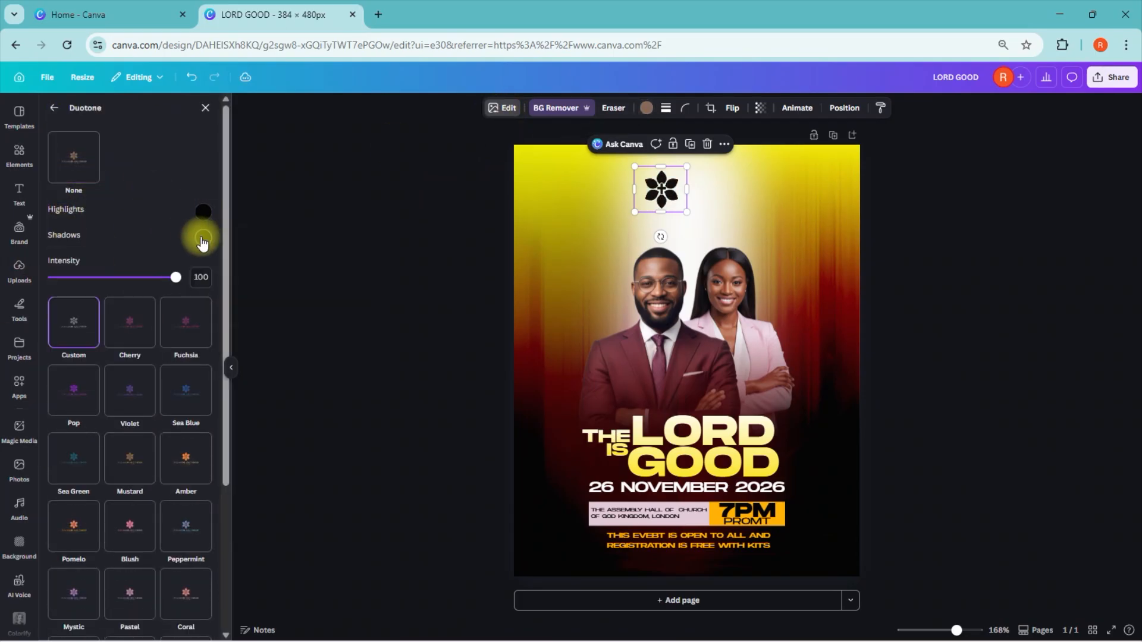
left_click(201, 242)
left_click_drag(210, 308, 160, 324)
left_click(145, 225)
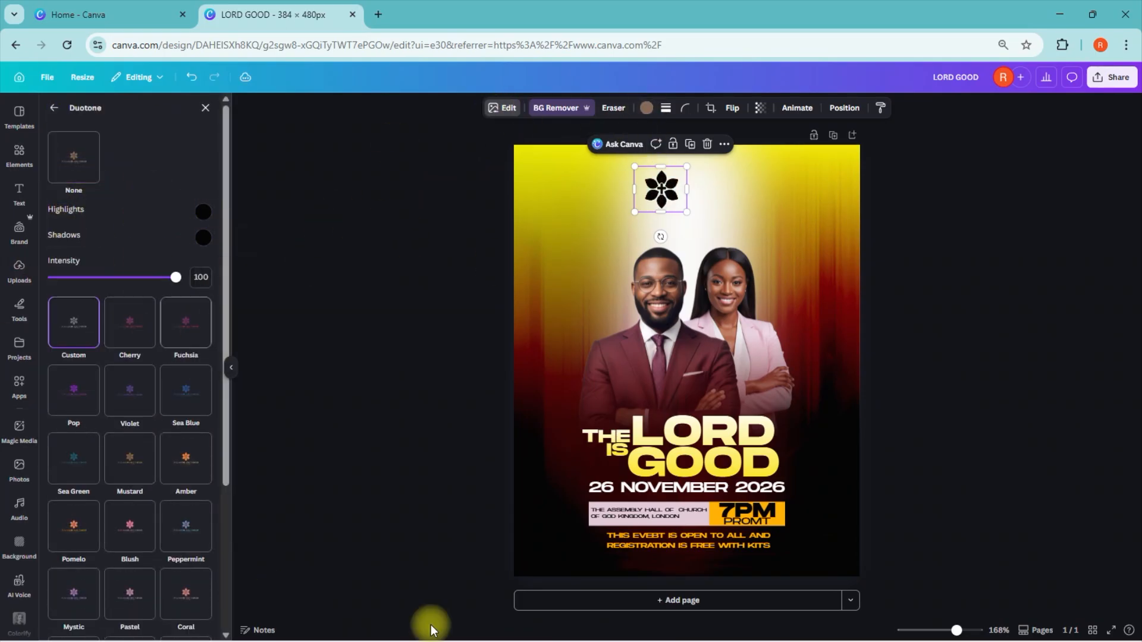
Step: Shrink the black logo slightly and move it closer to the page's top edge above the man
left_click(945, 218)
left_click_drag(660, 201, 625, 167)
left_click_drag(650, 183, 660, 179)
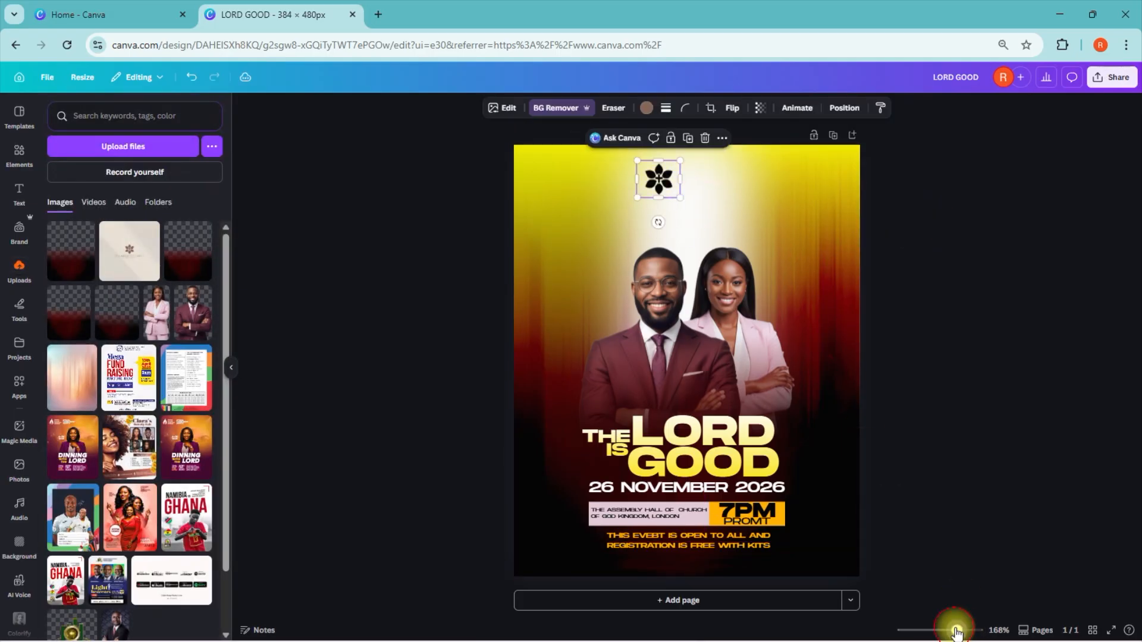
Step: Add a heading containing "GOSPEL LIGHT CHURCH"
left_click_drag(957, 630, 967, 631)
scroll(1079, 379, "up", 3)
left_click(1077, 235)
left_click(27, 202)
left_click(99, 297)
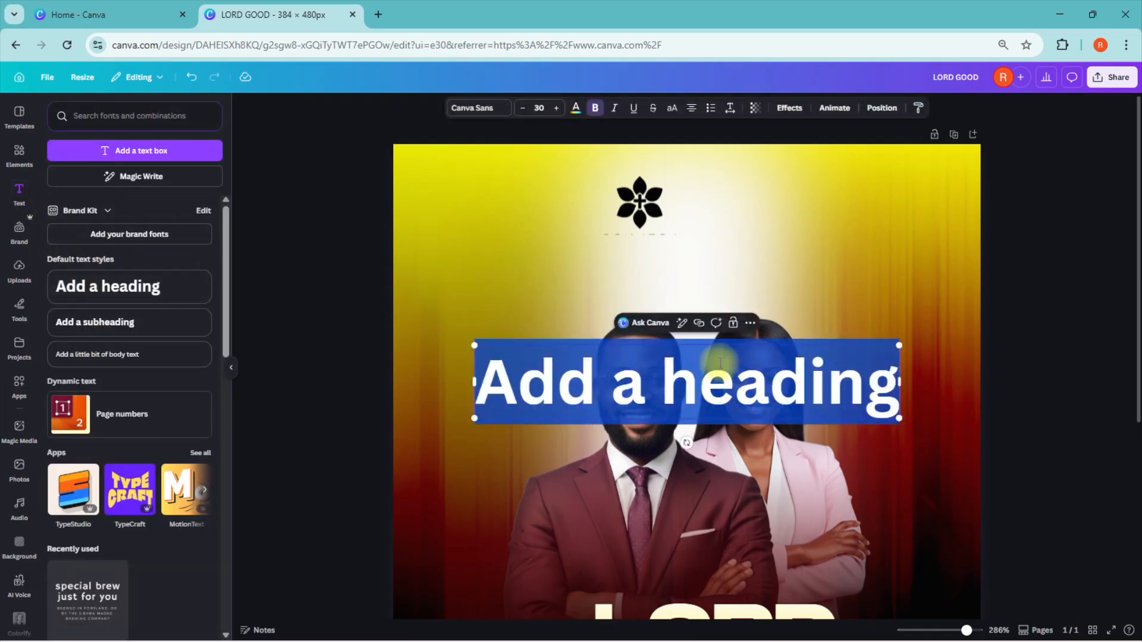
type("GOSPEL LIGHT CHURCH")
Step: Move the church name to the upper right of the logo and reduce its font size to 5
left_click_drag(684, 473, 785, 287)
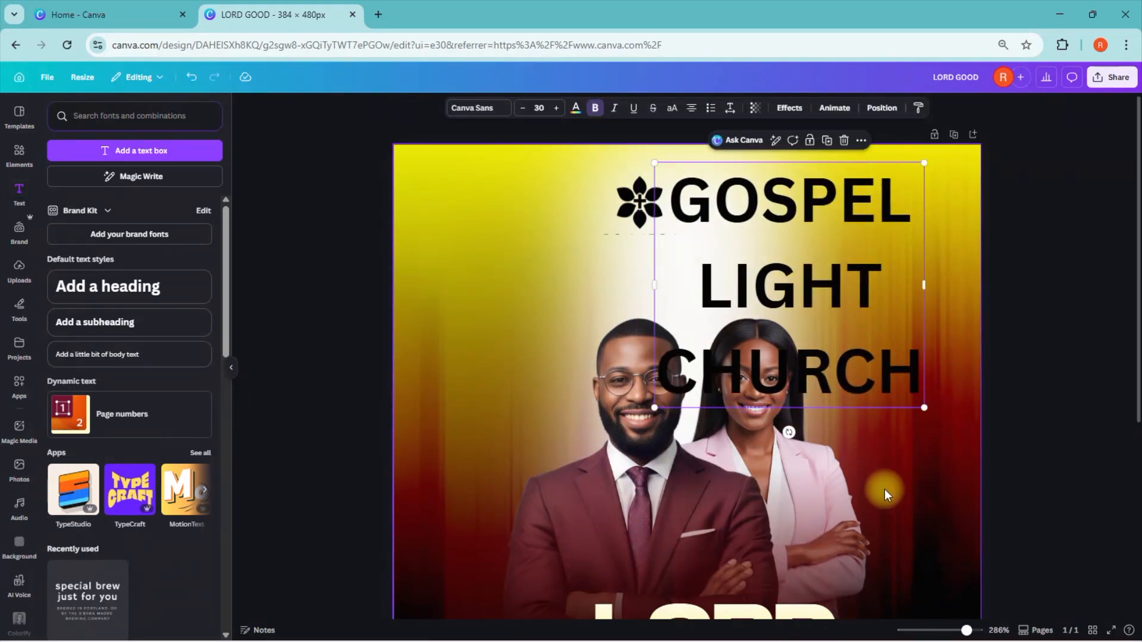
left_click(539, 107)
type("5.2")
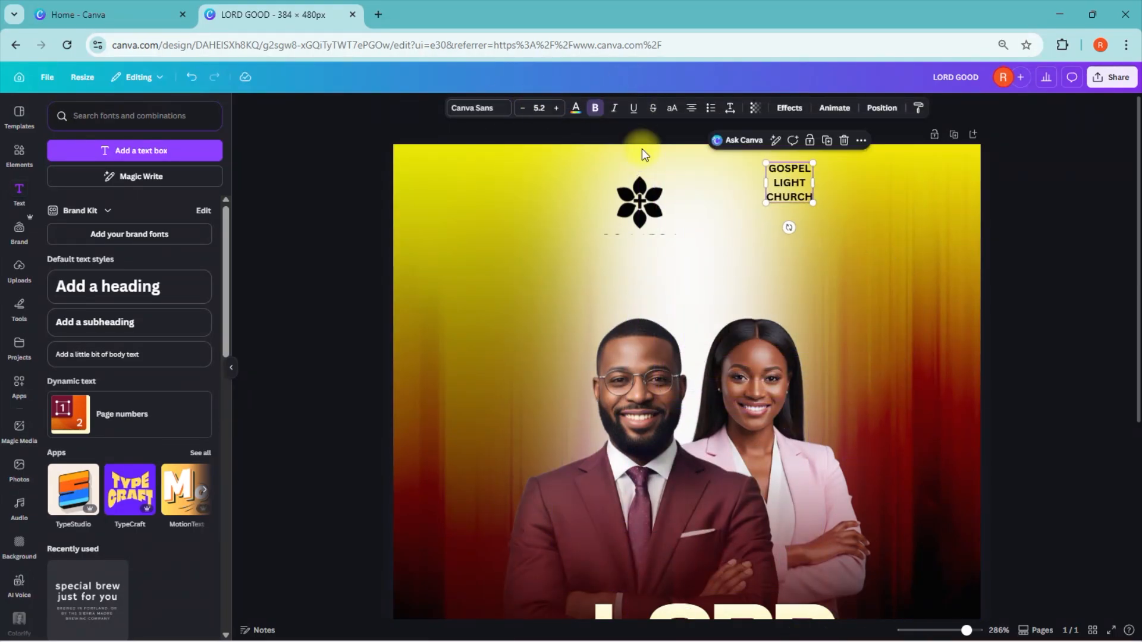
Step: Tighten the church name's line spacing, left-align it at size 5.2 and place it directly beside the logo
left_click(731, 108)
left_click_drag(690, 152, 693, 191)
left_click(712, 191)
left_click_drag(705, 151, 694, 158)
left_click(718, 297)
left_click(712, 208)
left_click(693, 107)
left_click(691, 107)
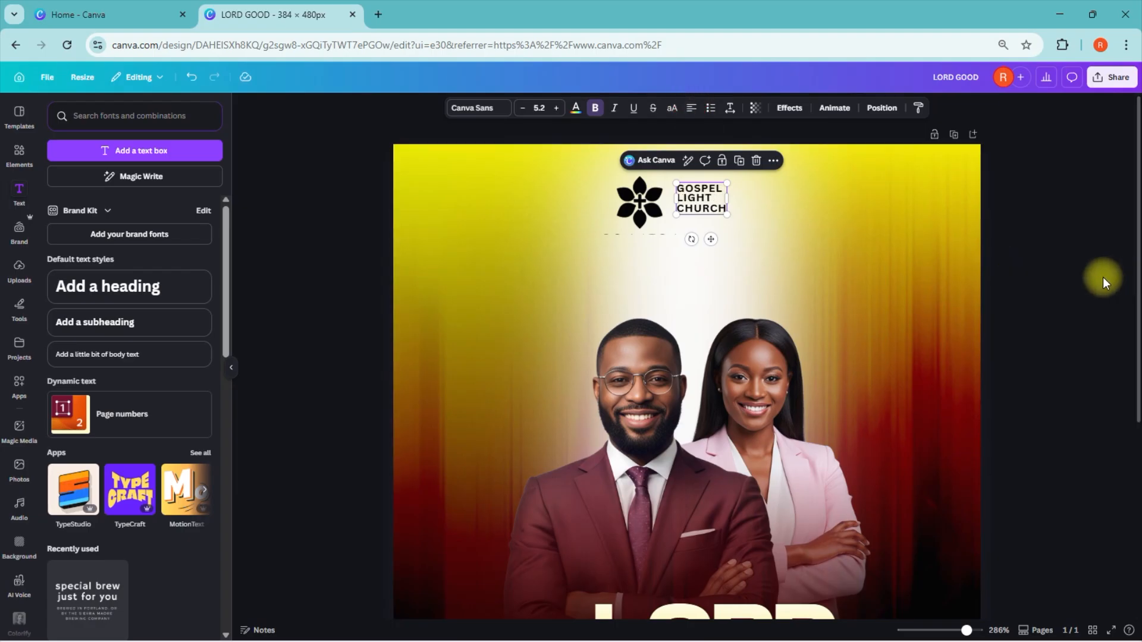
Step: Set the whole church name in the Monument UltraBold font
double_click(694, 197)
left_click(478, 108)
left_click(107, 295)
left_click(1034, 190)
double_click(718, 205)
key("ctrl+a")
left_click(479, 110)
left_click(107, 295)
left_click(729, 281)
left_click(711, 205)
left_click(724, 113)
Step: Adjust the church name's position beside the logo, then select both and centre them near the page's top
left_click(1020, 205)
left_click(677, 195)
left_click(1020, 205)
mouse_move(676, 195)
left_mouse_down()
mouse_move(737, 220)
mouse_move(693, 204)
left_mouse_up()
left_click_drag(595, 174, 733, 221)
mouse_move(662, 204)
left_mouse_down()
mouse_move(659, 221)
mouse_move(672, 214)
left_mouse_up()
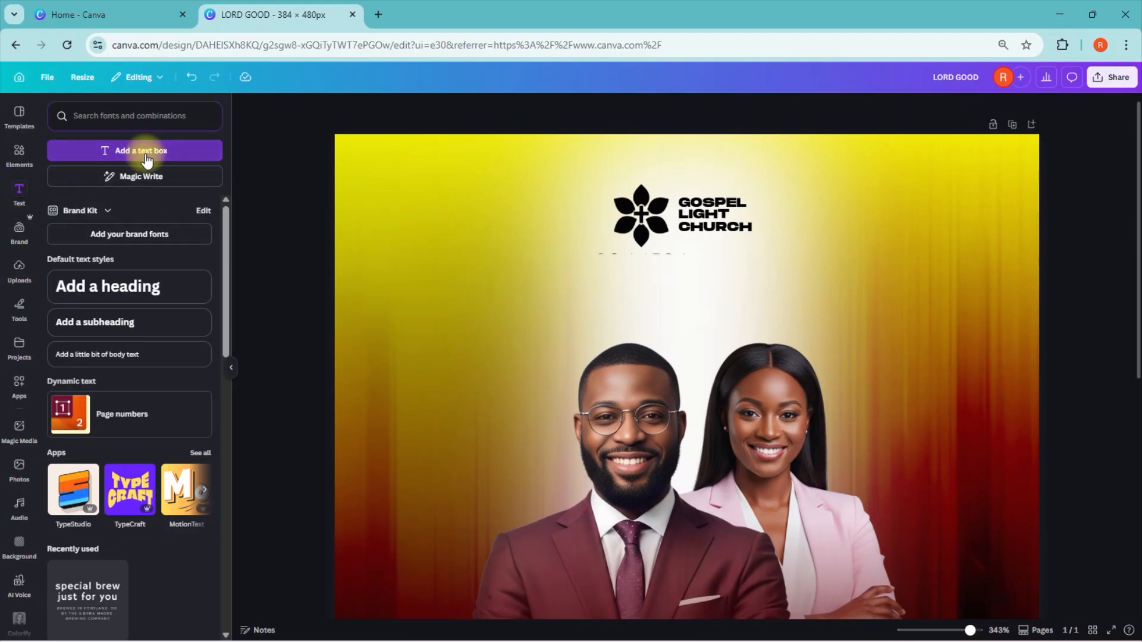
Step: Add a text box below the logo and replace its placeholder with "P R E S E N T S"
left_click(147, 155)
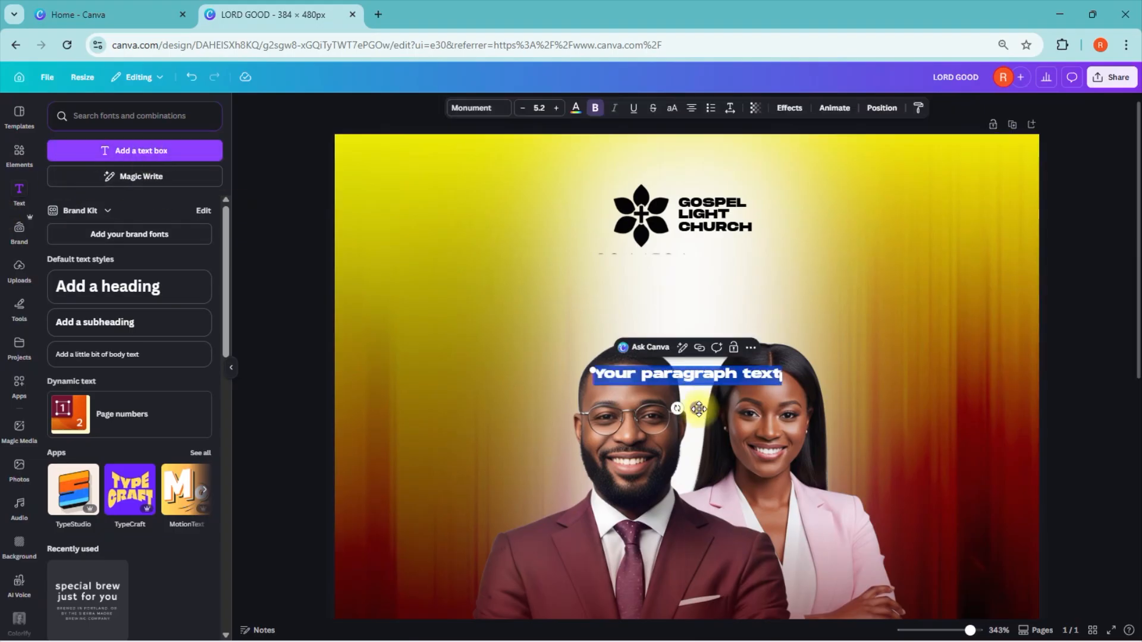
left_click_drag(692, 411, 691, 309)
left_click(701, 278)
key("ctrl+a")
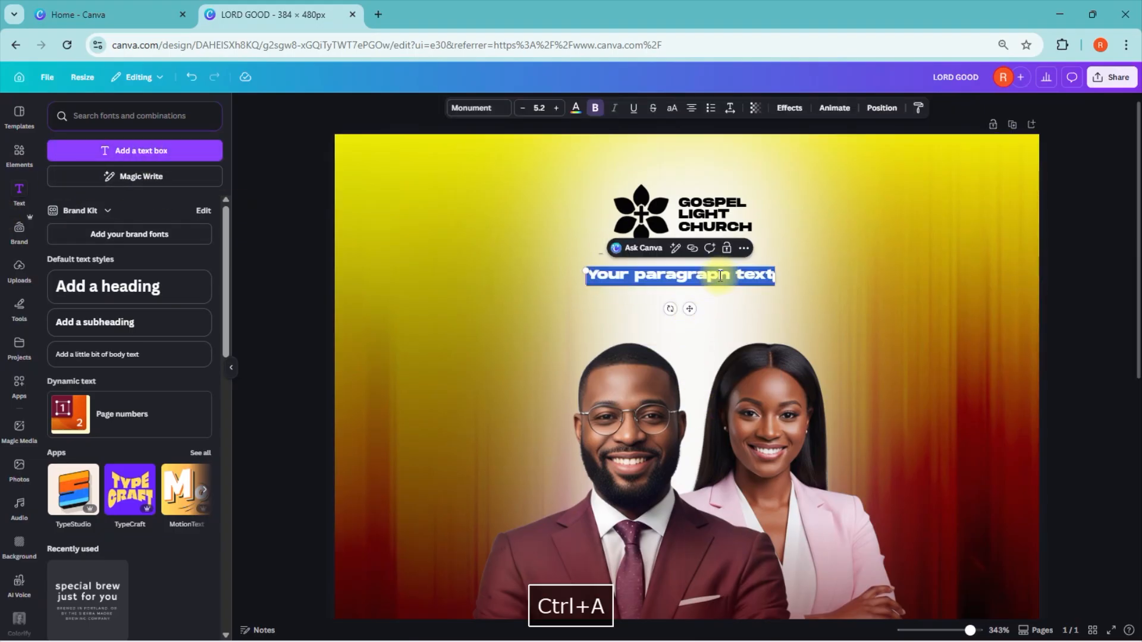
type("a")
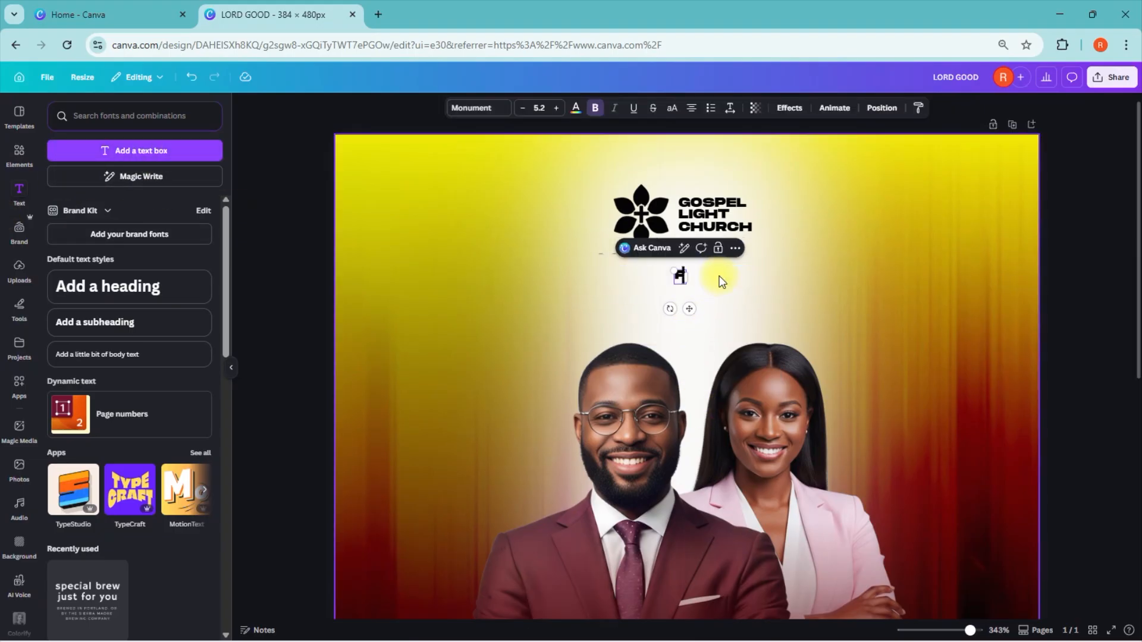
type(" R E S E N T S")
Step: Reduce the "P R E S E N T S" text to font size 4
left_click(1081, 270)
left_click(680, 275)
left_click(478, 107)
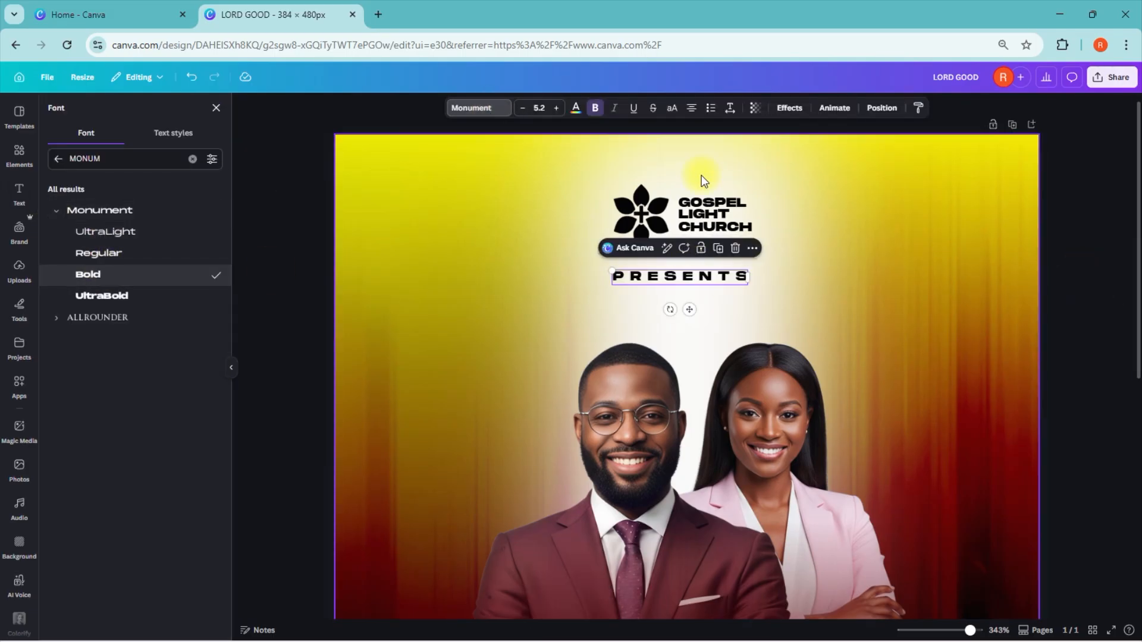
left_click(523, 108)
left_click(539, 108)
left_click(537, 133)
left_click(523, 108)
left_click(523, 108)
Step: Widen the "P R E S E N T S" letter spacing to about 602 and centre the line beneath the logo
left_click(729, 108)
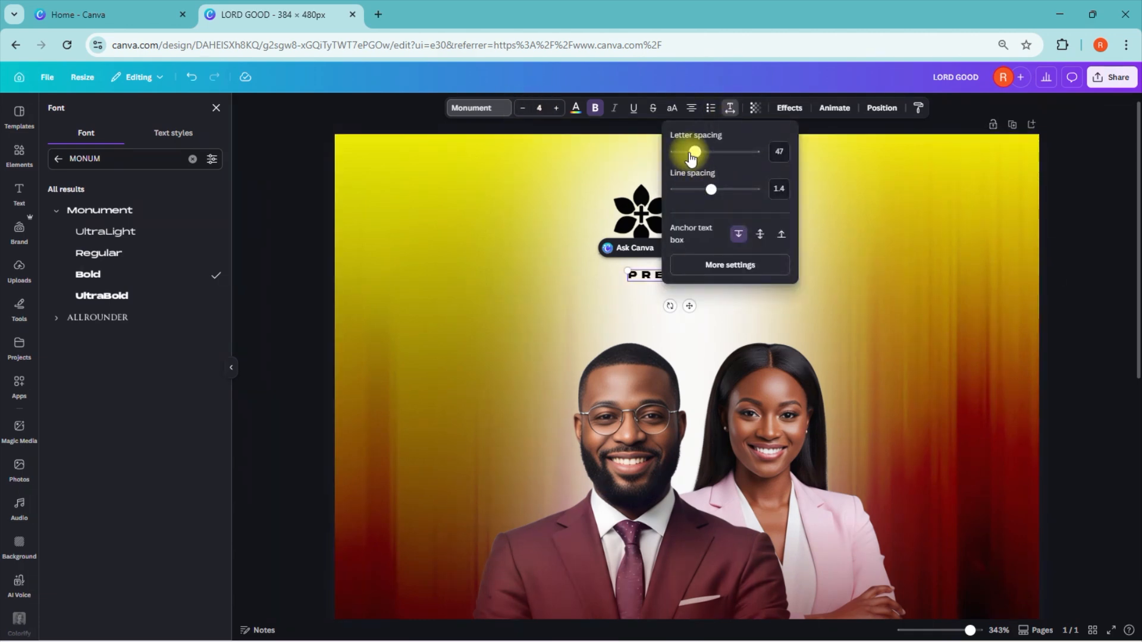
left_click_drag(710, 154, 740, 155)
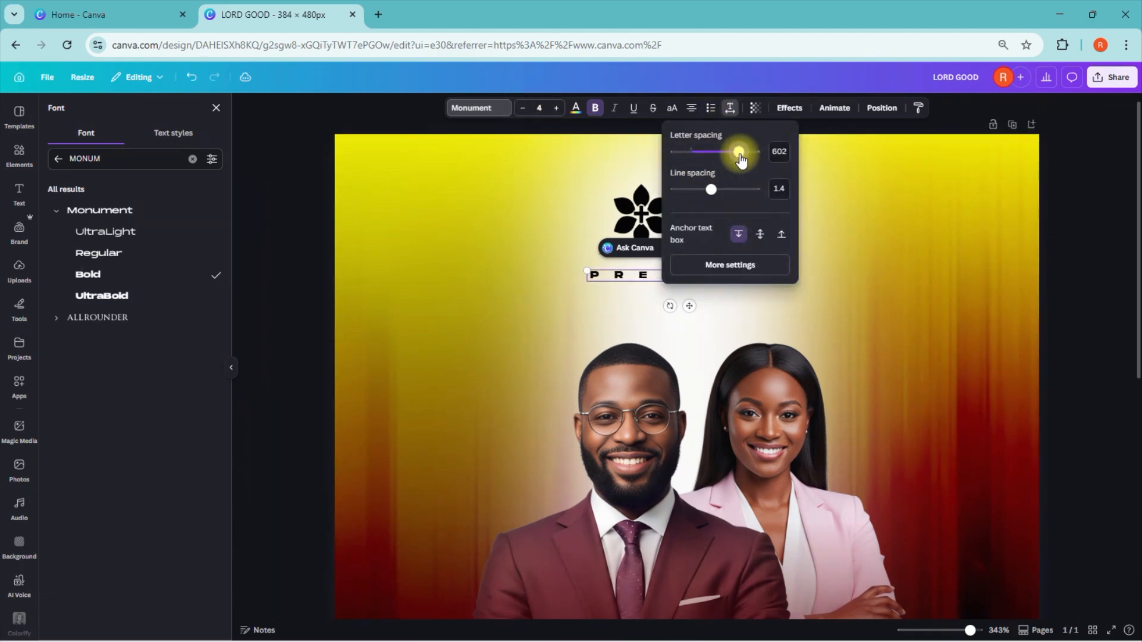
left_click(677, 303)
left_click(685, 275)
left_click_drag(690, 306, 694, 305)
left_click(1015, 552)
Step: Add another text box and place it beside the man's face on the outer side
left_click_drag(971, 630, 965, 630)
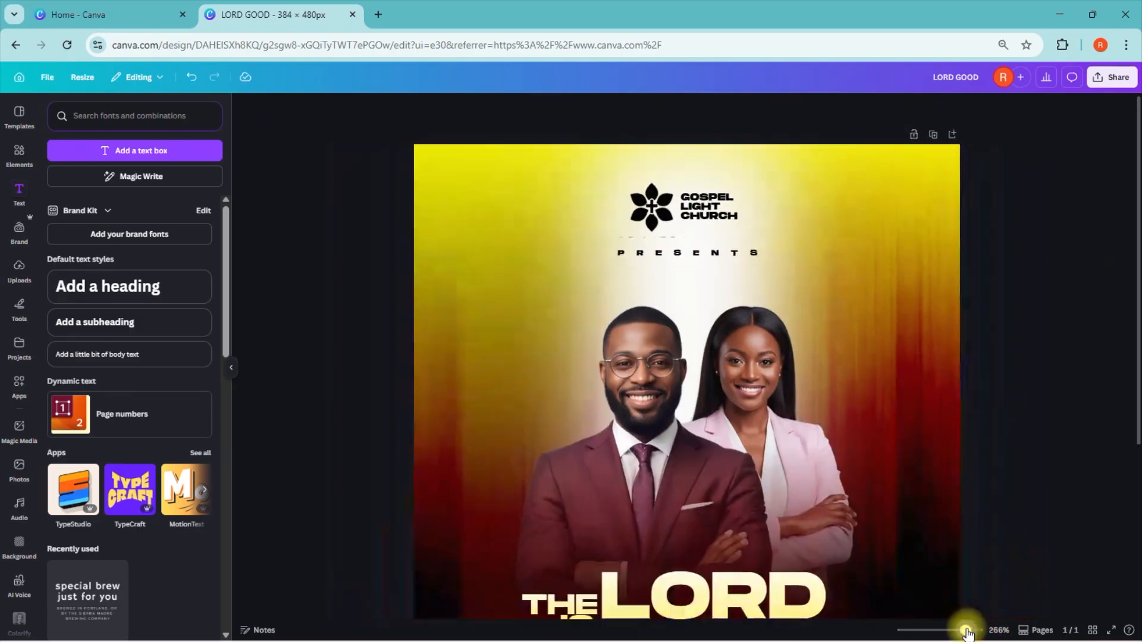
scroll(1114, 421, "down", 3)
scroll(1115, 421, "up", 3)
left_click(157, 155)
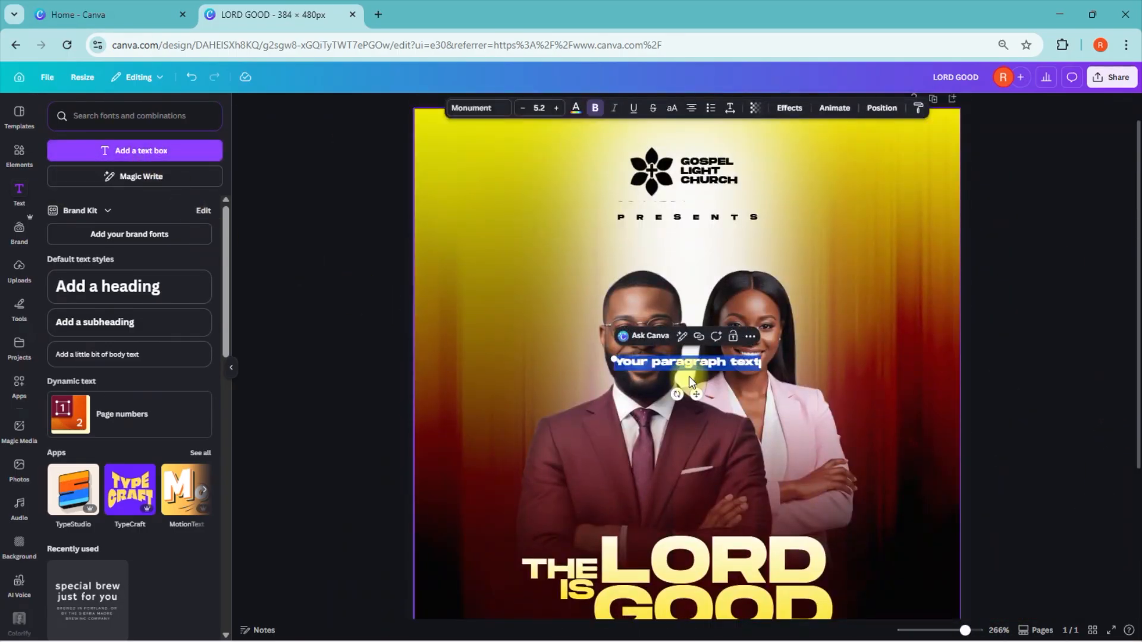
left_click_drag(698, 397, 542, 393)
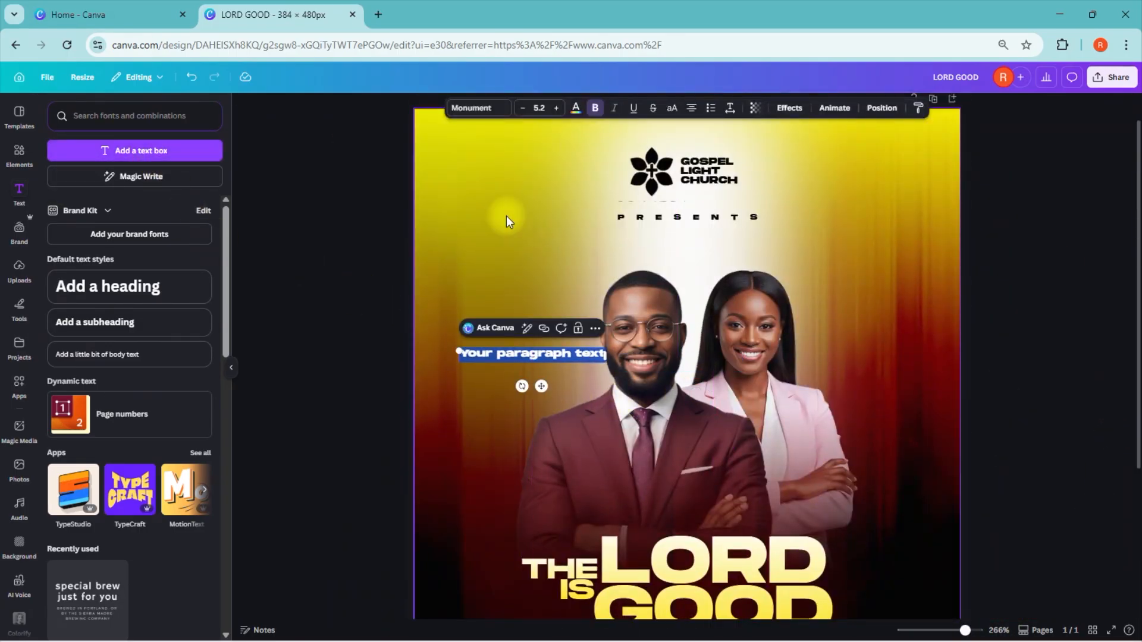
Step: Search the fonts for BEBAS and set the new text box in Bebas Neue Bold
left_click(471, 108)
left_click(119, 158)
type("MONUM")
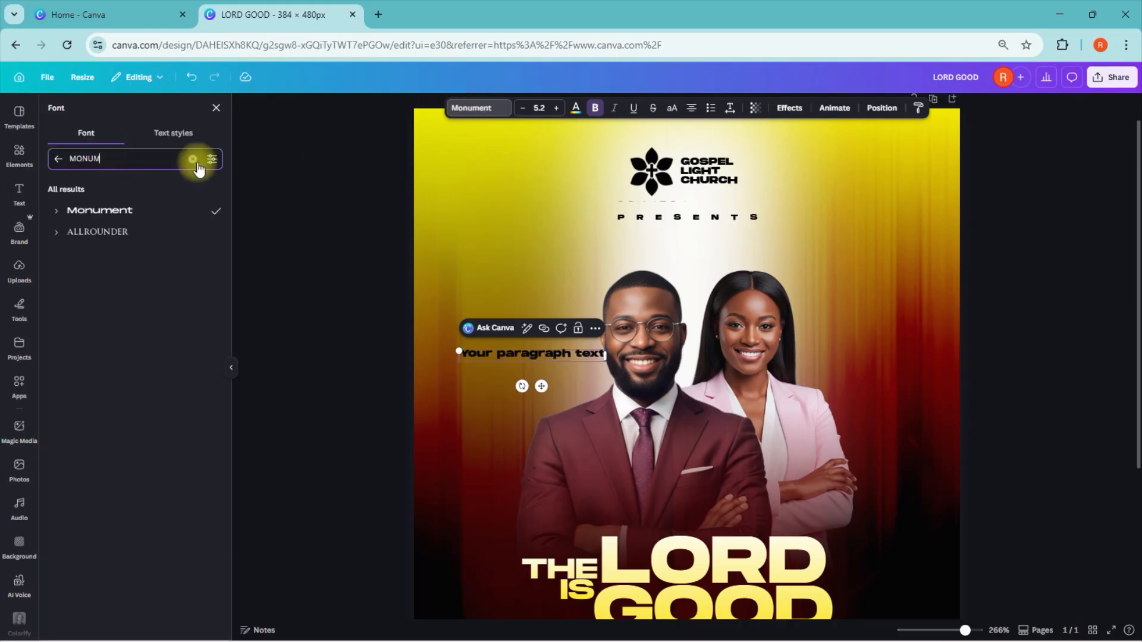
left_click(195, 160)
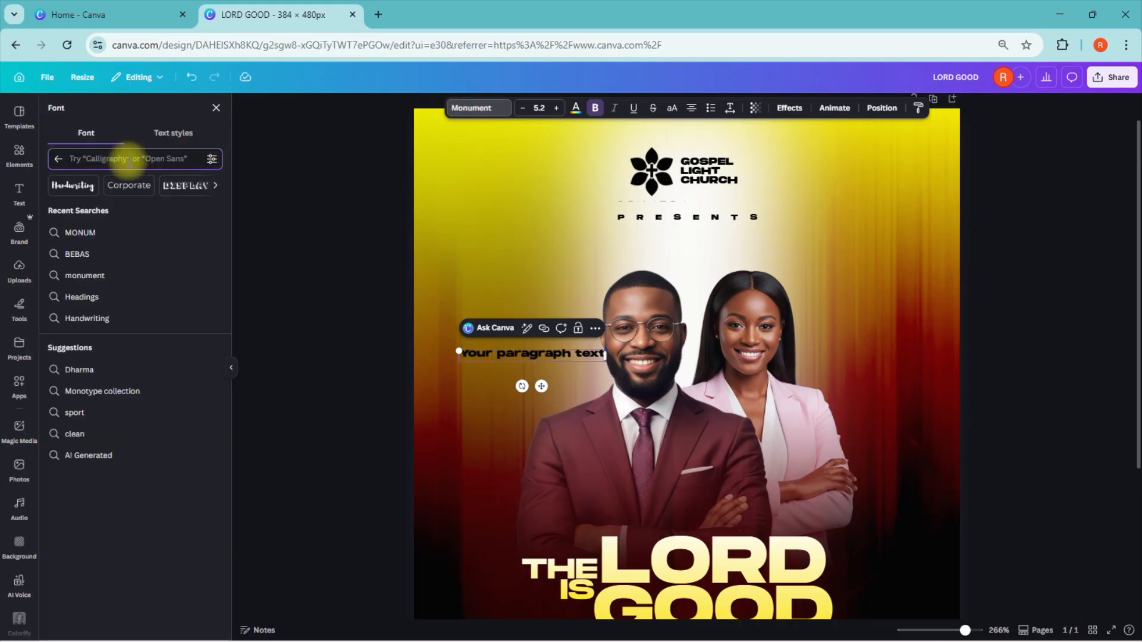
type("BEBAS")
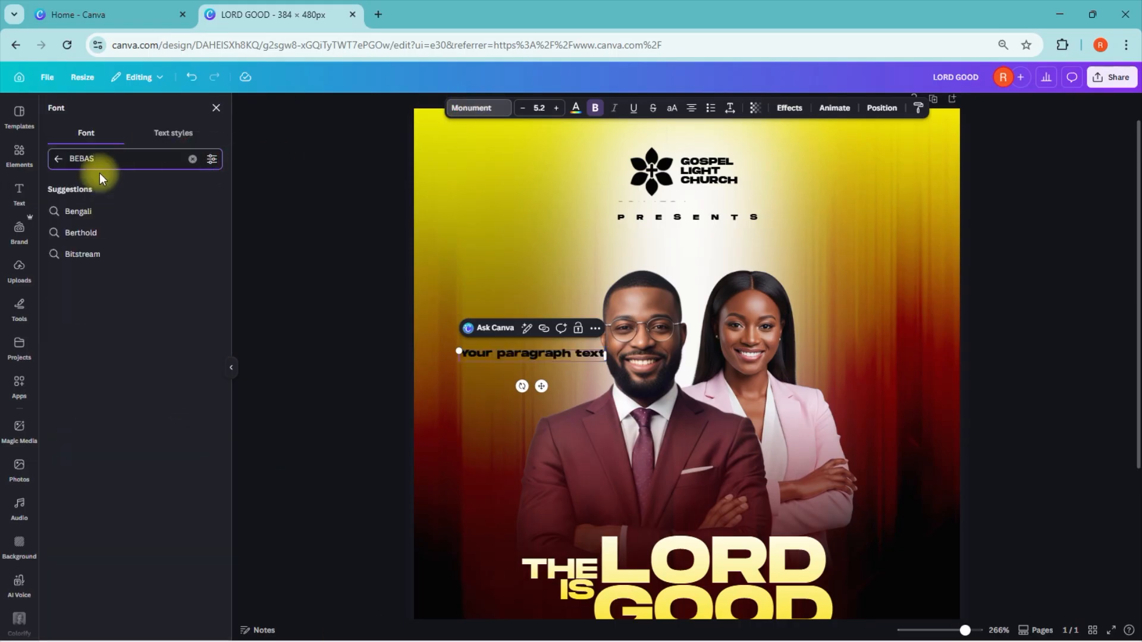
left_click(57, 211)
left_click(85, 247)
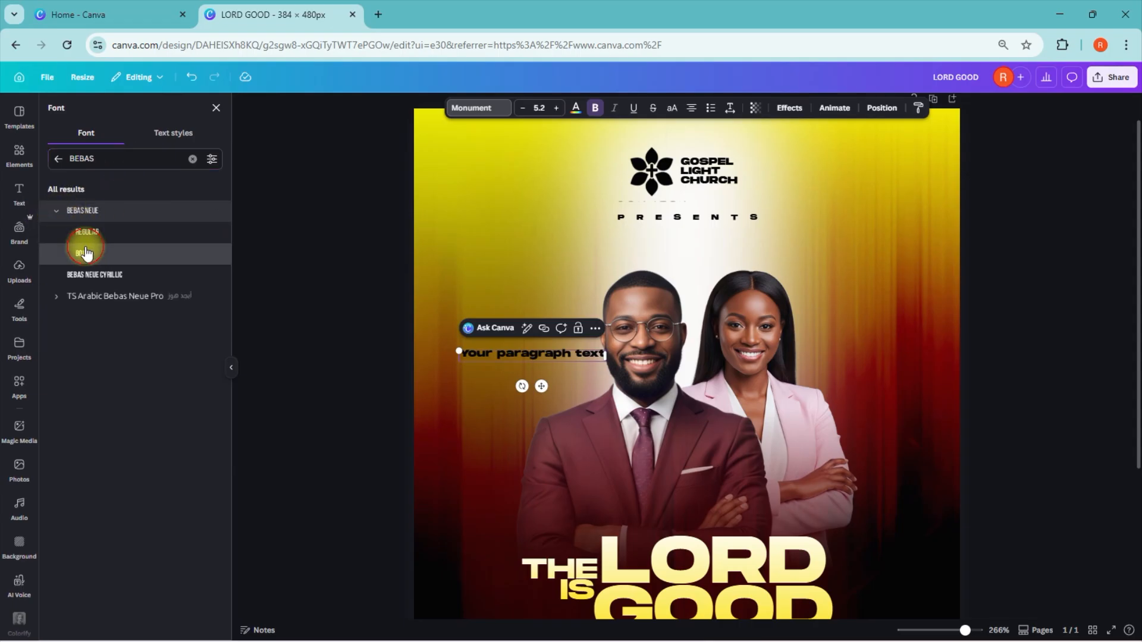
Step: Replace the placeholder with "PASTOR" and the pastor's full name, left-aligned
triple_click(548, 356)
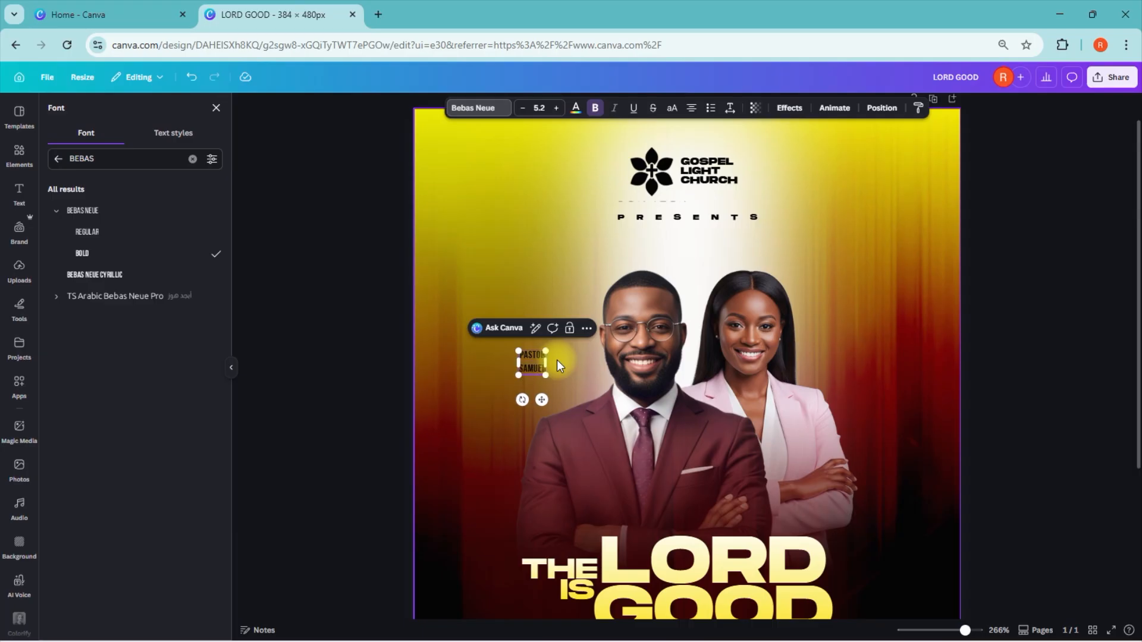
left_click(1007, 326)
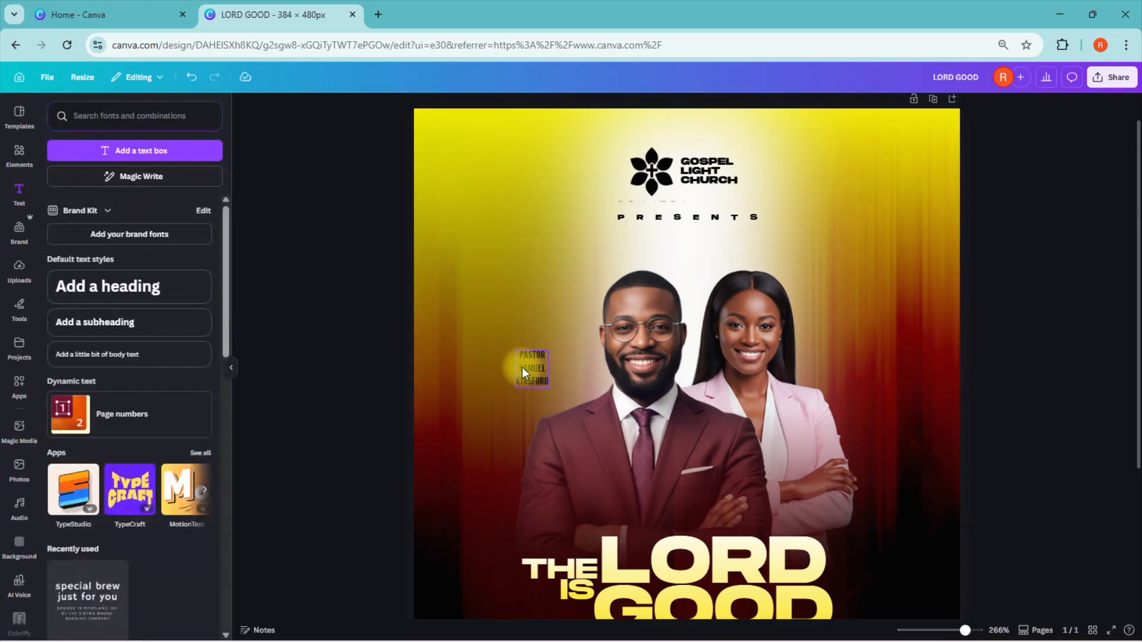
left_click(521, 367)
left_click(691, 107)
left_click(691, 108)
left_click(690, 108)
left_click(907, 347)
Step: Set the word "PASTOR" to font size 4 and the pastor's name beneath it to size 8
left_click(526, 356)
double_click(527, 356)
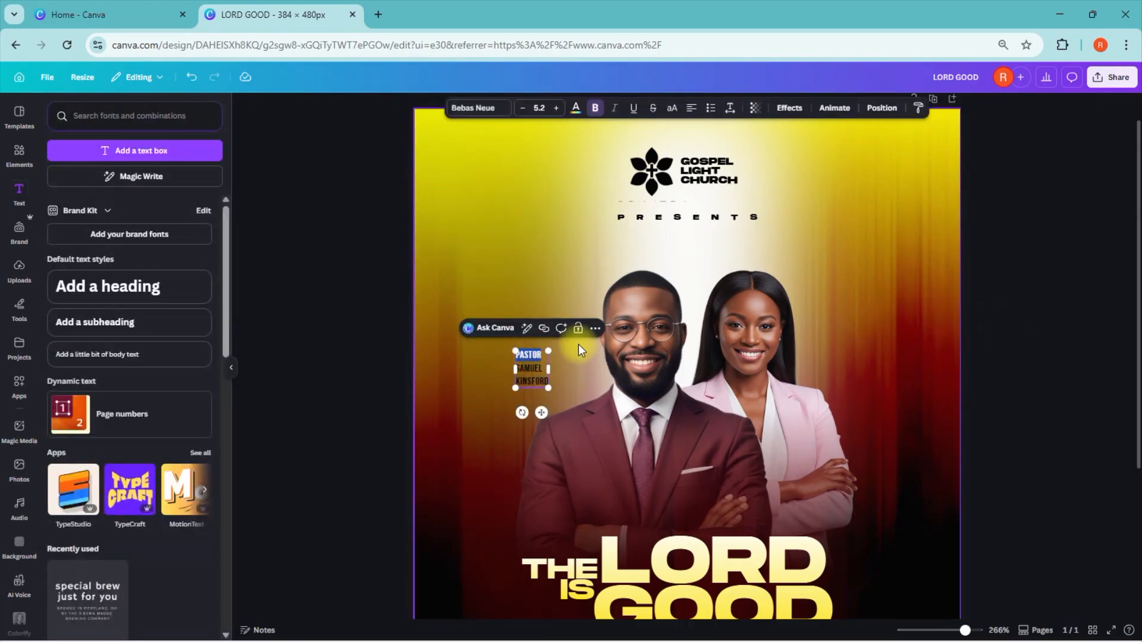
left_click(539, 108)
type("4")
left_click(517, 375)
left_click(549, 379)
left_click(539, 108)
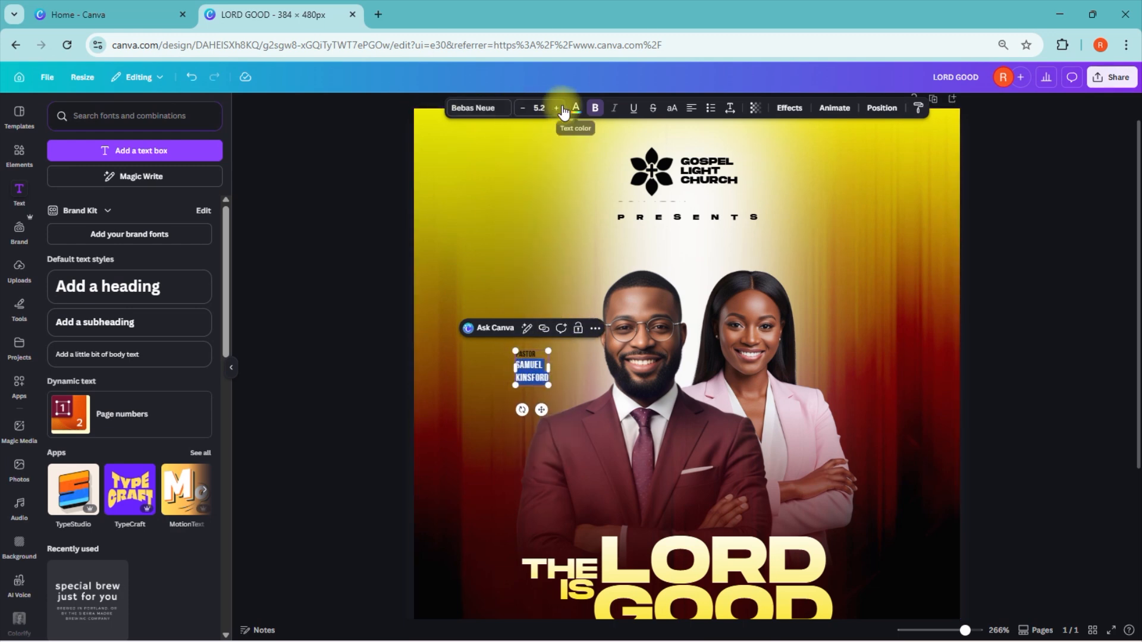
type("8")
Step: Tighten the pastor text's line spacing to 0.85 and move it closer to the man's head
left_click(730, 108)
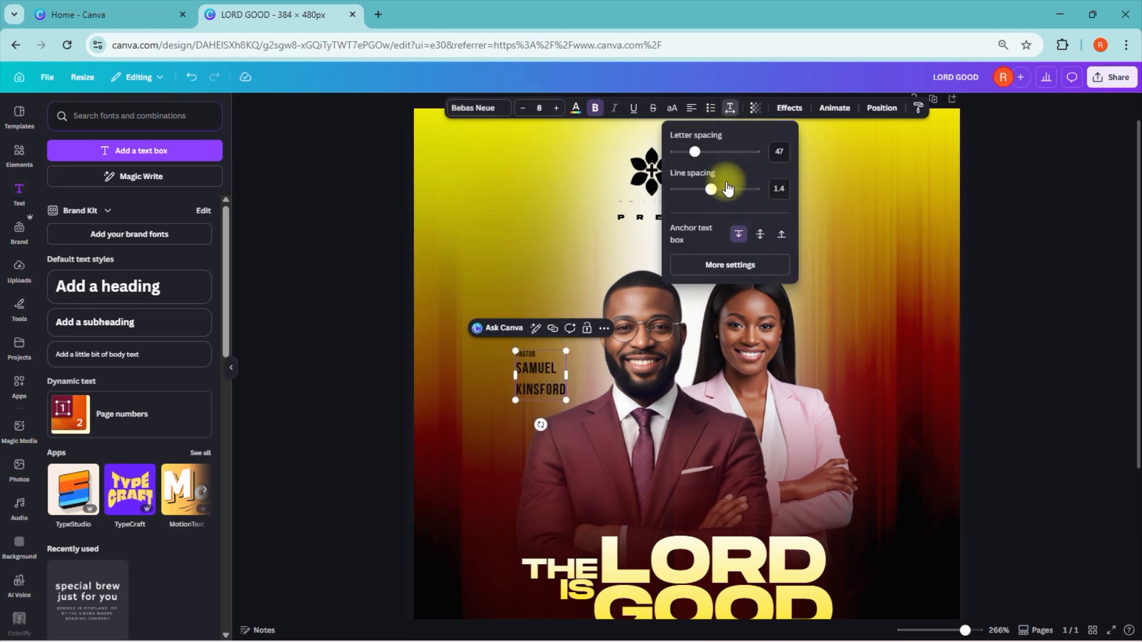
left_click_drag(712, 191, 689, 198)
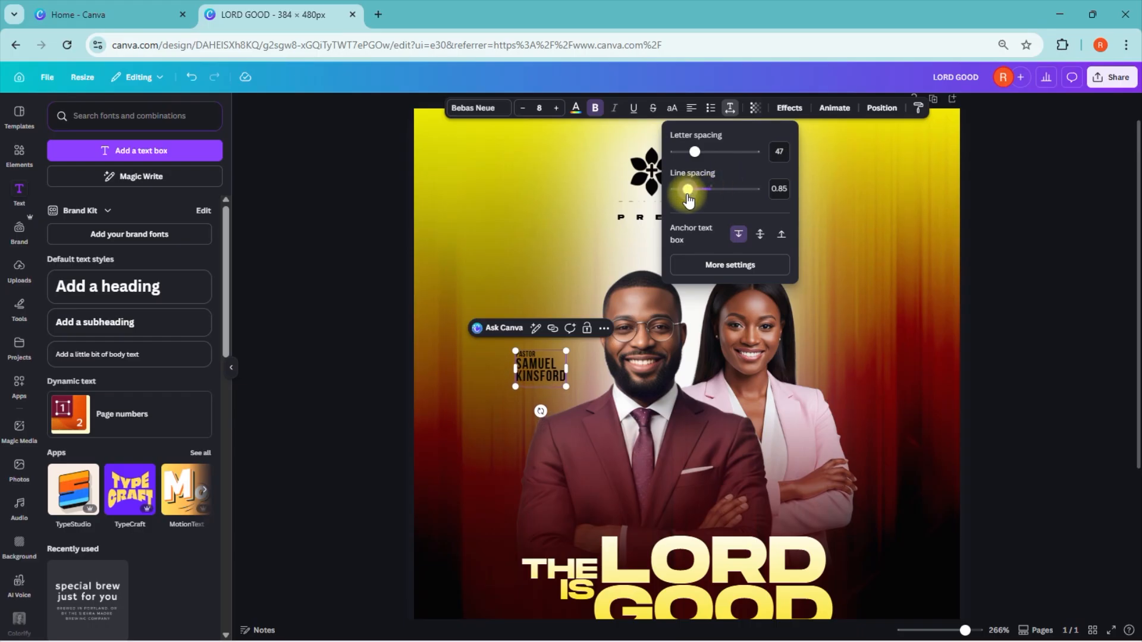
left_click(1070, 271)
left_click_drag(546, 372, 567, 357)
mouse_move(965, 630)
left_mouse_down()
mouse_move(941, 630)
mouse_move(956, 630)
left_mouse_up()
left_click(980, 459)
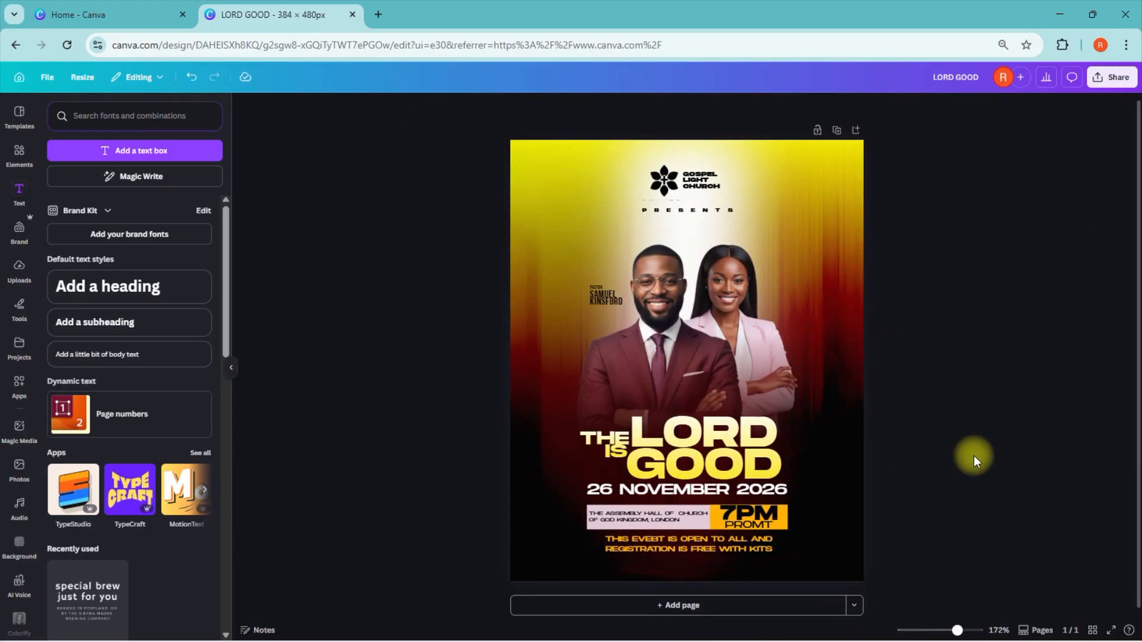
scroll(951, 429, "up", 5)
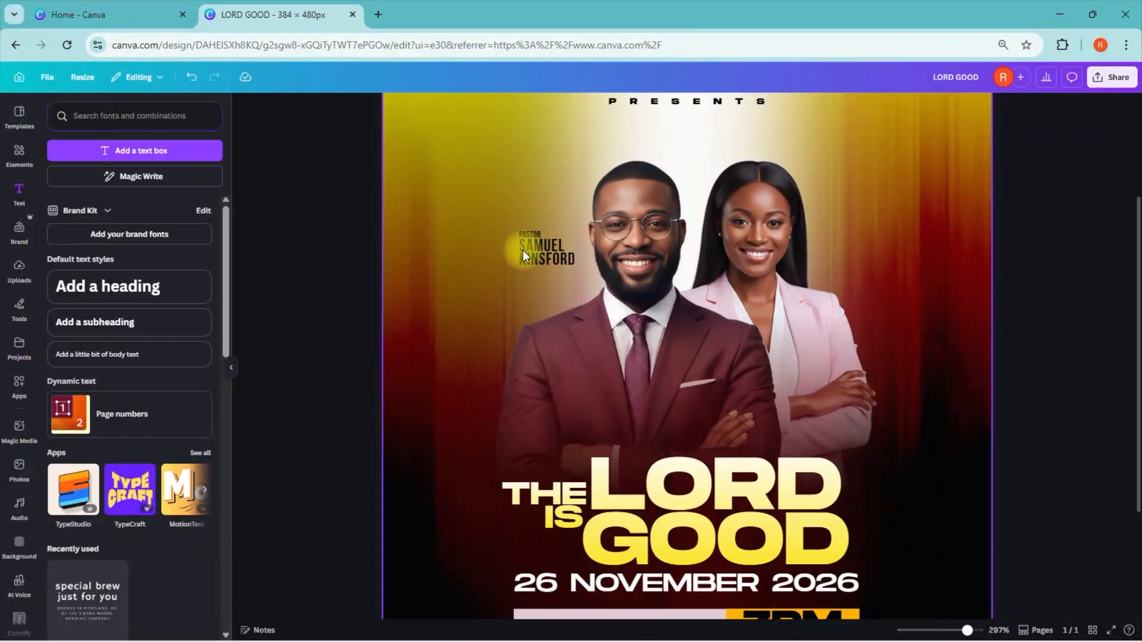
left_click(552, 256)
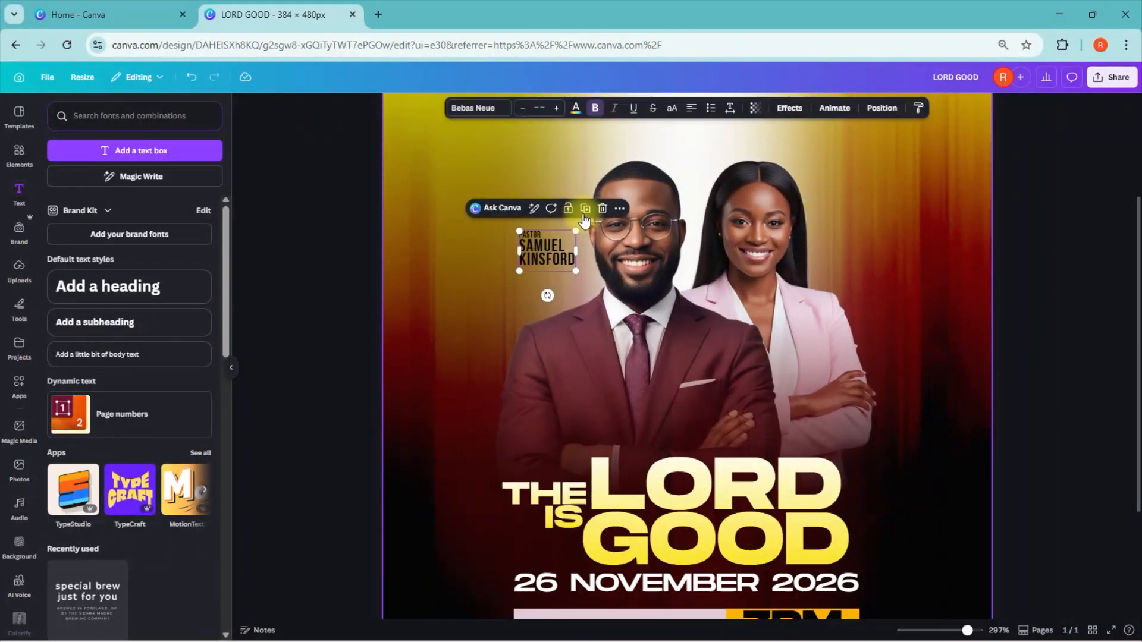
key("ctrl+d")
left_click_drag(559, 269, 839, 244)
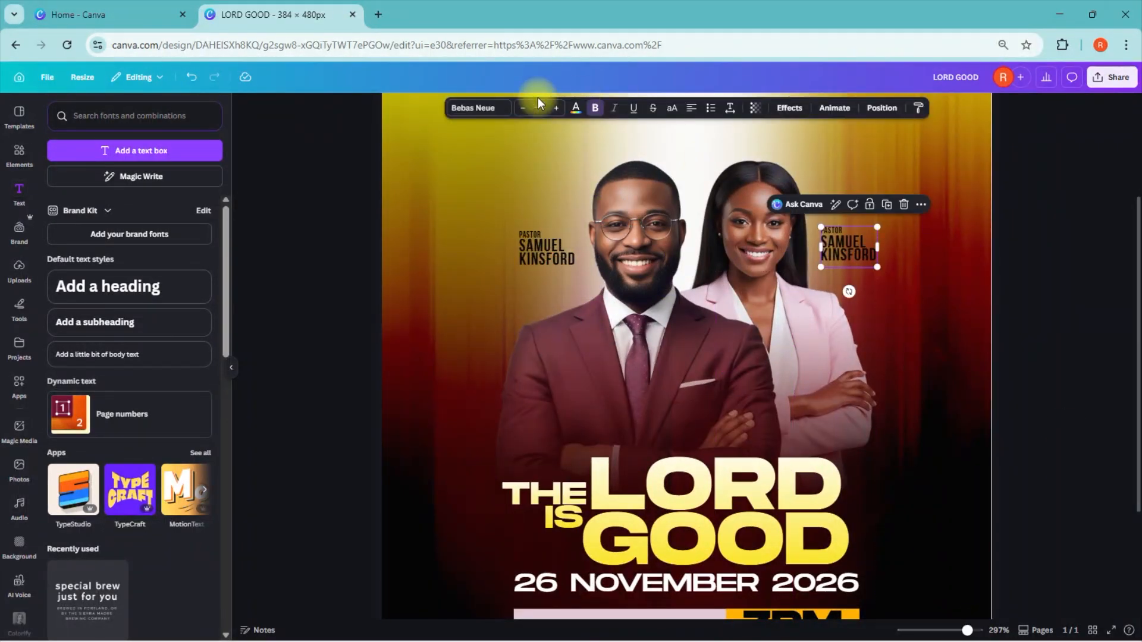
key("ctrl+z")
key("ctrl+z")
Step: Copy the pastor text to the outer side of the woman's head and replace the copied name with the second pastor's full name
left_click(552, 260)
left_click_drag(552, 259, 825, 245)
double_click(855, 262)
key("BackSpace")
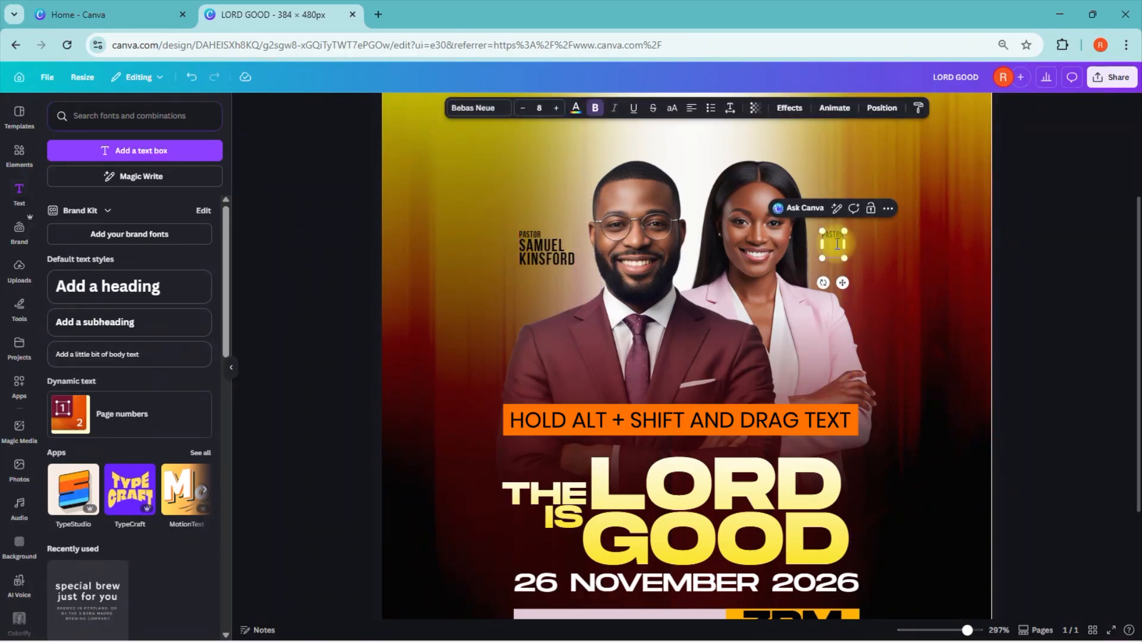
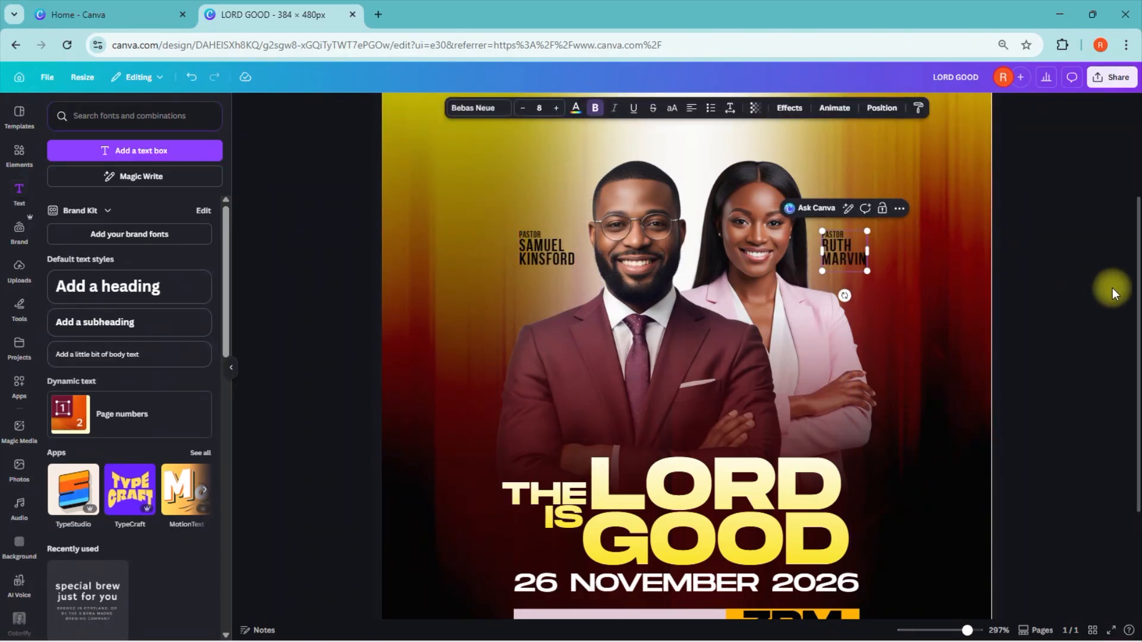
left_click(1112, 288)
left_click_drag(966, 630, 959, 630)
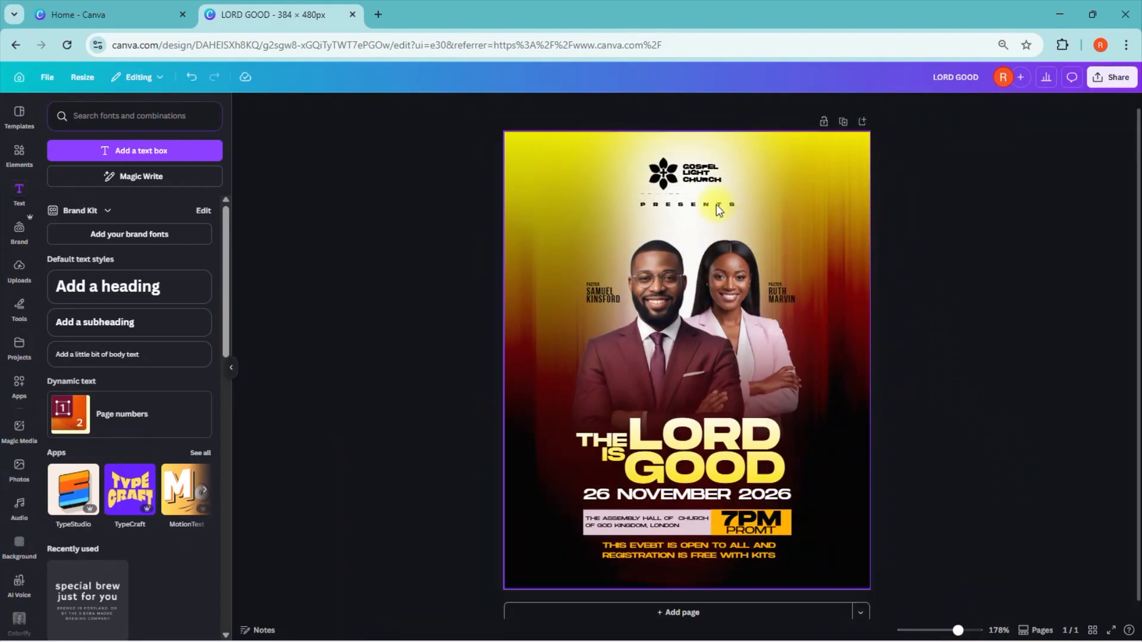
Step: Unlock the couple's group among the layers, expand it and select the man's photo inside it
left_click(659, 273)
left_click(787, 108)
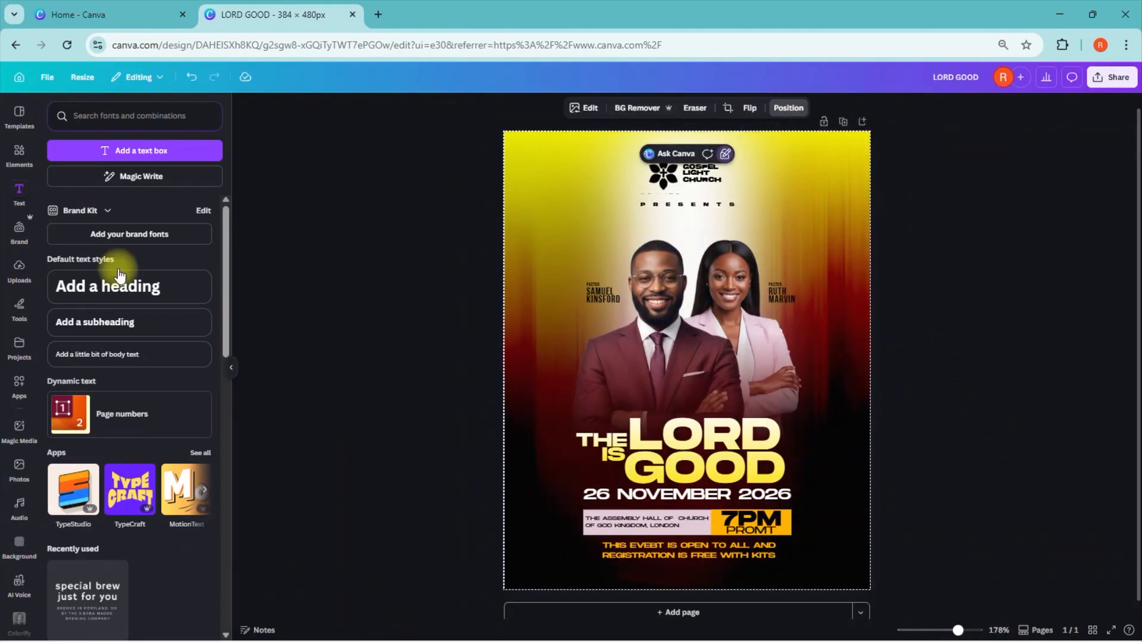
left_click(193, 511)
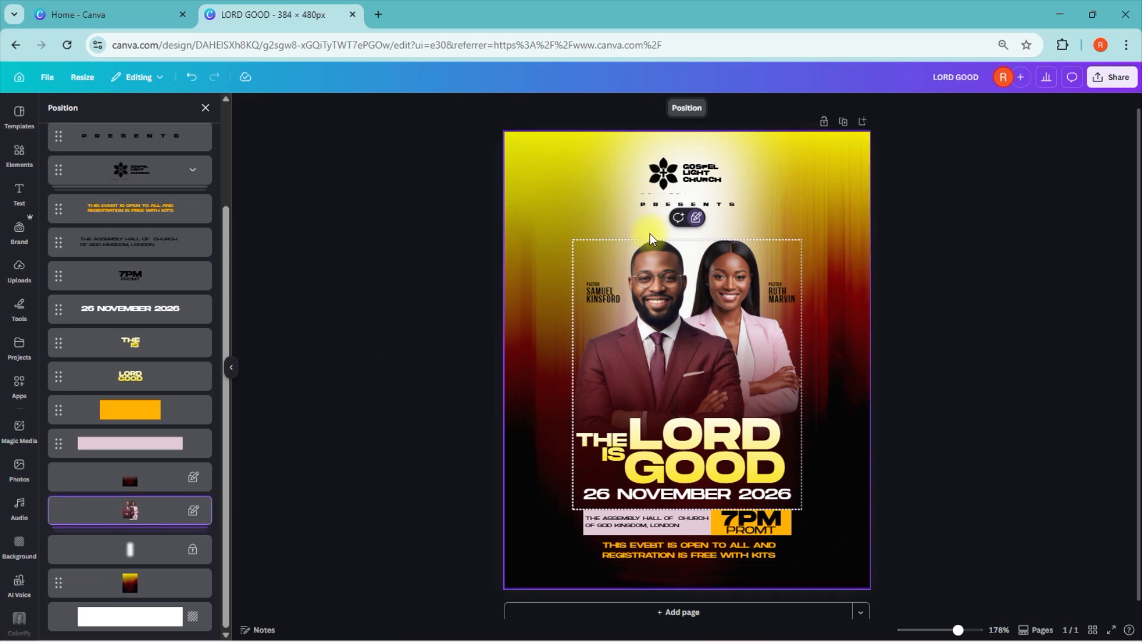
left_click(676, 240)
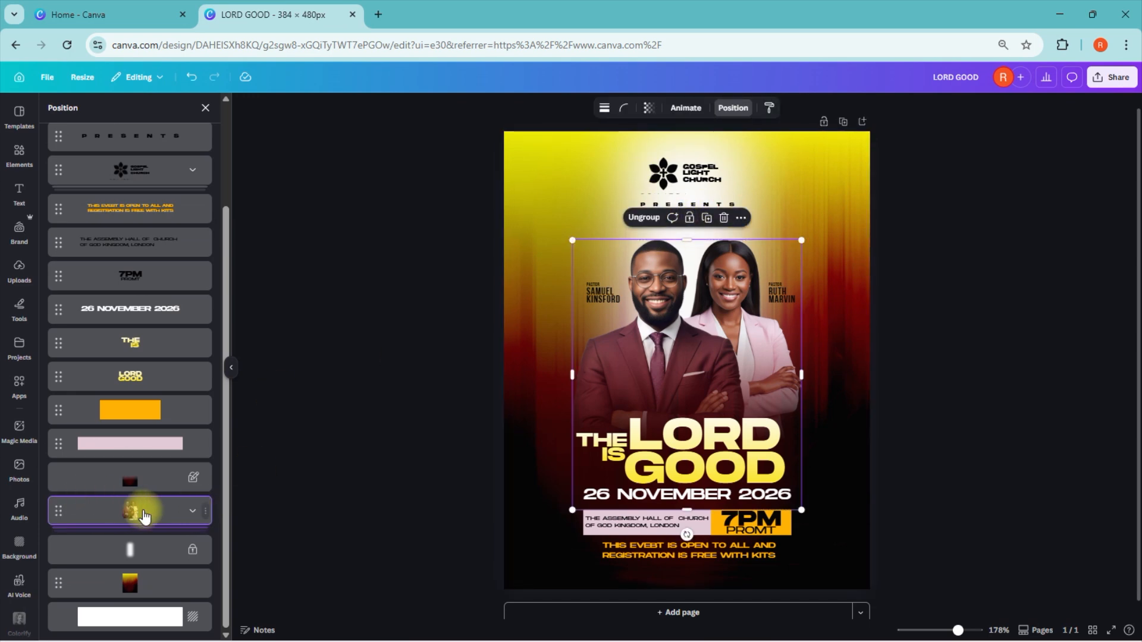
left_click(192, 512)
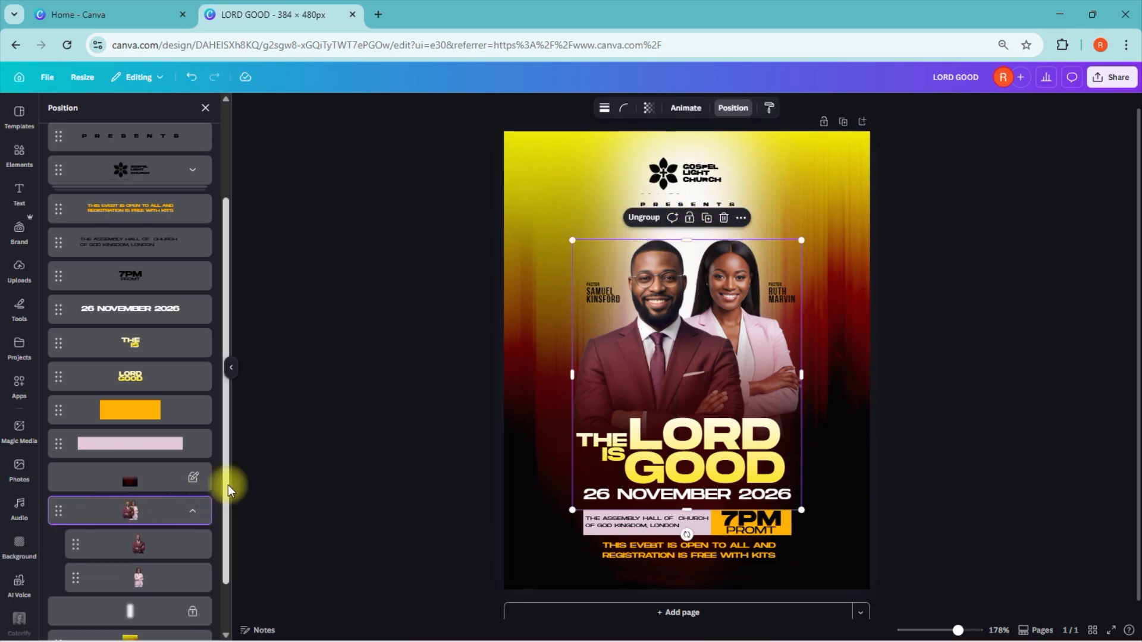
left_click_drag(227, 484, 233, 530)
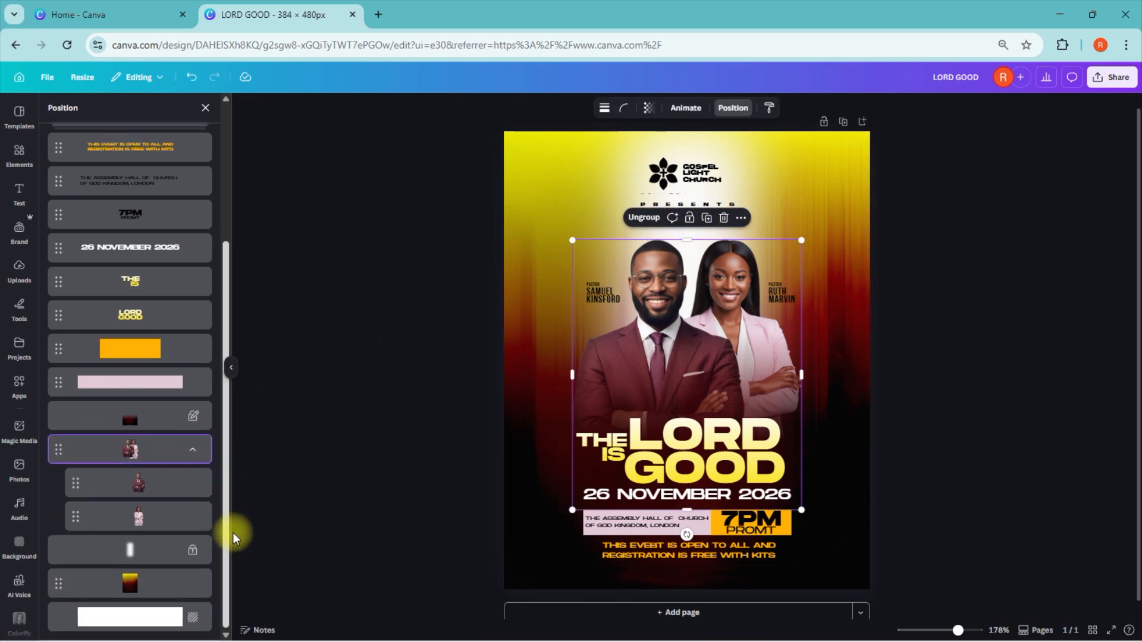
left_click(140, 493)
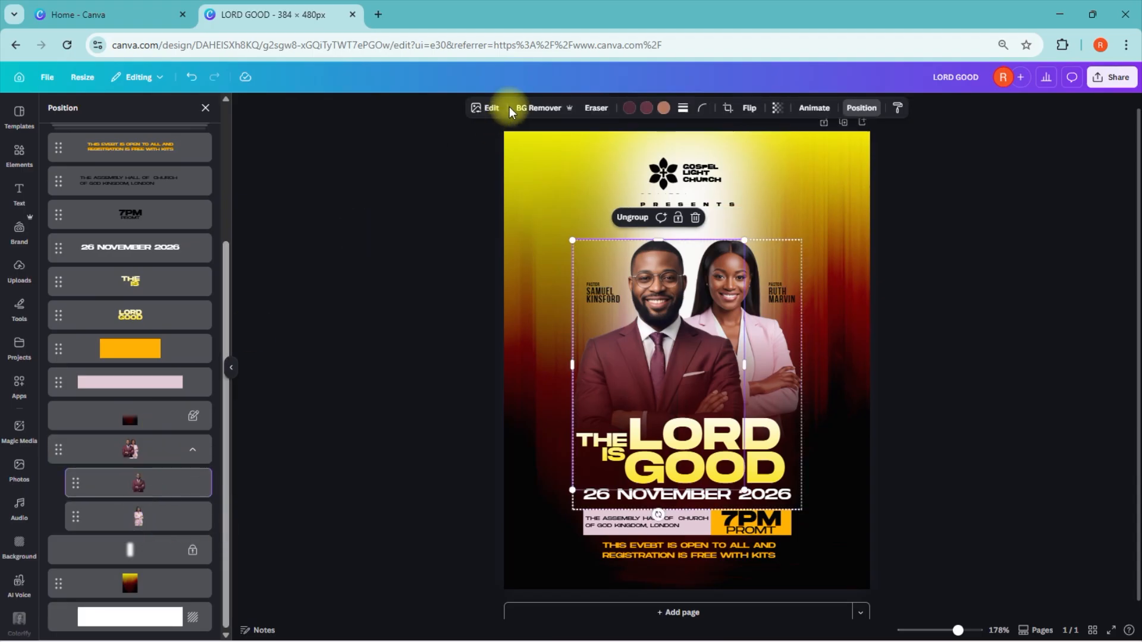
Step: Adjust the man's photo to temperature 24, contrast 16, highlights 32, shadows 17 and blacks 14
left_click(491, 109)
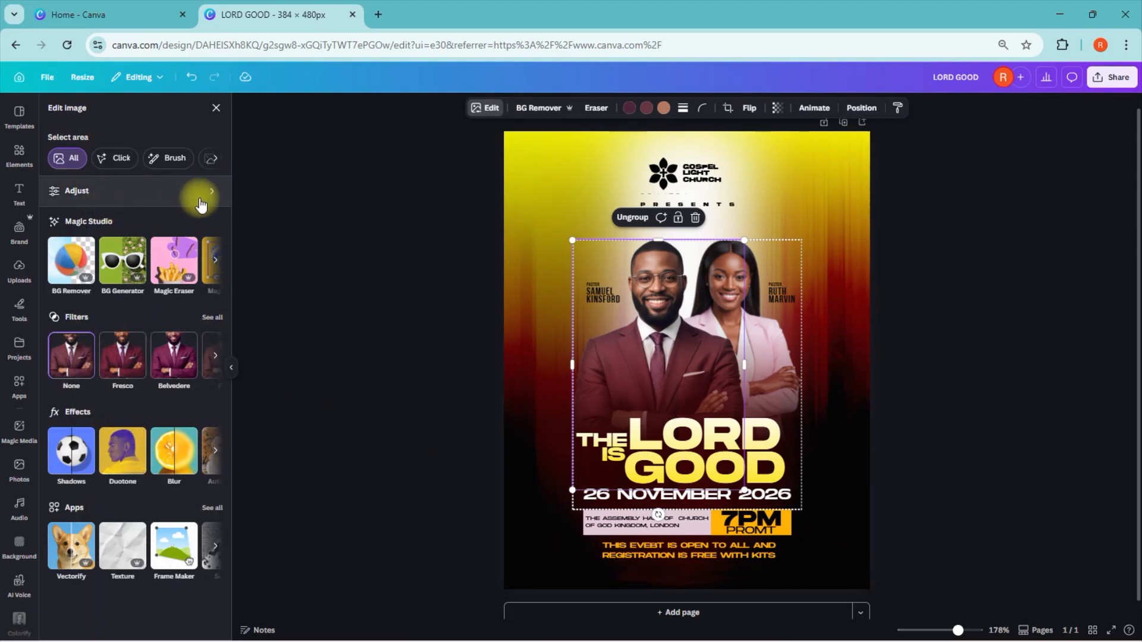
left_click(205, 195)
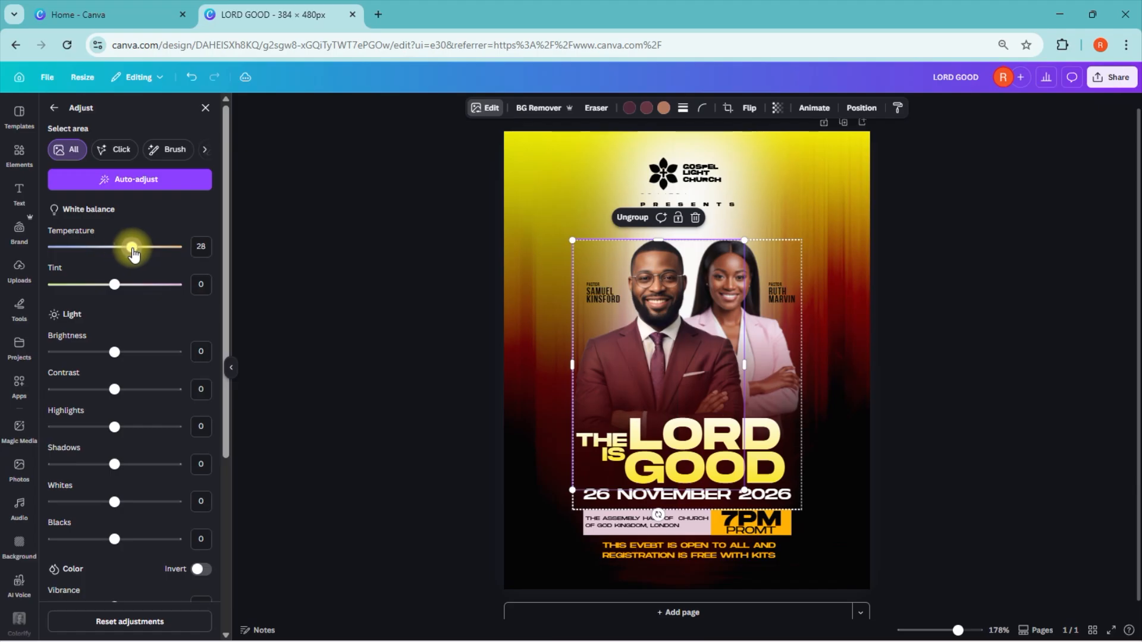
left_click_drag(226, 232, 233, 303)
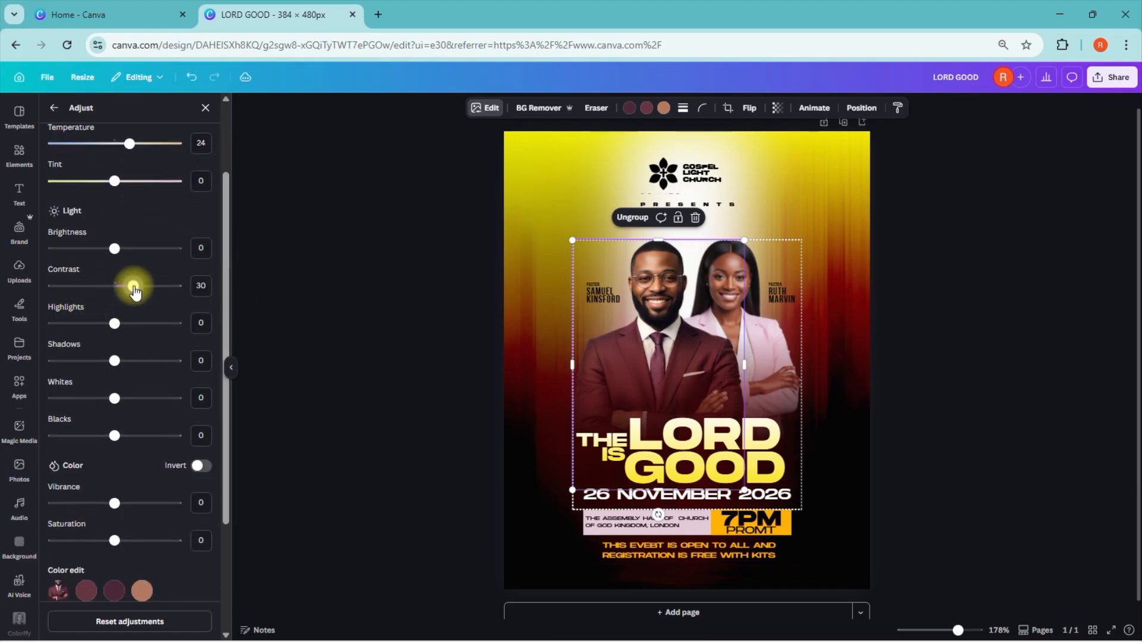
left_click_drag(126, 292, 124, 286)
left_click_drag(114, 324, 135, 324)
left_click_drag(114, 361, 125, 360)
left_click_drag(114, 436, 124, 436)
Step: Set the man's photo to vibrance 23 and clarity 40
left_click_drag(228, 282, 228, 339)
left_click_drag(115, 414, 129, 415)
left_click_drag(958, 631, 968, 630)
left_click_drag(226, 420, 226, 467)
left_click_drag(114, 544, 139, 544)
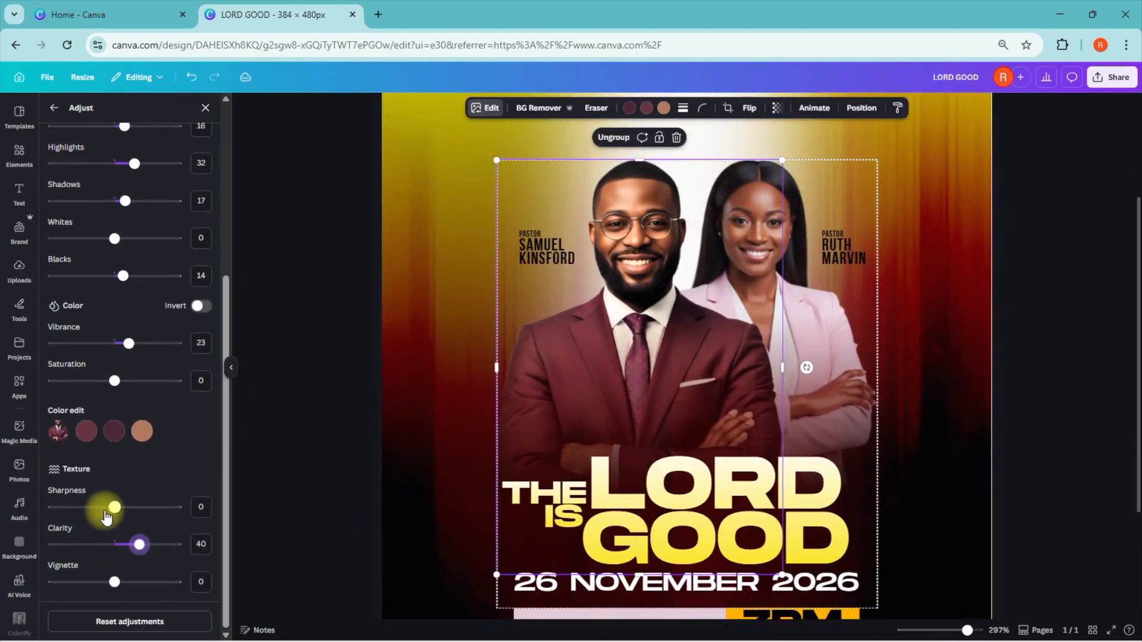
Step: Shift the suit colour in the man's photo to hue 7, saturation 21 and brightness 9, and fine-tune the photo's other two colours
left_click(89, 431)
left_click_drag(122, 489, 119, 483)
left_click_drag(115, 522, 123, 524)
left_click(113, 431)
mouse_move(116, 483)
left_mouse_down()
mouse_move(123, 523)
mouse_move(115, 485)
left_mouse_up()
left_click(141, 430)
left_click_drag(120, 552, 120, 561)
left_click(87, 431)
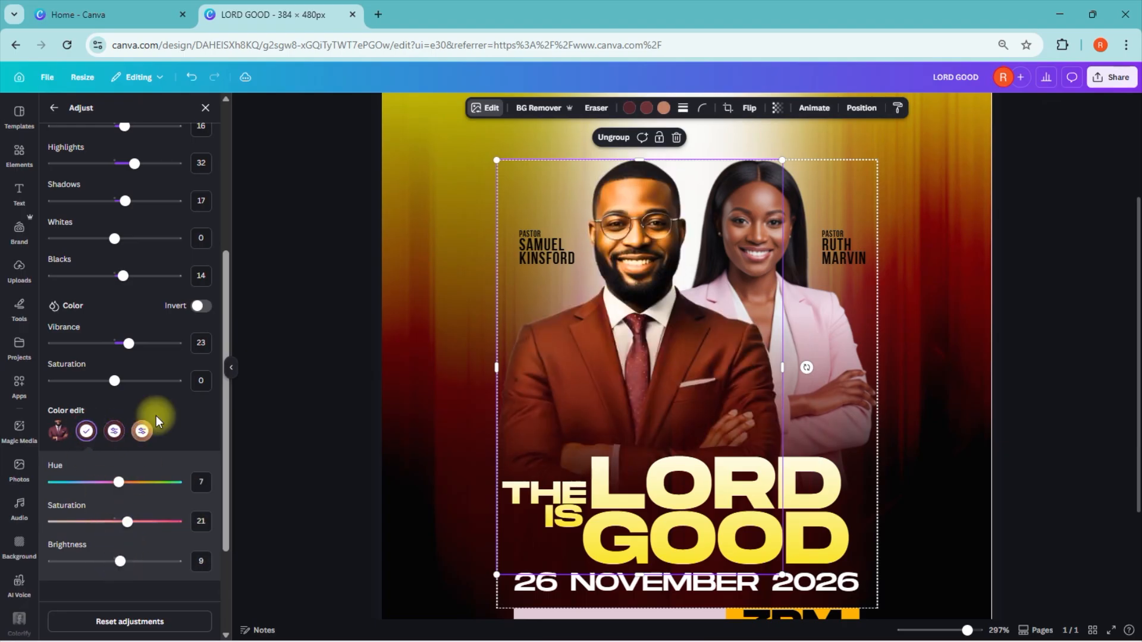
left_click(205, 107)
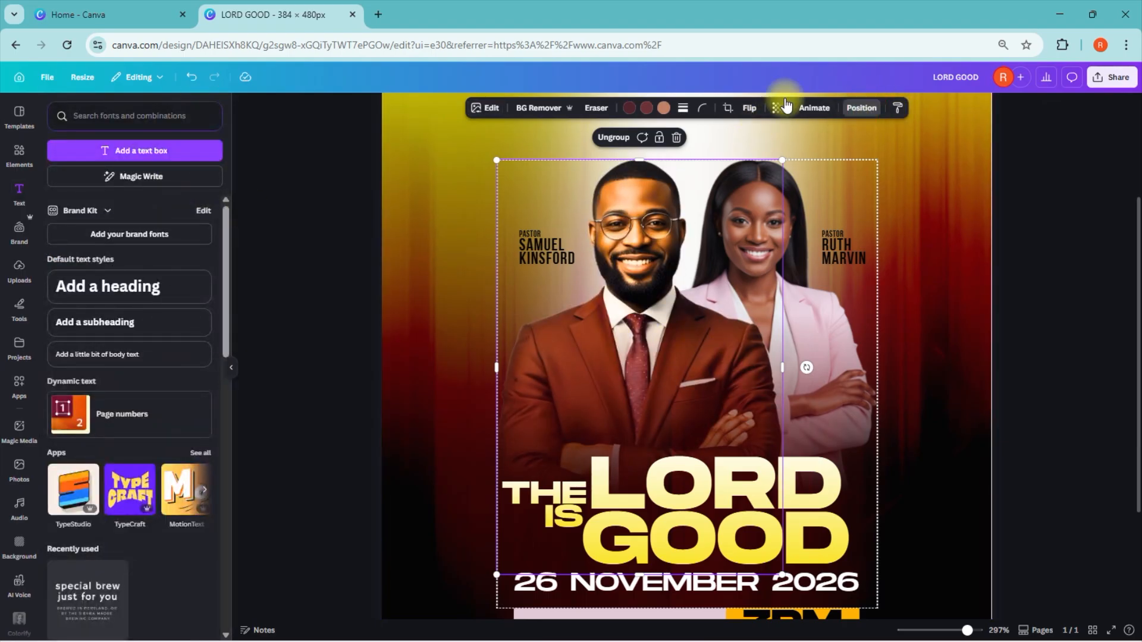
Step: Select the woman's photo inside the couple's group and adjust it to temperature 11, contrast 33, shadows 17 and blacks 12
left_click(858, 109)
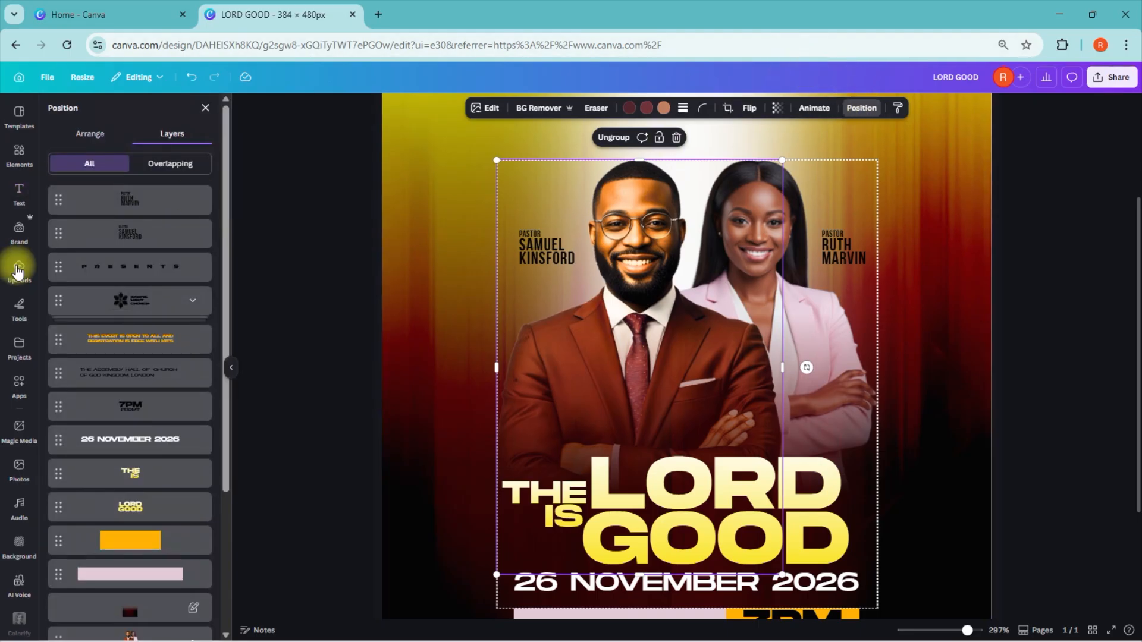
scroll(132, 233, "down", 3)
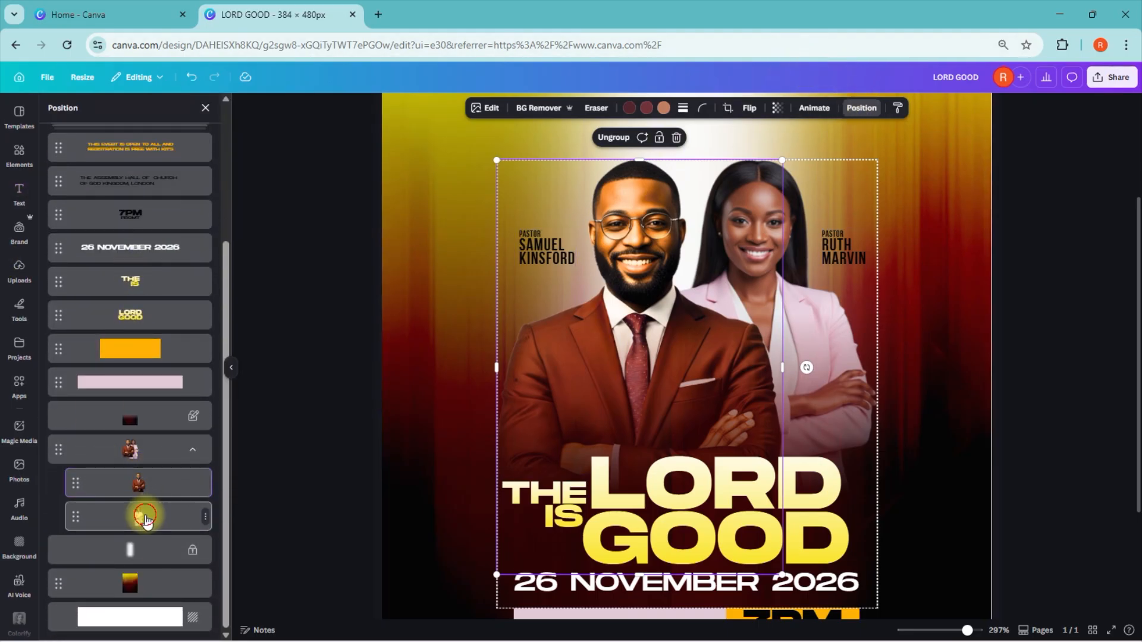
left_click(146, 519)
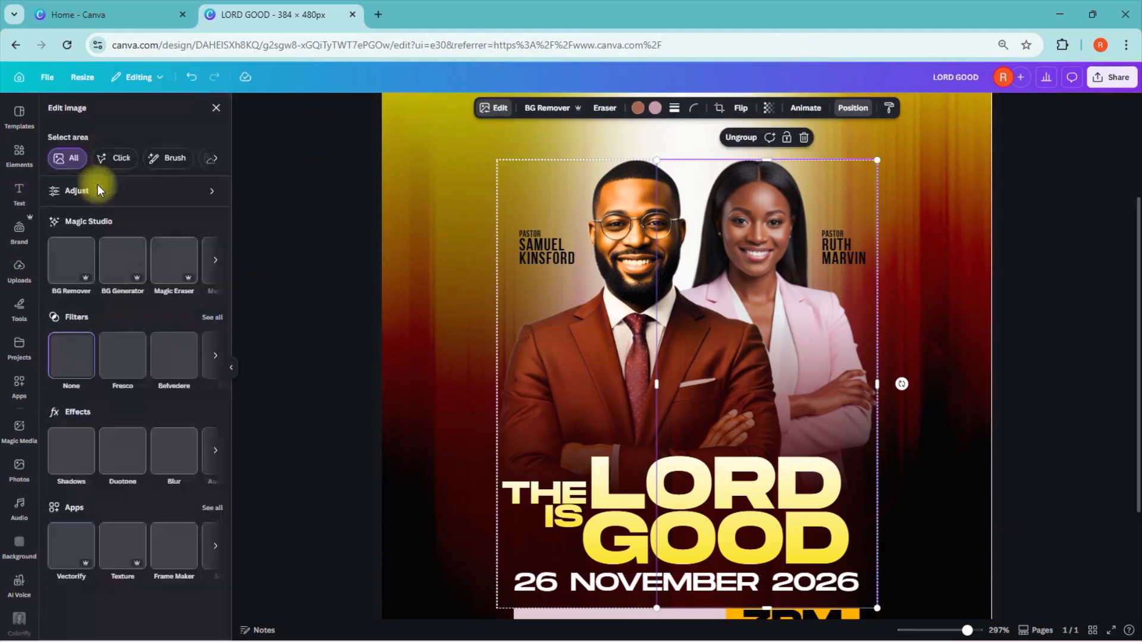
left_click(211, 192)
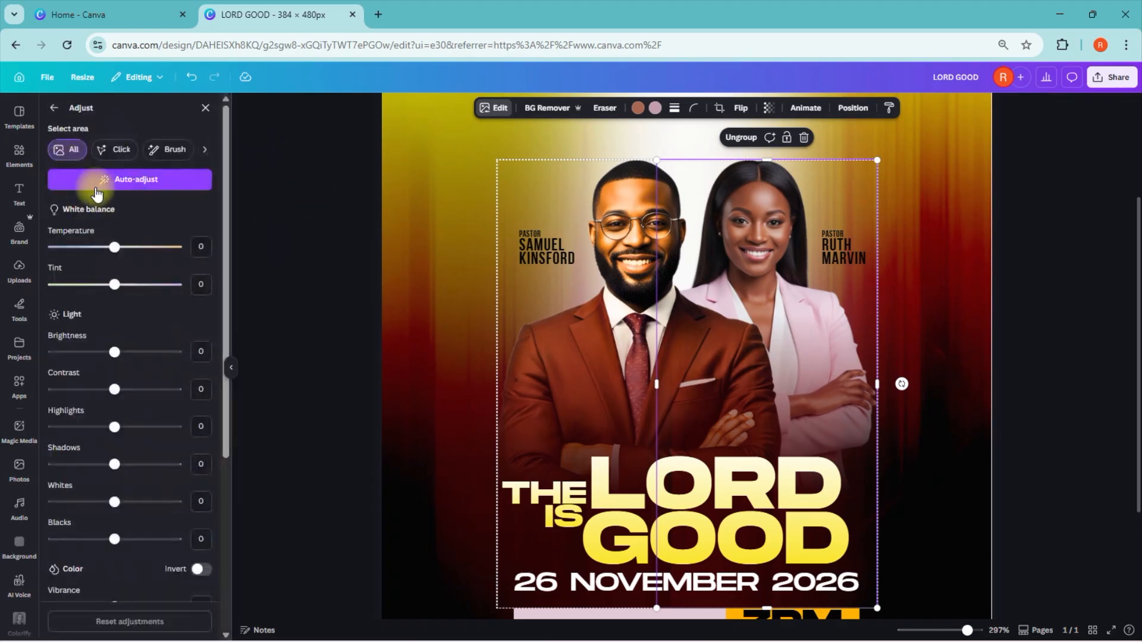
left_click_drag(230, 216, 239, 258)
left_click_drag(115, 184, 120, 184)
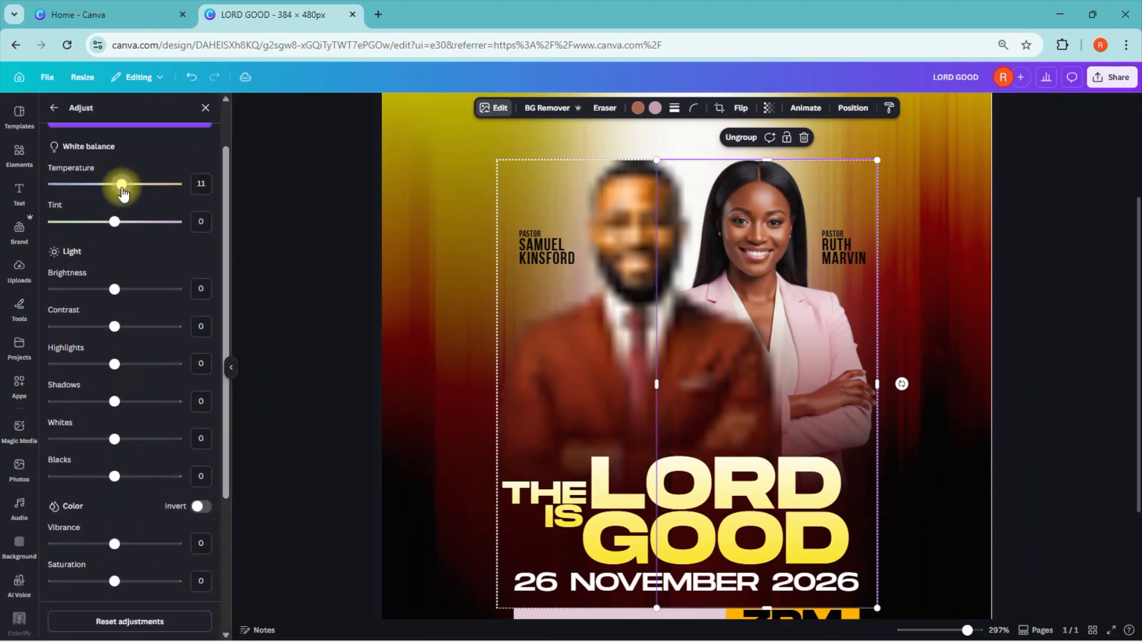
left_click_drag(114, 289, 135, 326)
left_click_drag(114, 402, 125, 401)
left_click_drag(114, 476, 123, 476)
Step: Set the woman's photo to whites 5, vibrance 29 and saturation 5
scroll(122, 410, "down", 1)
left_click_drag(121, 375, 118, 374)
left_click_drag(225, 316, 225, 365)
left_click_drag(114, 405, 132, 405)
left_click_drag(225, 333, 225, 373)
left_click_drag(115, 381, 118, 381)
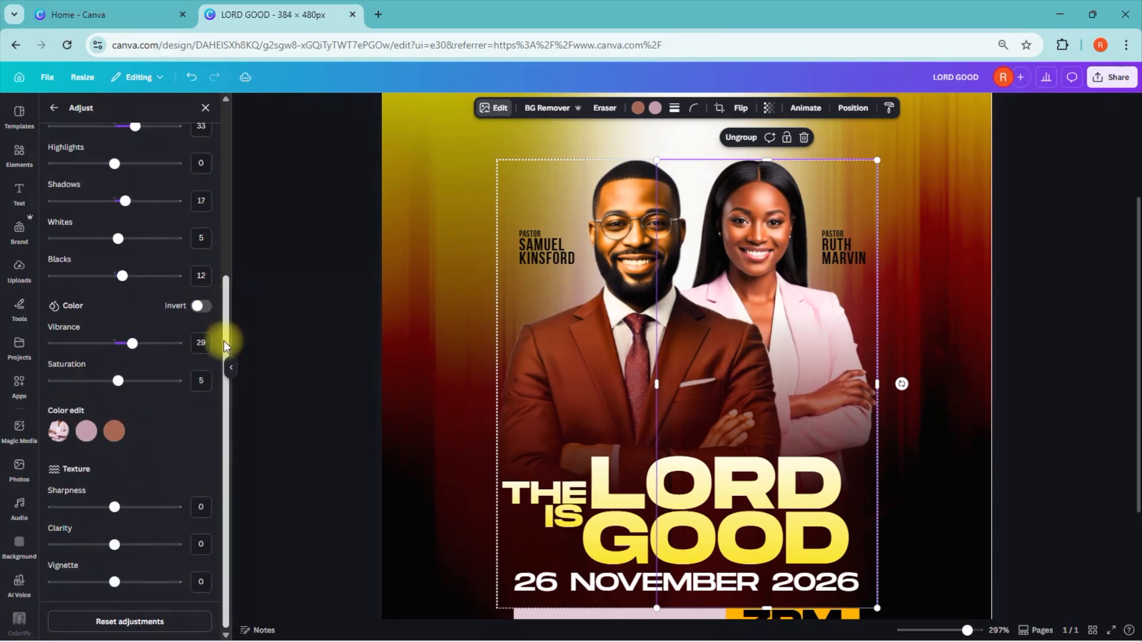
Step: Boost the saturation of the woman's pink jacket colour and slightly raise the hue, saturation and brightness of her skin tone
left_click(86, 431)
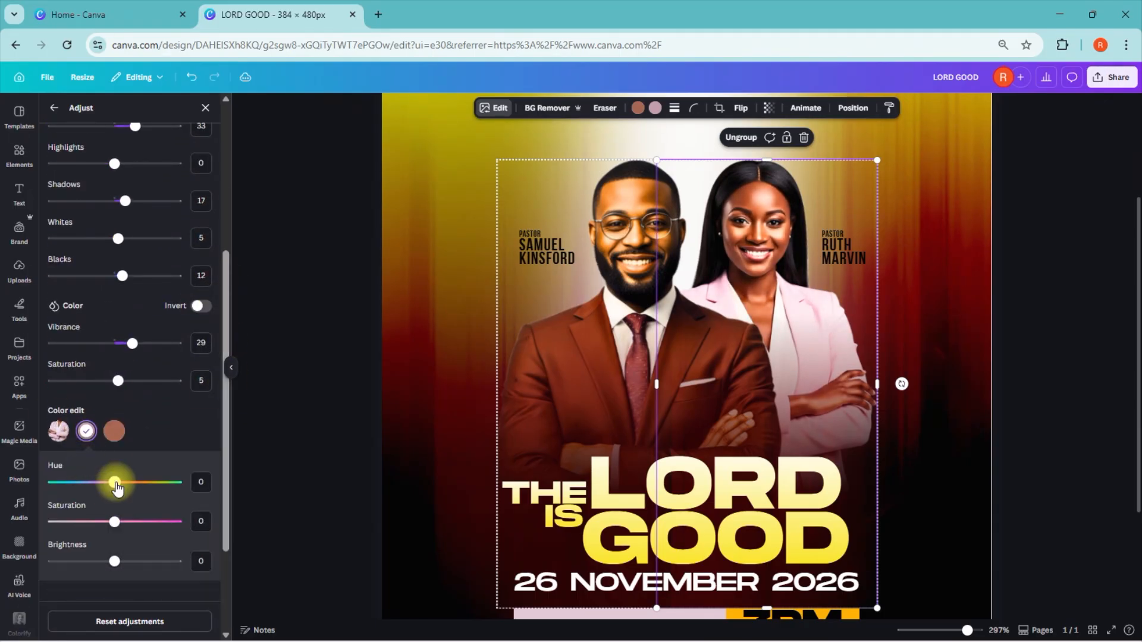
left_click_drag(115, 521, 134, 522)
left_click(115, 430)
left_click_drag(114, 482, 118, 482)
left_click_drag(115, 521, 120, 522)
left_click_drag(115, 561, 122, 562)
left_click_drag(226, 459, 224, 543)
left_click(1064, 120)
left_click_drag(967, 630, 960, 629)
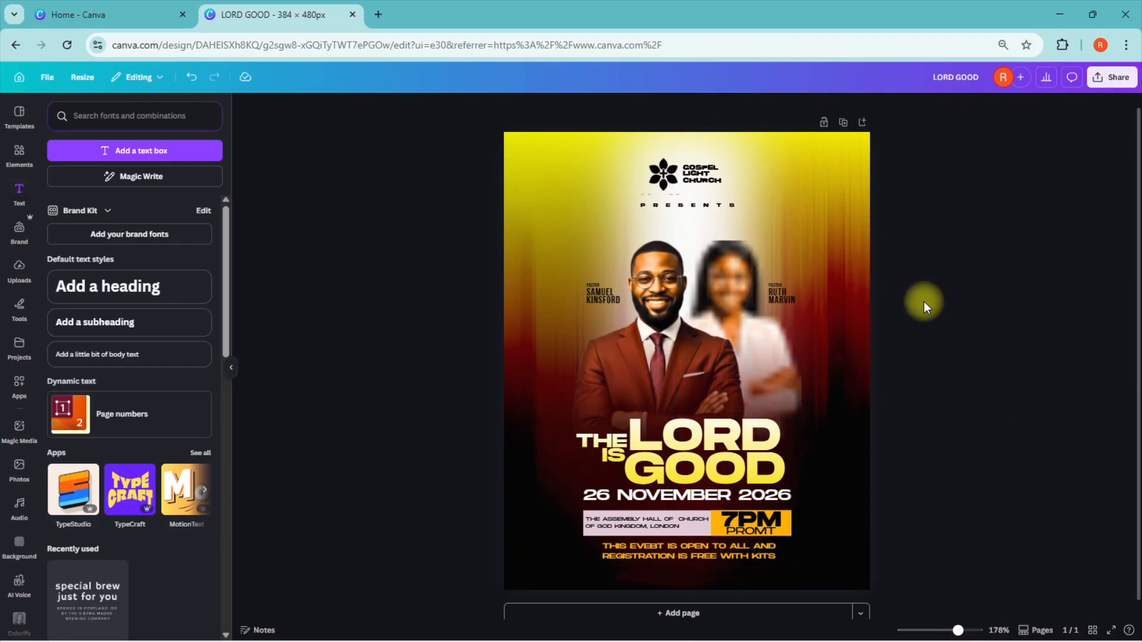
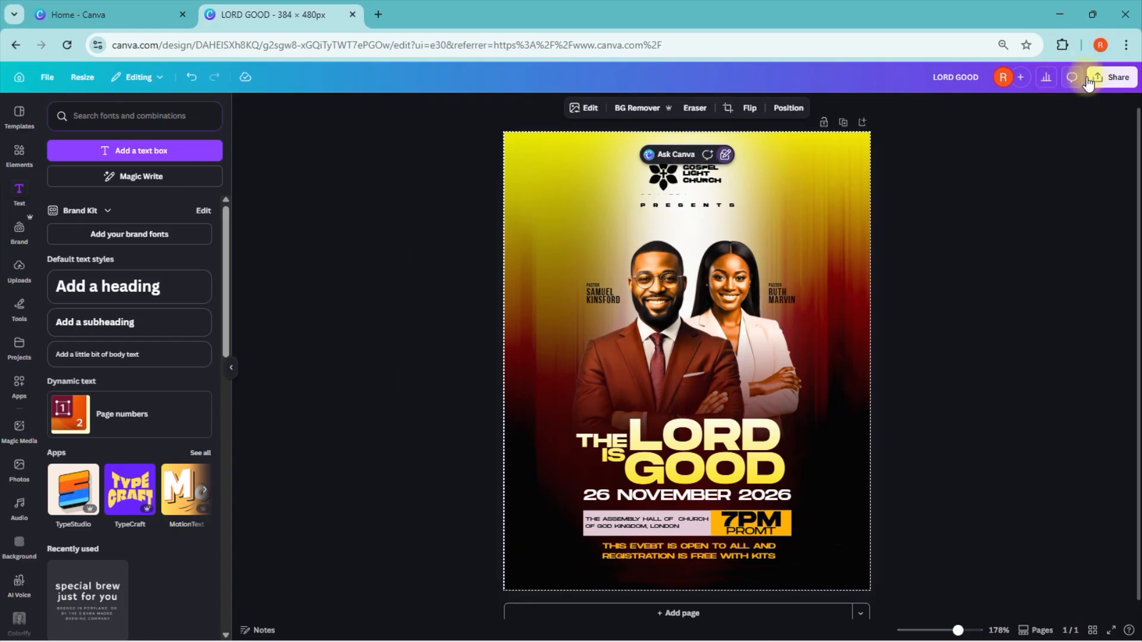
Step: Download the flyer as a JPG at the largest size and quality 100
left_click(1112, 77)
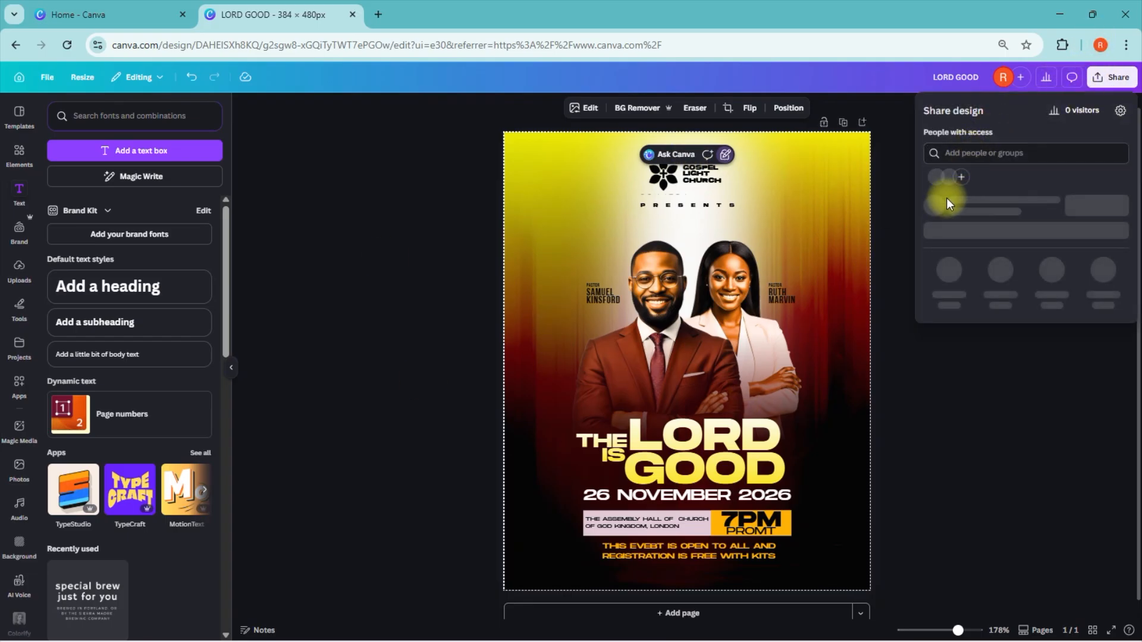
left_click(949, 284)
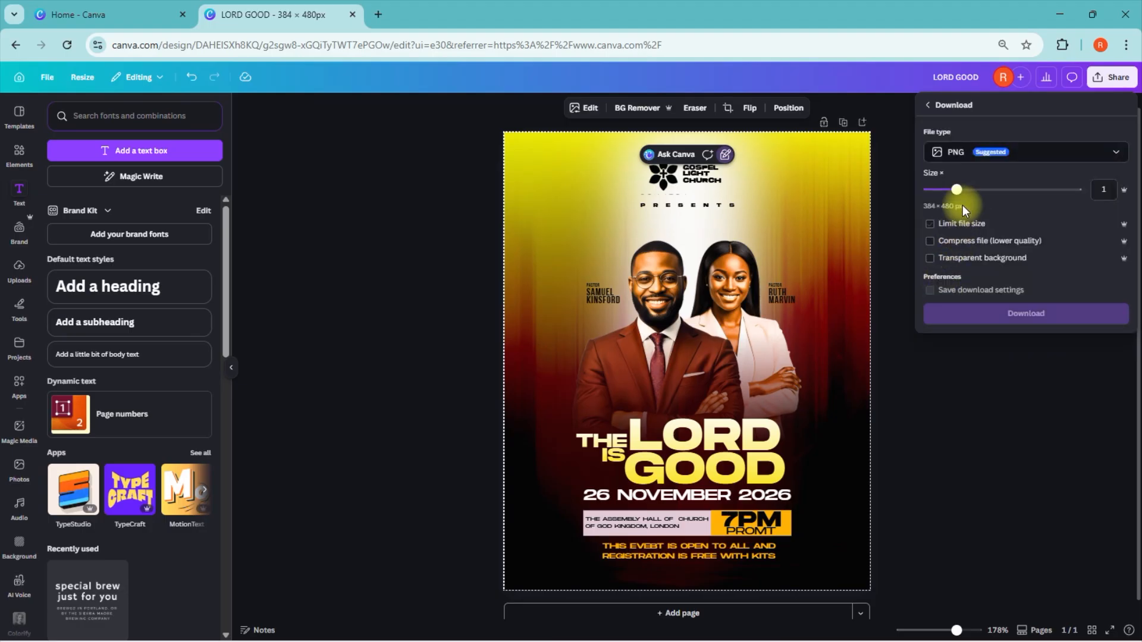
left_click(984, 153)
left_click(963, 196)
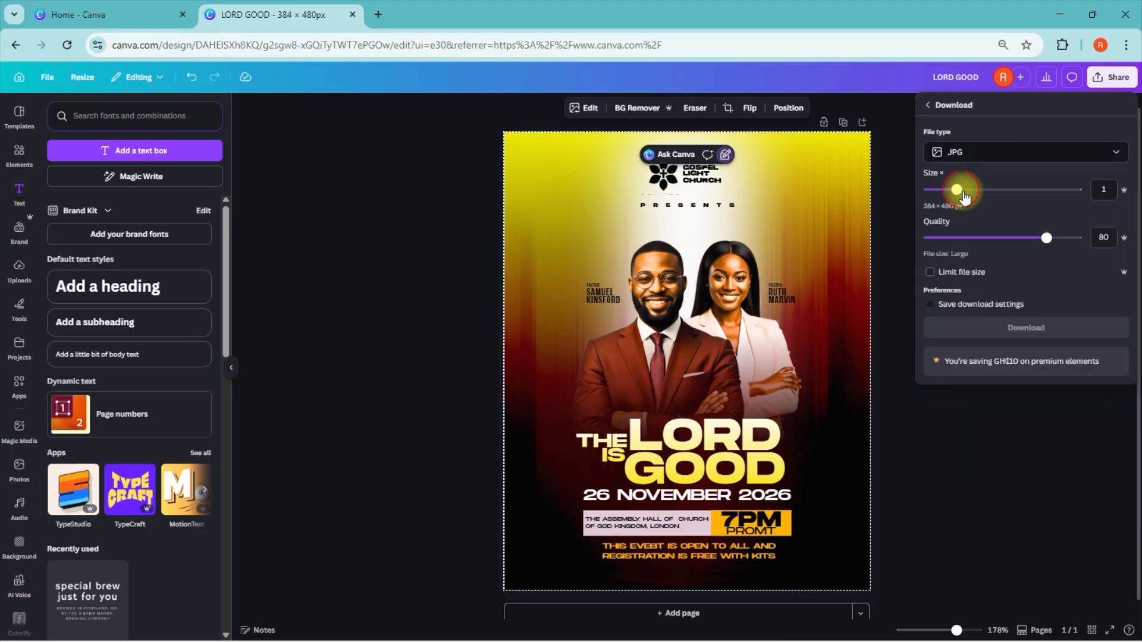
left_click_drag(1048, 237, 1137, 241)
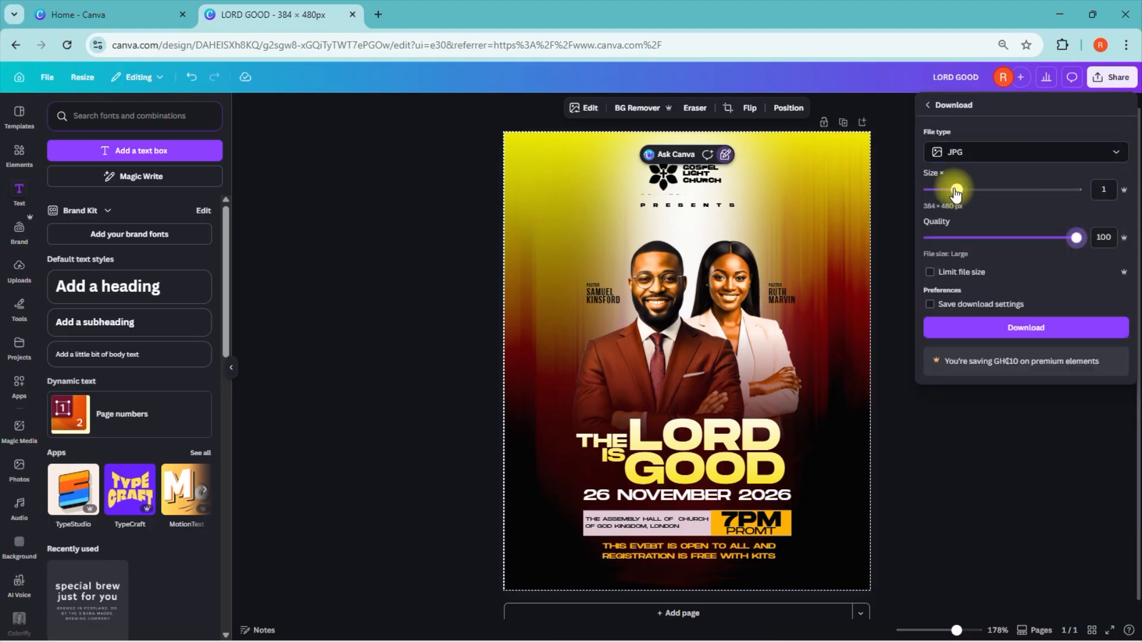
left_click_drag(956, 192, 1137, 221)
left_click(1039, 324)
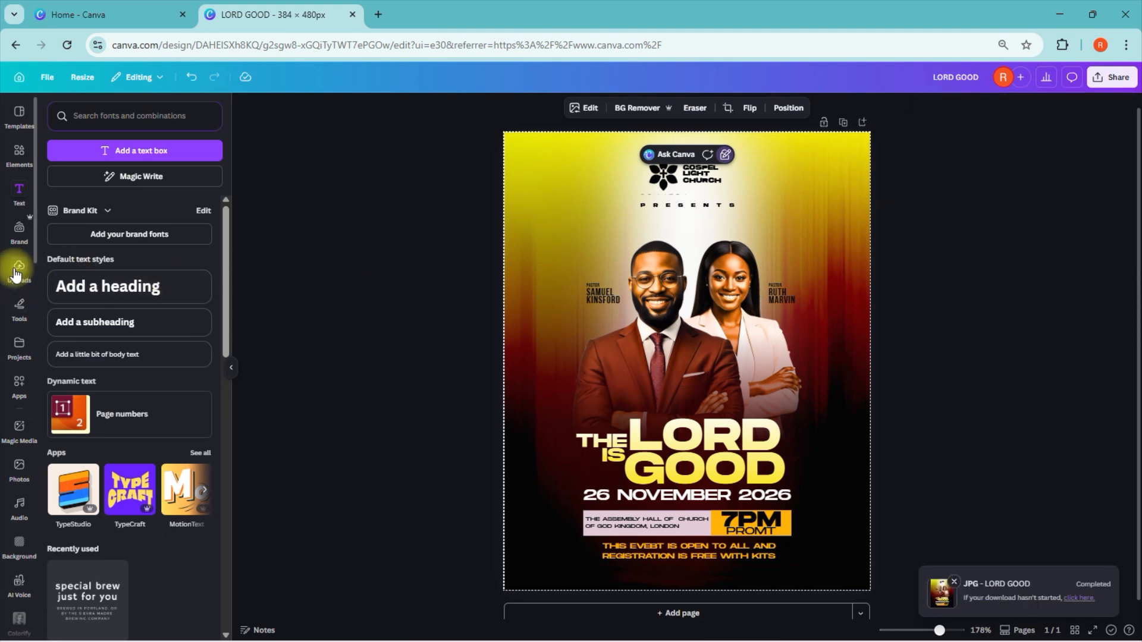
Step: Upload the downloaded LORD GOOD.jpg to the design's uploads and add a blank second page
left_click(16, 274)
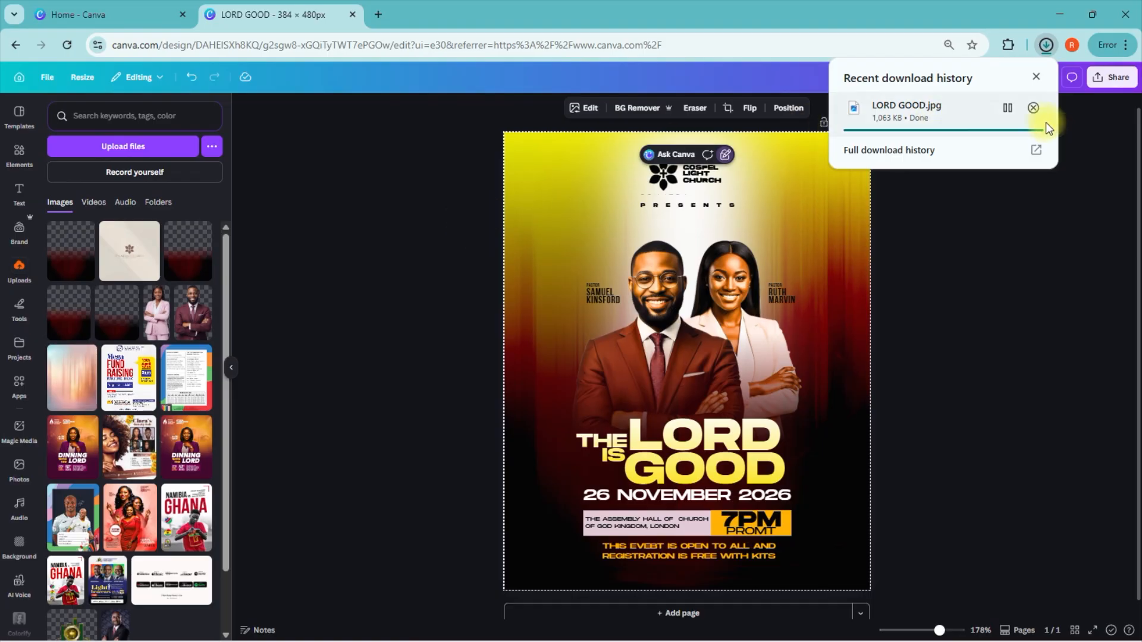
left_click_drag(980, 119, 160, 287)
left_click(737, 614)
left_click(737, 612)
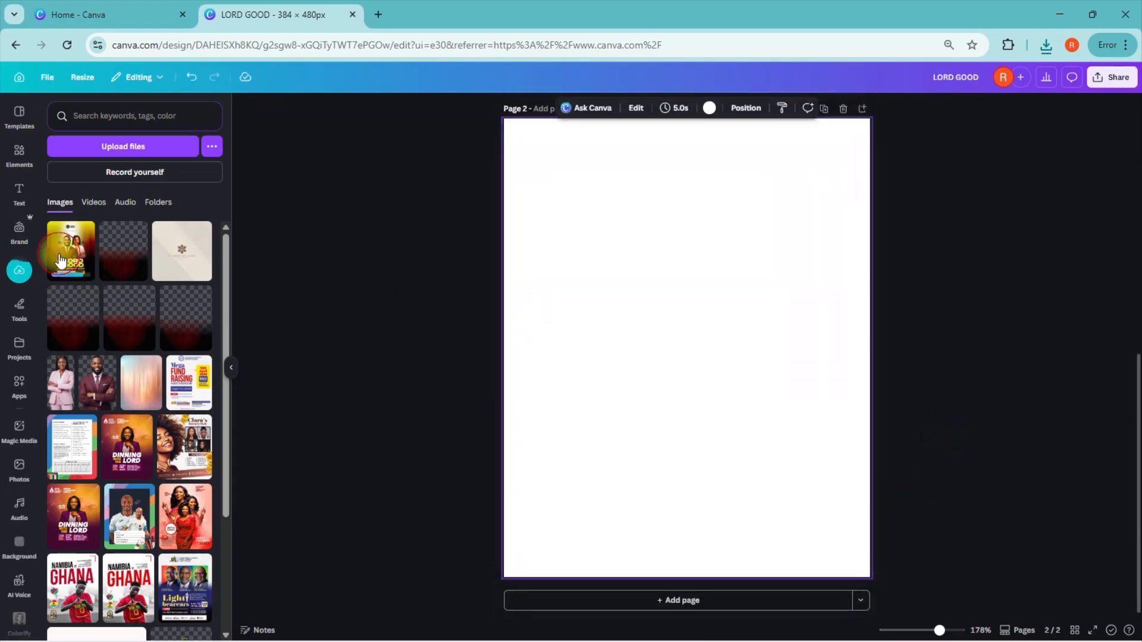
Step: Place the uploaded flyer image on page 2 and enlarge it to cover the whole page
left_click(59, 261)
left_click_drag(697, 279, 628, 189)
left_click(782, 241)
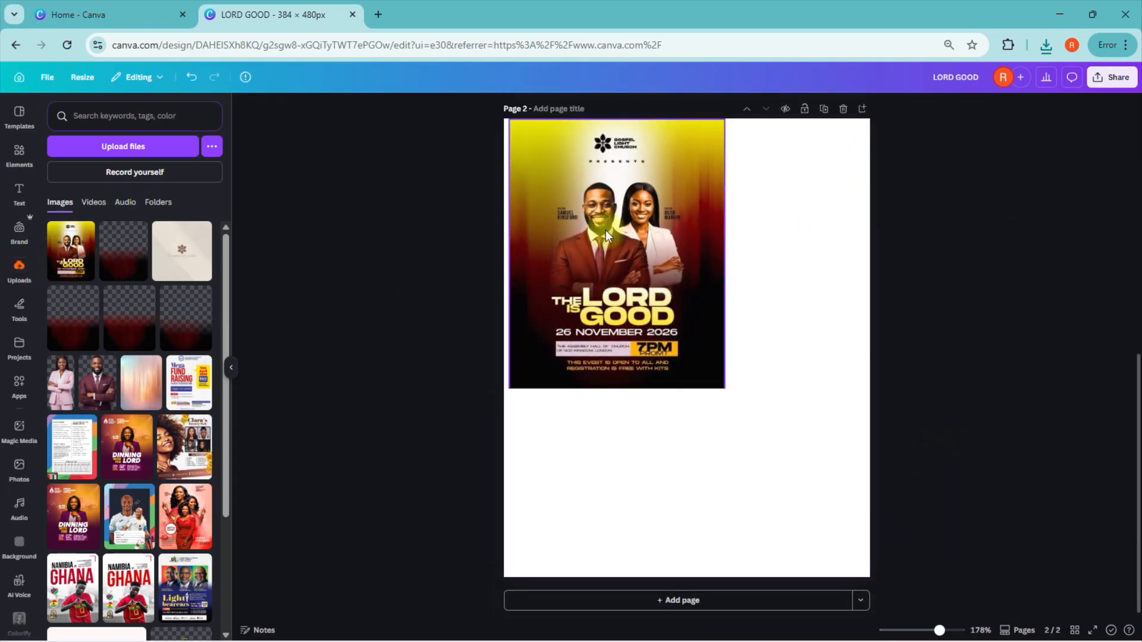
left_click_drag(668, 257, 661, 257)
left_click_drag(939, 630, 938, 630)
scroll(1037, 443, "down", 1)
left_click_drag(716, 417, 865, 586)
left_click(957, 426)
left_click_drag(938, 629, 939, 629)
scroll(832, 404, "down", 1)
left_click(829, 397)
Step: Adjust the flyer image on page 2 to temperature 11, brightness 9, contrast 14 and shadows 26
left_click(495, 110)
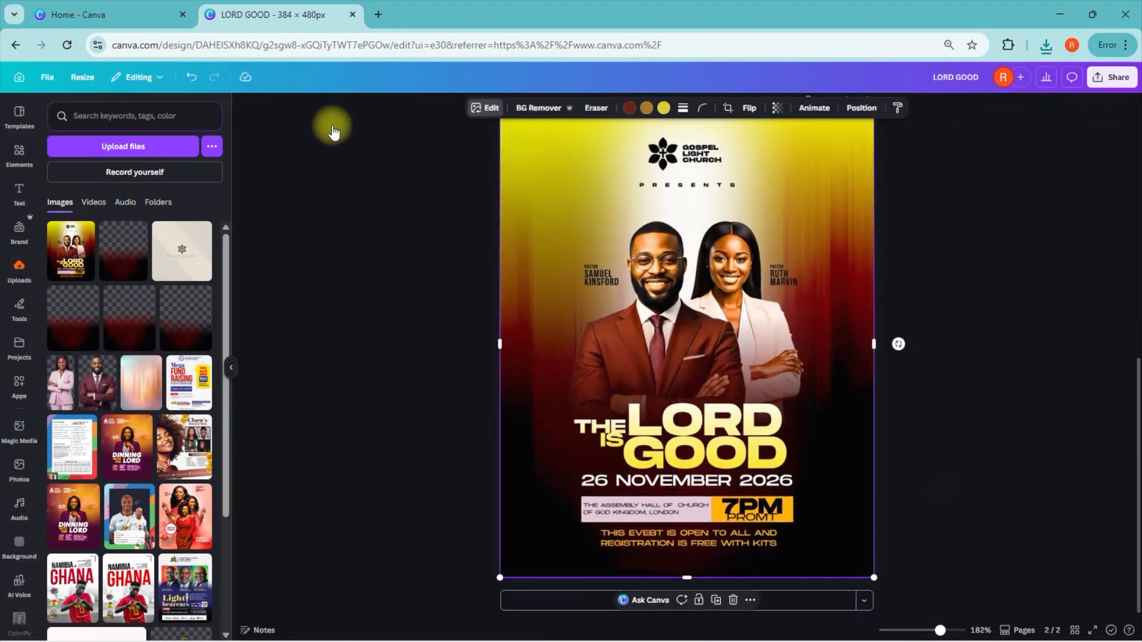
left_click(112, 188)
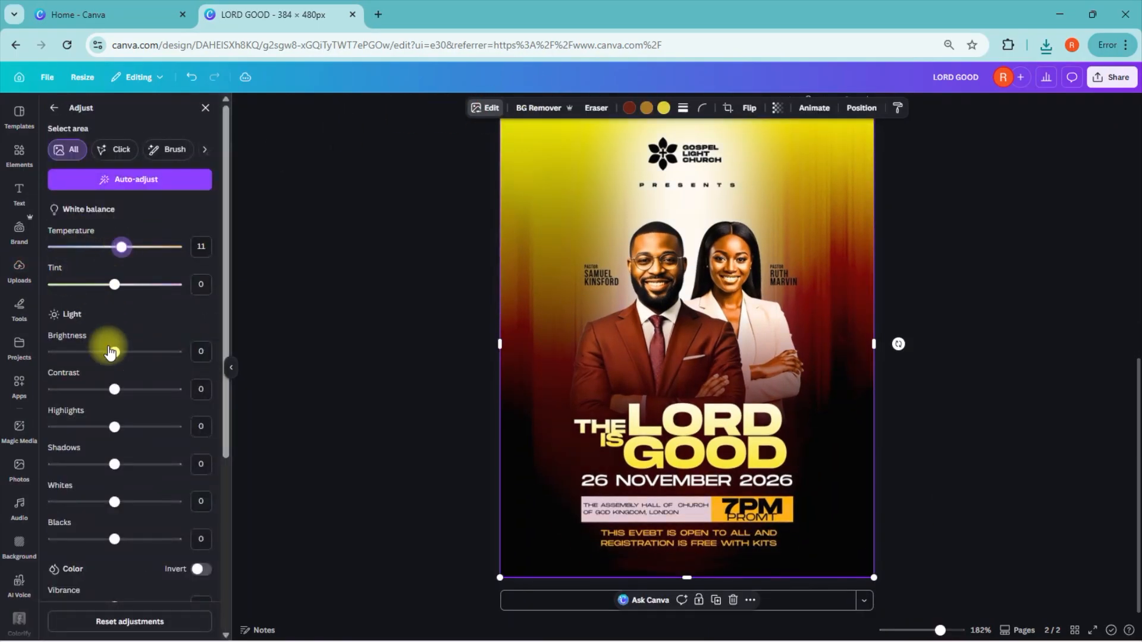
left_click_drag(115, 352, 121, 352)
left_click_drag(115, 464, 122, 502)
Step: Set the flyer image's vibrance to 24 and saturation to 12, edit its yellow colour, and raise its orange colour's saturation to 32
scroll(157, 439, "down", 2)
scroll(212, 459, "down", 2)
left_click_drag(115, 544, 147, 544)
mouse_move(115, 582)
left_mouse_down()
mouse_move(143, 574)
mouse_move(133, 572)
left_mouse_up()
scroll(226, 464, "up", 4)
scroll(131, 428, "down", 3)
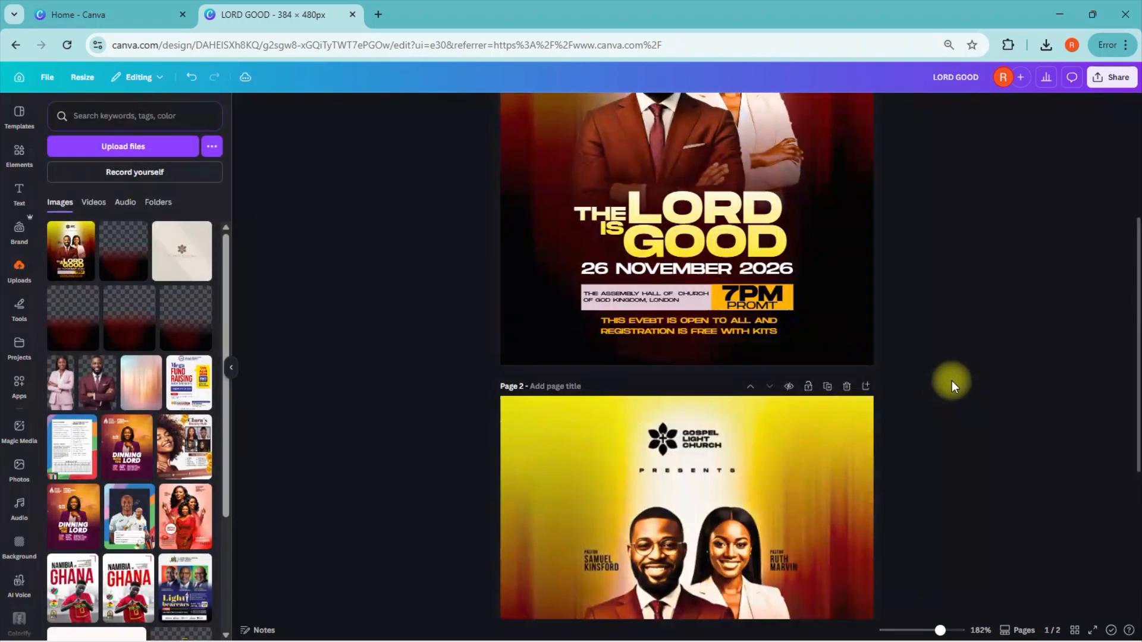
Step: Compare the colour-graded flyer on page 2 with the original on page 1
scroll(951, 382, "down", 4)
scroll(1018, 348, "up", 6)
middle_click(1017, 347)
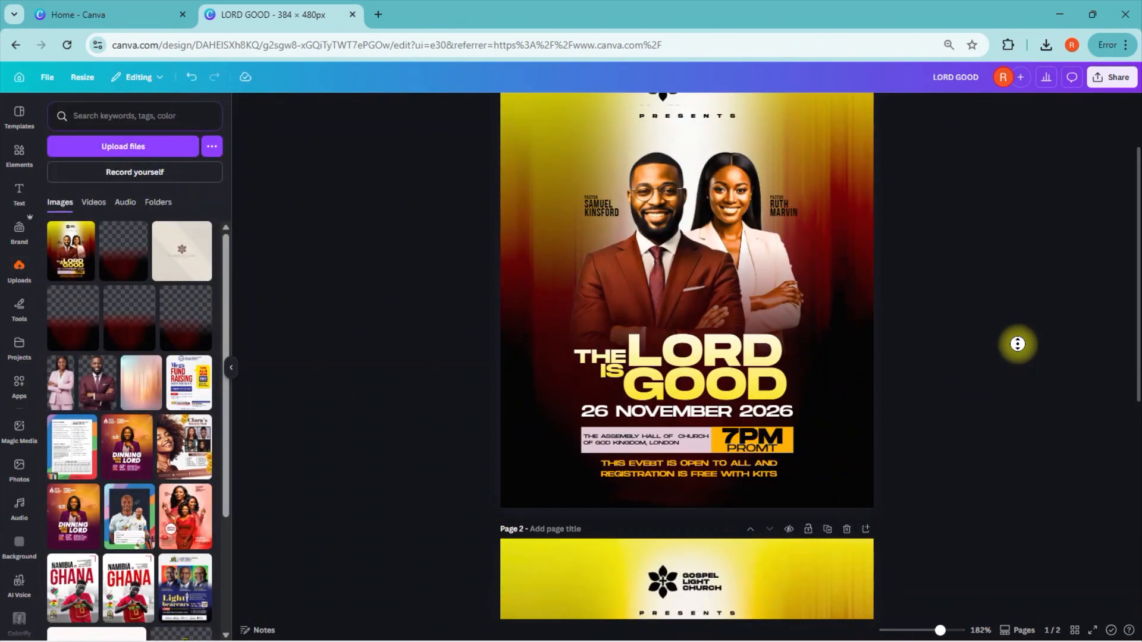
scroll(1036, 217, "up", 2)
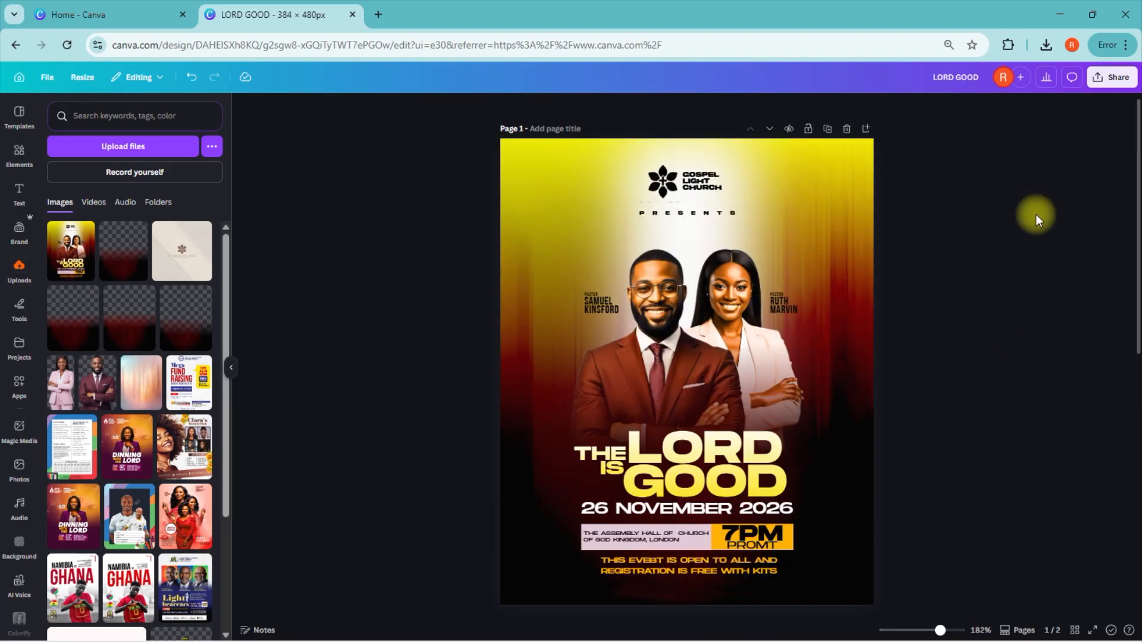